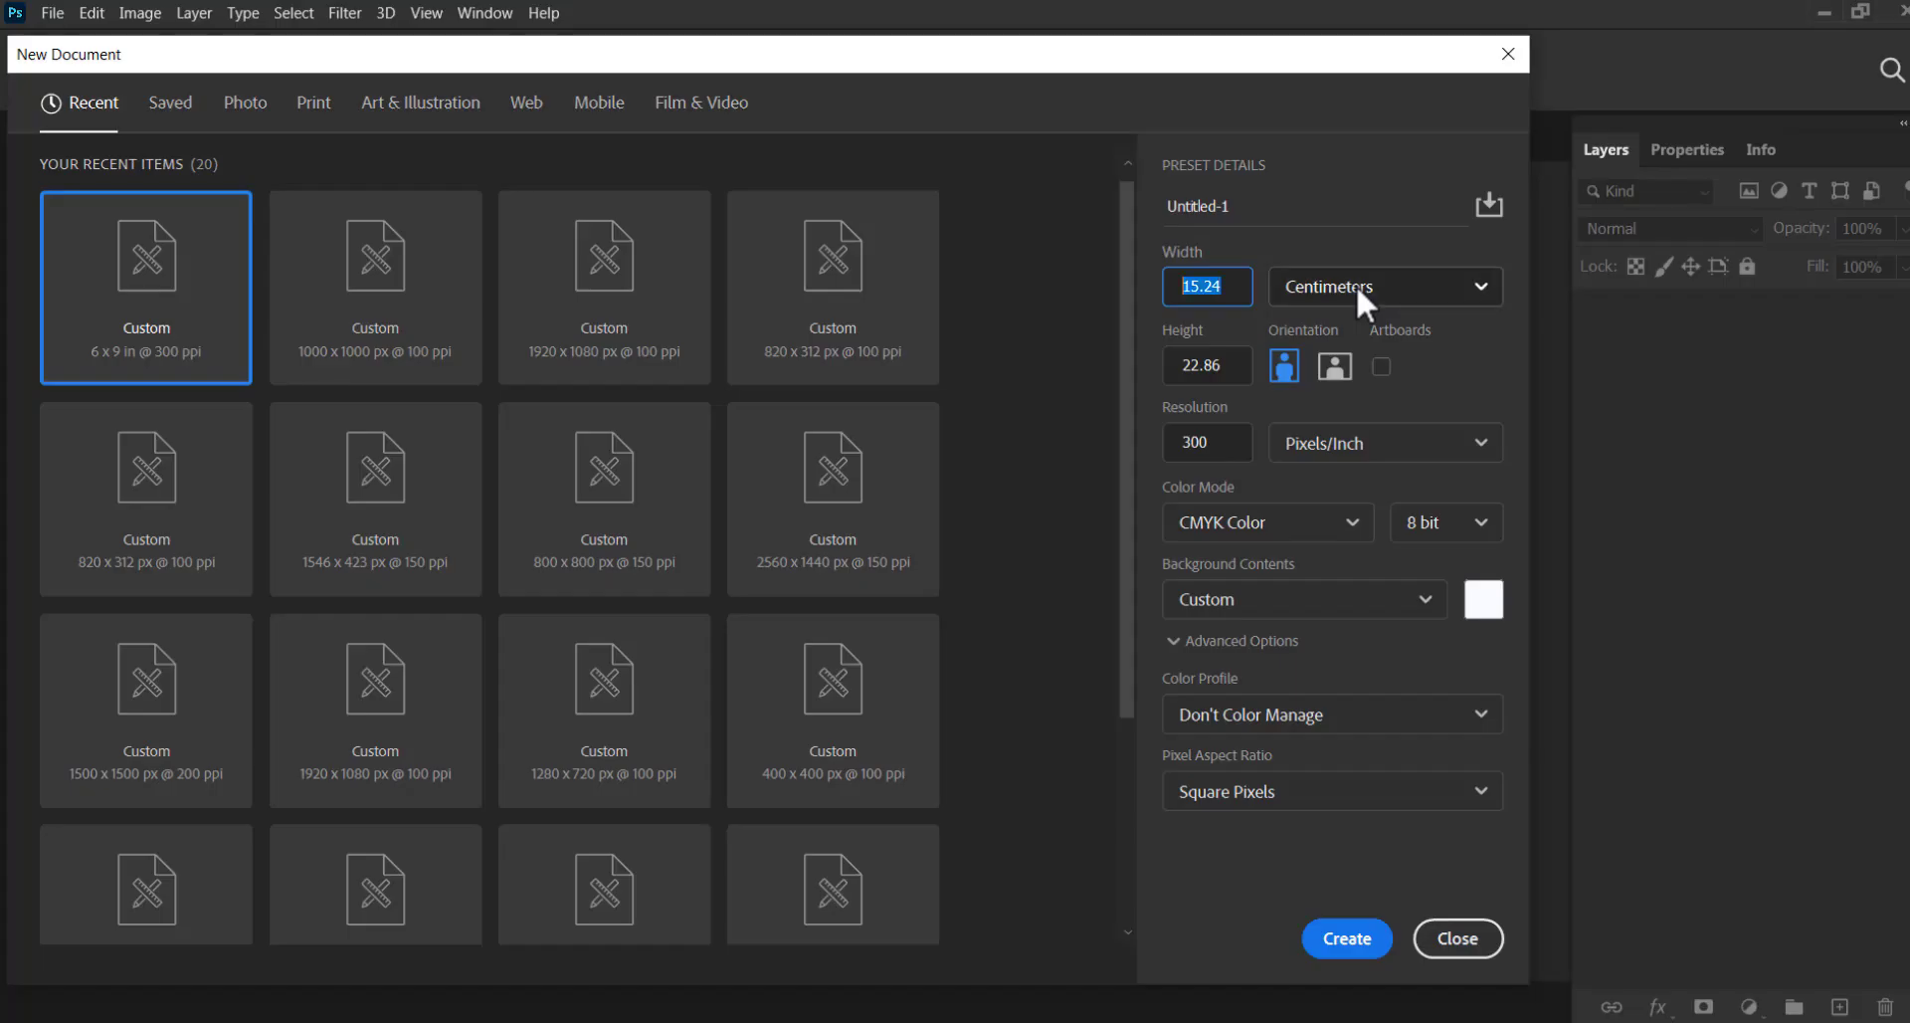
Create a new document at 14.98 × 22.25 cm, 300 pixels/inch, in CMYK colour mode.
click(1359, 287)
click(1339, 432)
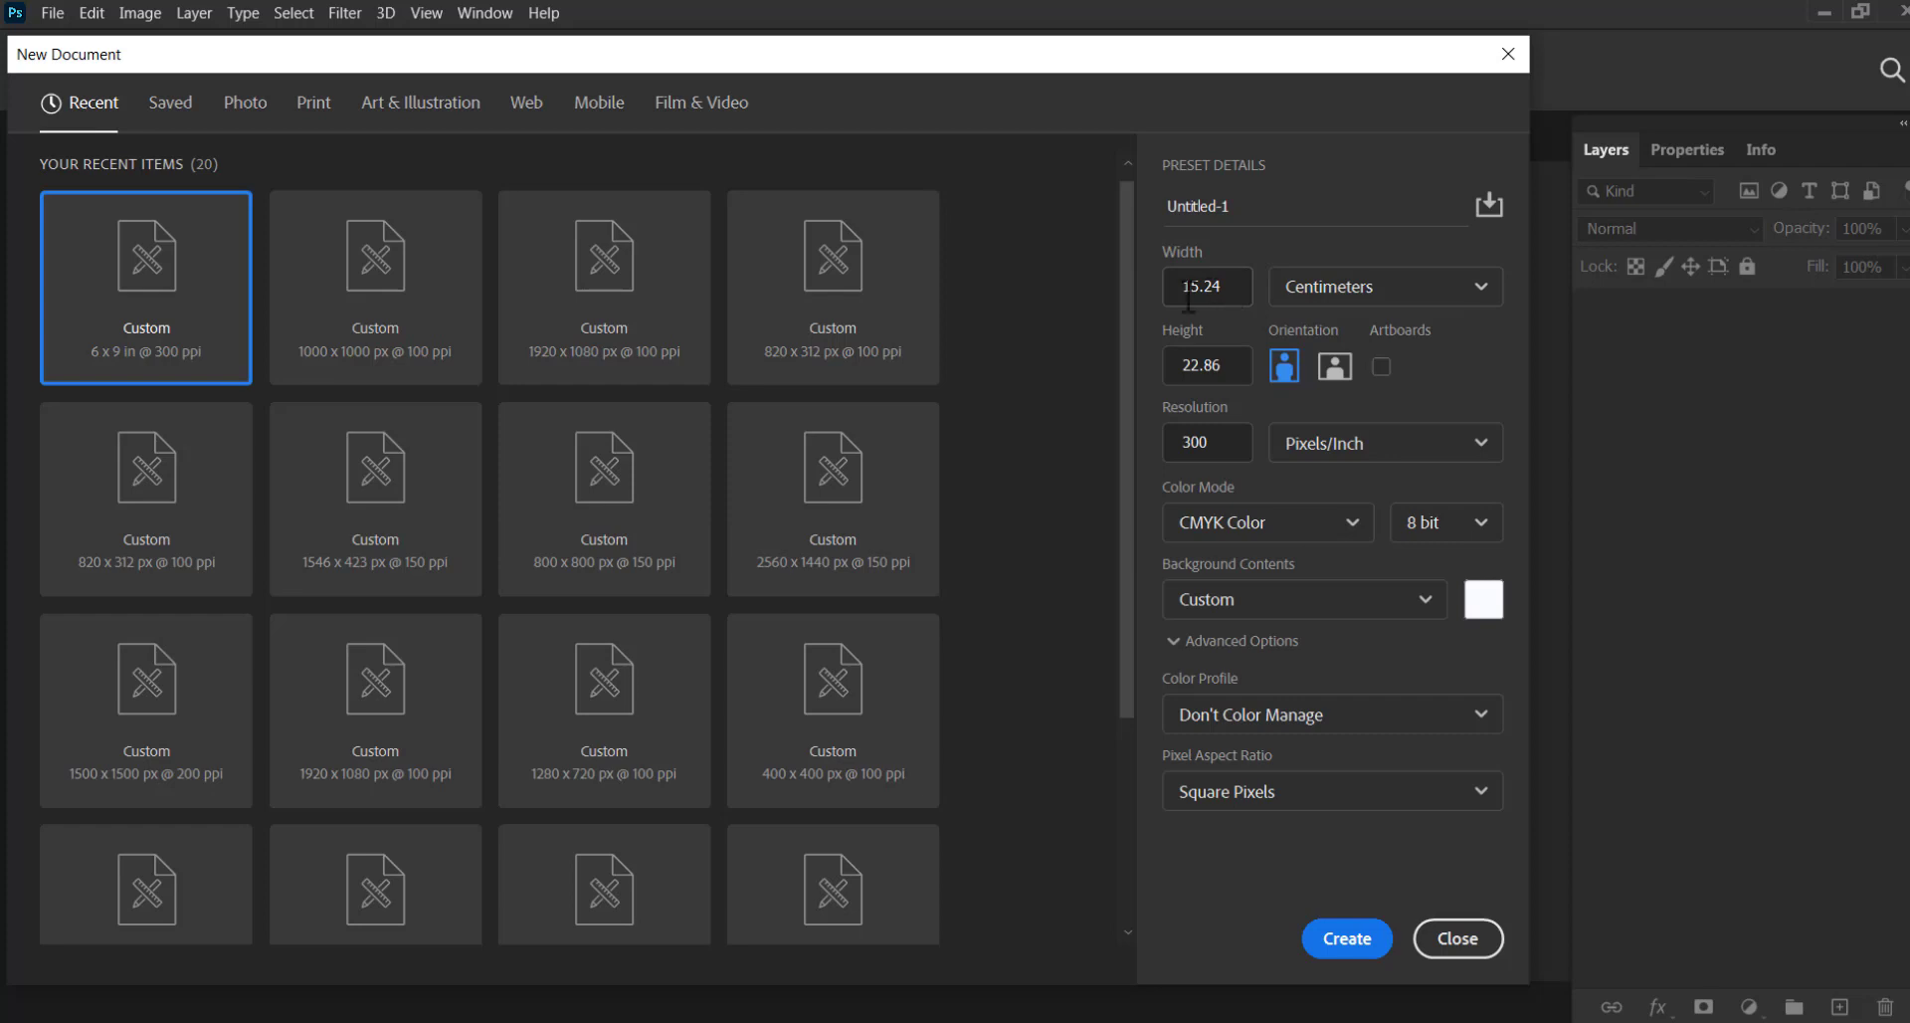
click(1190, 295)
text(14.98)
click(1233, 365)
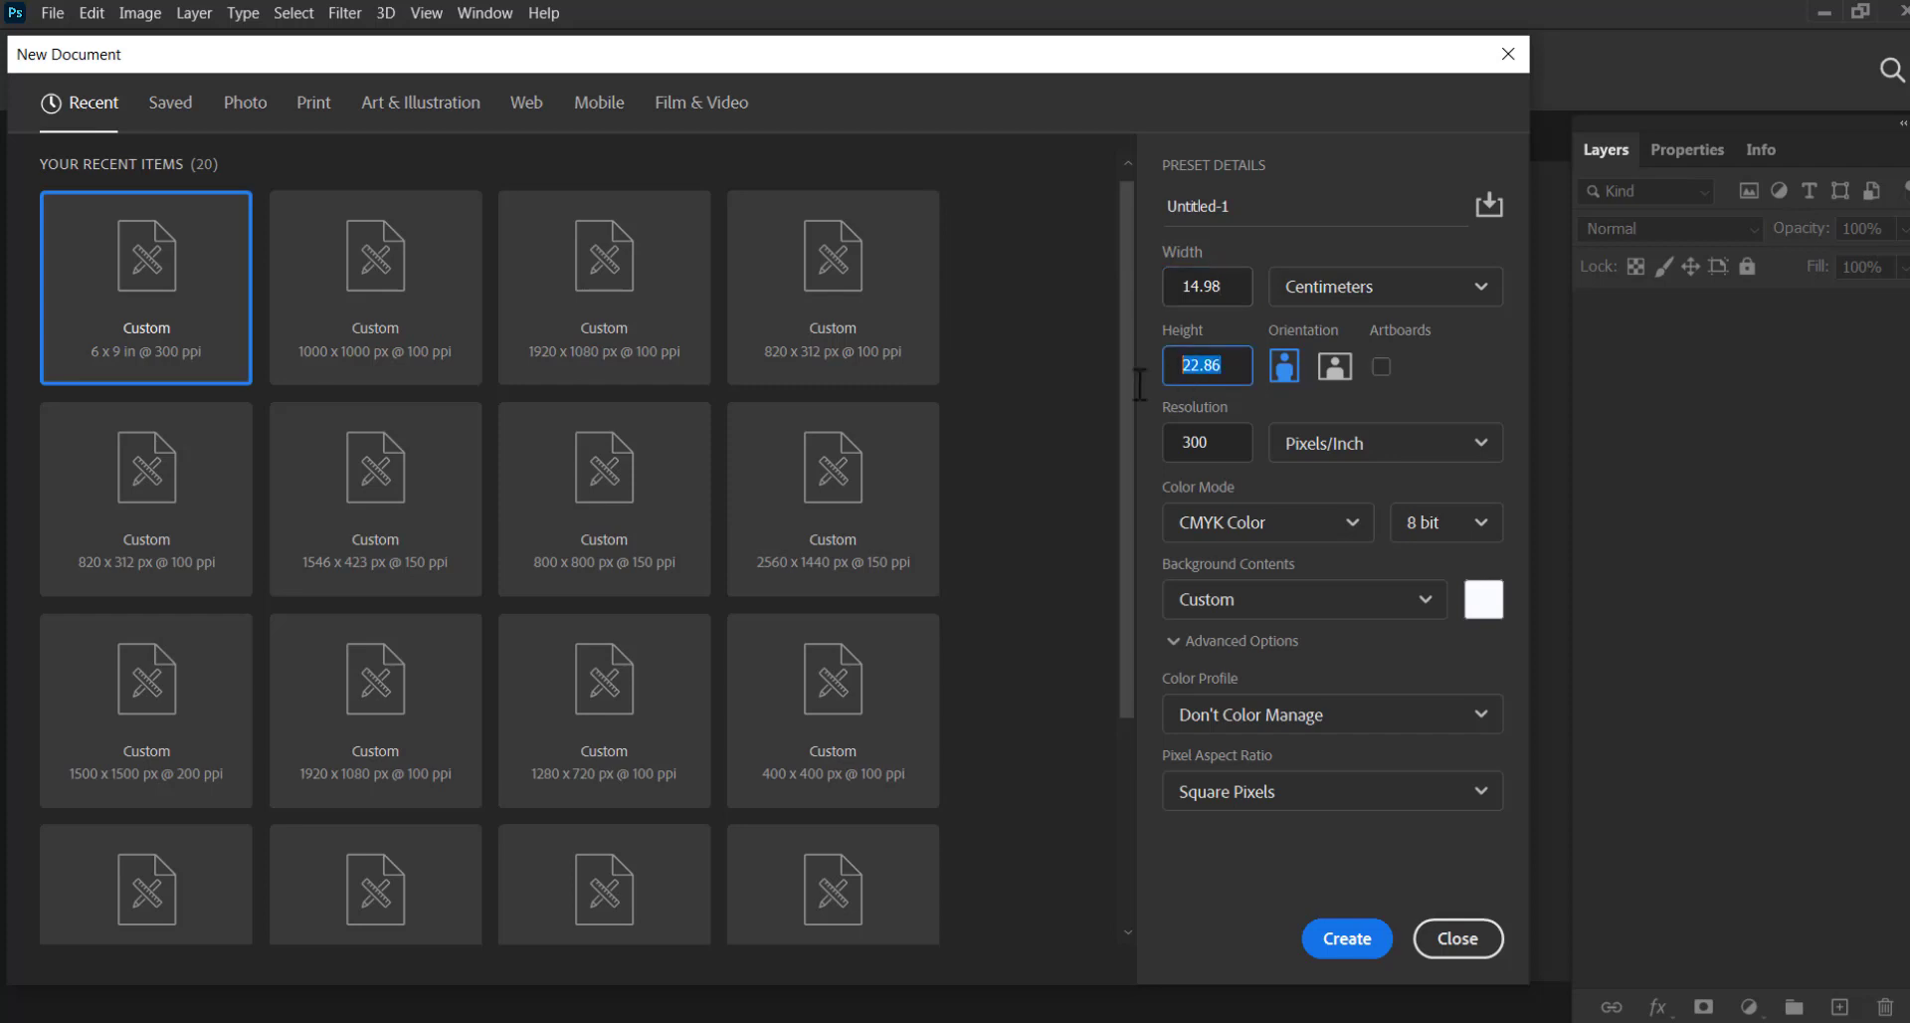
text(25)
key(Tab)
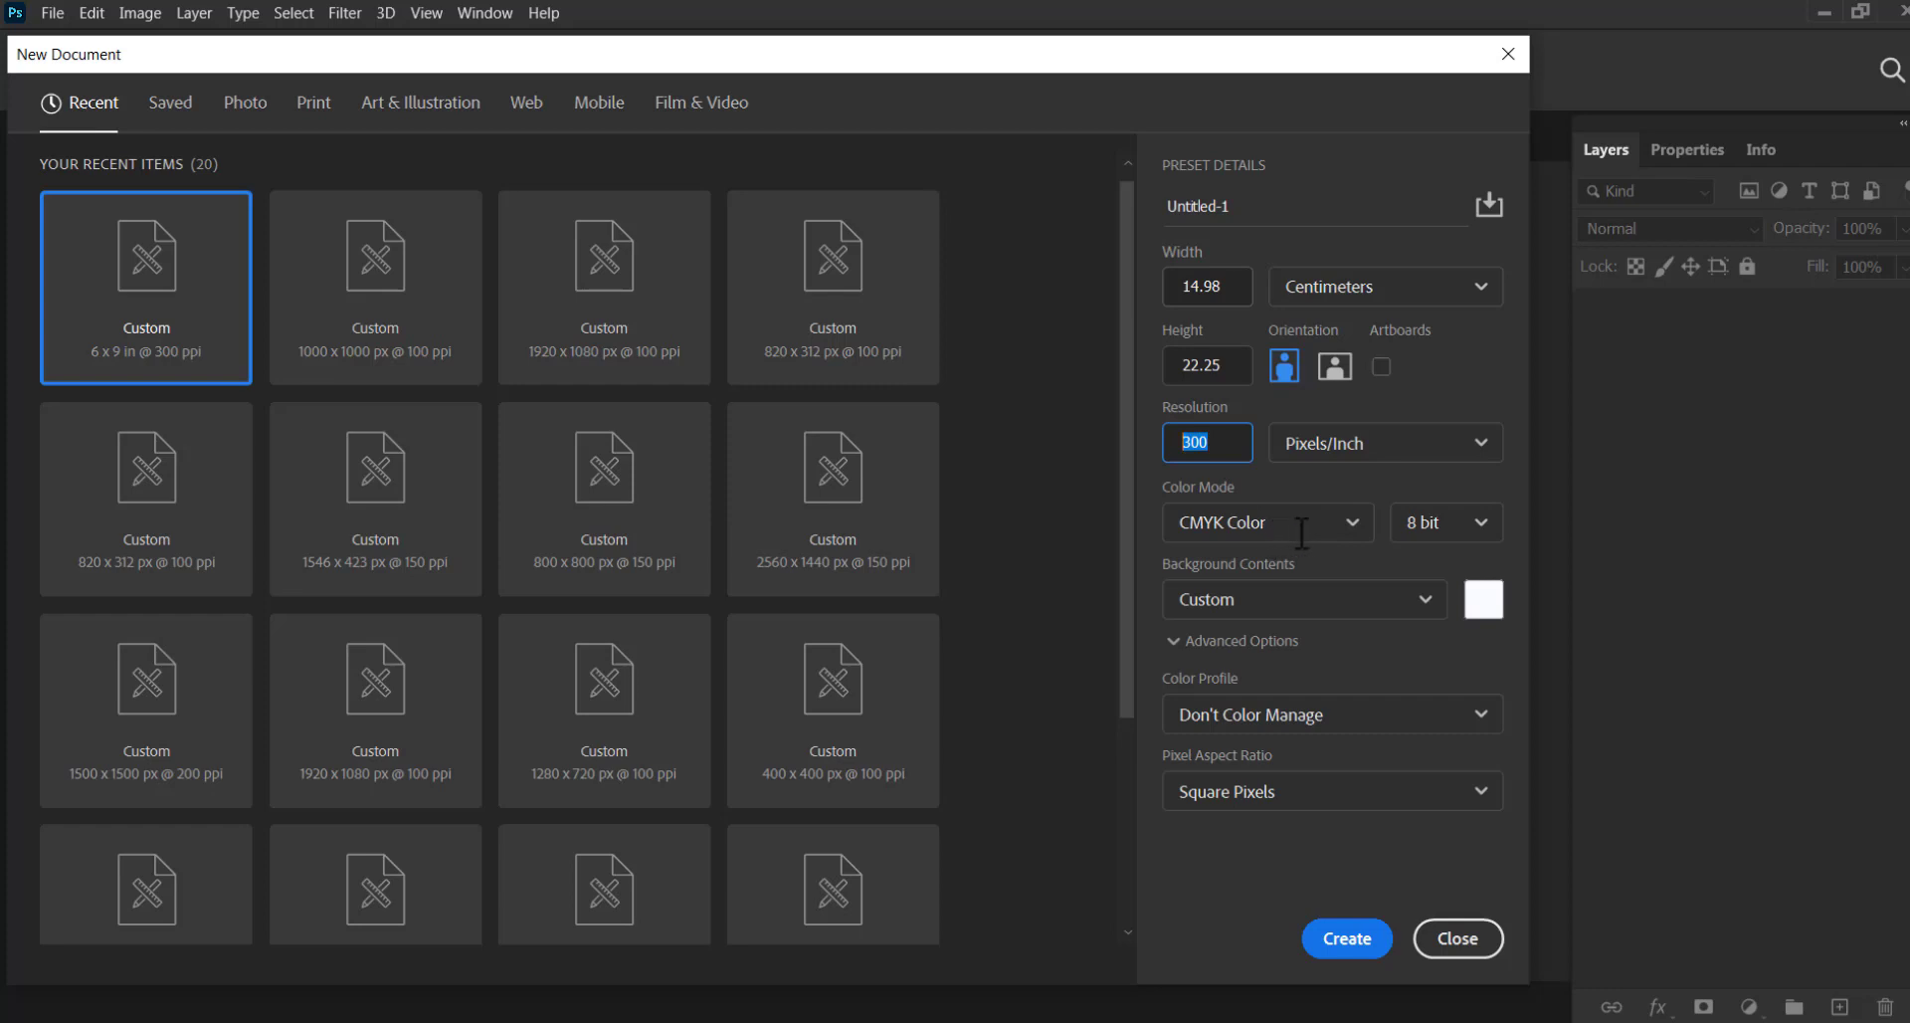
click(1338, 530)
click(1256, 708)
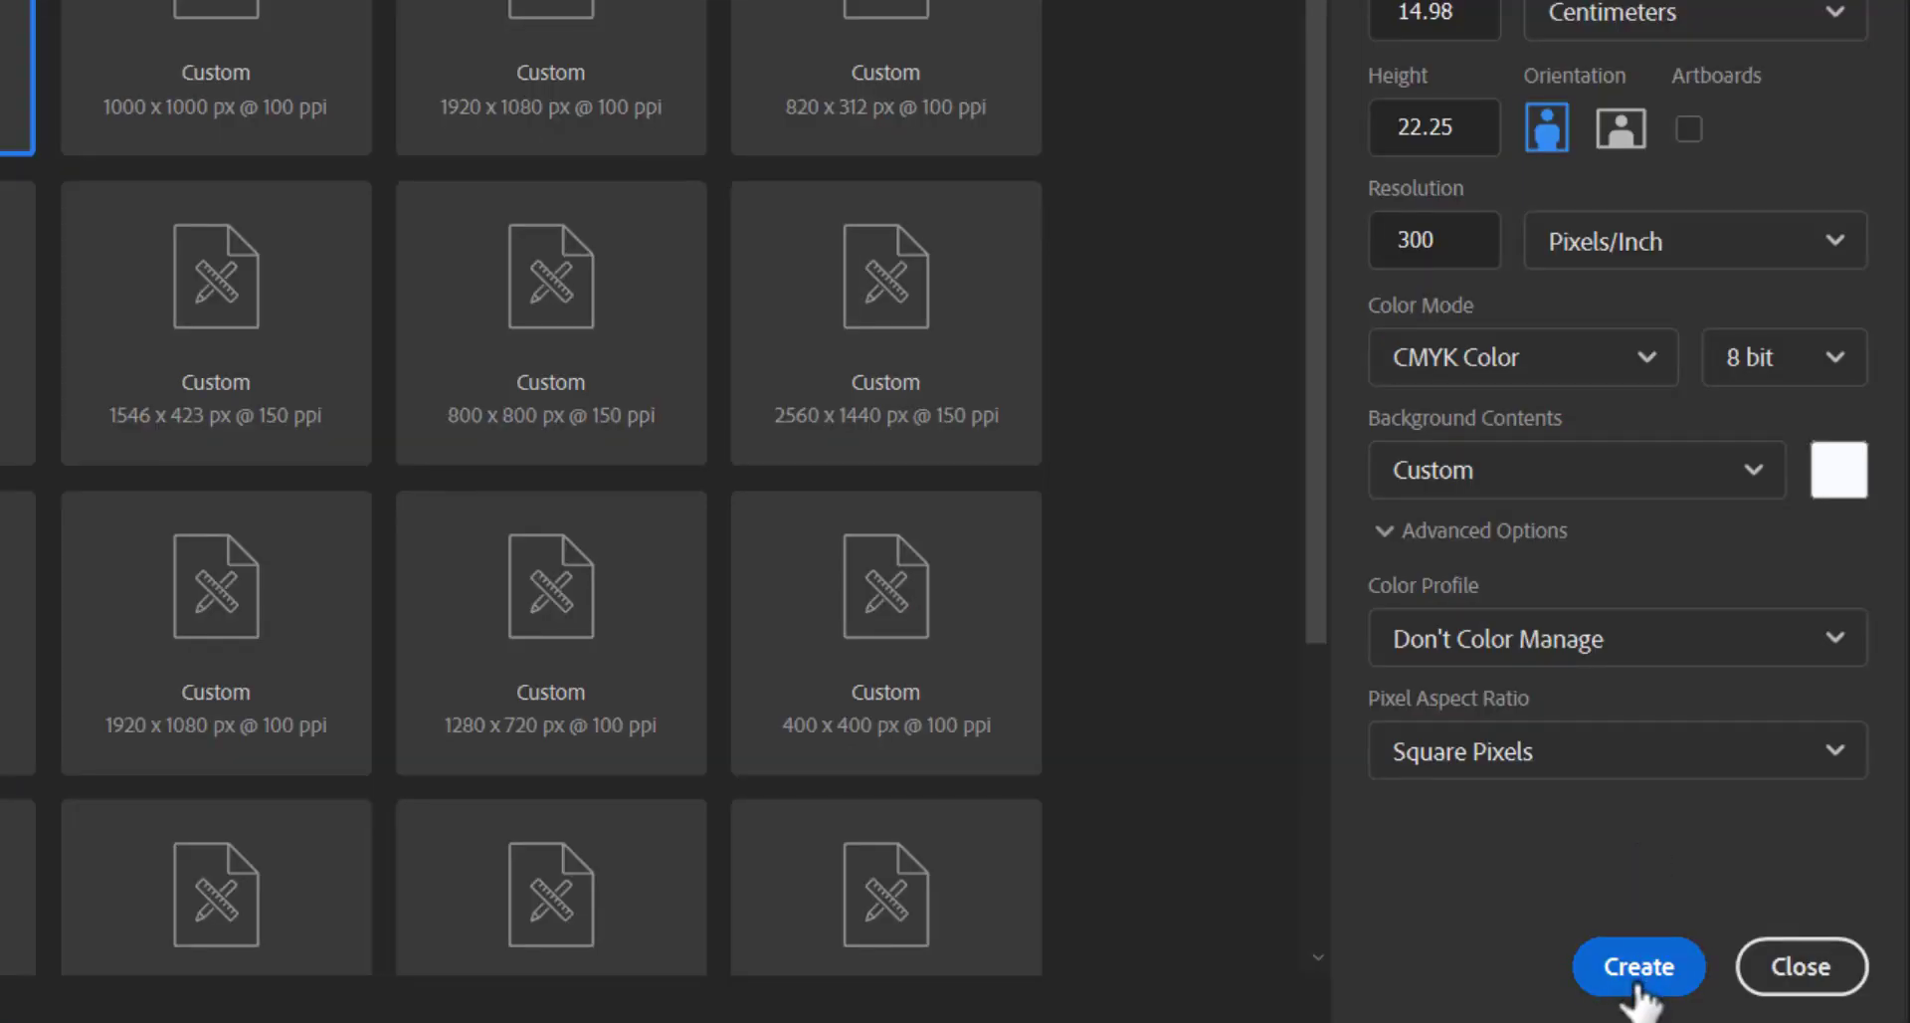
click(1637, 970)
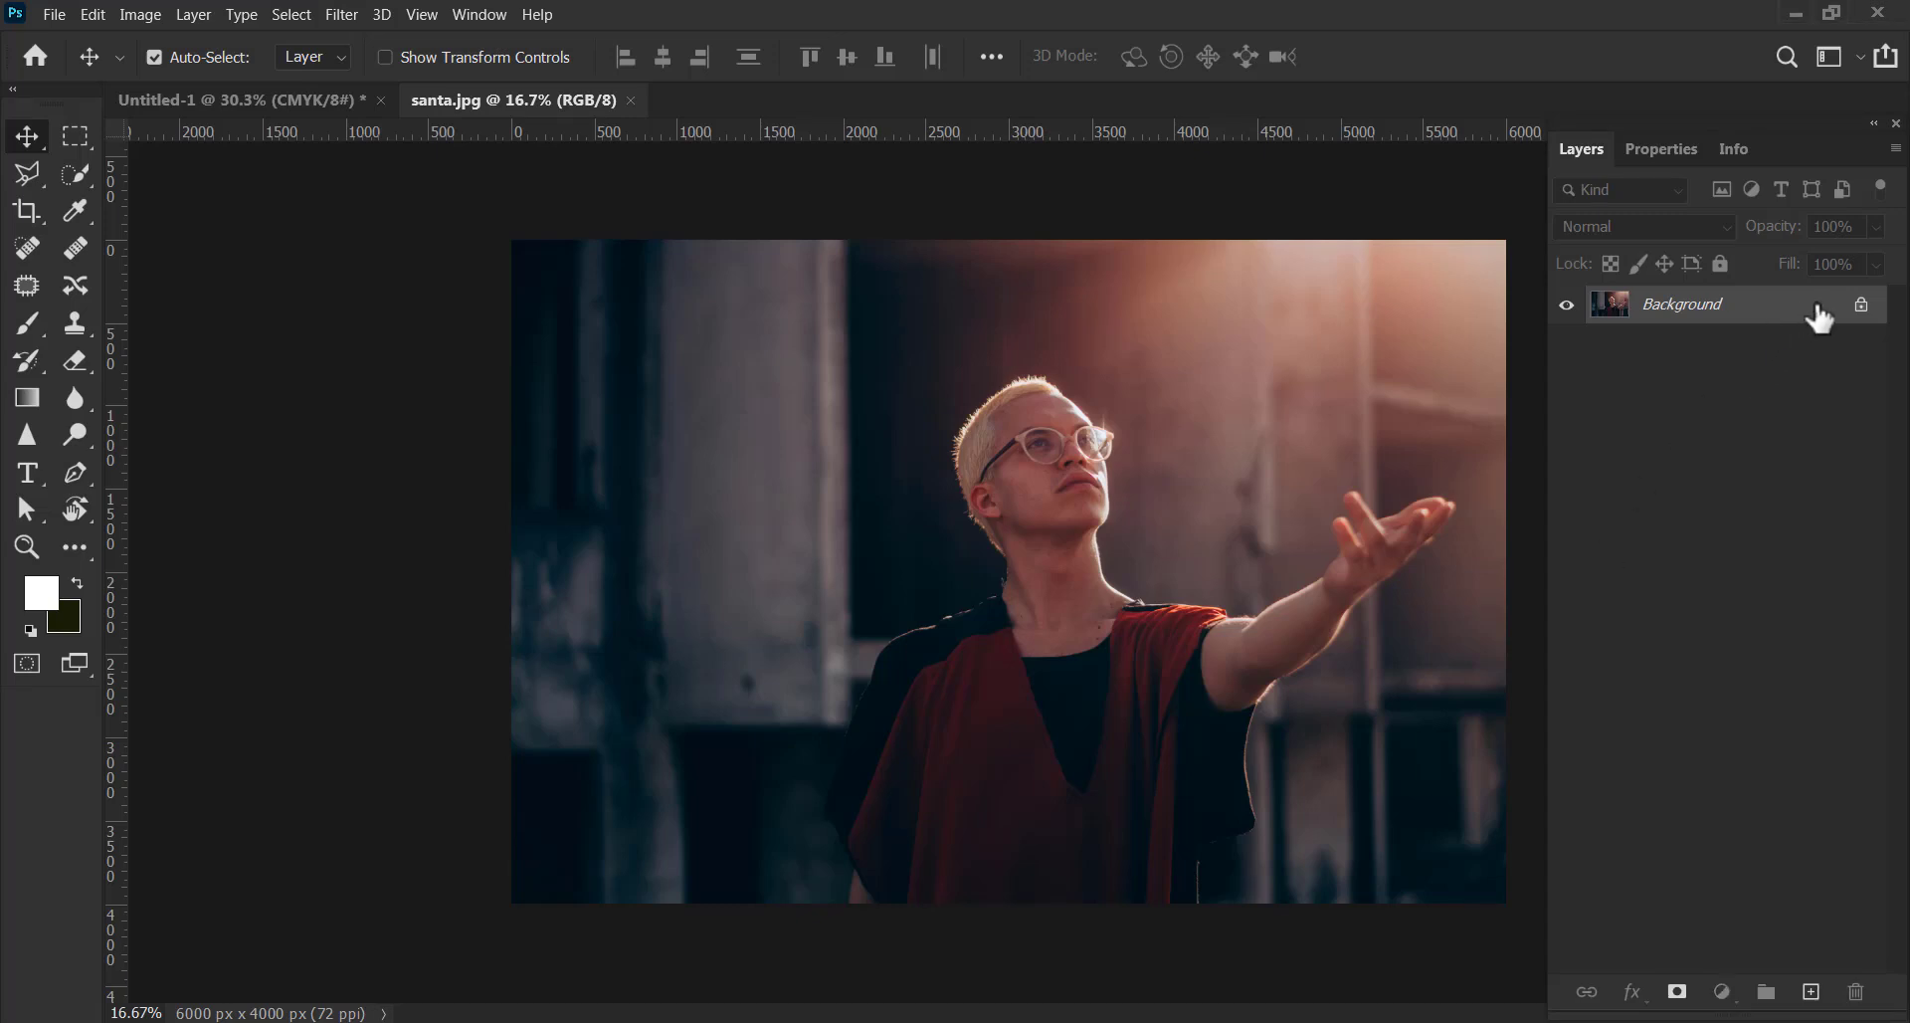
Unlock the santa.jpg background, drag the photo into Untitled-1, and scale it to fit the page.
double_click(1844, 313)
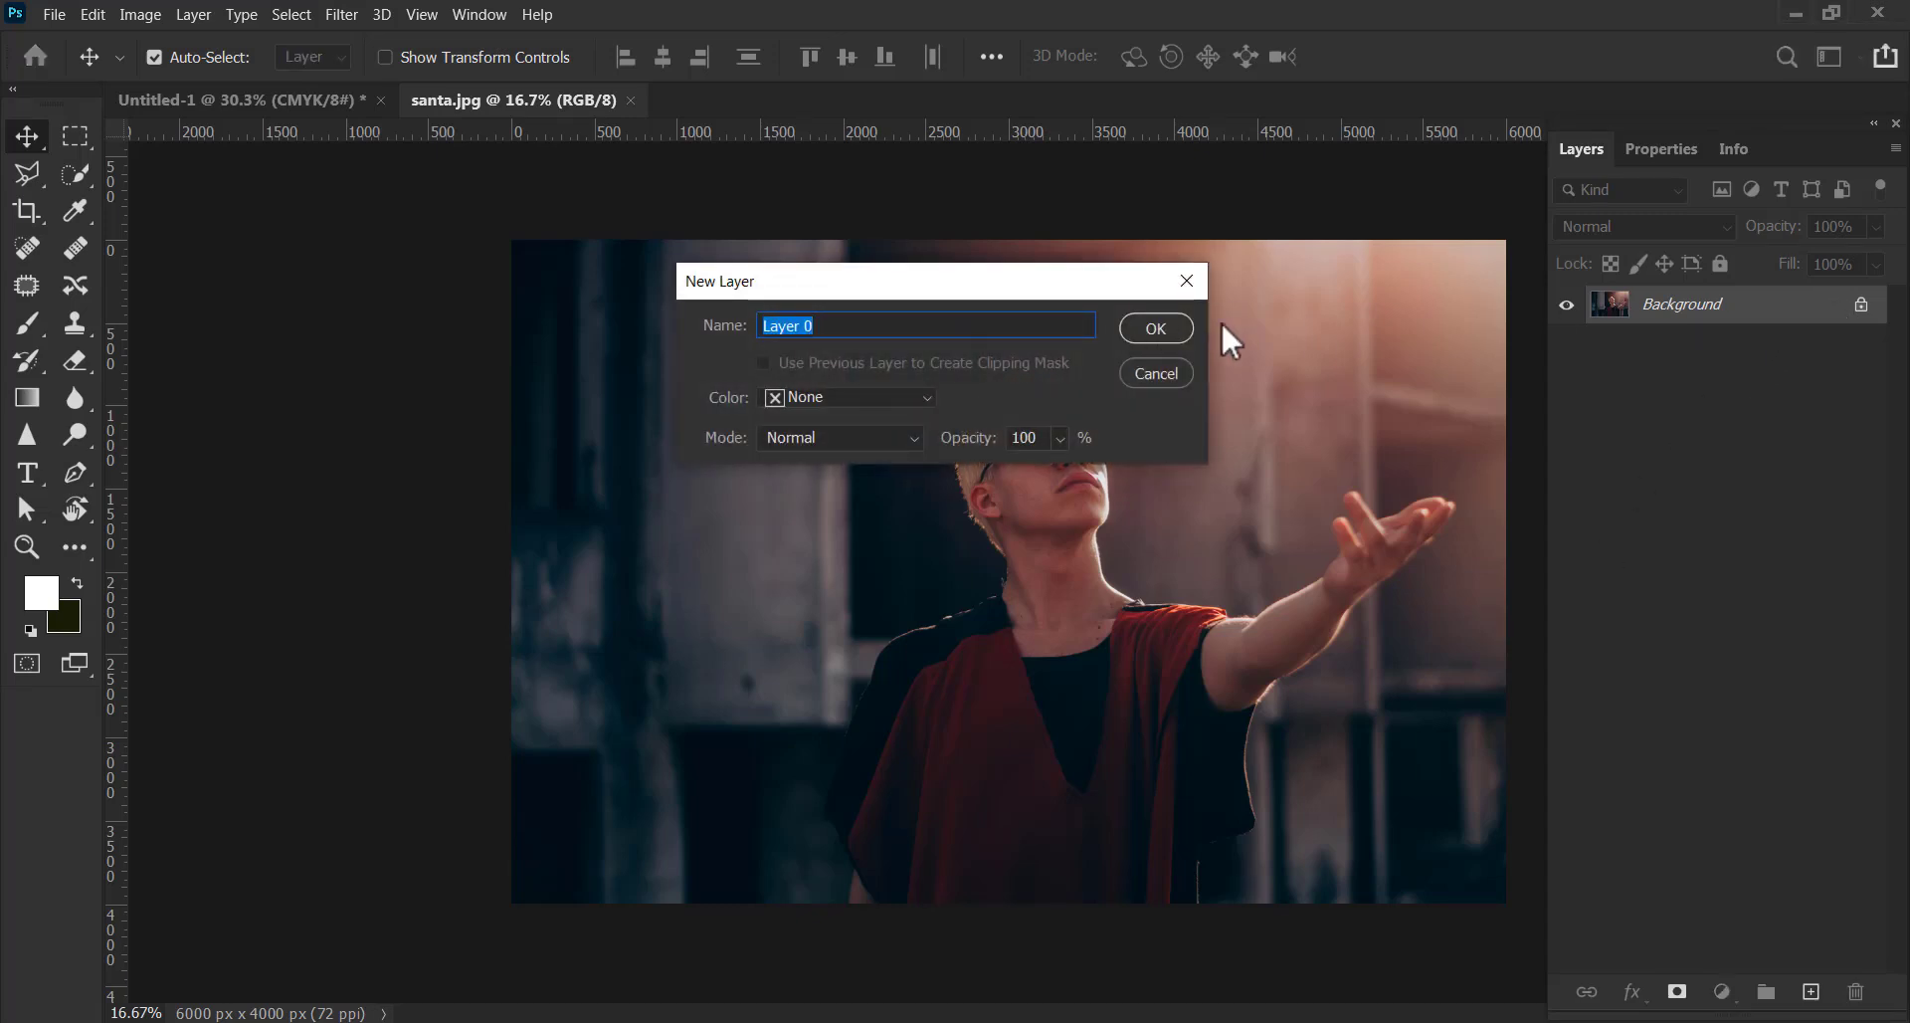
click(1154, 330)
mouse_move(1154, 412)
mouse_down()
mouse_move(995, 385)
mouse_move(311, 111)
mouse_move(972, 371)
mouse_up()
drag(1084, 403, 1087, 665)
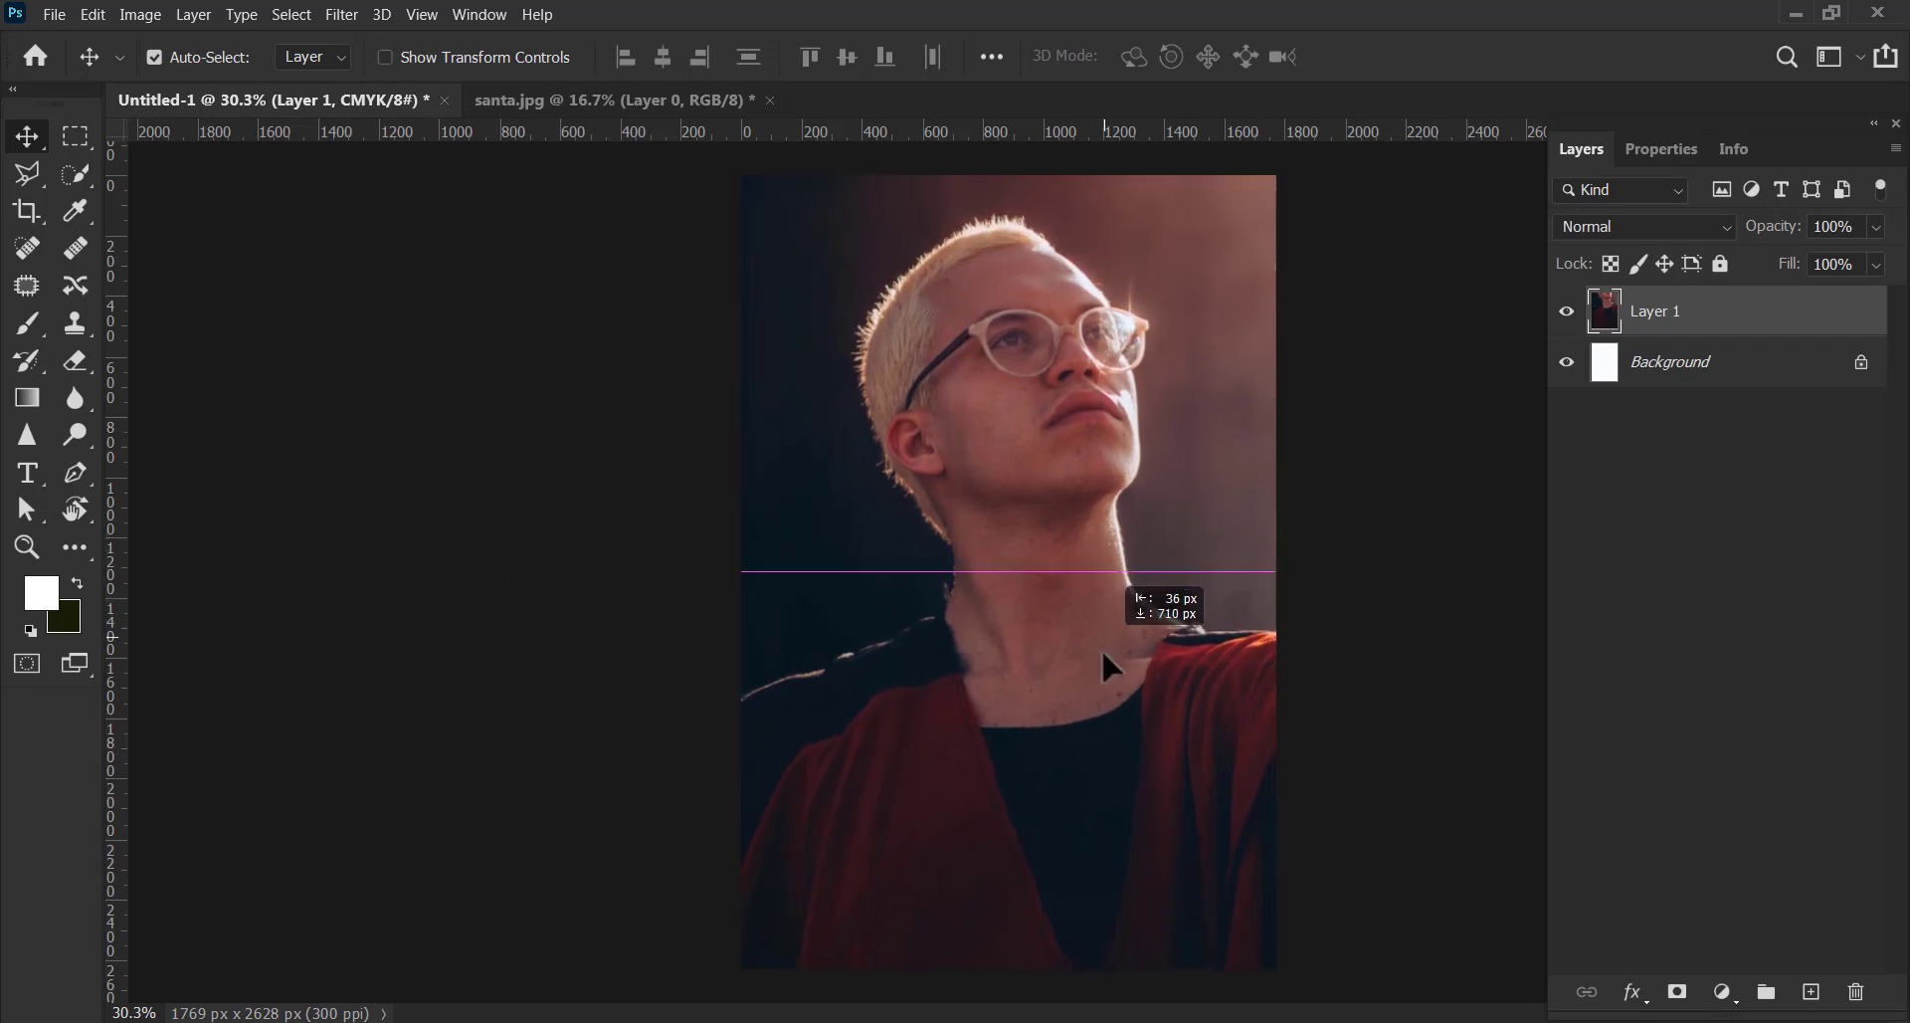
key(ctrl+0)
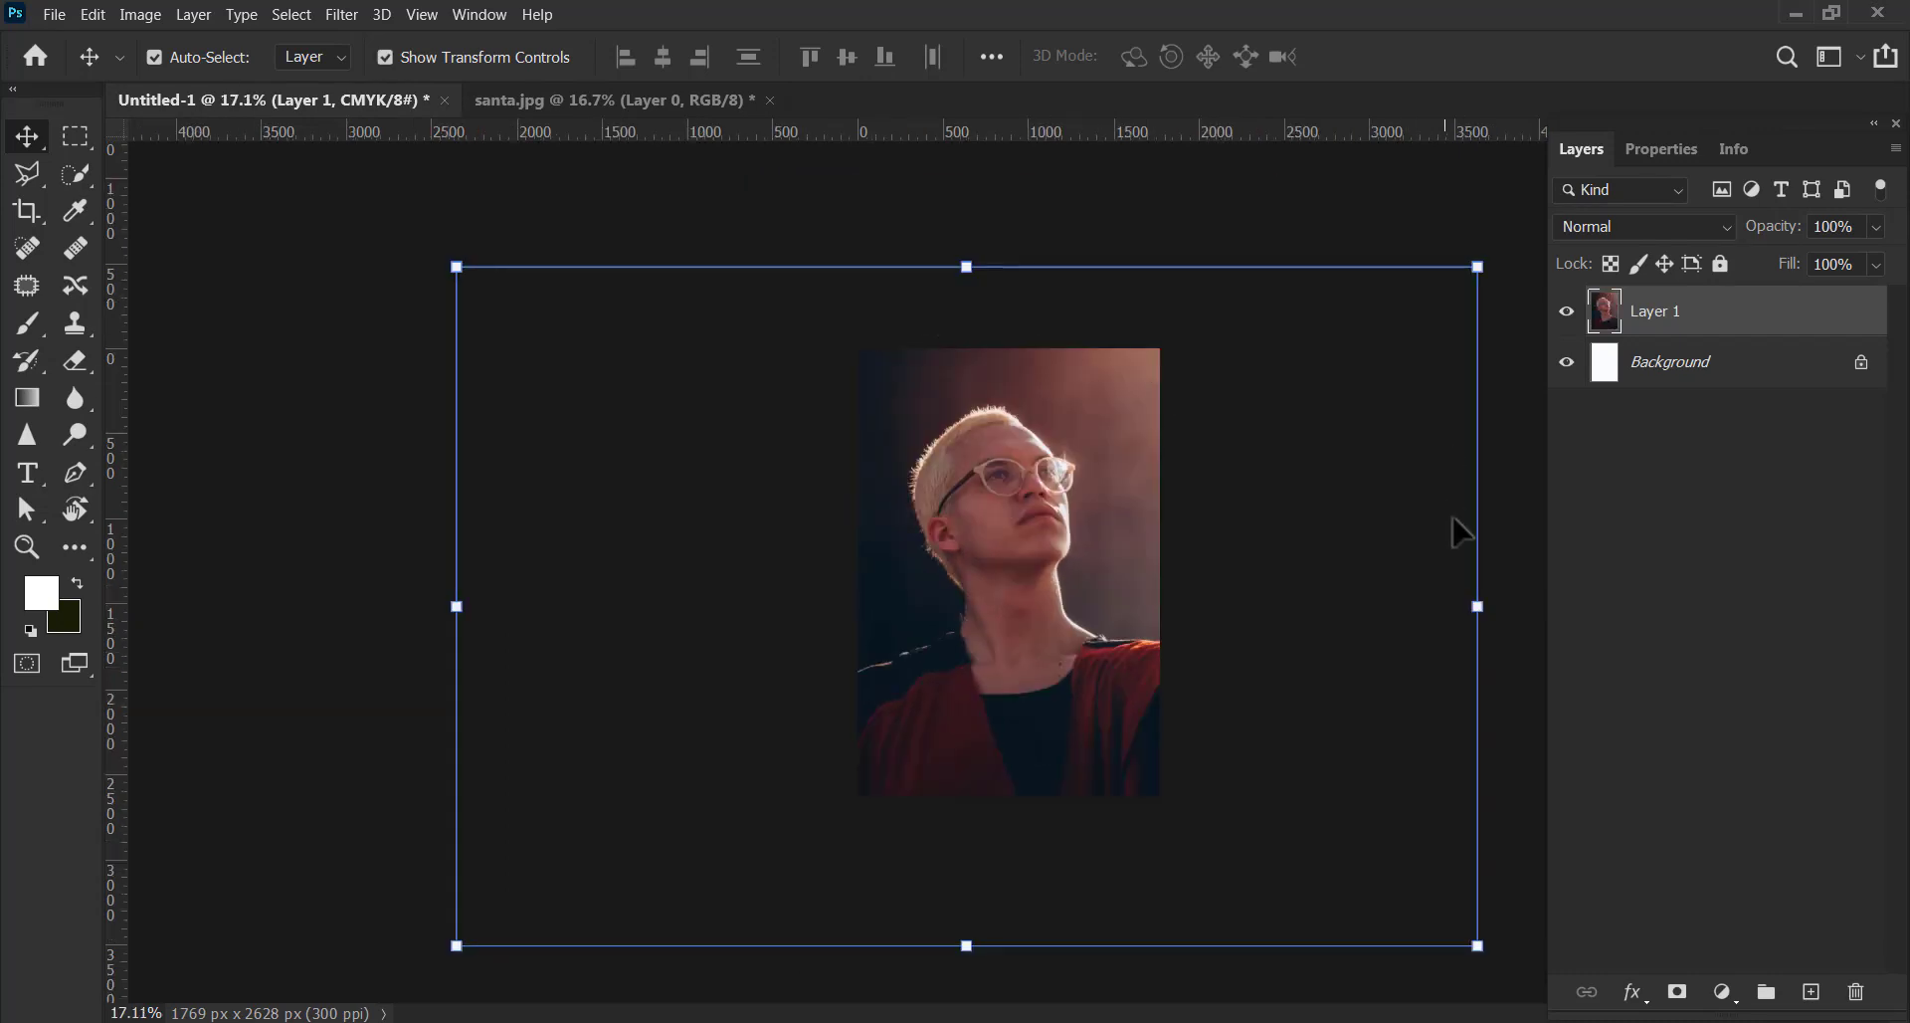
drag(1433, 627, 1075, 629)
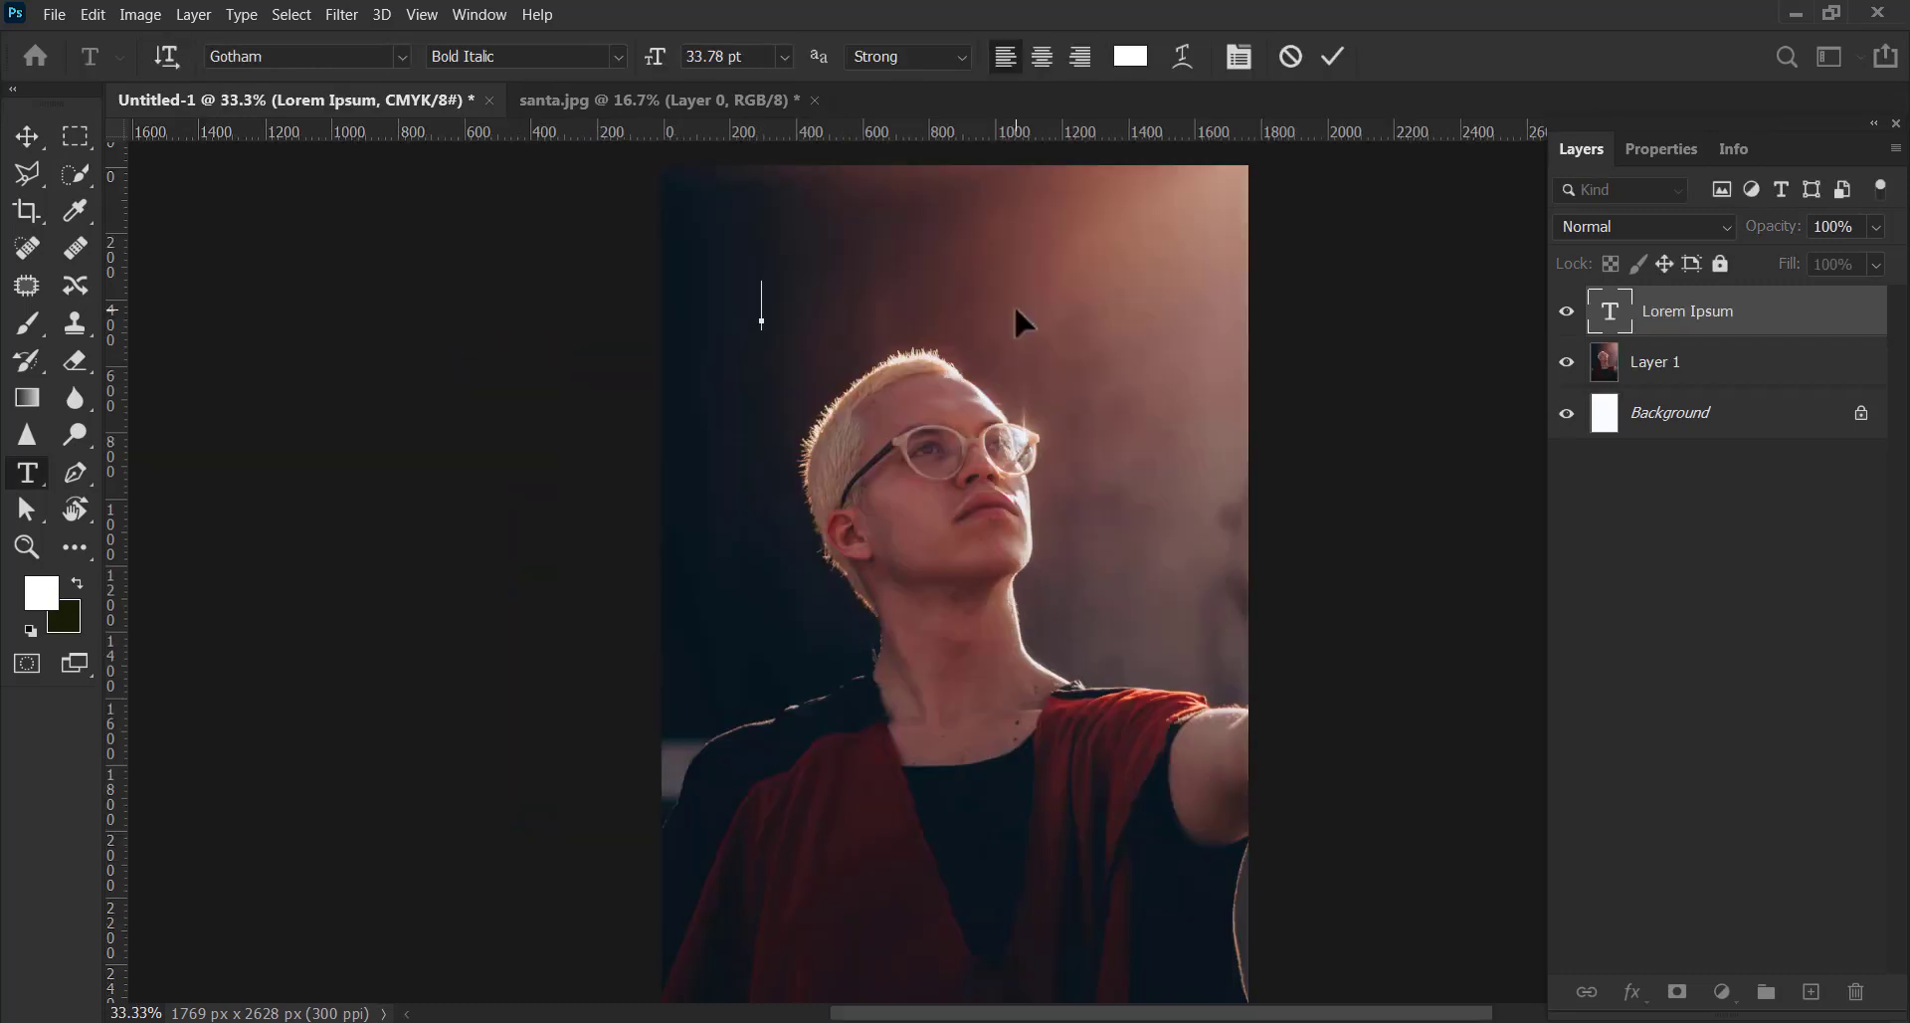
Type the title THE POWER OF and set it to Bold with tracking 10.
text(THE POWE)
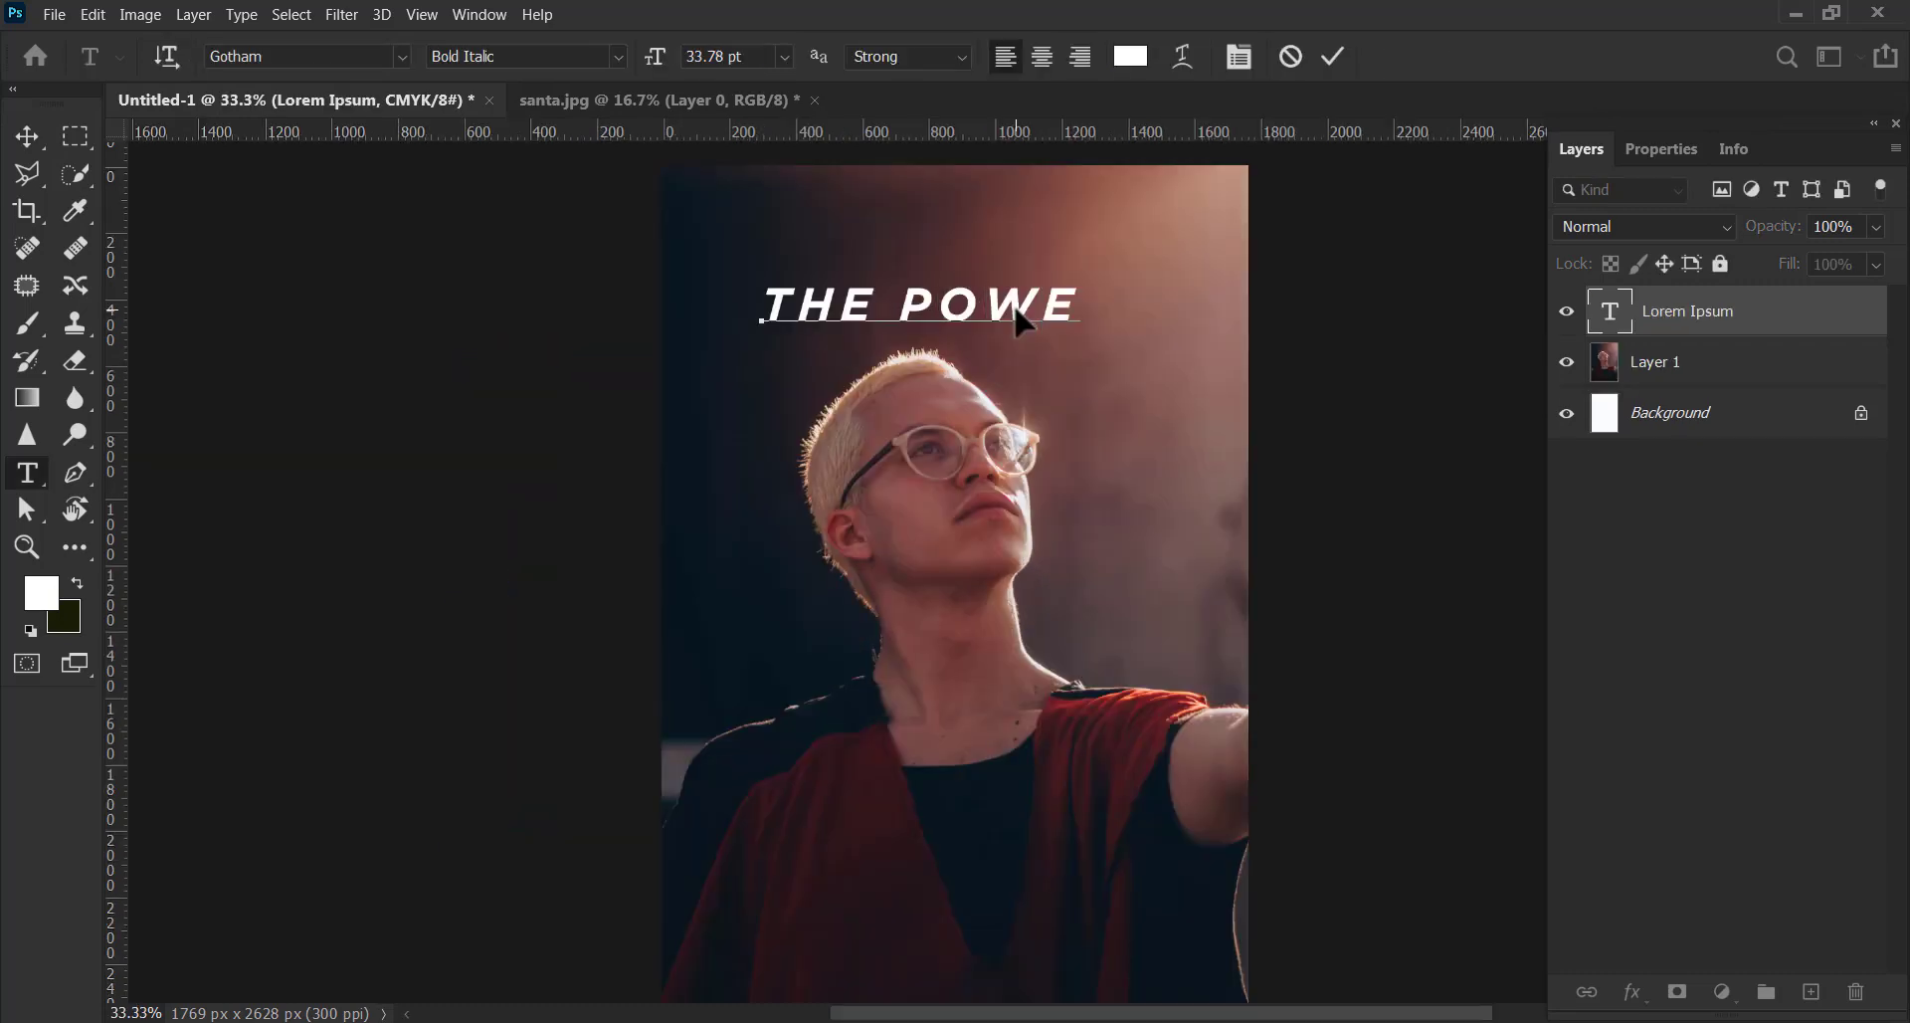
text(R OF)
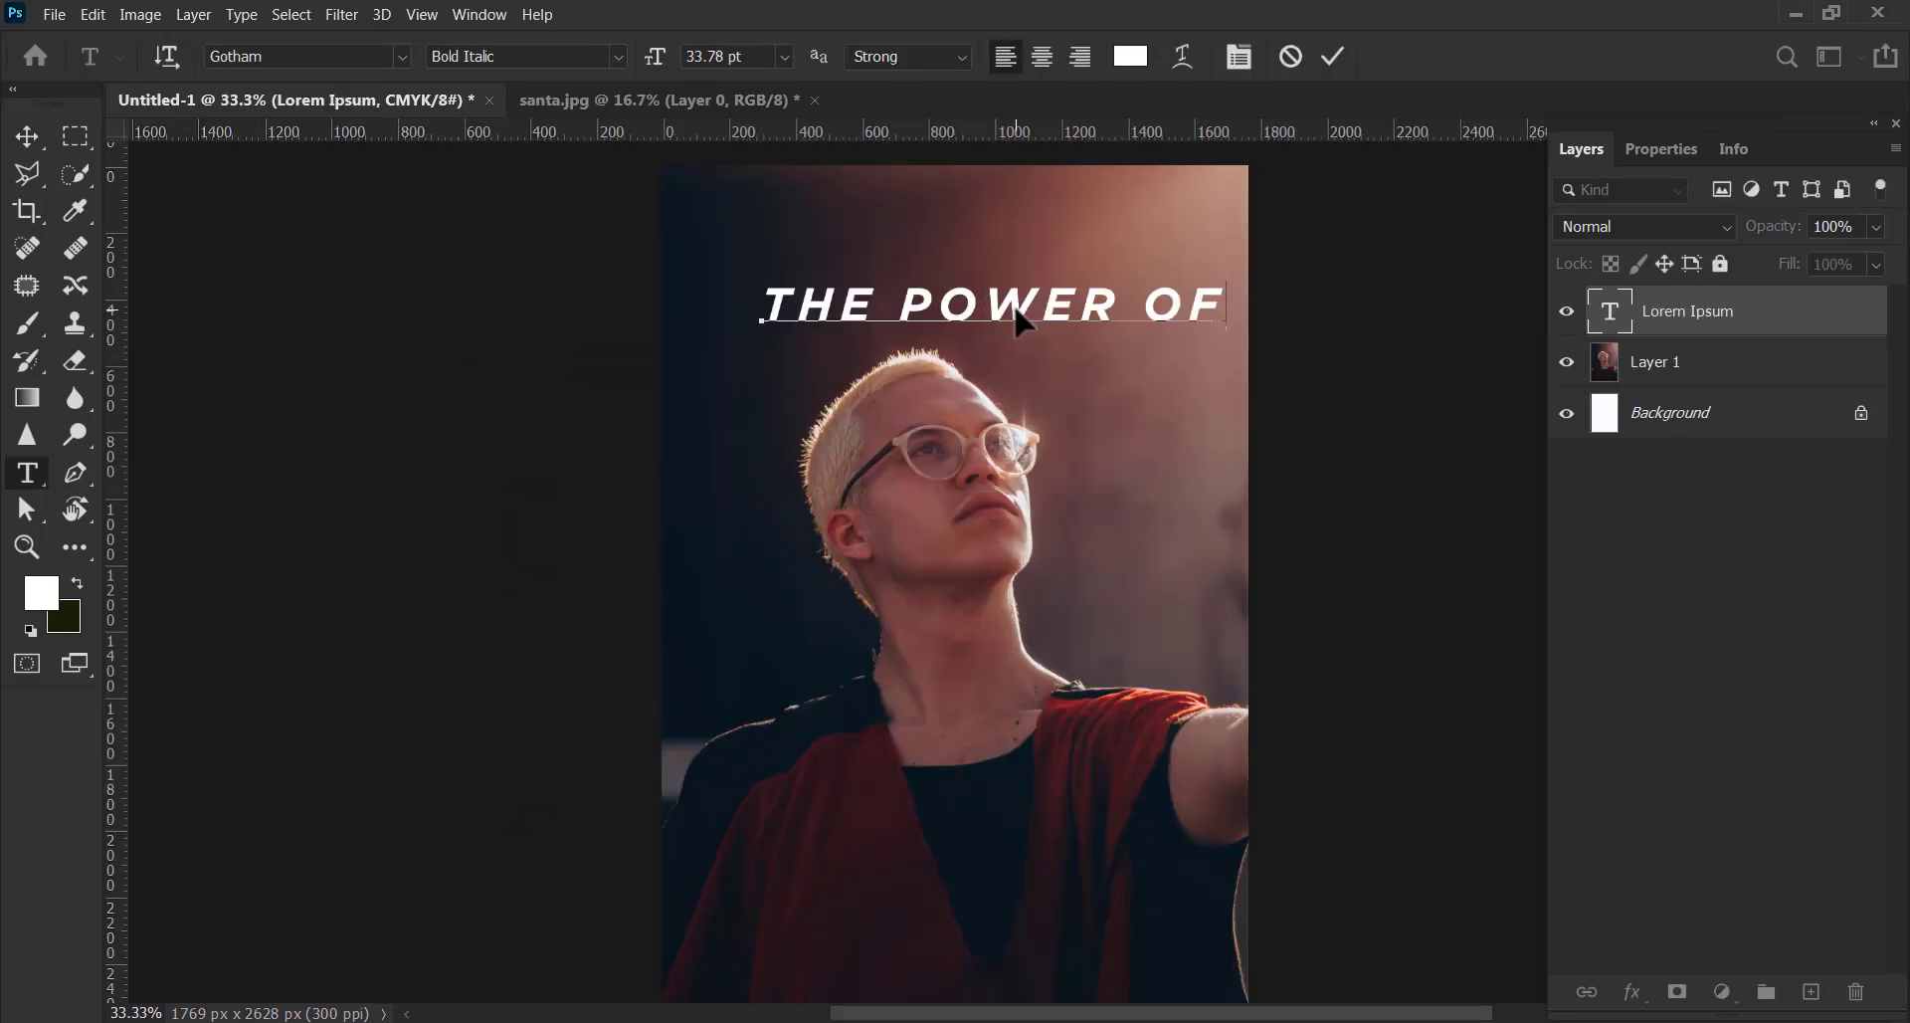
key(ctrl+a)
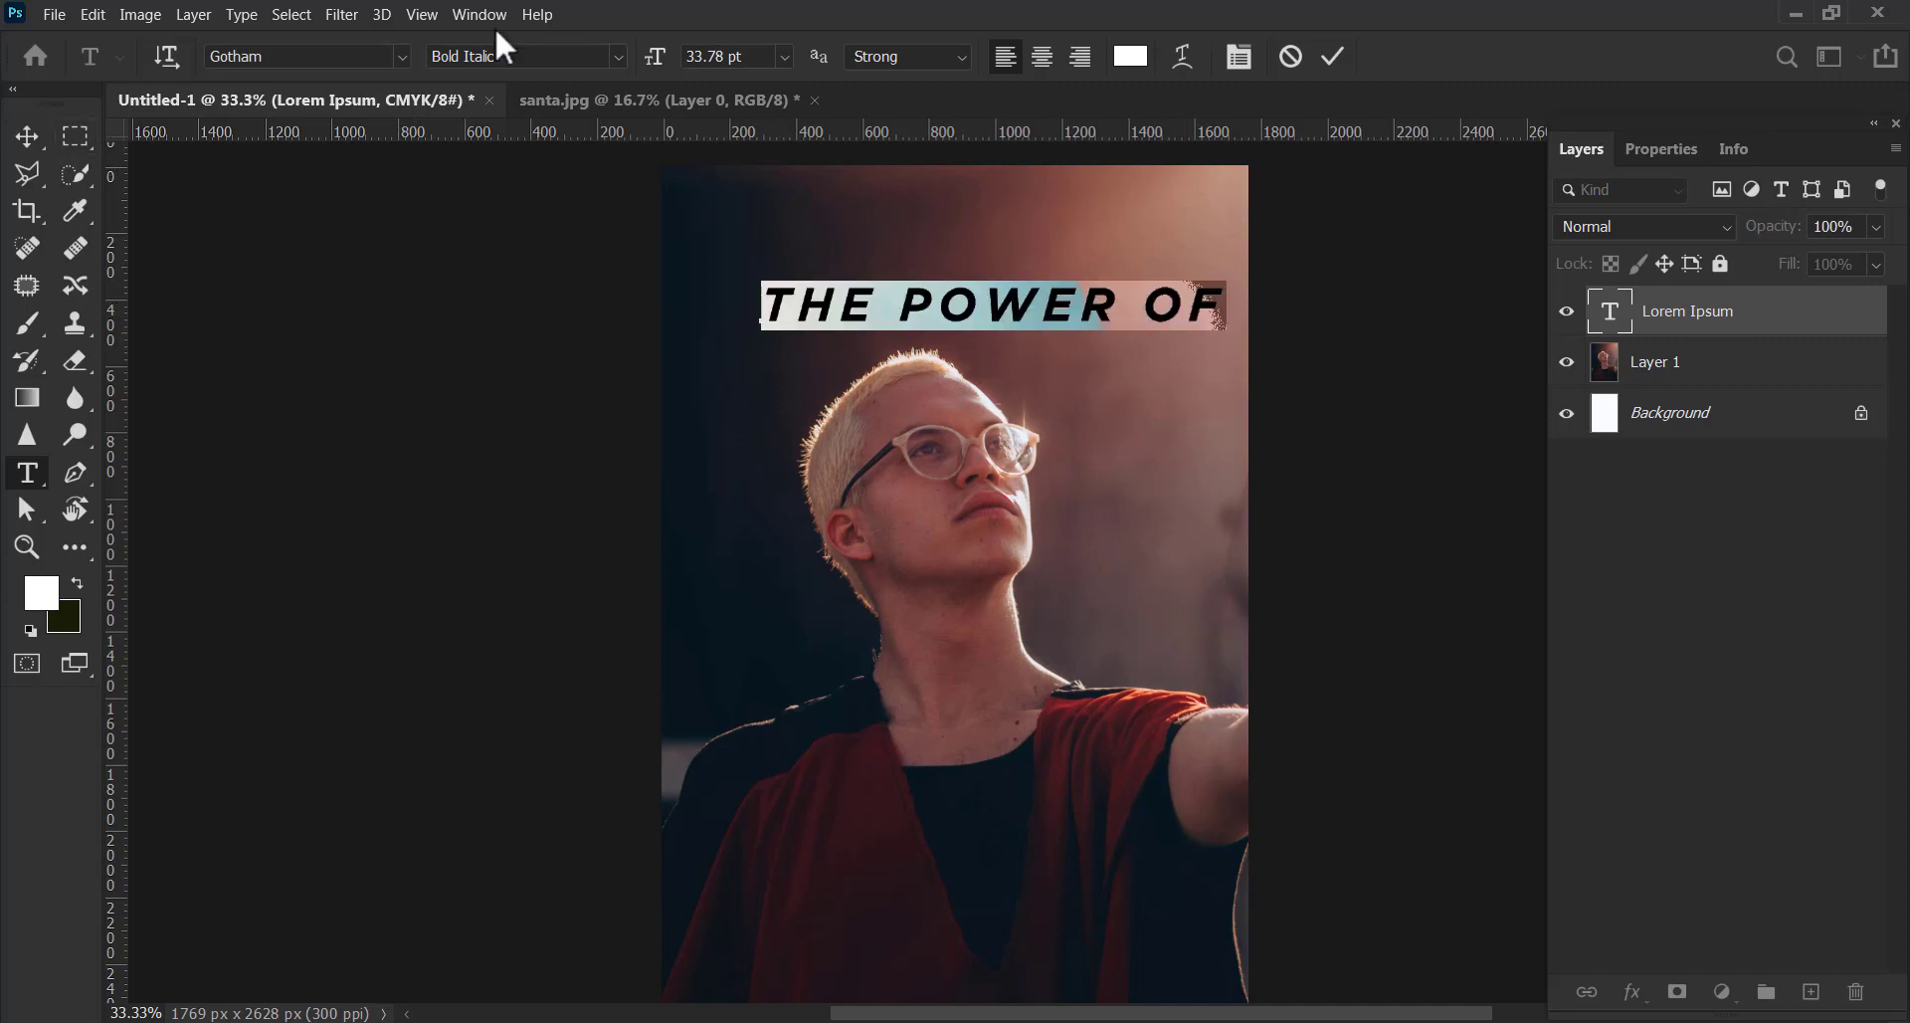
click(611, 57)
click(497, 195)
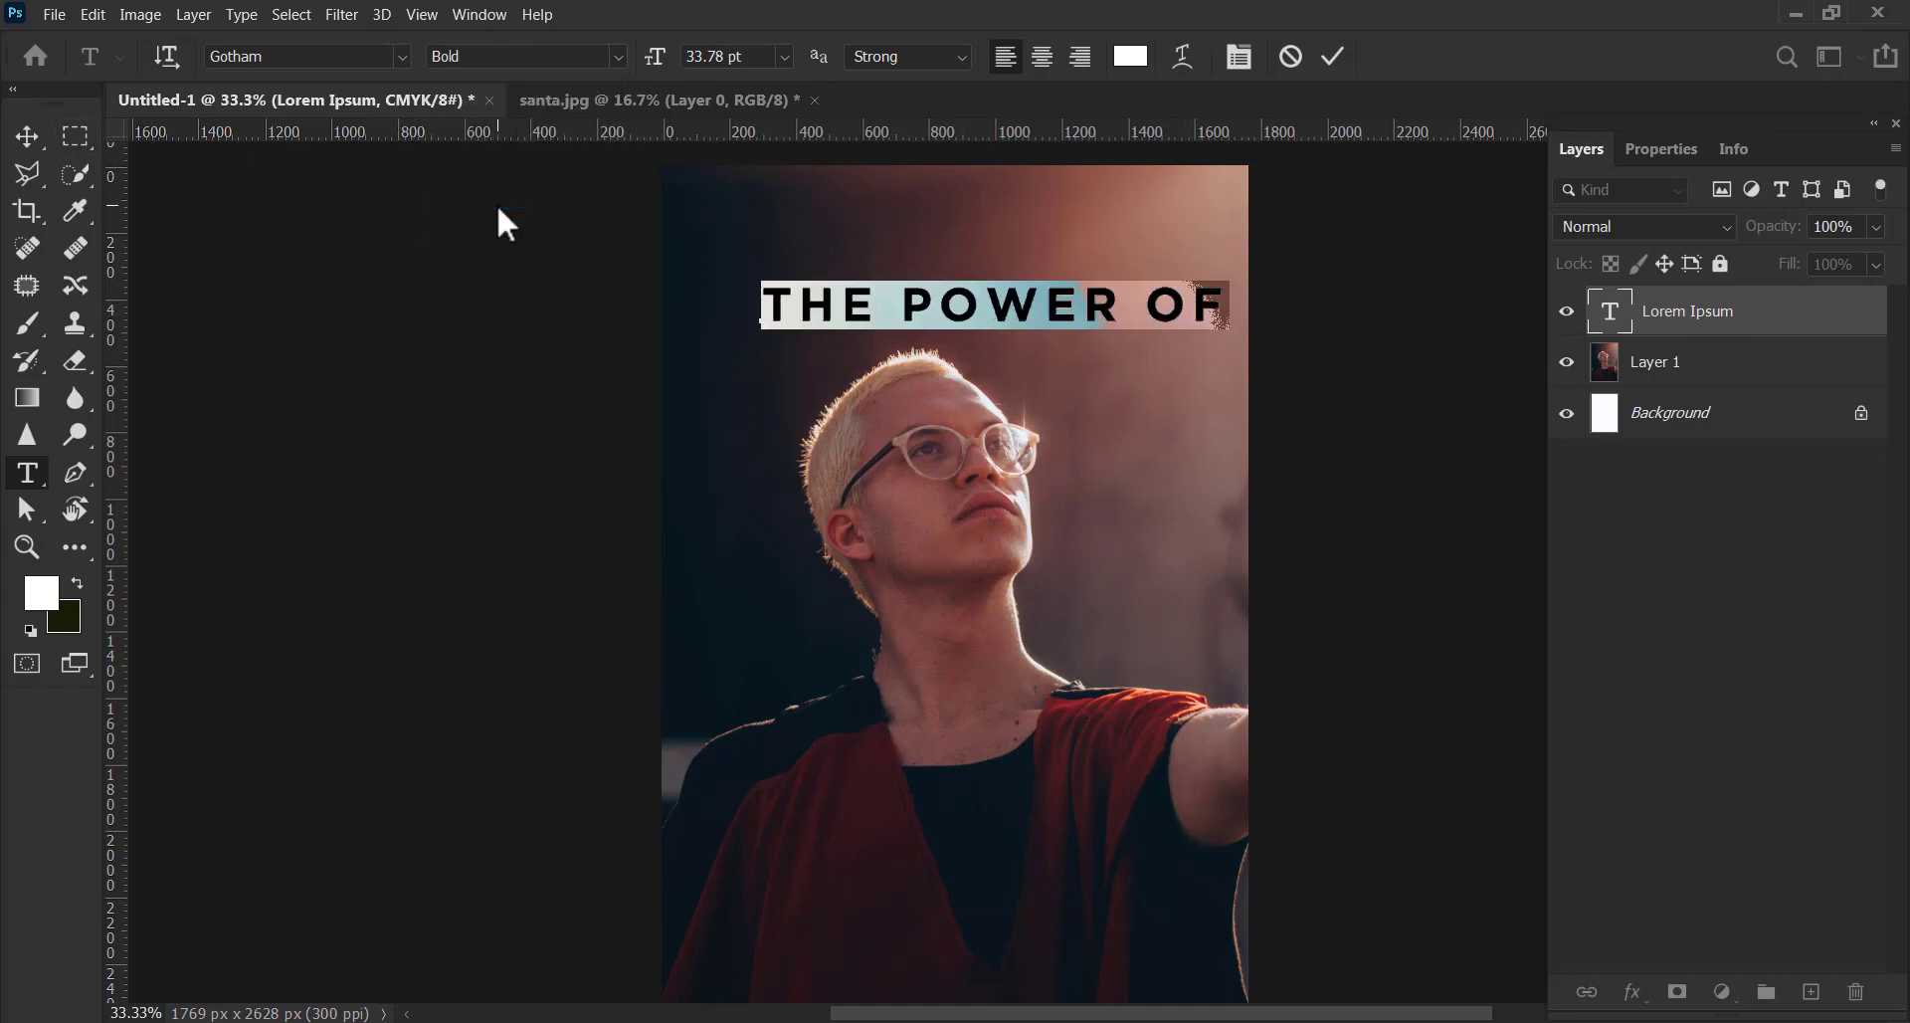
click(1189, 60)
drag(1391, 748, 1435, 618)
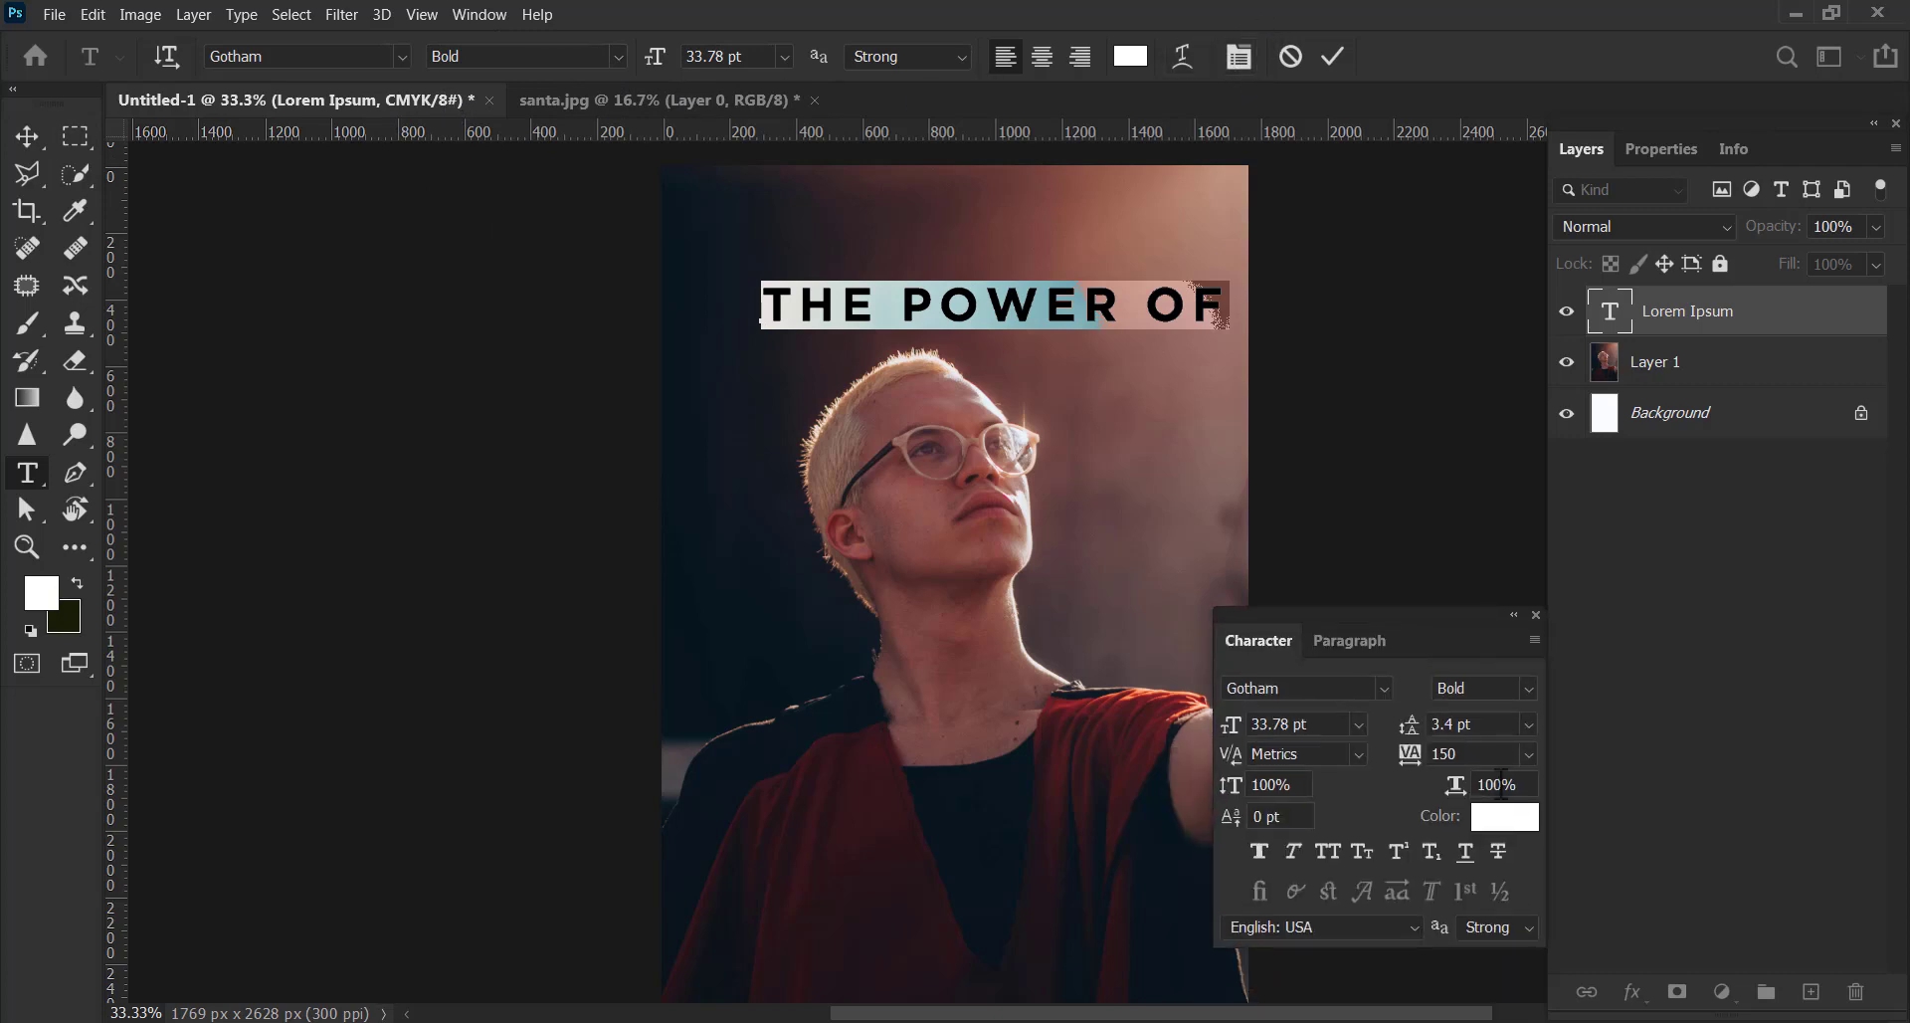
click(1528, 755)
click(1471, 593)
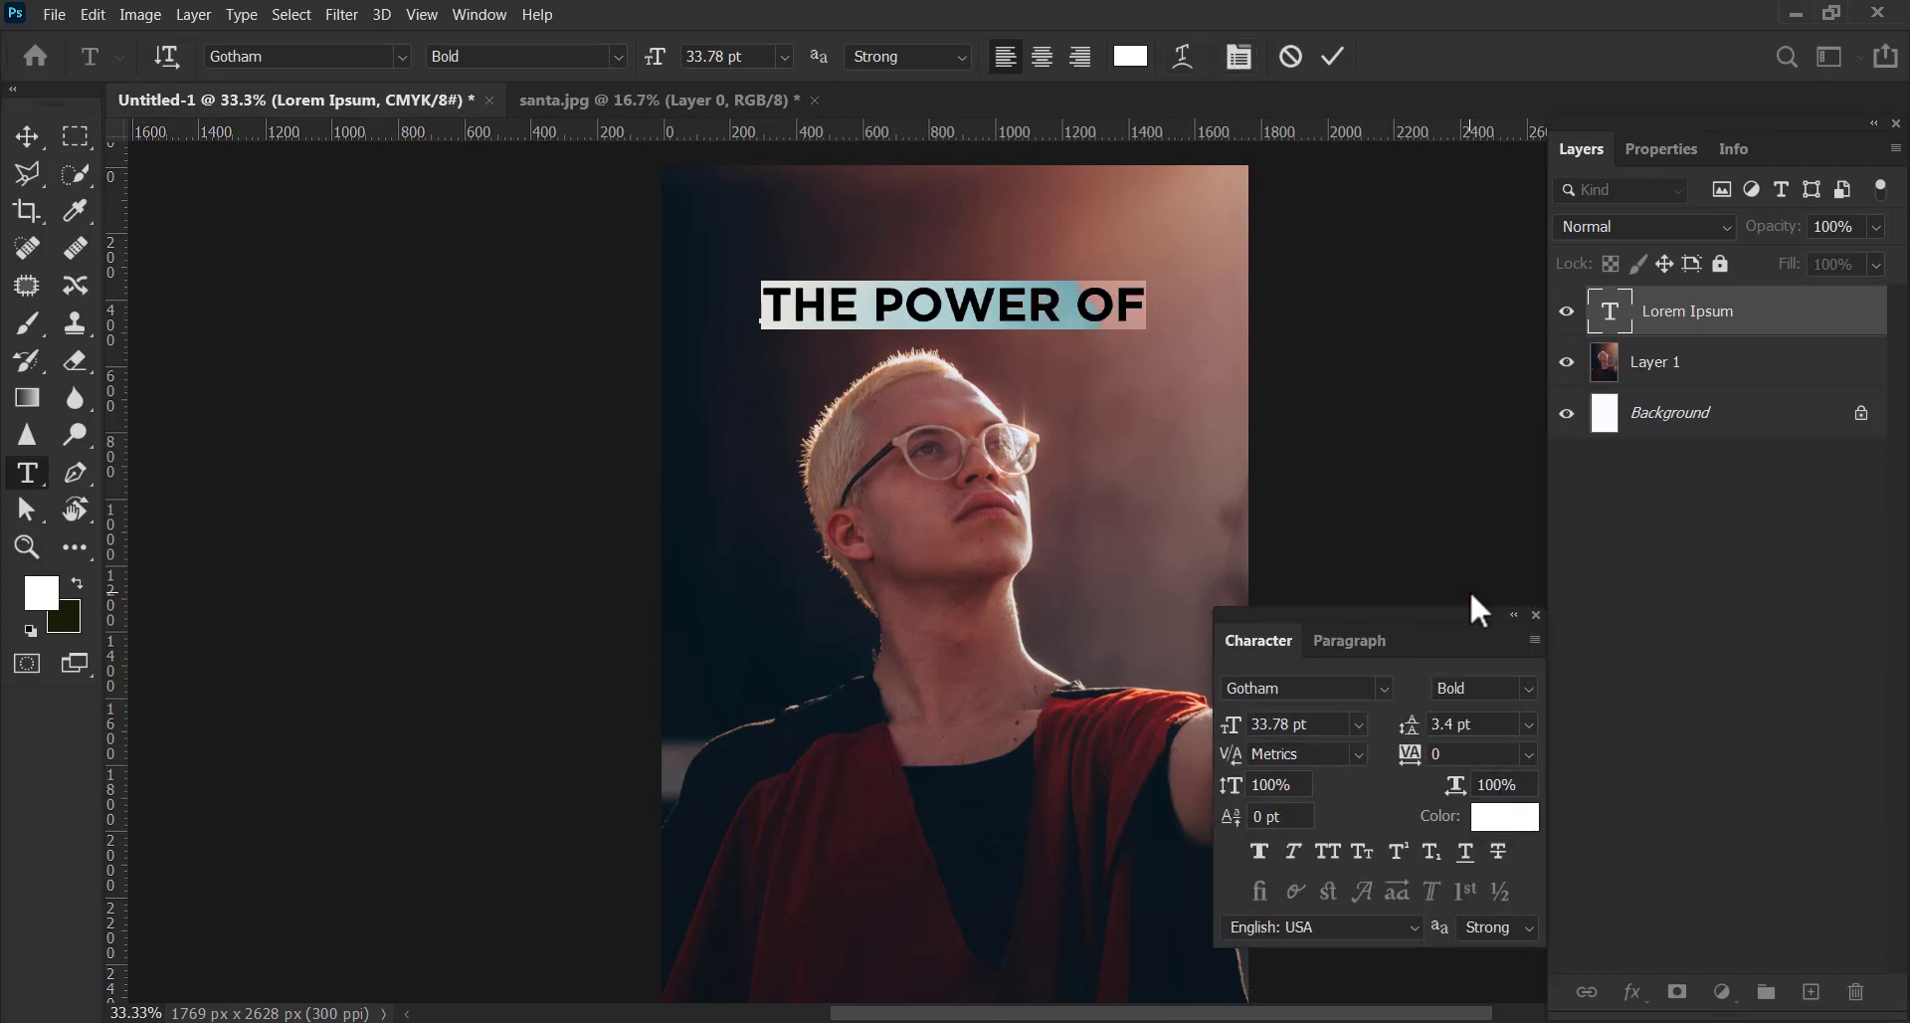
click(1528, 754)
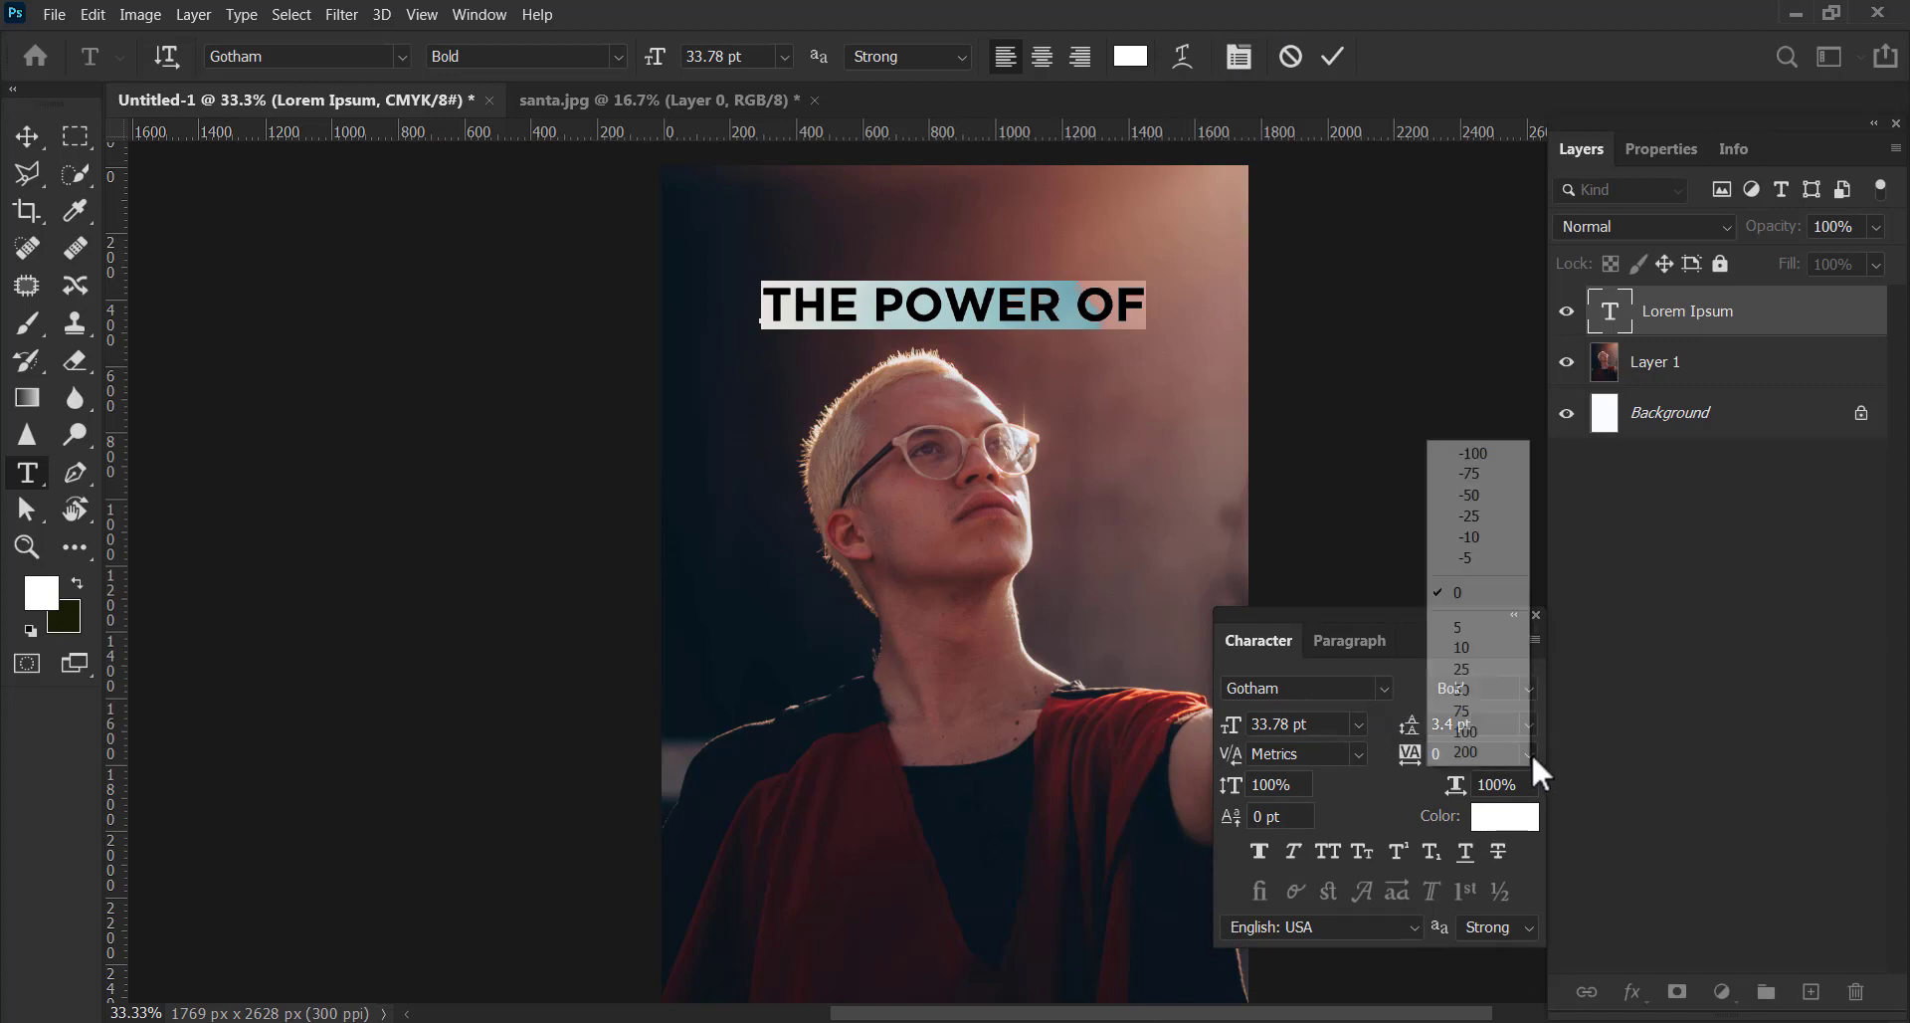
click(1460, 637)
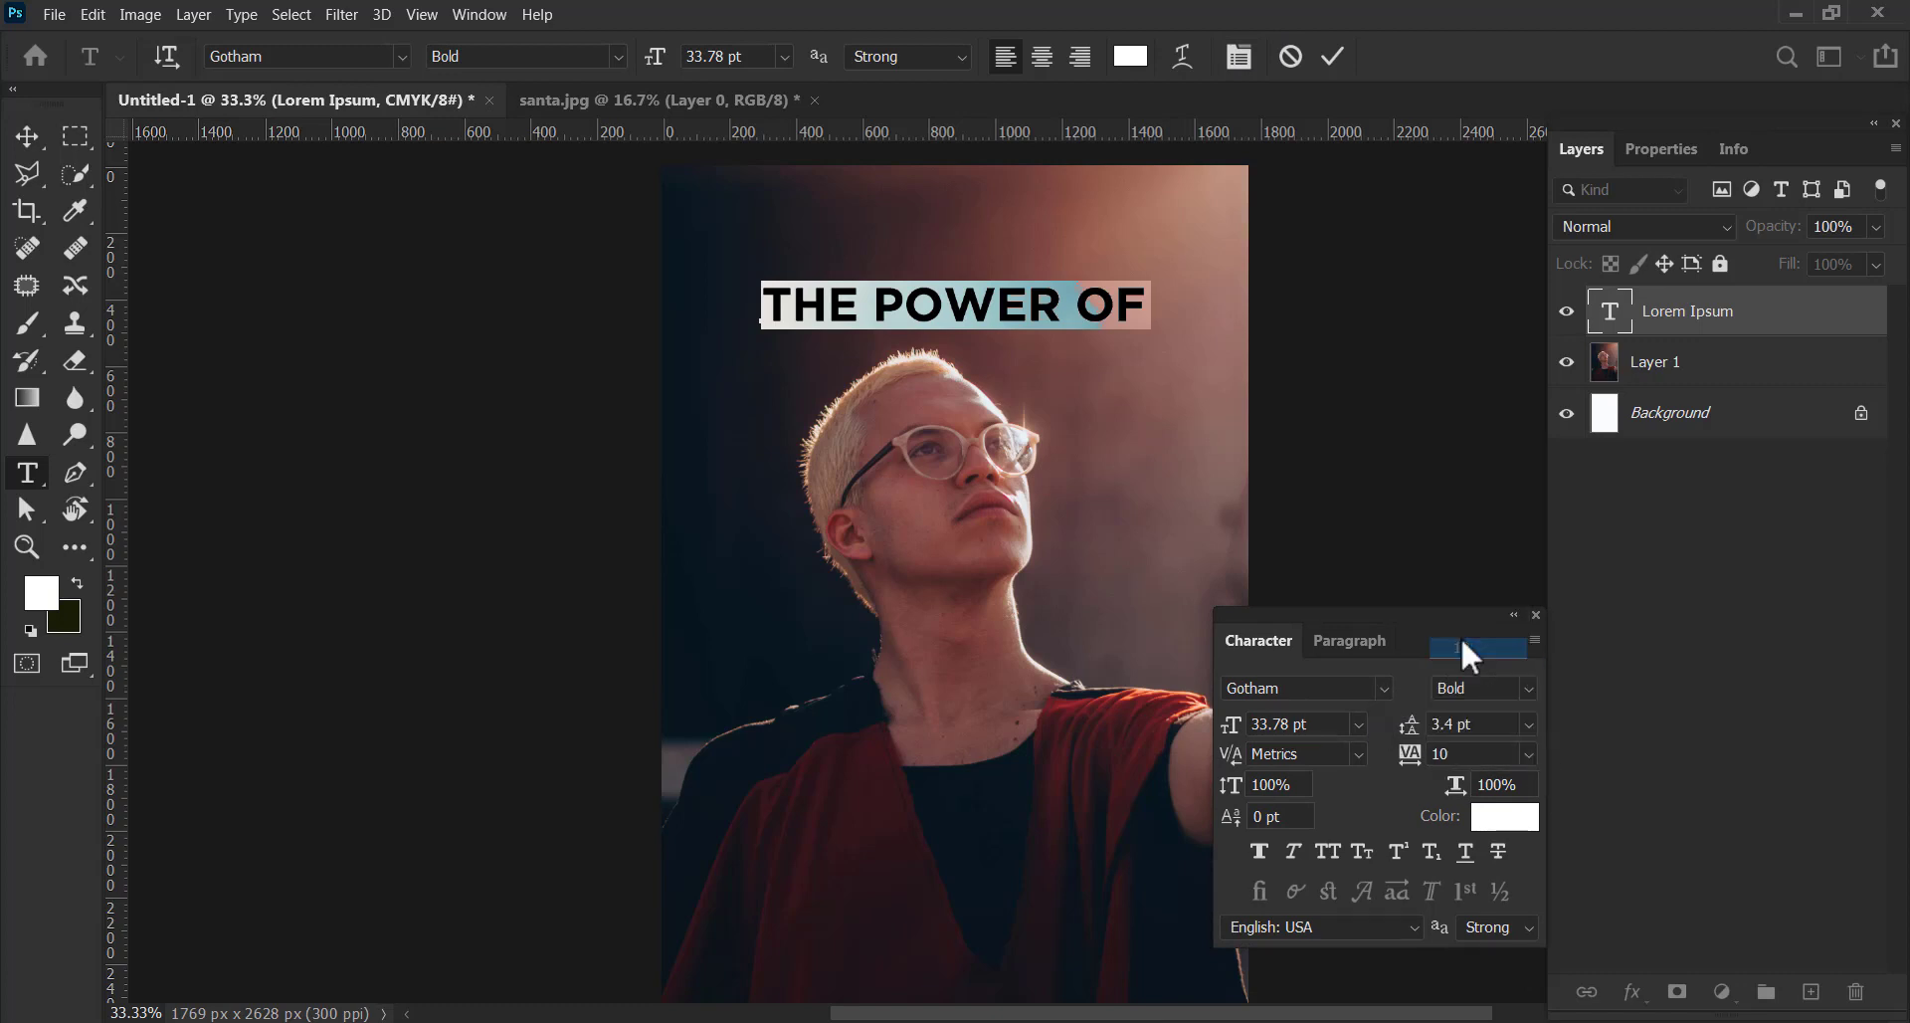
Switch the title to Gotham Book and make the duplicated line read MEDITATION.
click(1387, 684)
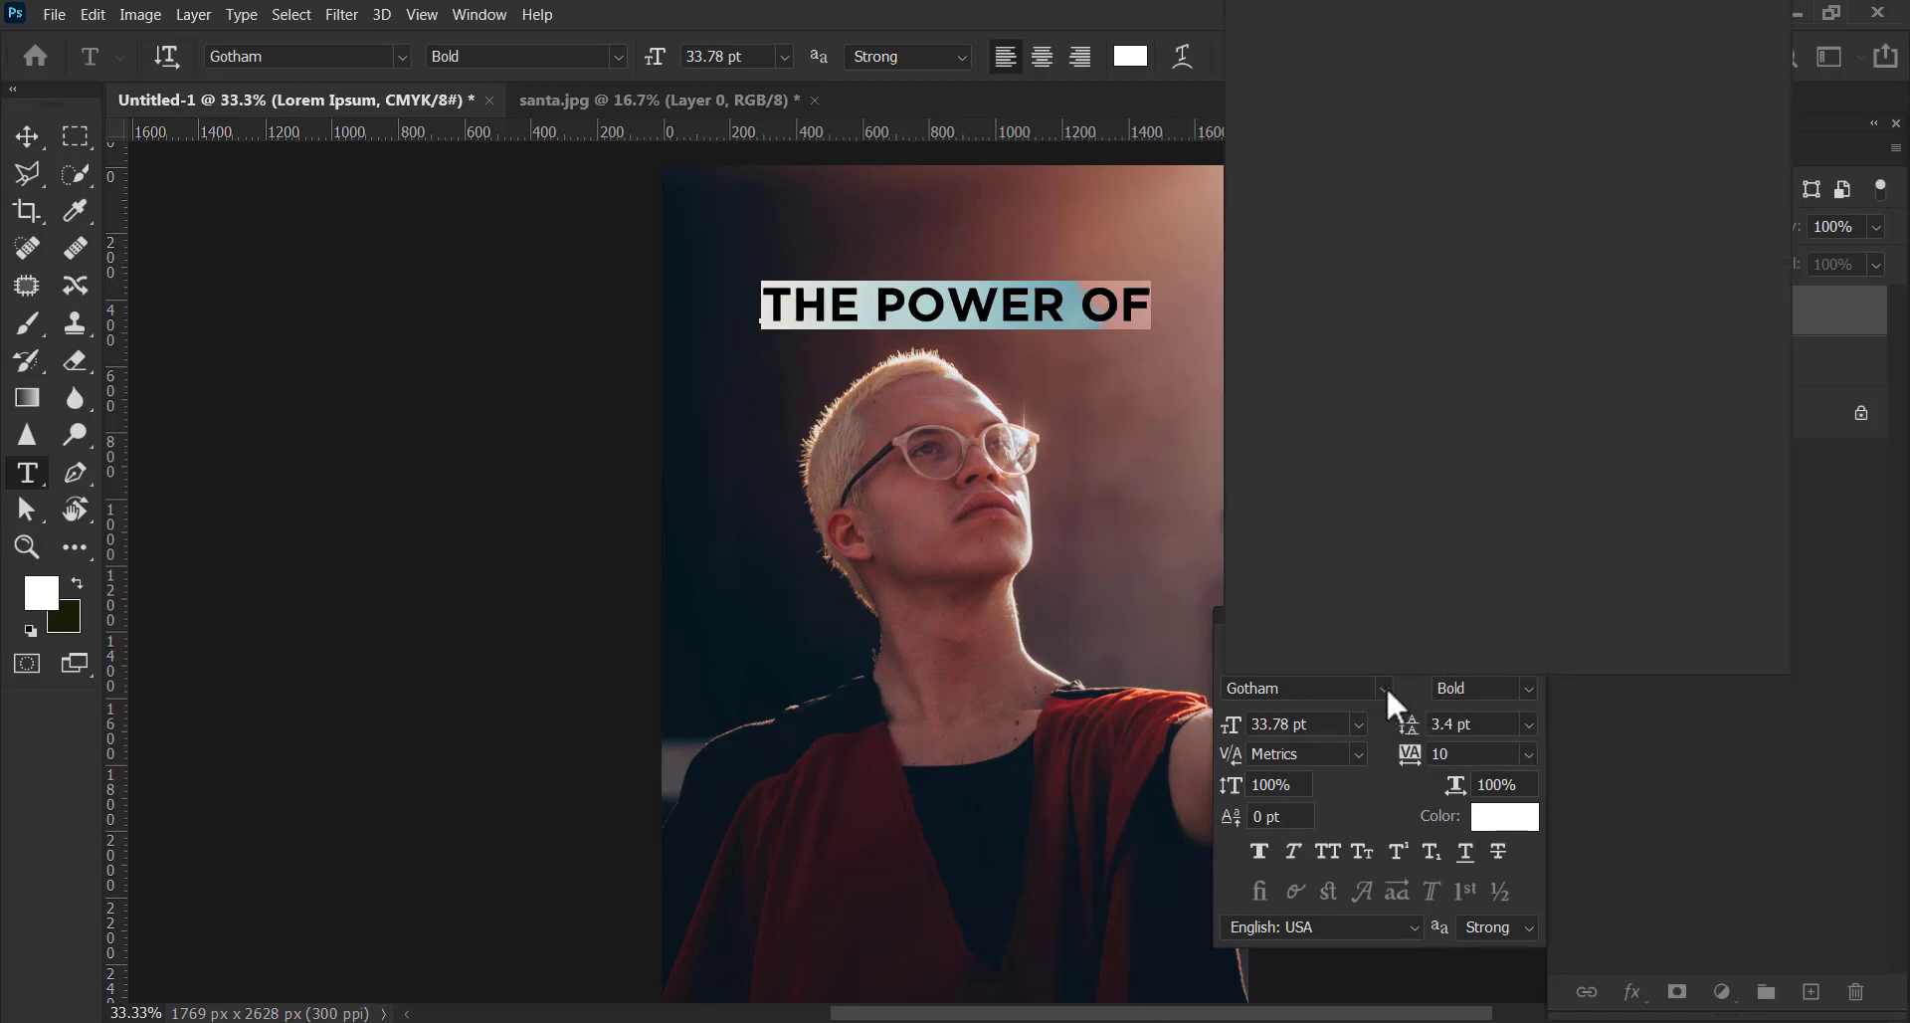
key(Down)
key(Down)
key(Down)
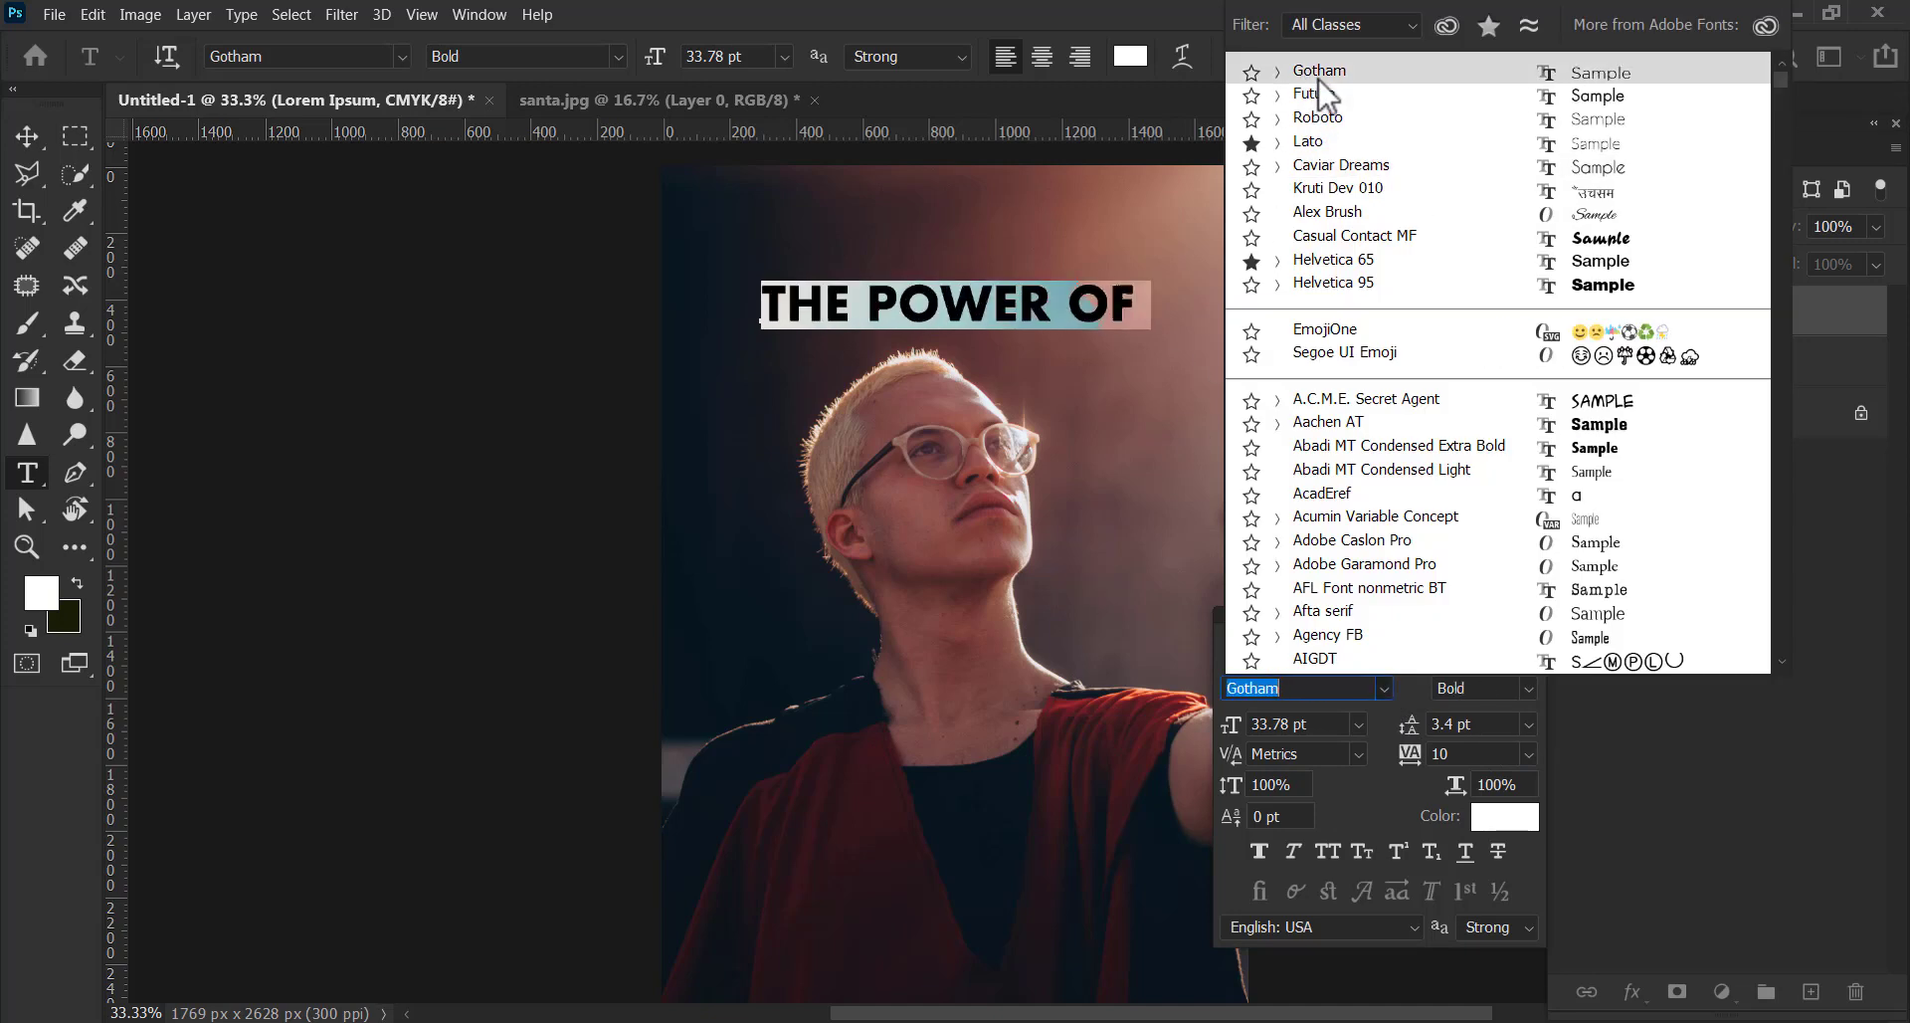
click(1315, 72)
click(1527, 691)
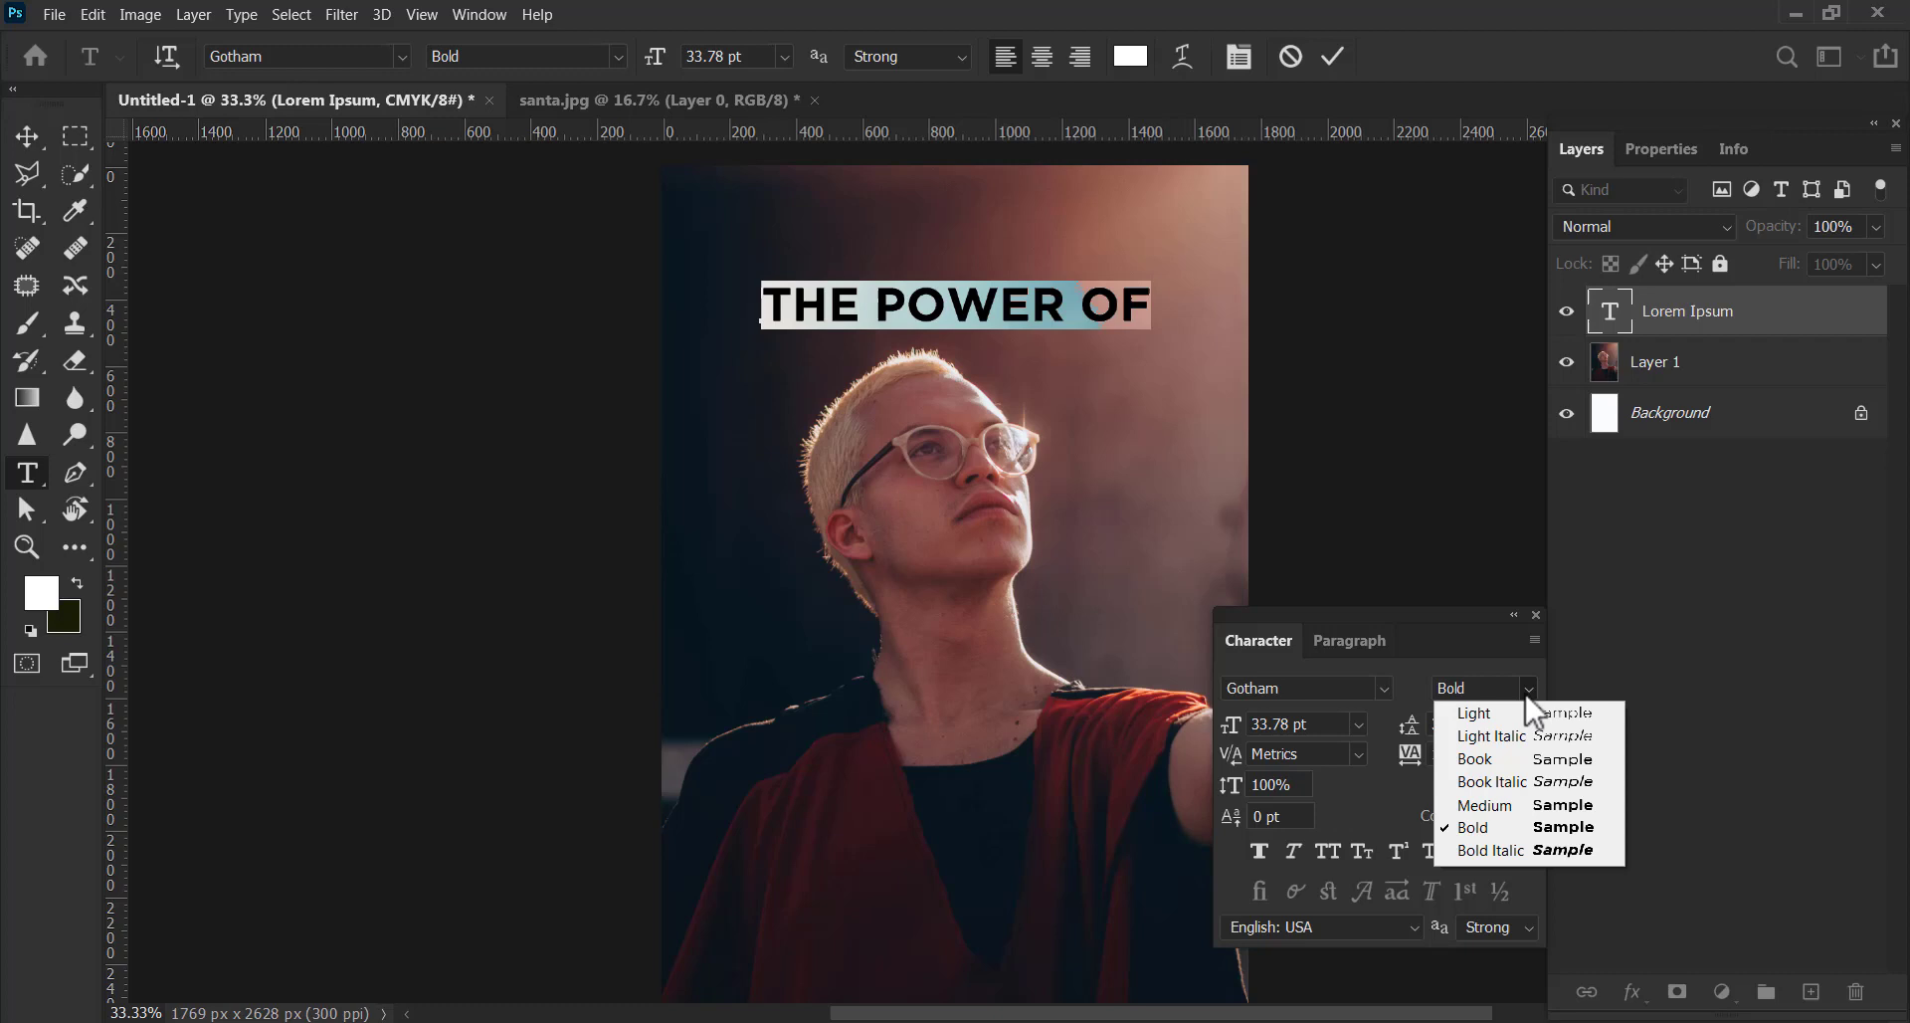
click(1490, 759)
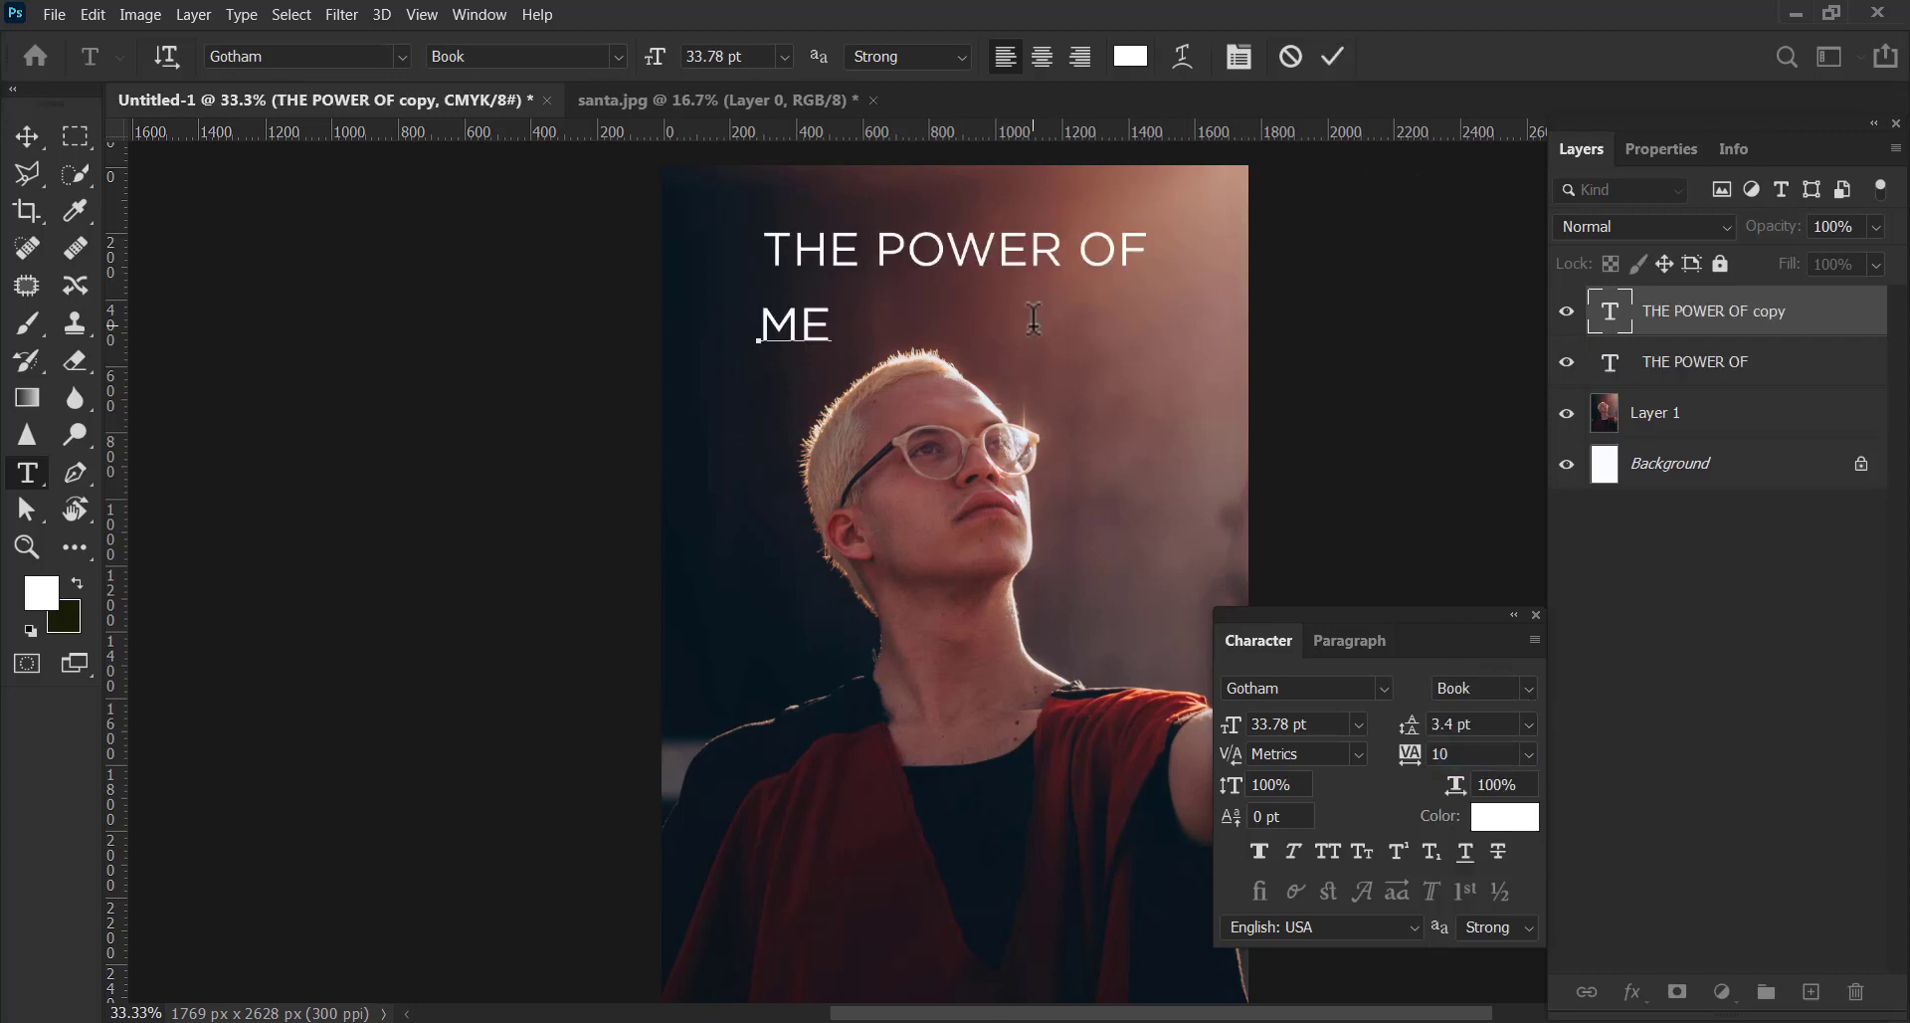
text(DITATION)
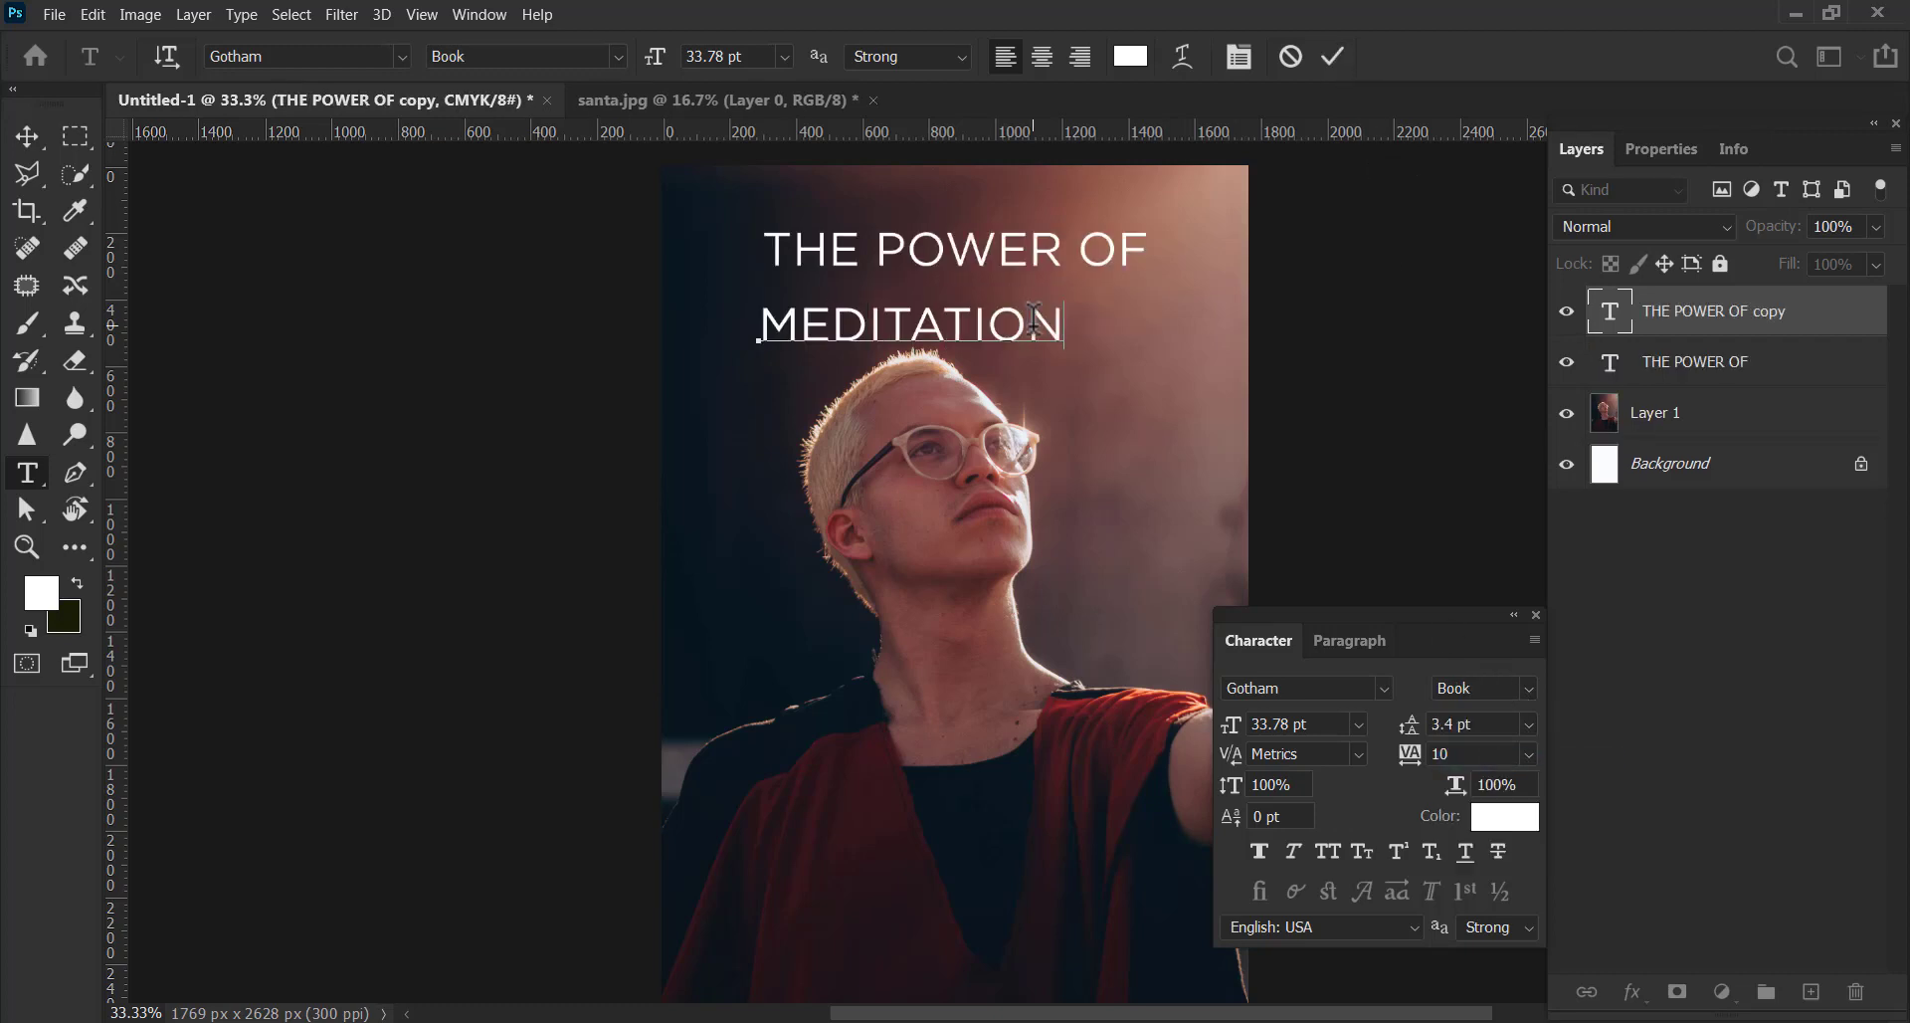
Enlarge the MEDITATION line and position it just under the first title line.
click(1331, 57)
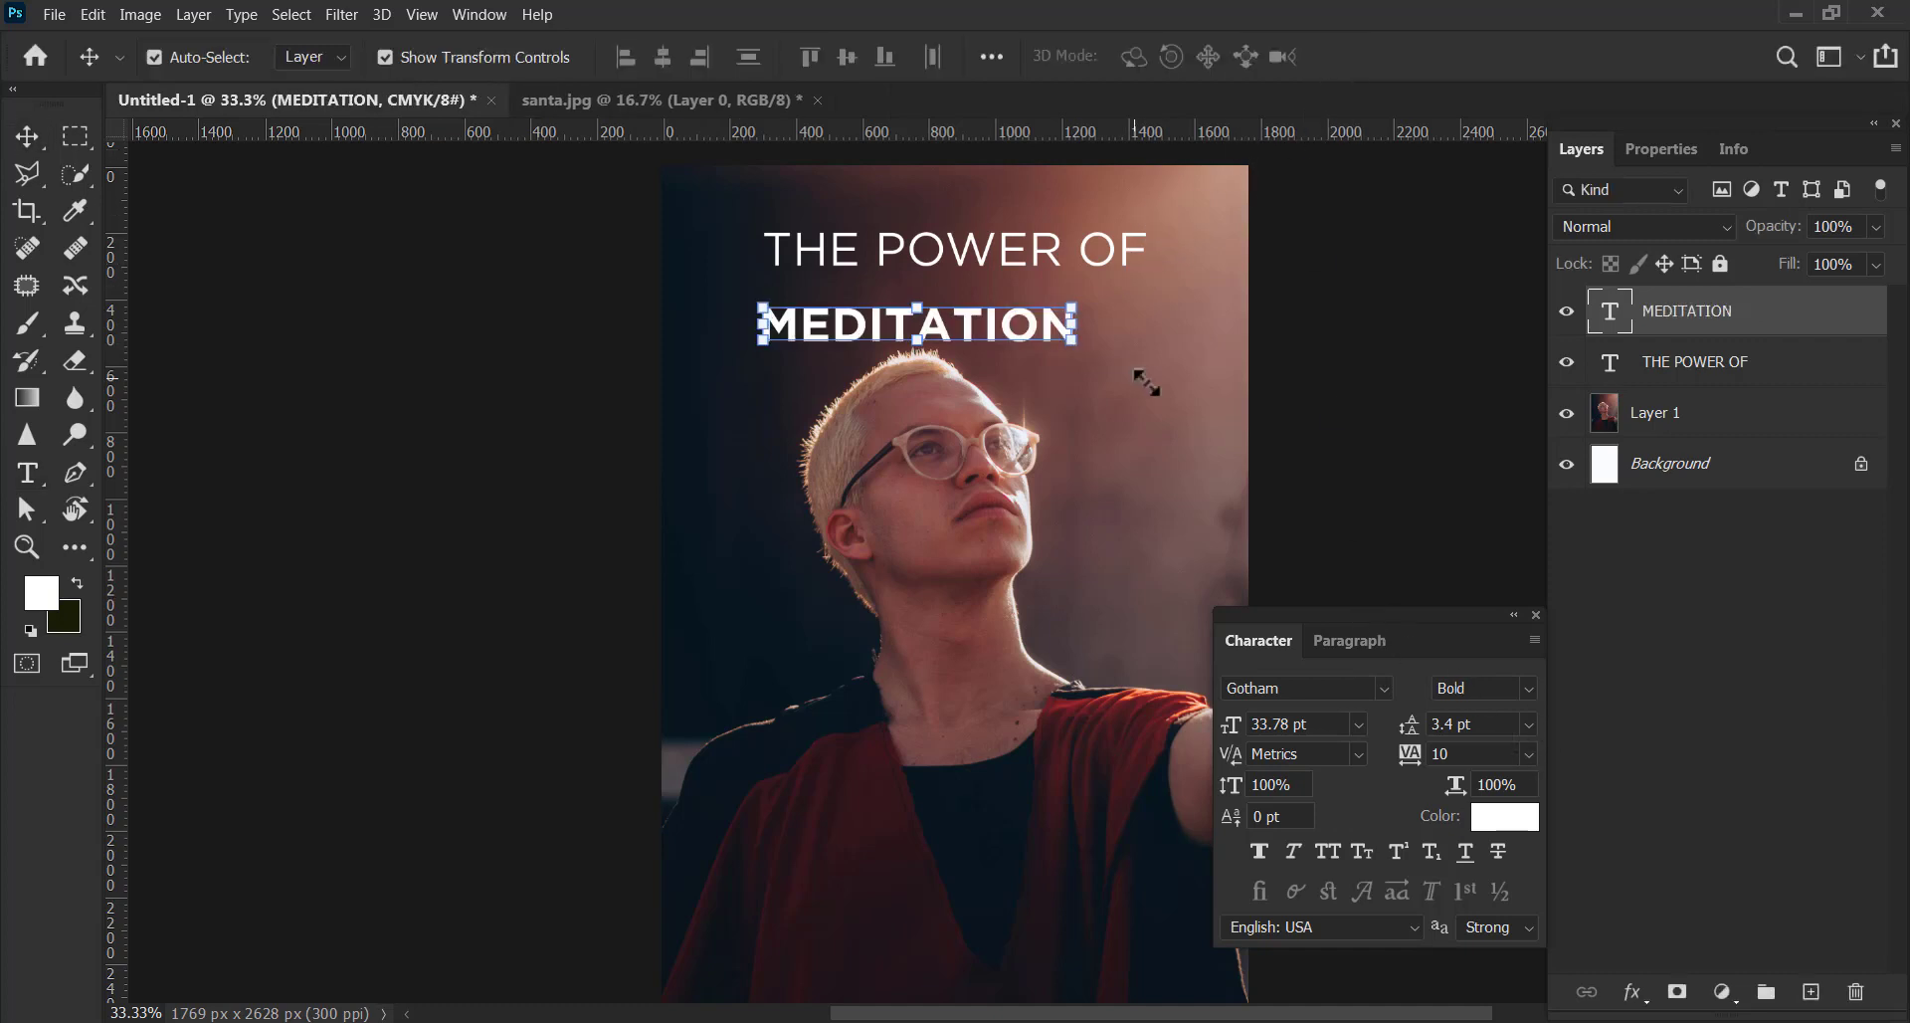
key(ctrl+t)
drag(1129, 358, 1204, 367)
drag(967, 354, 925, 343)
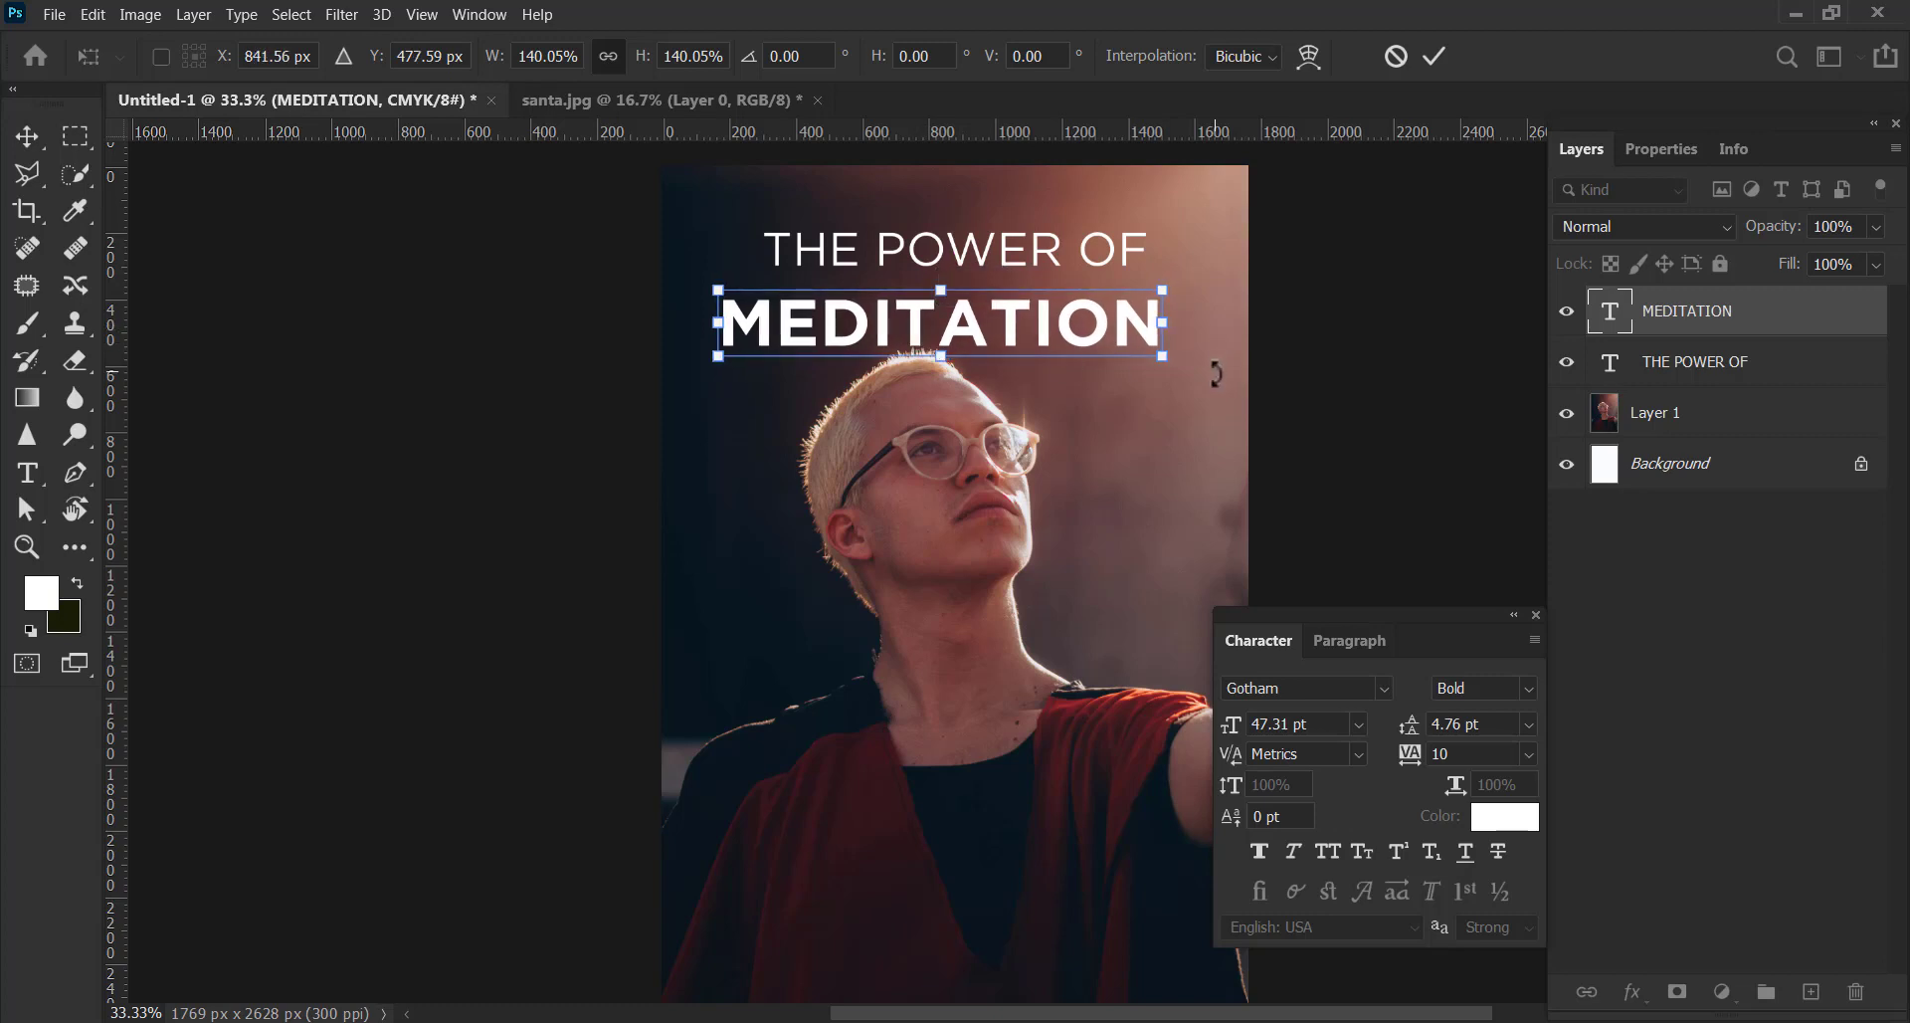
mouse_move(1157, 329)
mouse_down()
mouse_move(1171, 315)
mouse_move(1194, 356)
mouse_up()
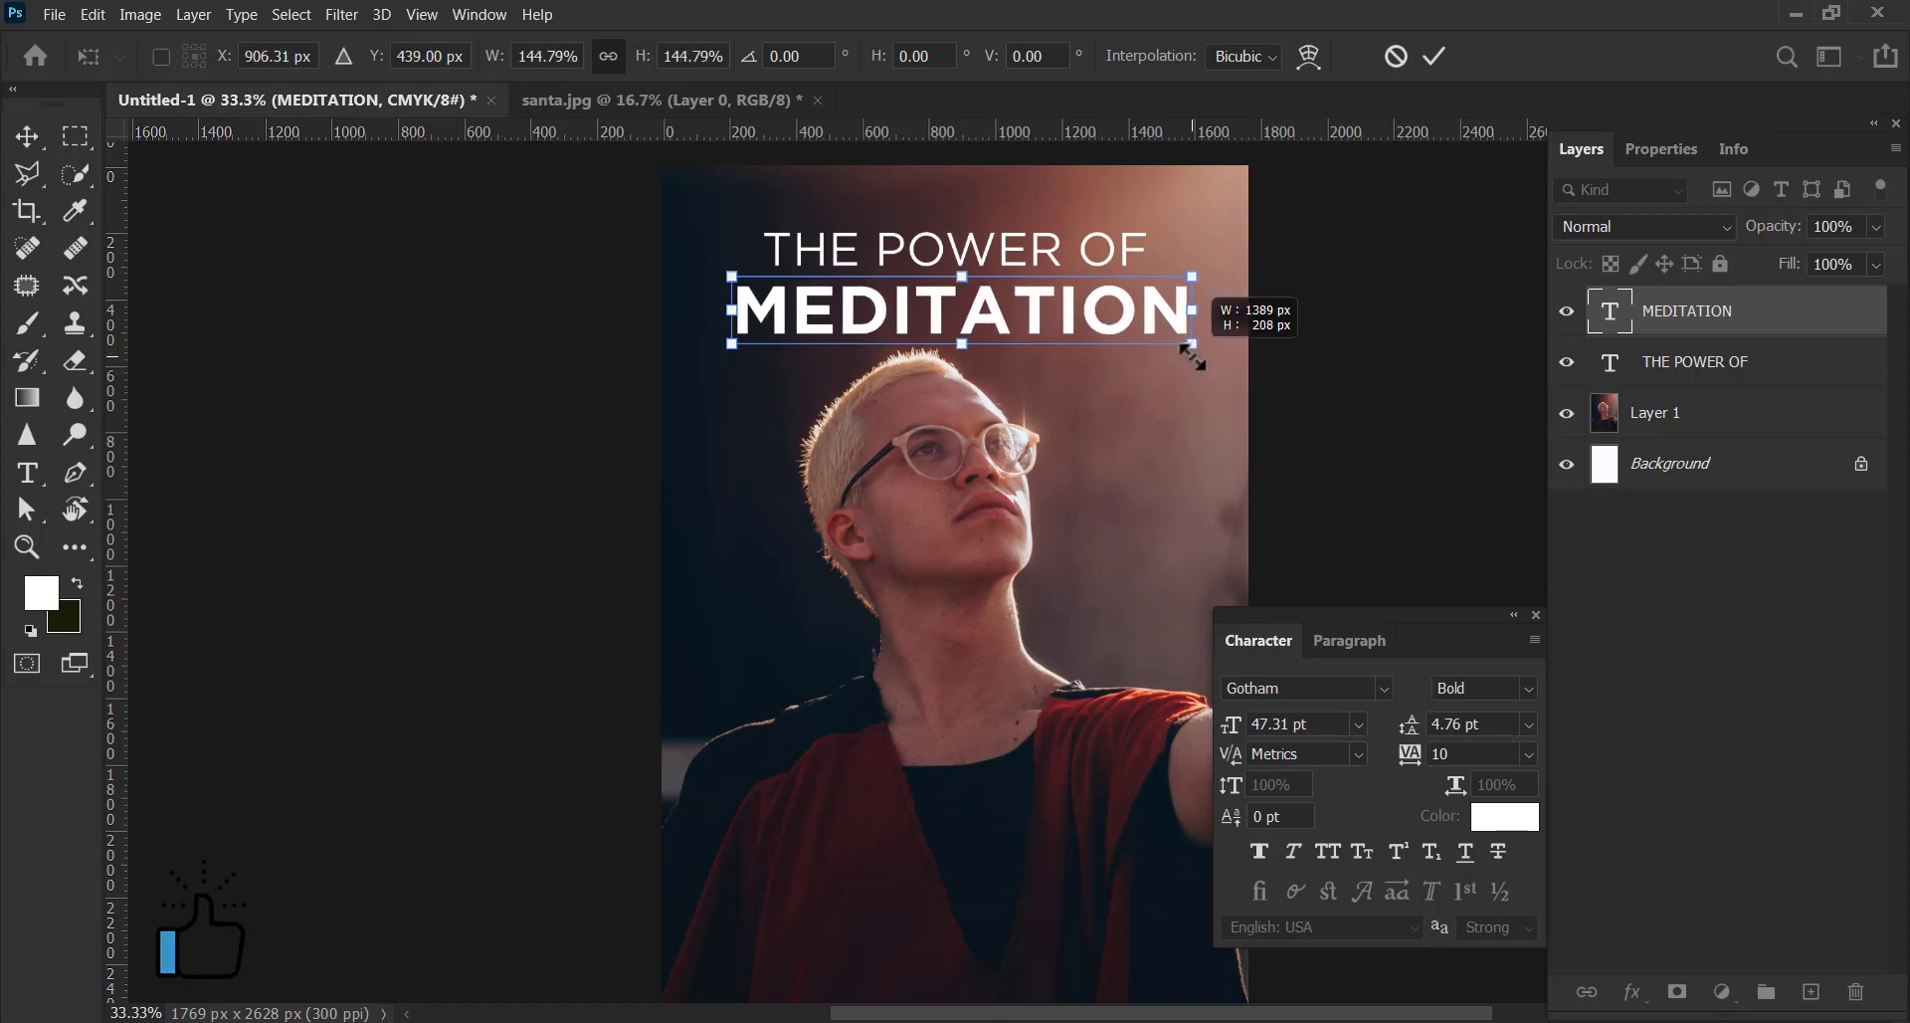
drag(1194, 356, 1194, 356)
click(1434, 55)
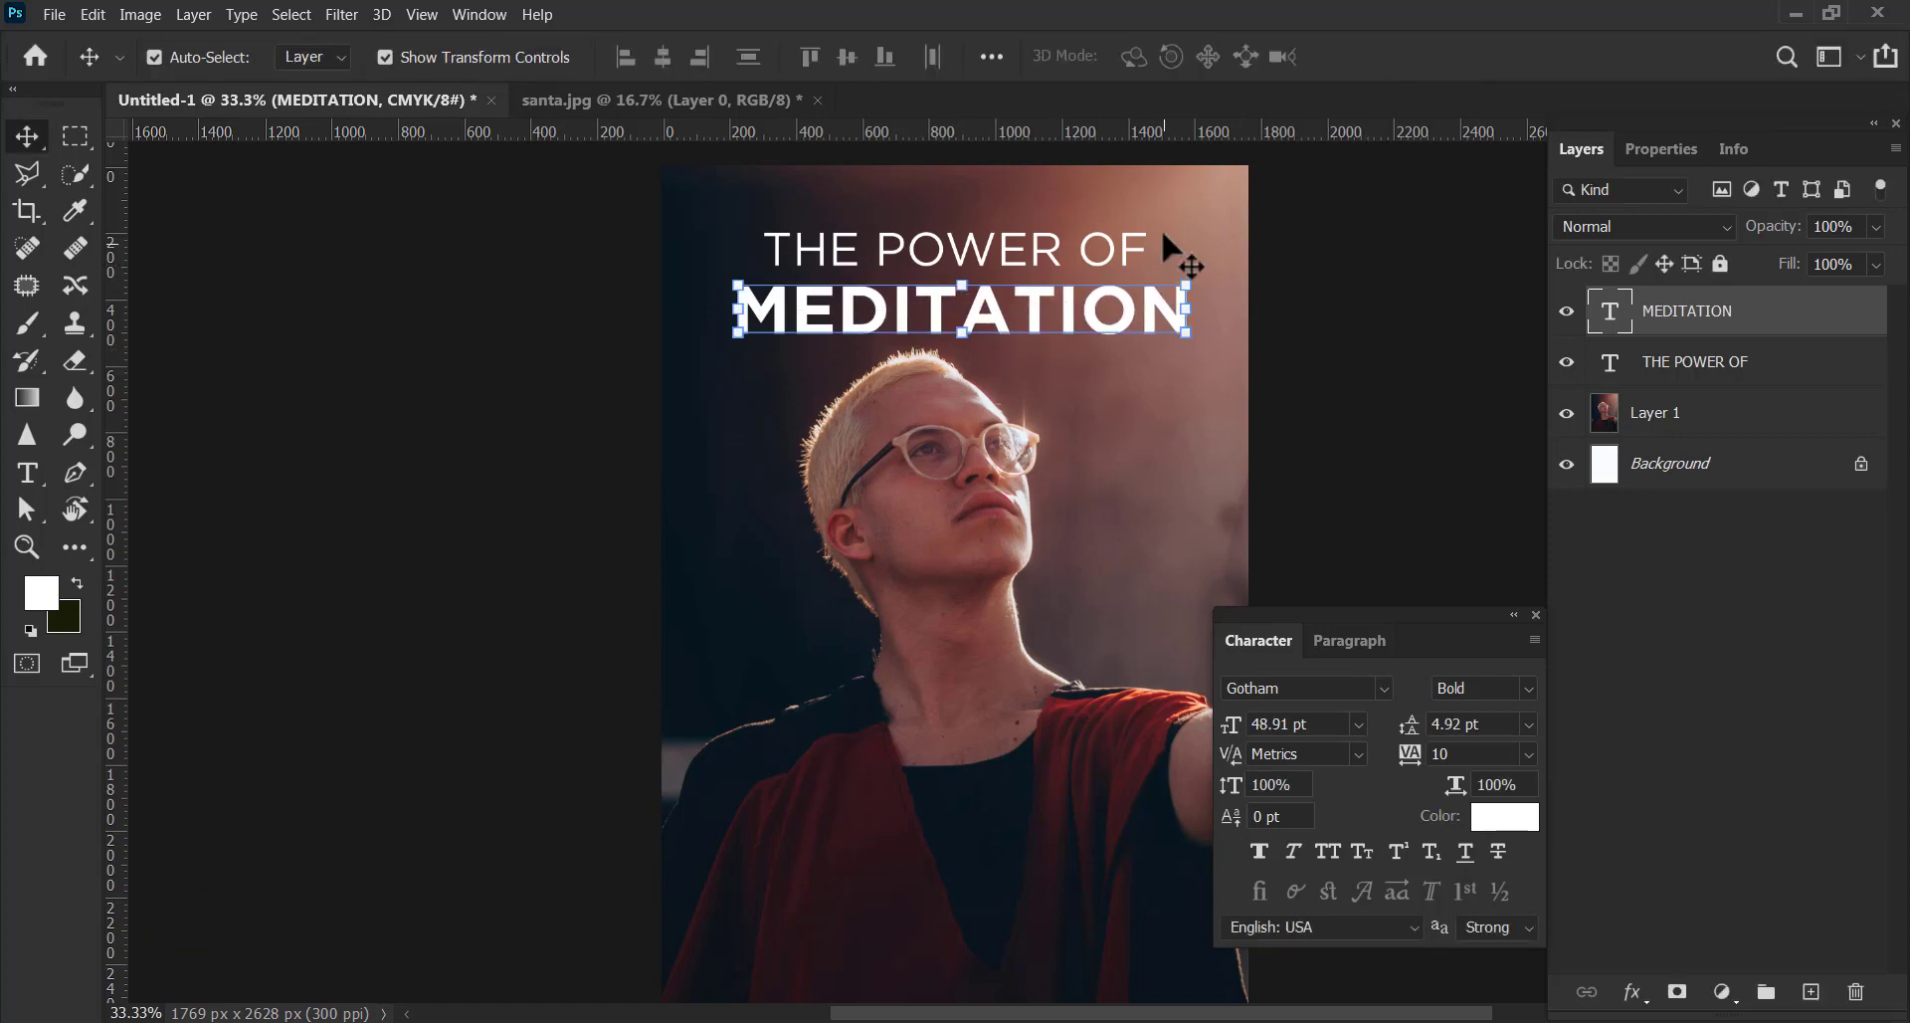
Scale THE POWER OF down into a smaller line above the headline.
click(1132, 260)
drag(1146, 263, 1011, 262)
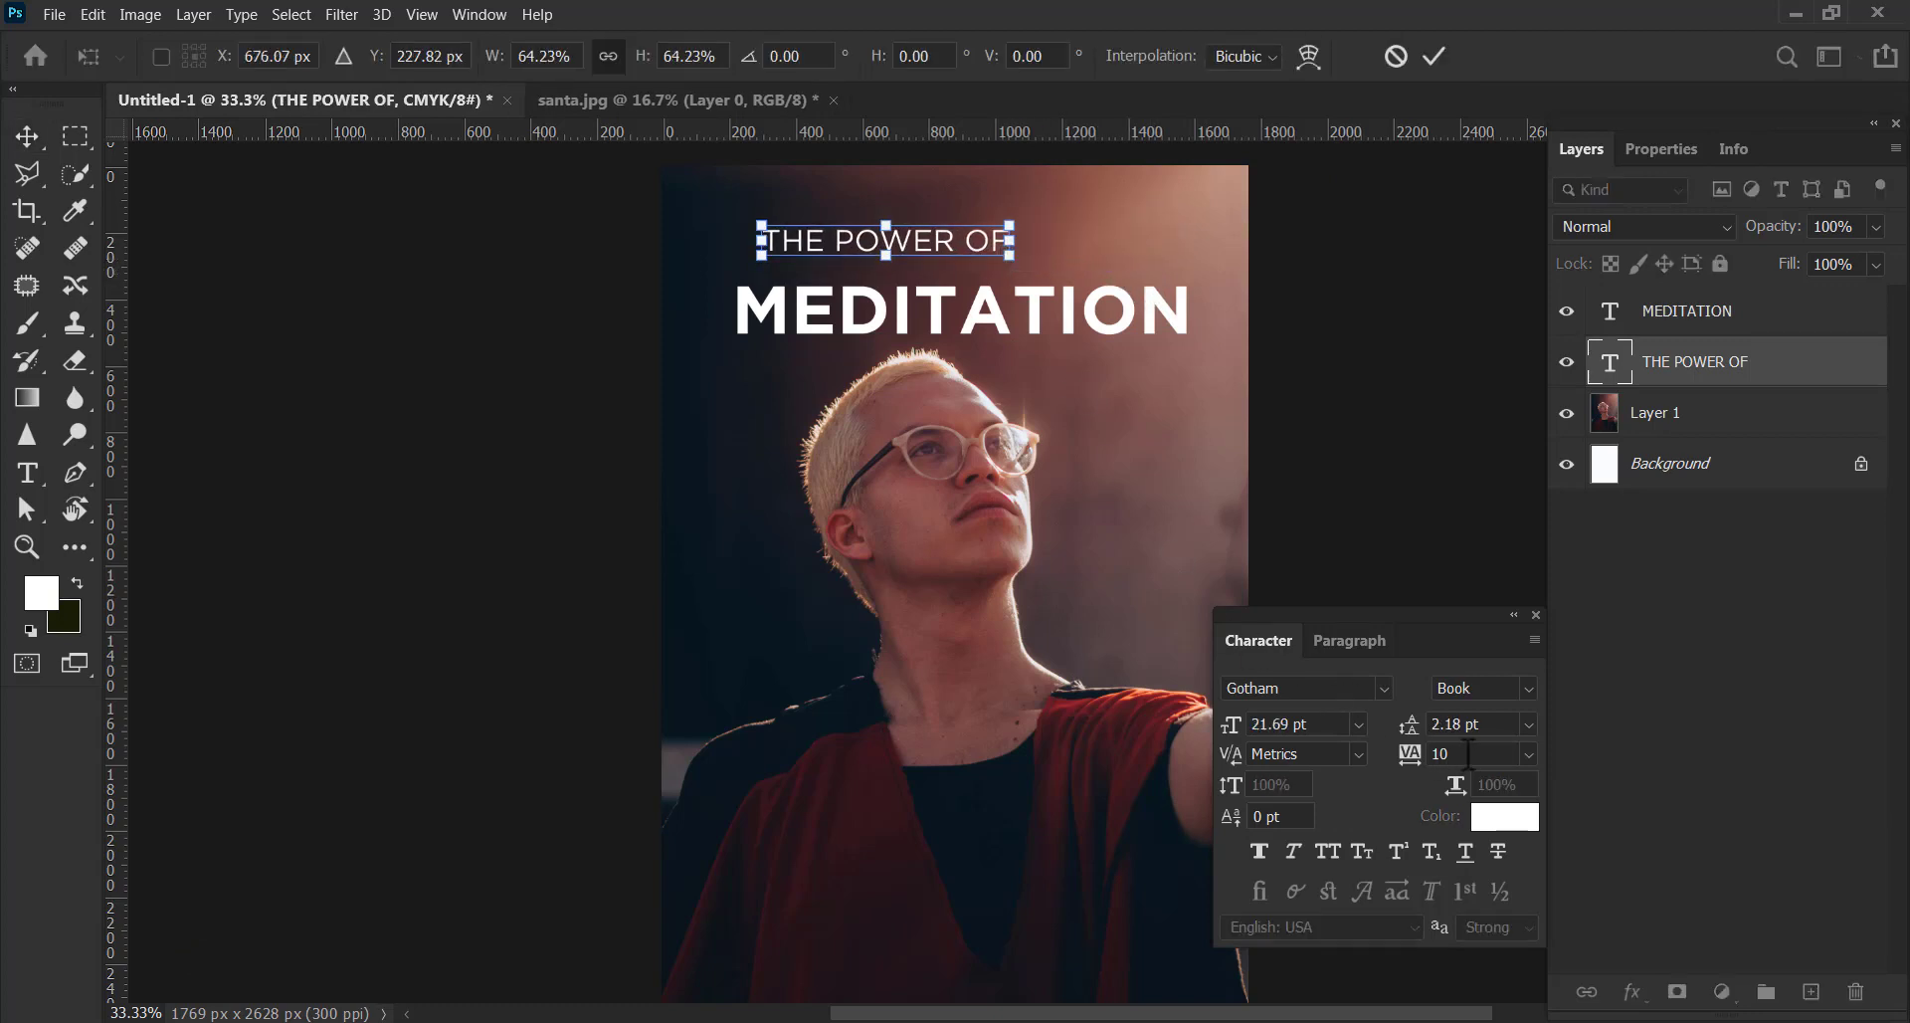
click(1432, 56)
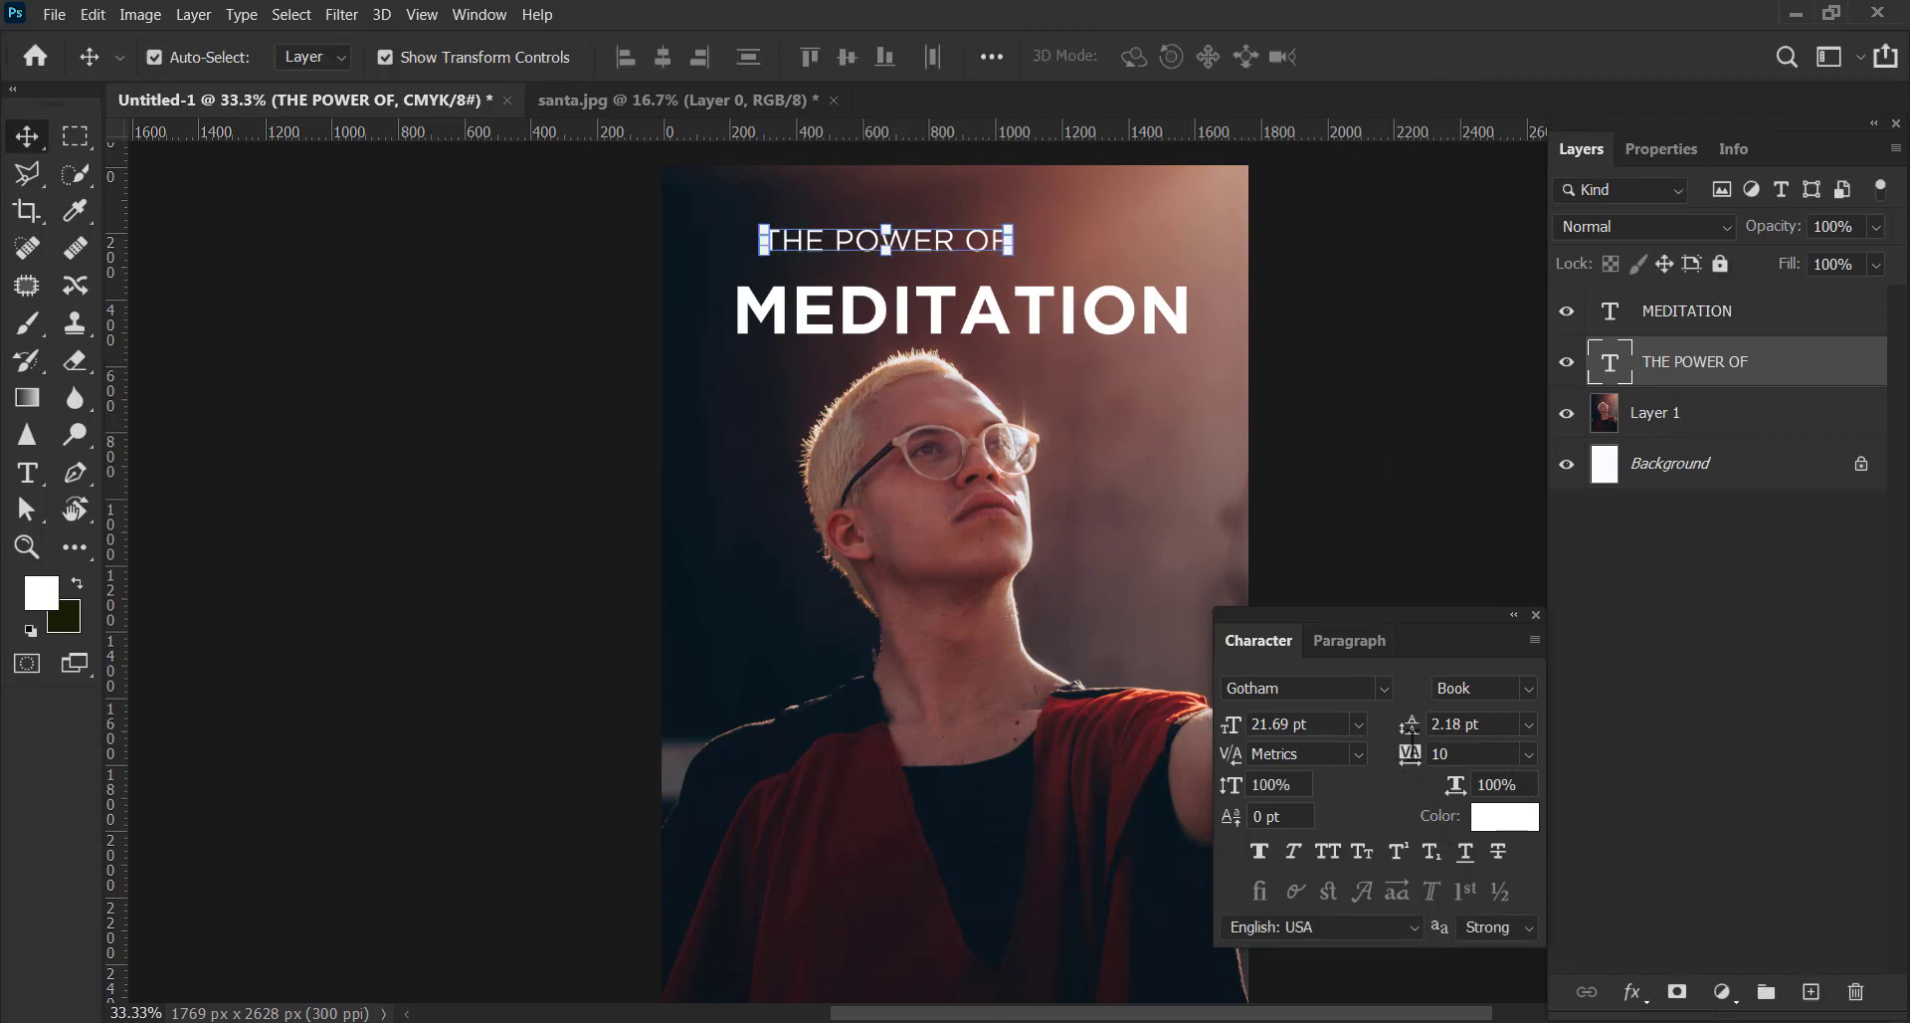
Draw a text box near the bottom and type the meditation tagline at 14 pt.
key(t)
drag(722, 804, 1163, 949)
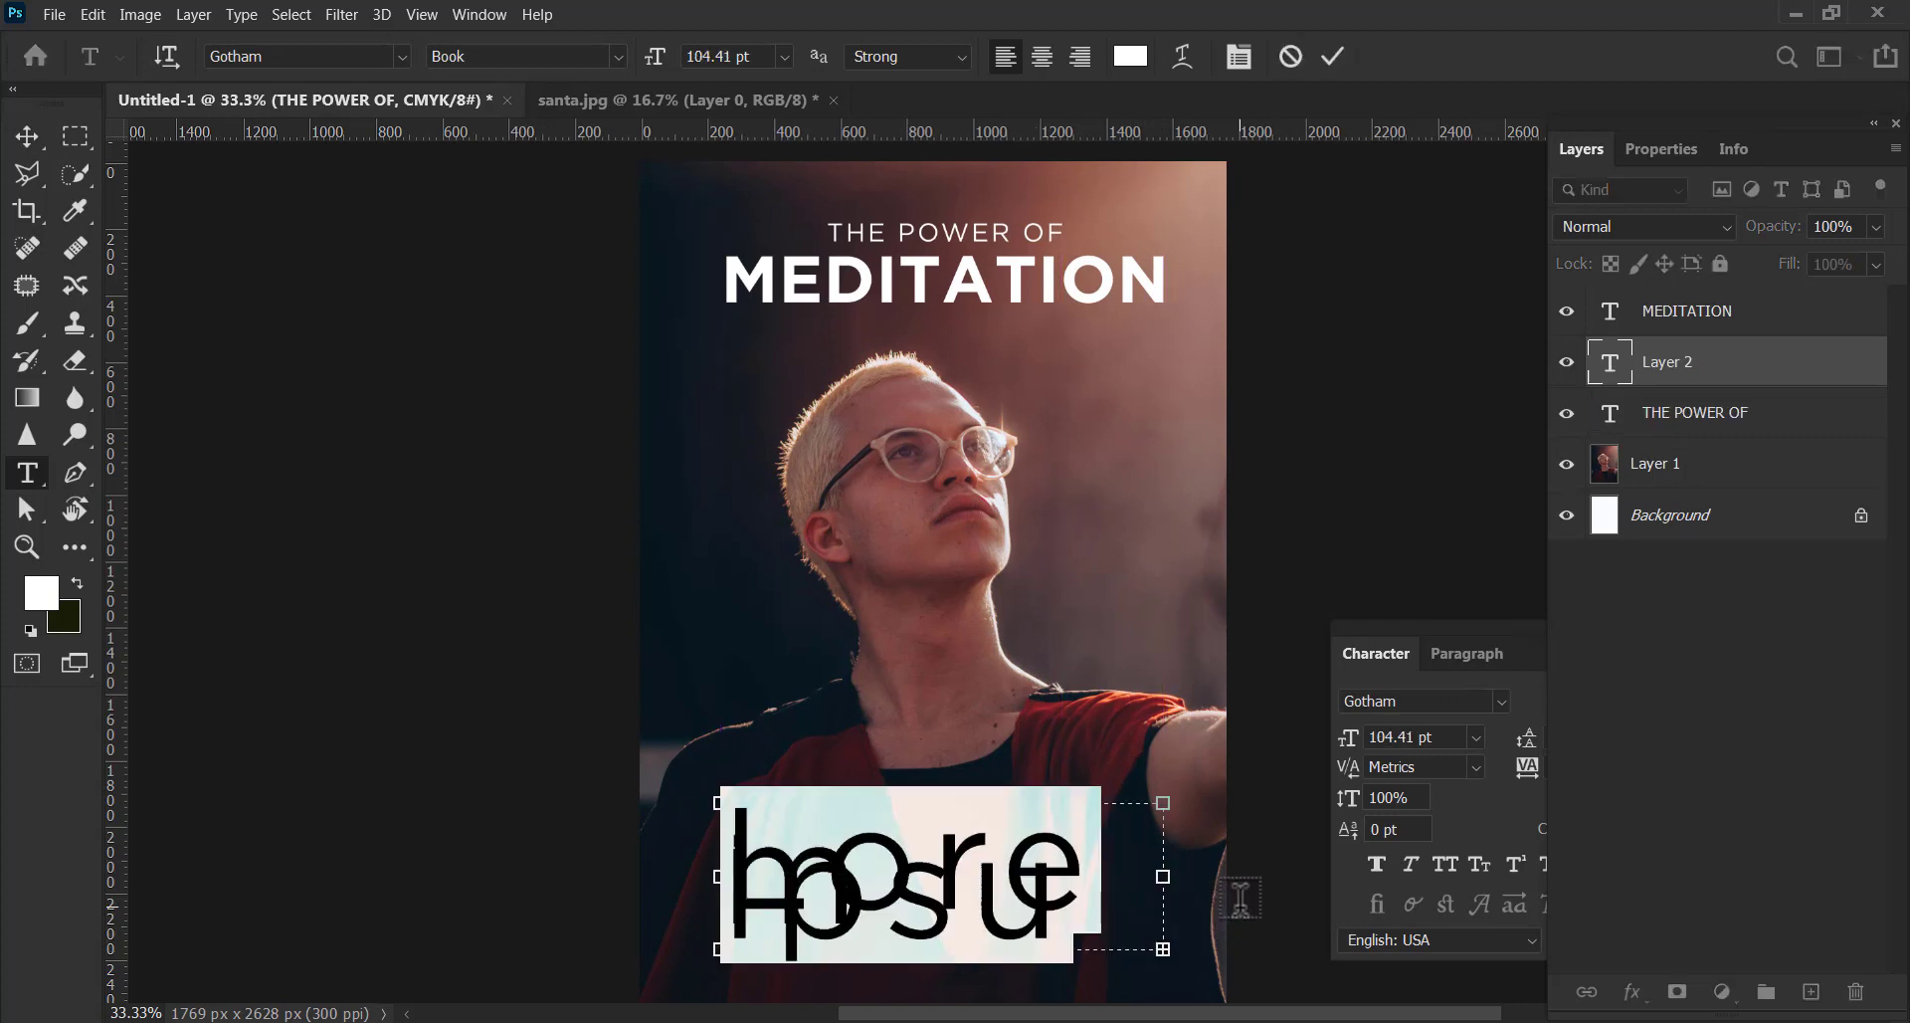
text(m)
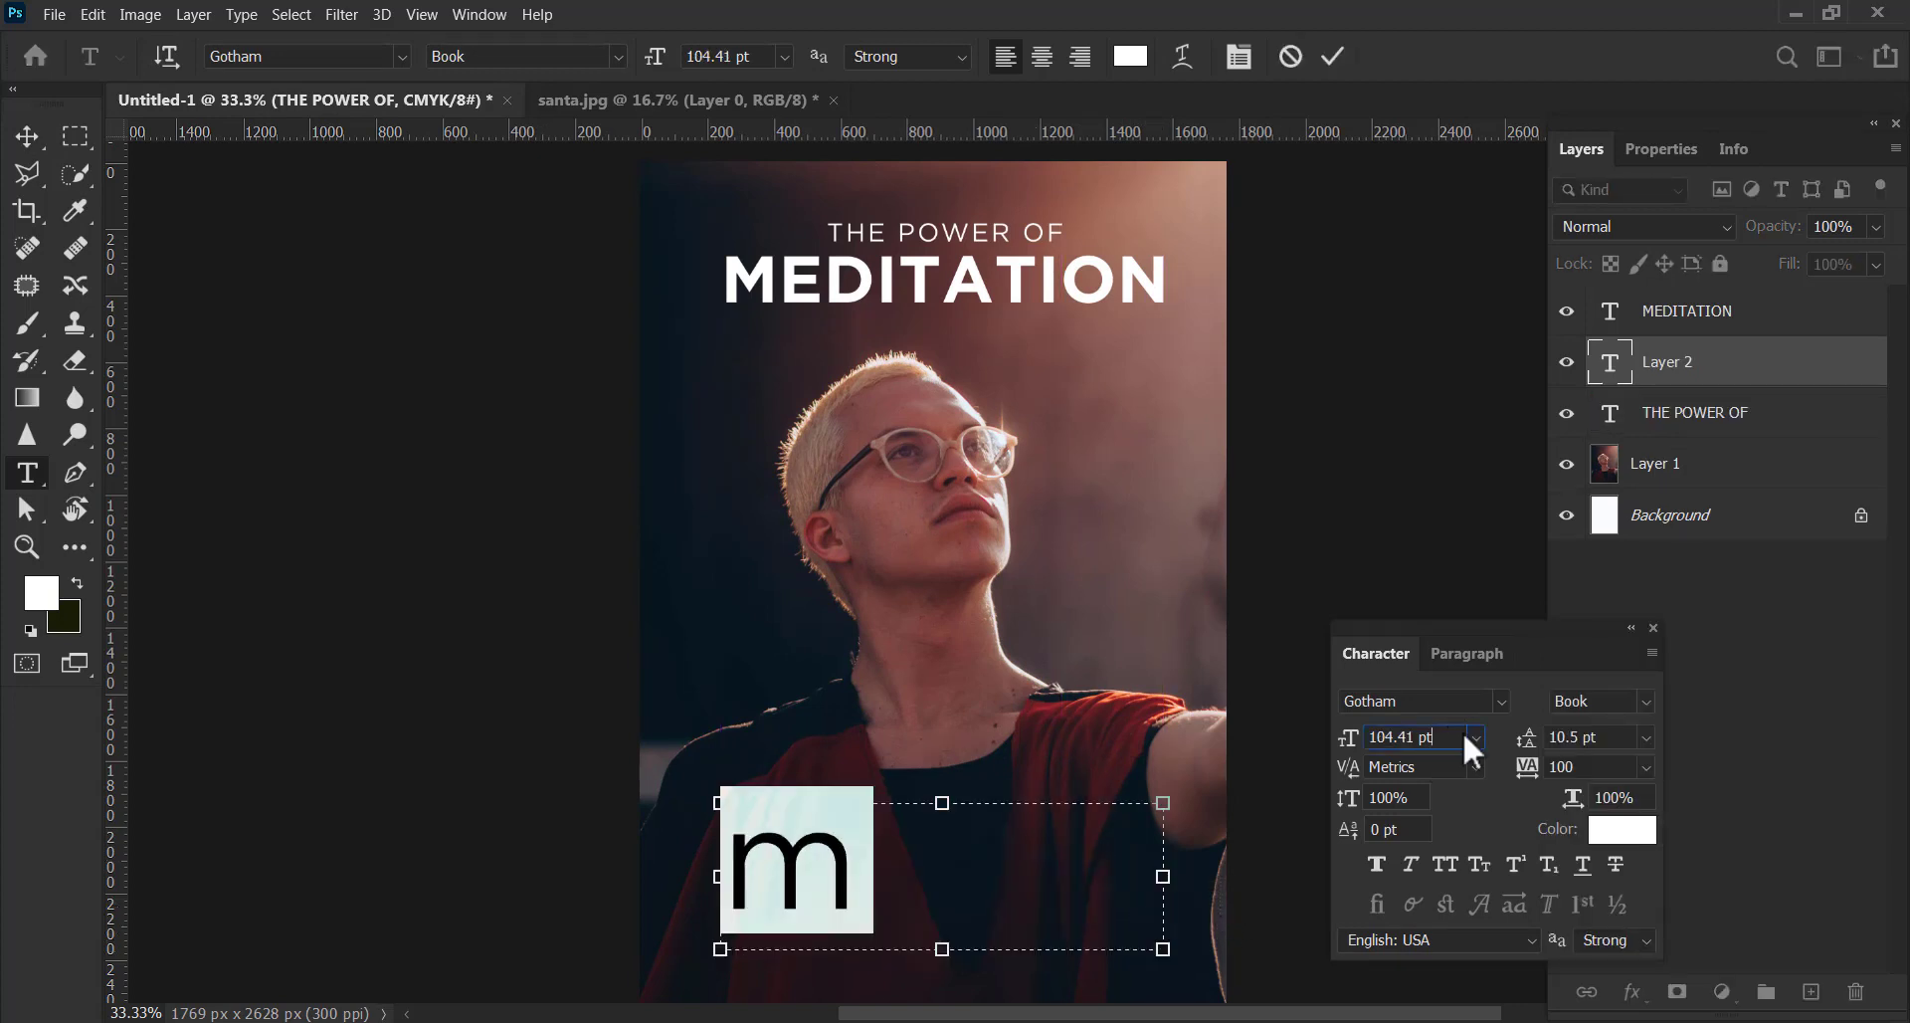
click(1476, 736)
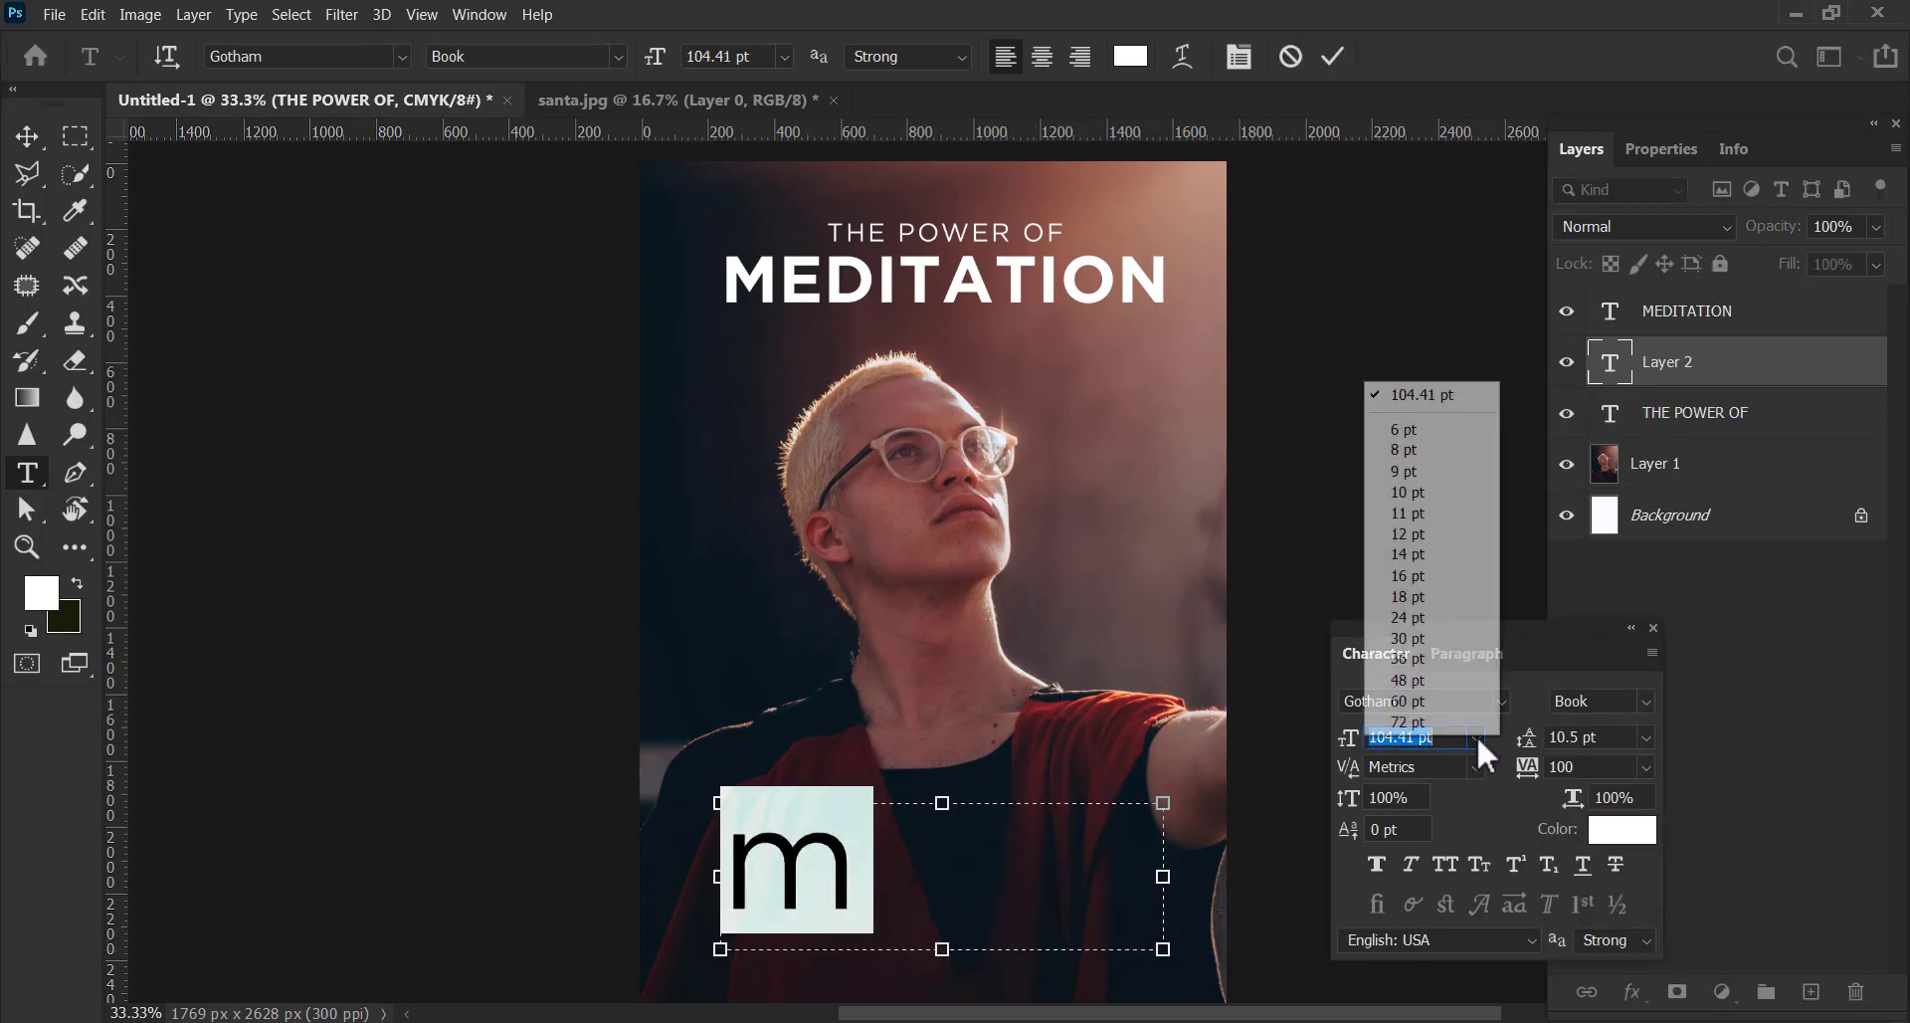
click(1433, 554)
key(Return)
text(Me)
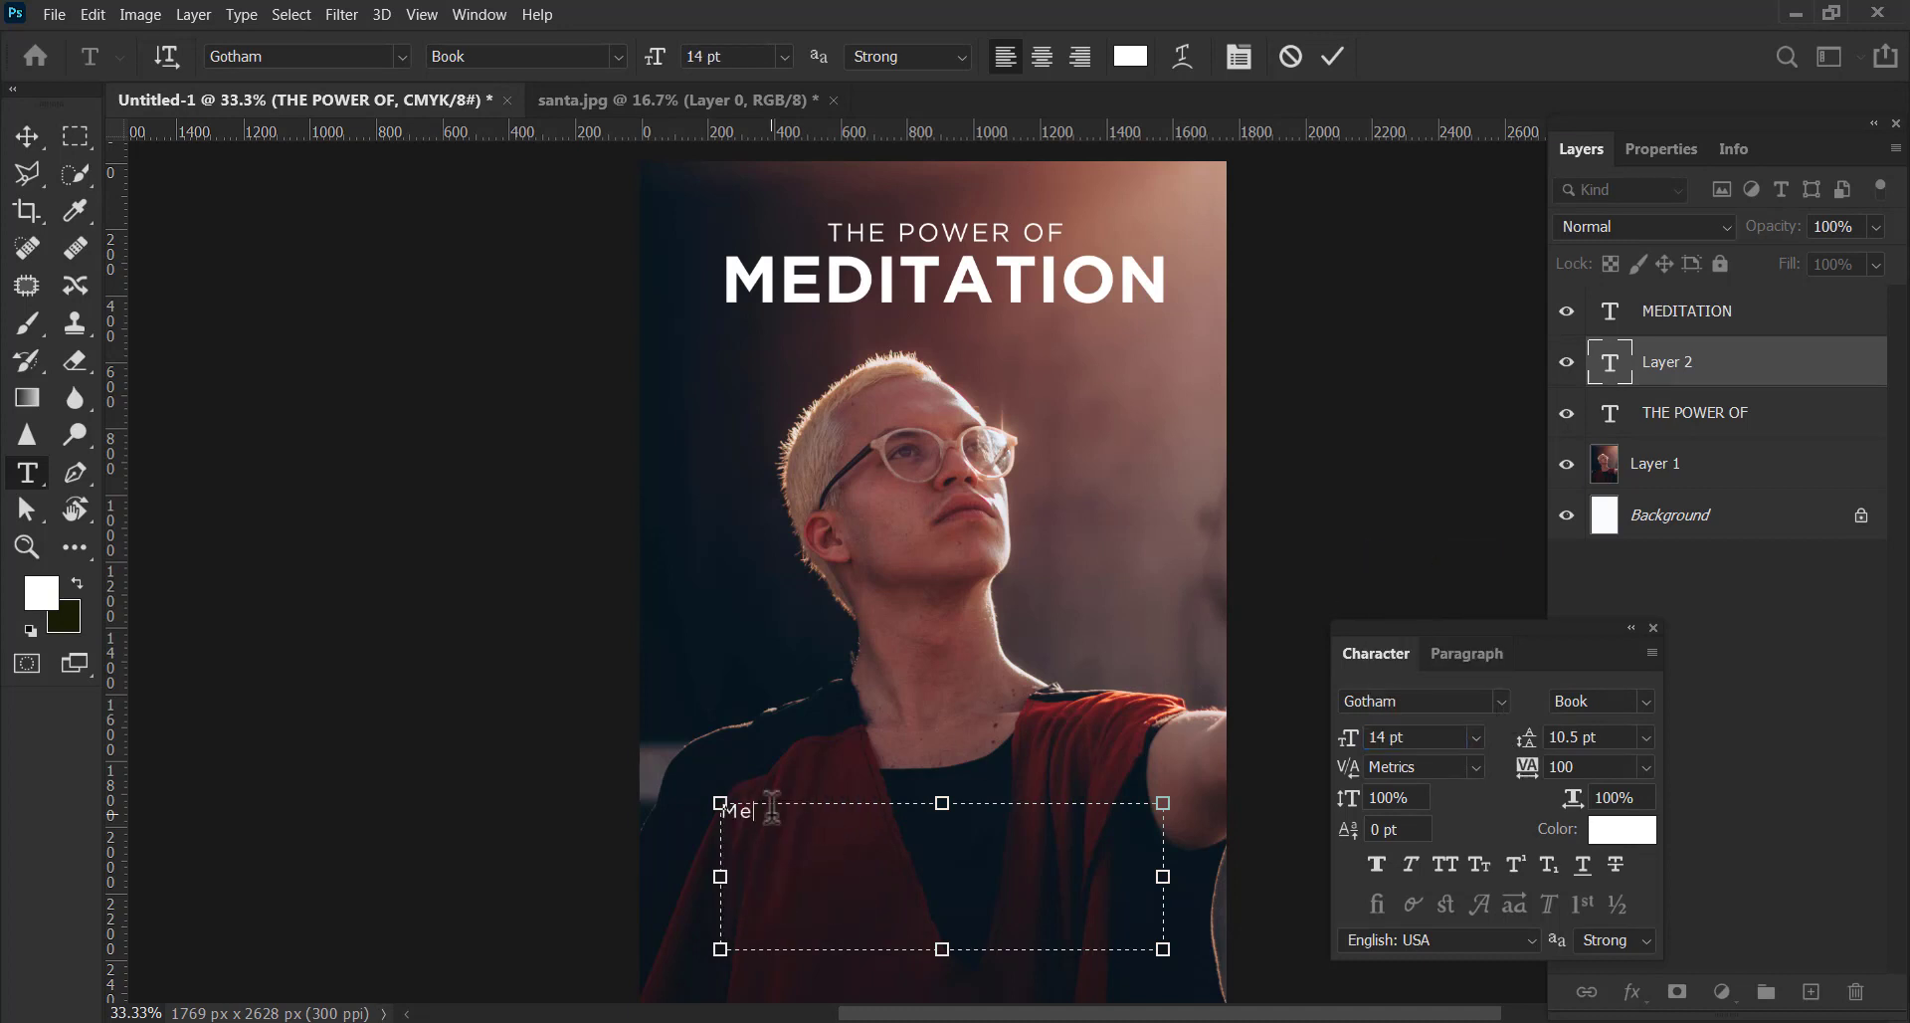
text(lets you bec)
text(ome more )
text(ke and more pur)
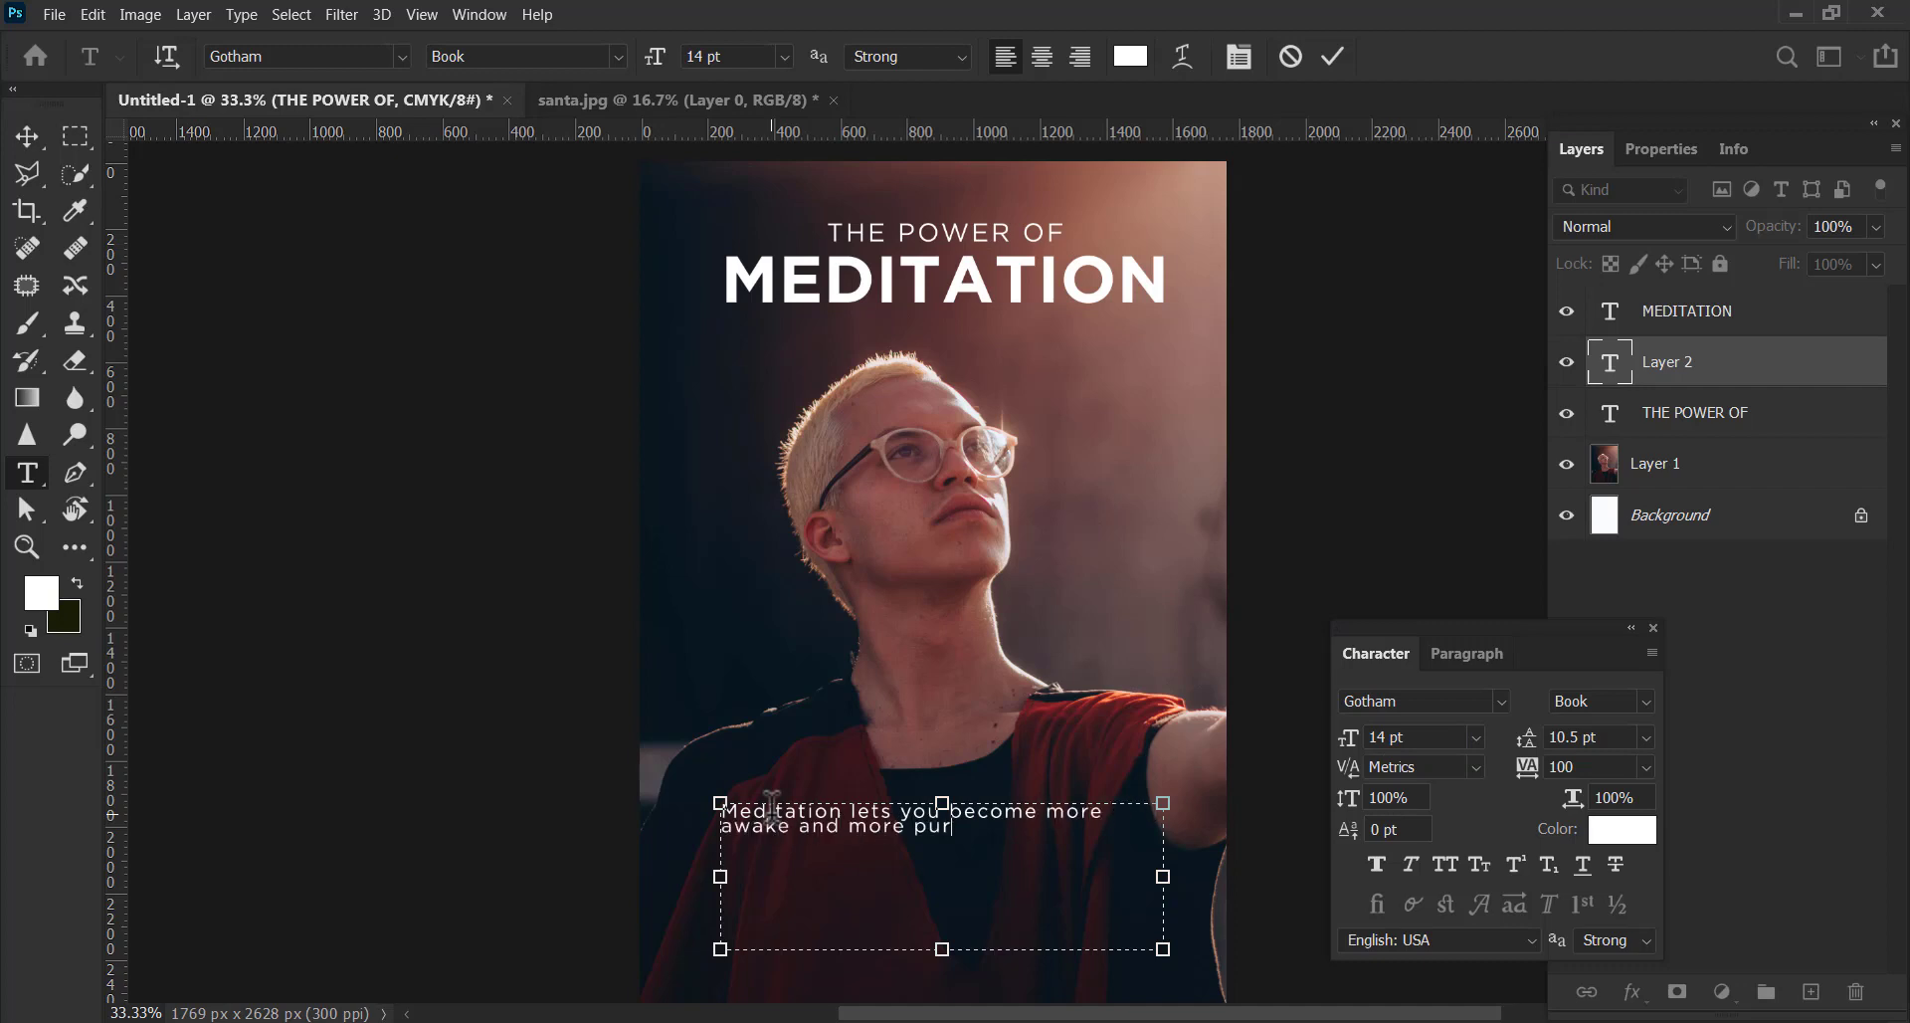
text( abo)
text(.)
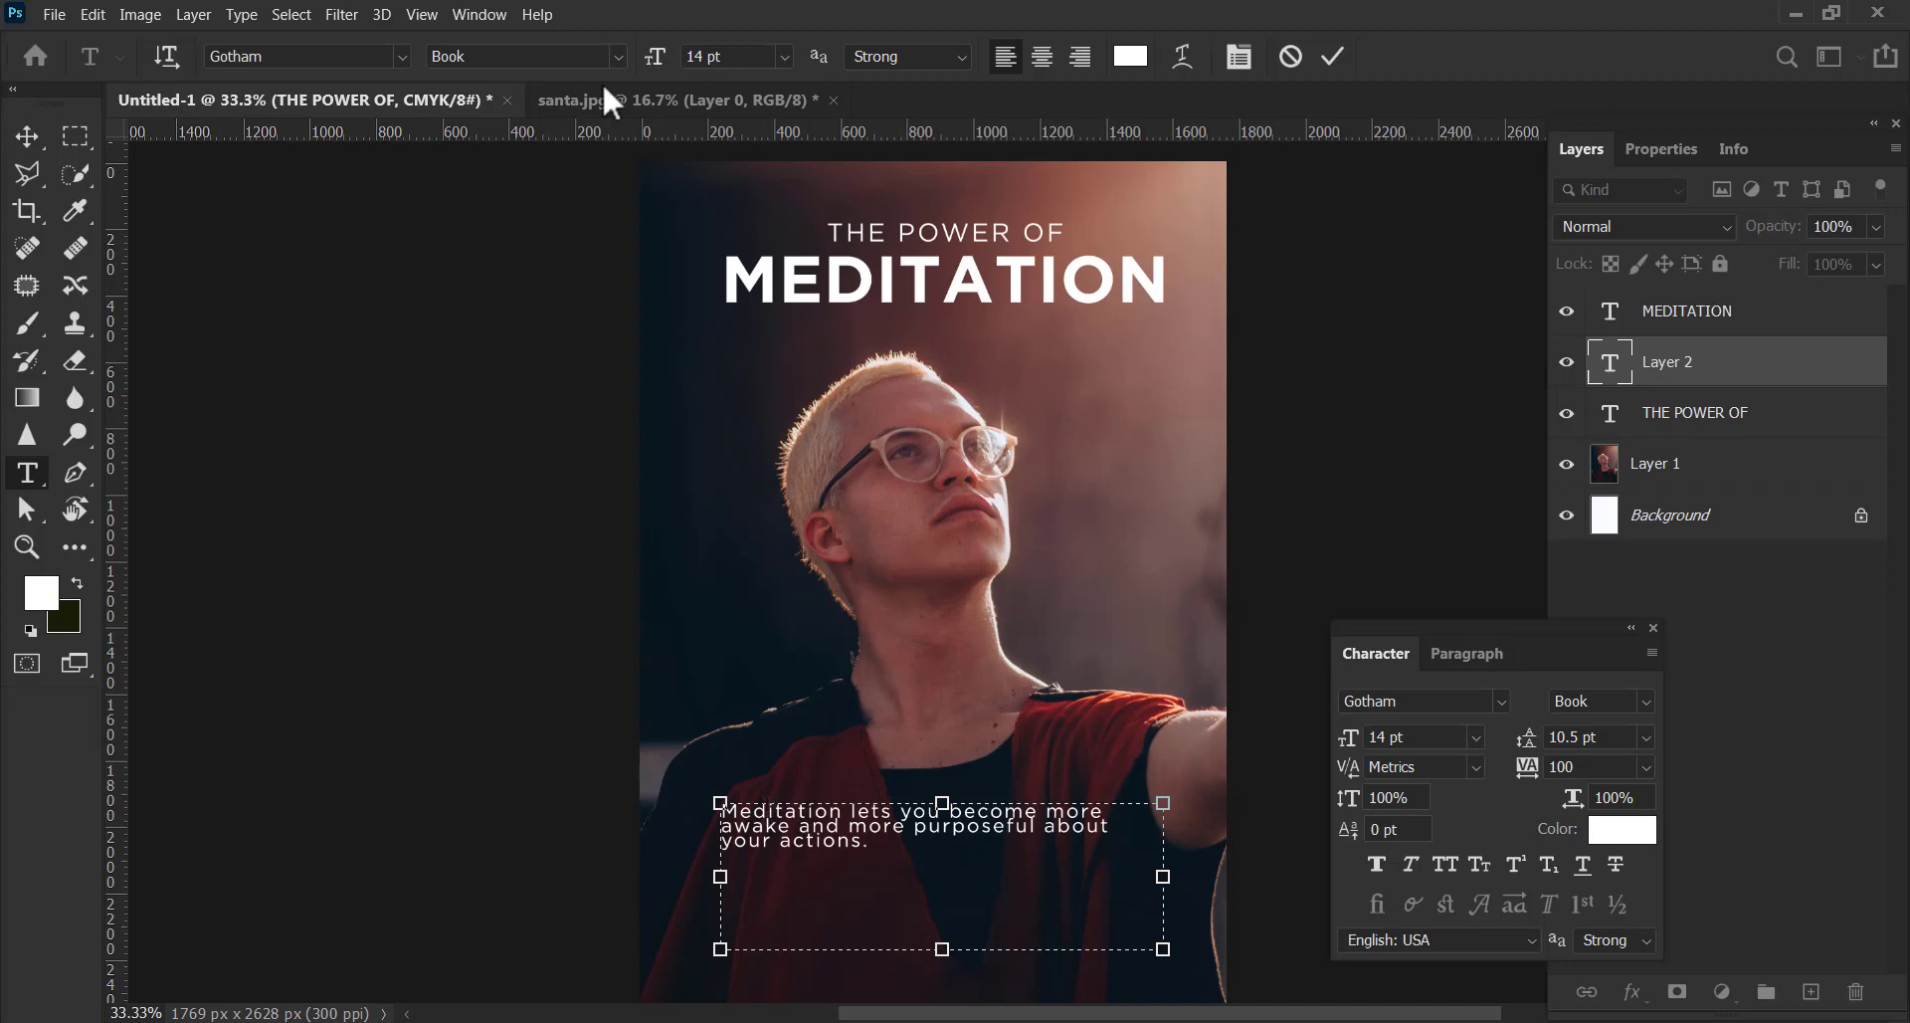
Widen the tagline box to two lines and set its leading to 18 pt.
drag(720, 876, 679, 876)
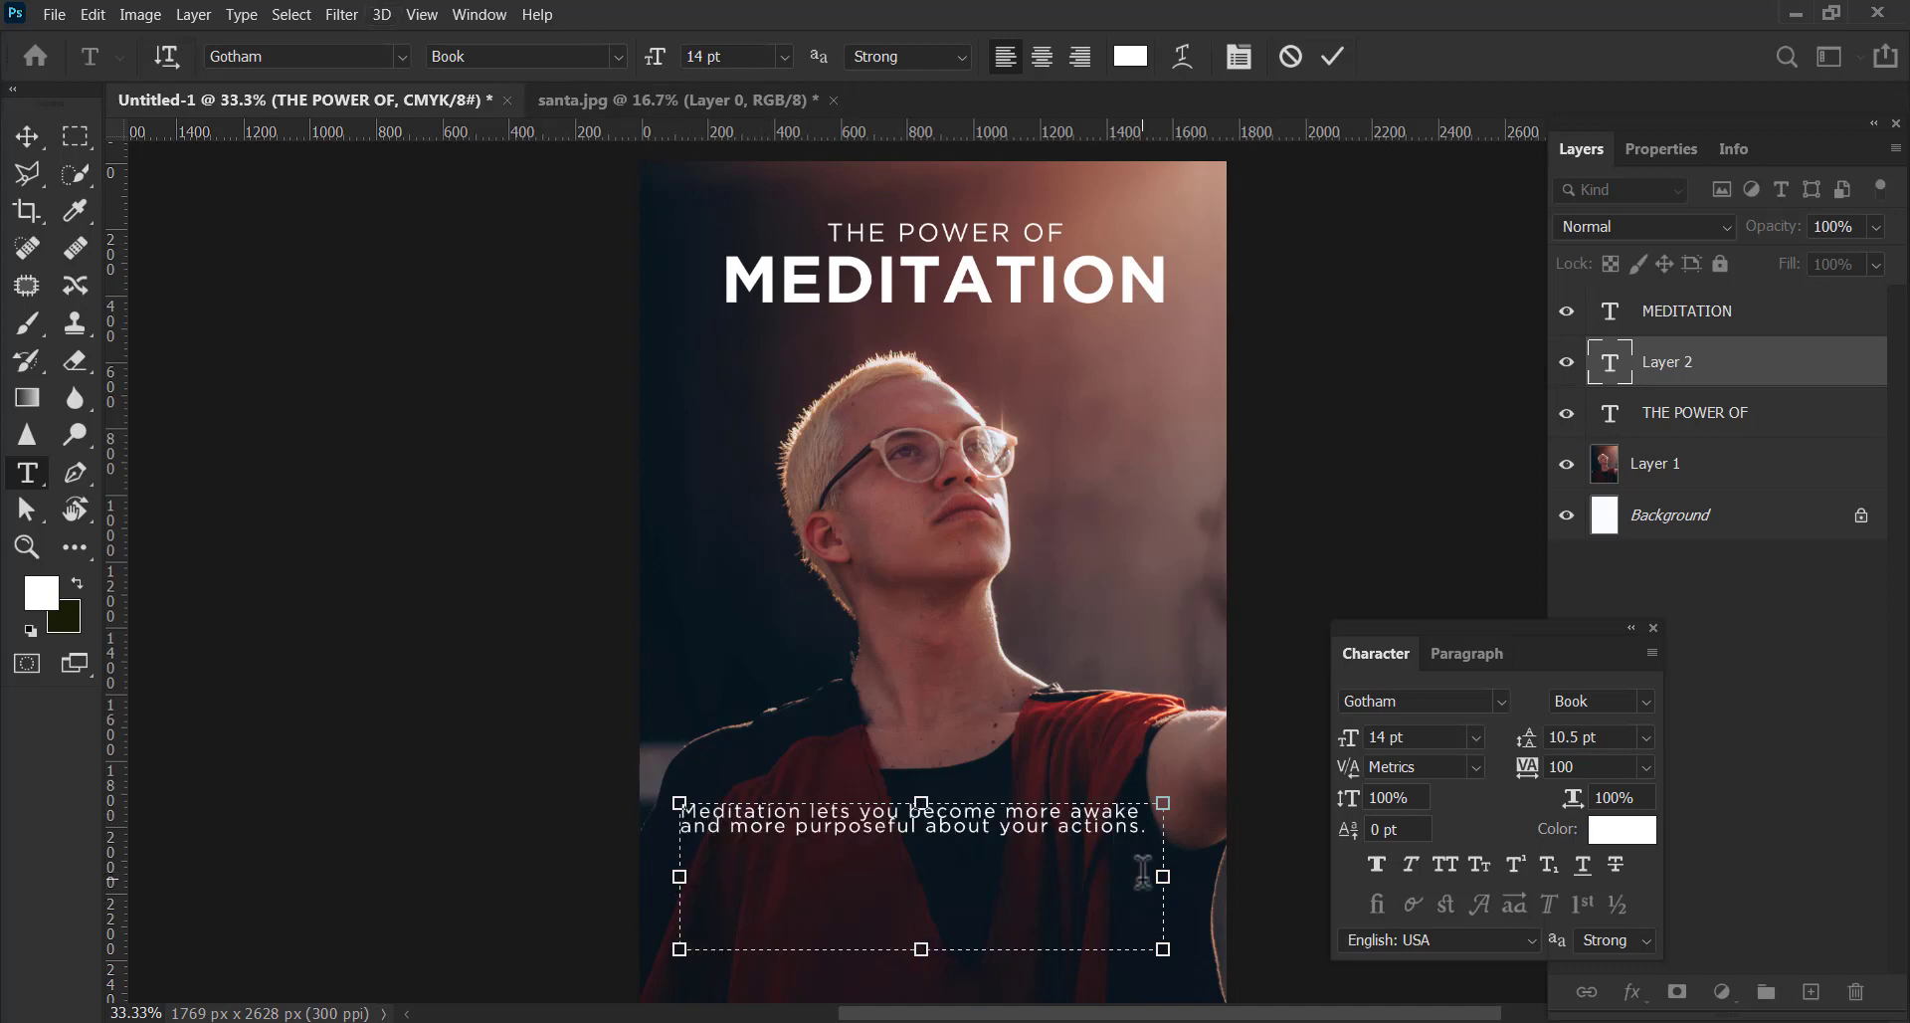
drag(1163, 877, 1180, 877)
key(ctrl+a)
click(1648, 736)
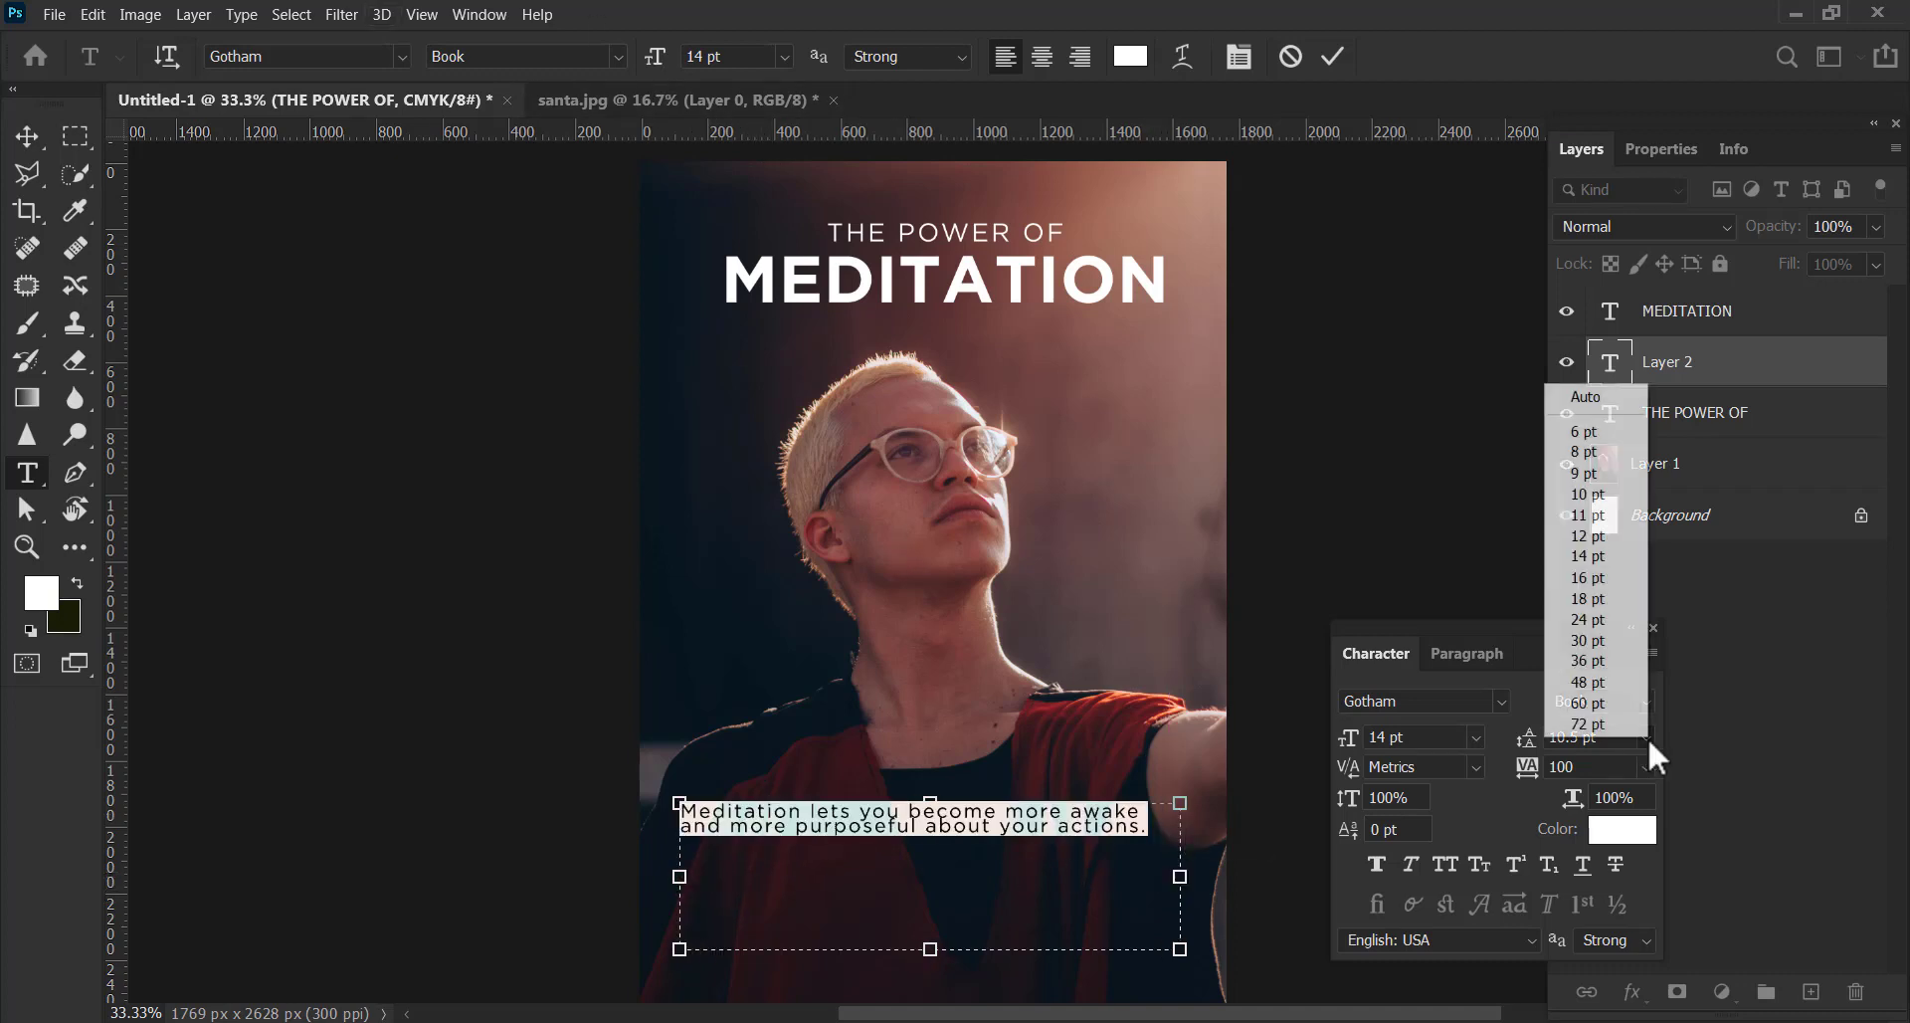
click(1592, 598)
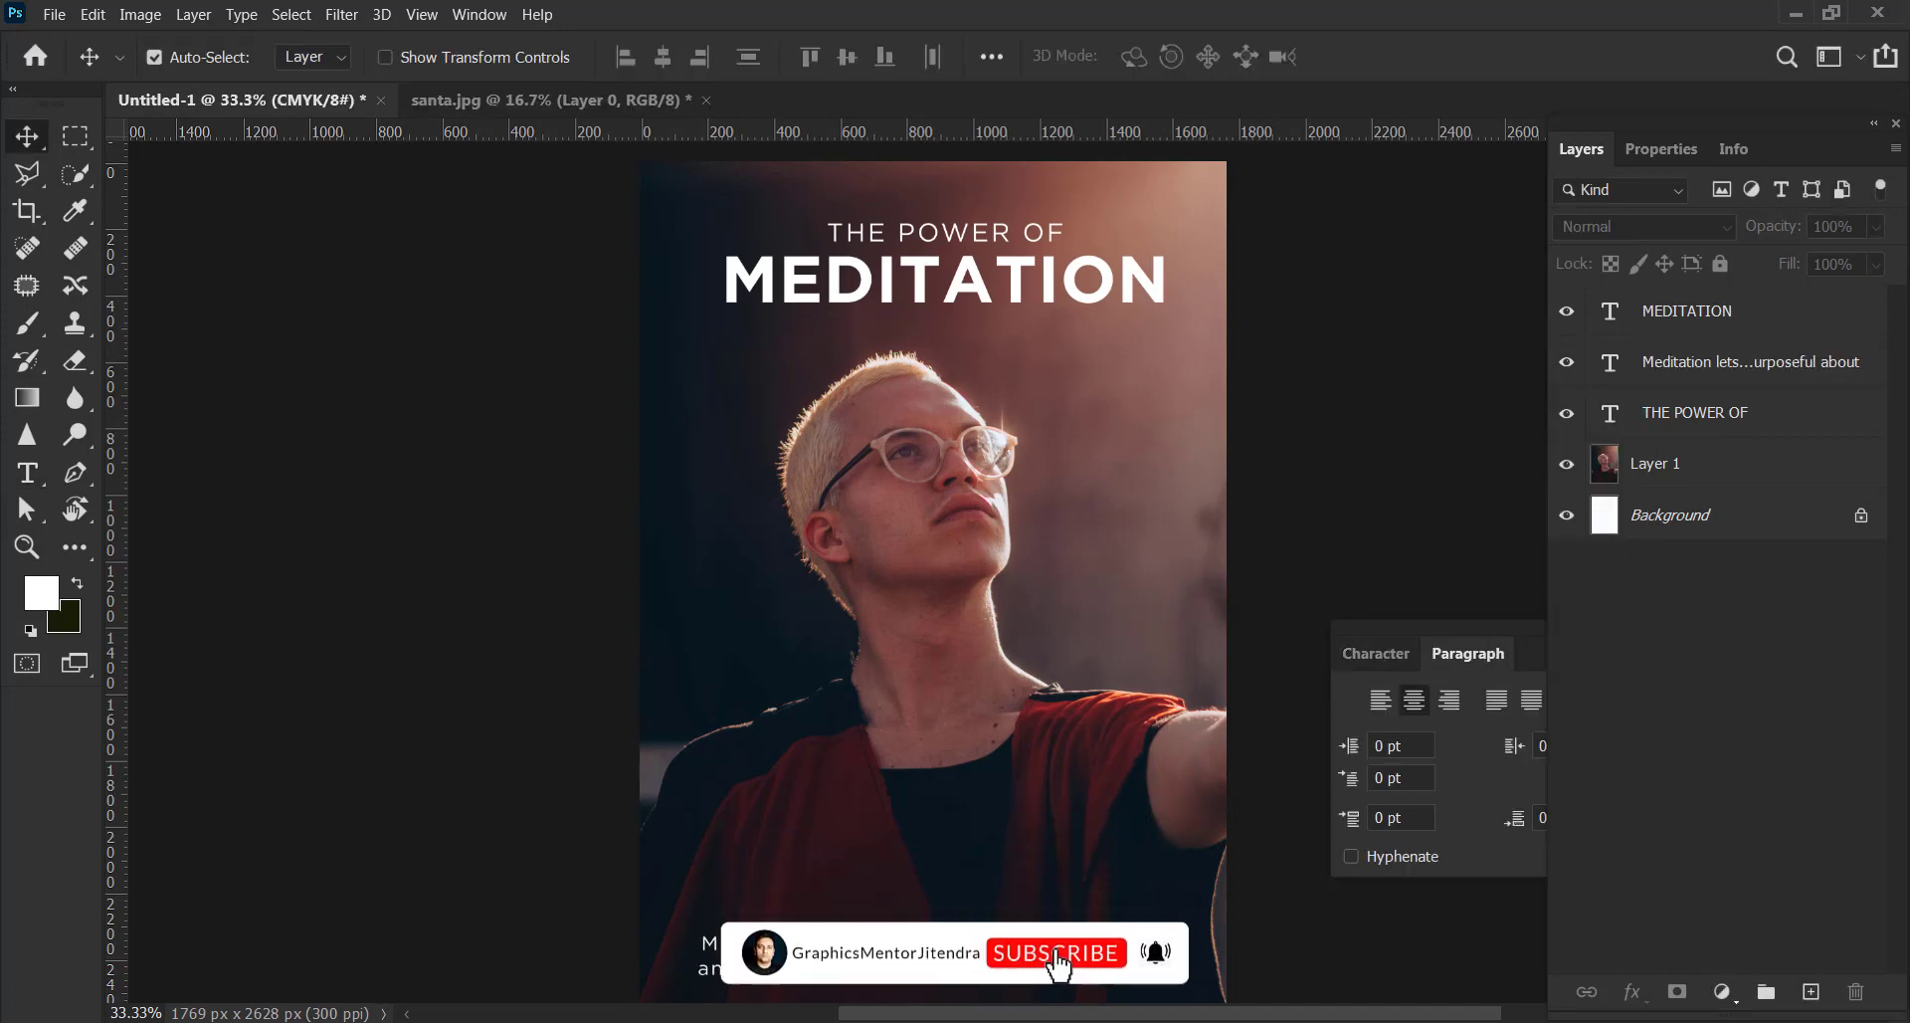
Alt-drag a copy of the tagline below it and replace its text with a 'By-' author-name credit.
scroll(933, 572, down, 2)
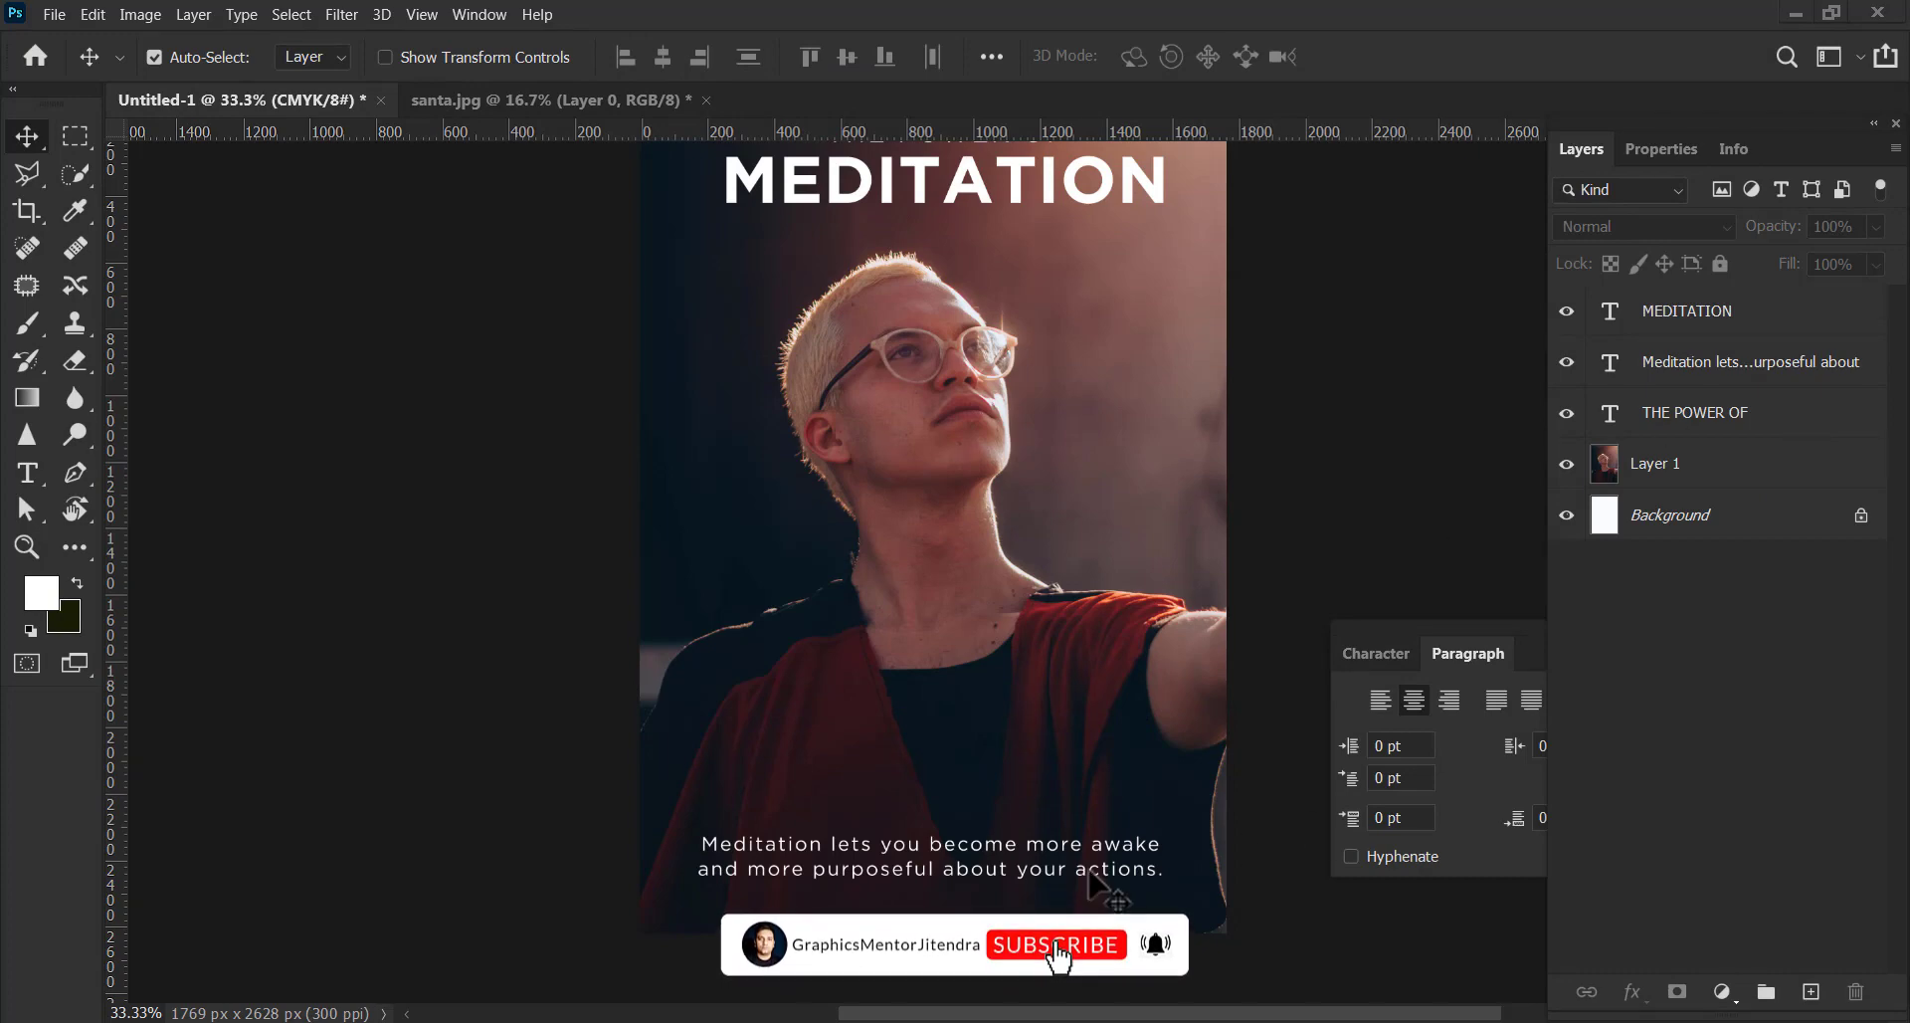
scroll(1058, 900, up, 5)
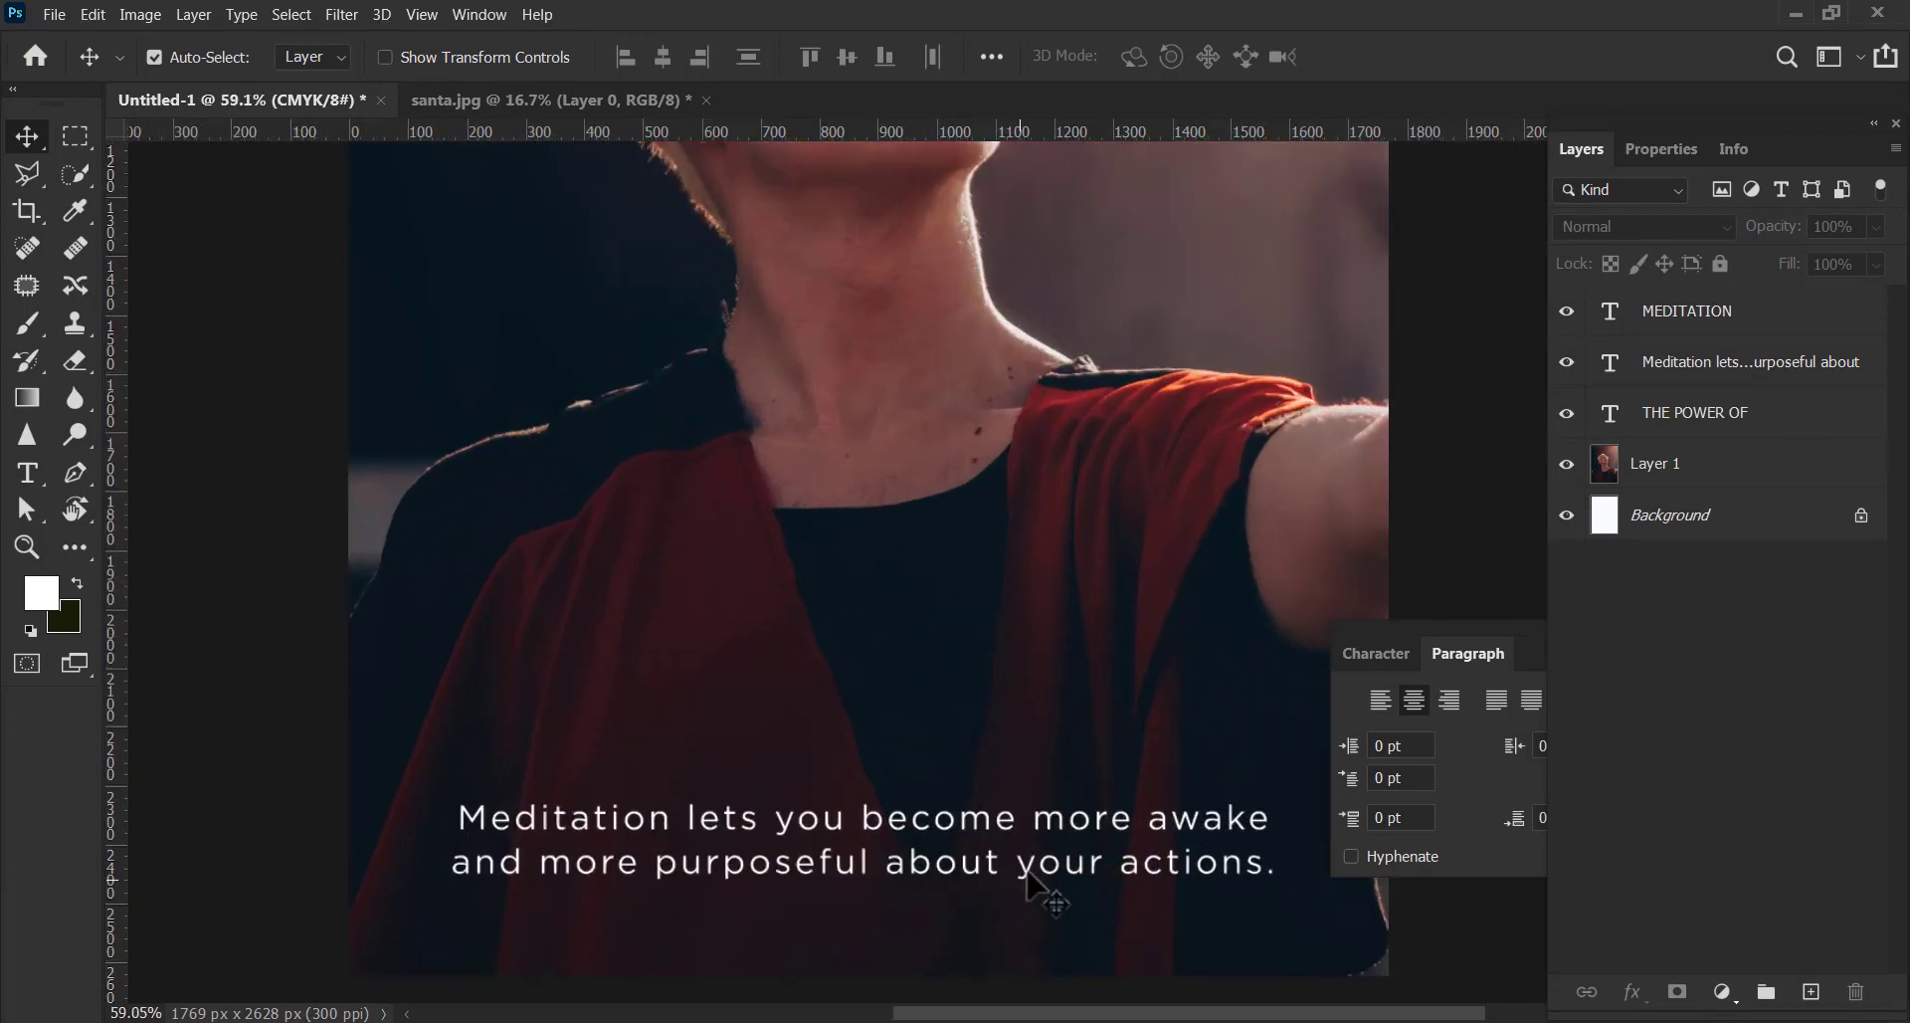
mouse_move(1034, 796)
mouse_down()
mouse_move(1032, 751)
mouse_move(1024, 920)
mouse_up()
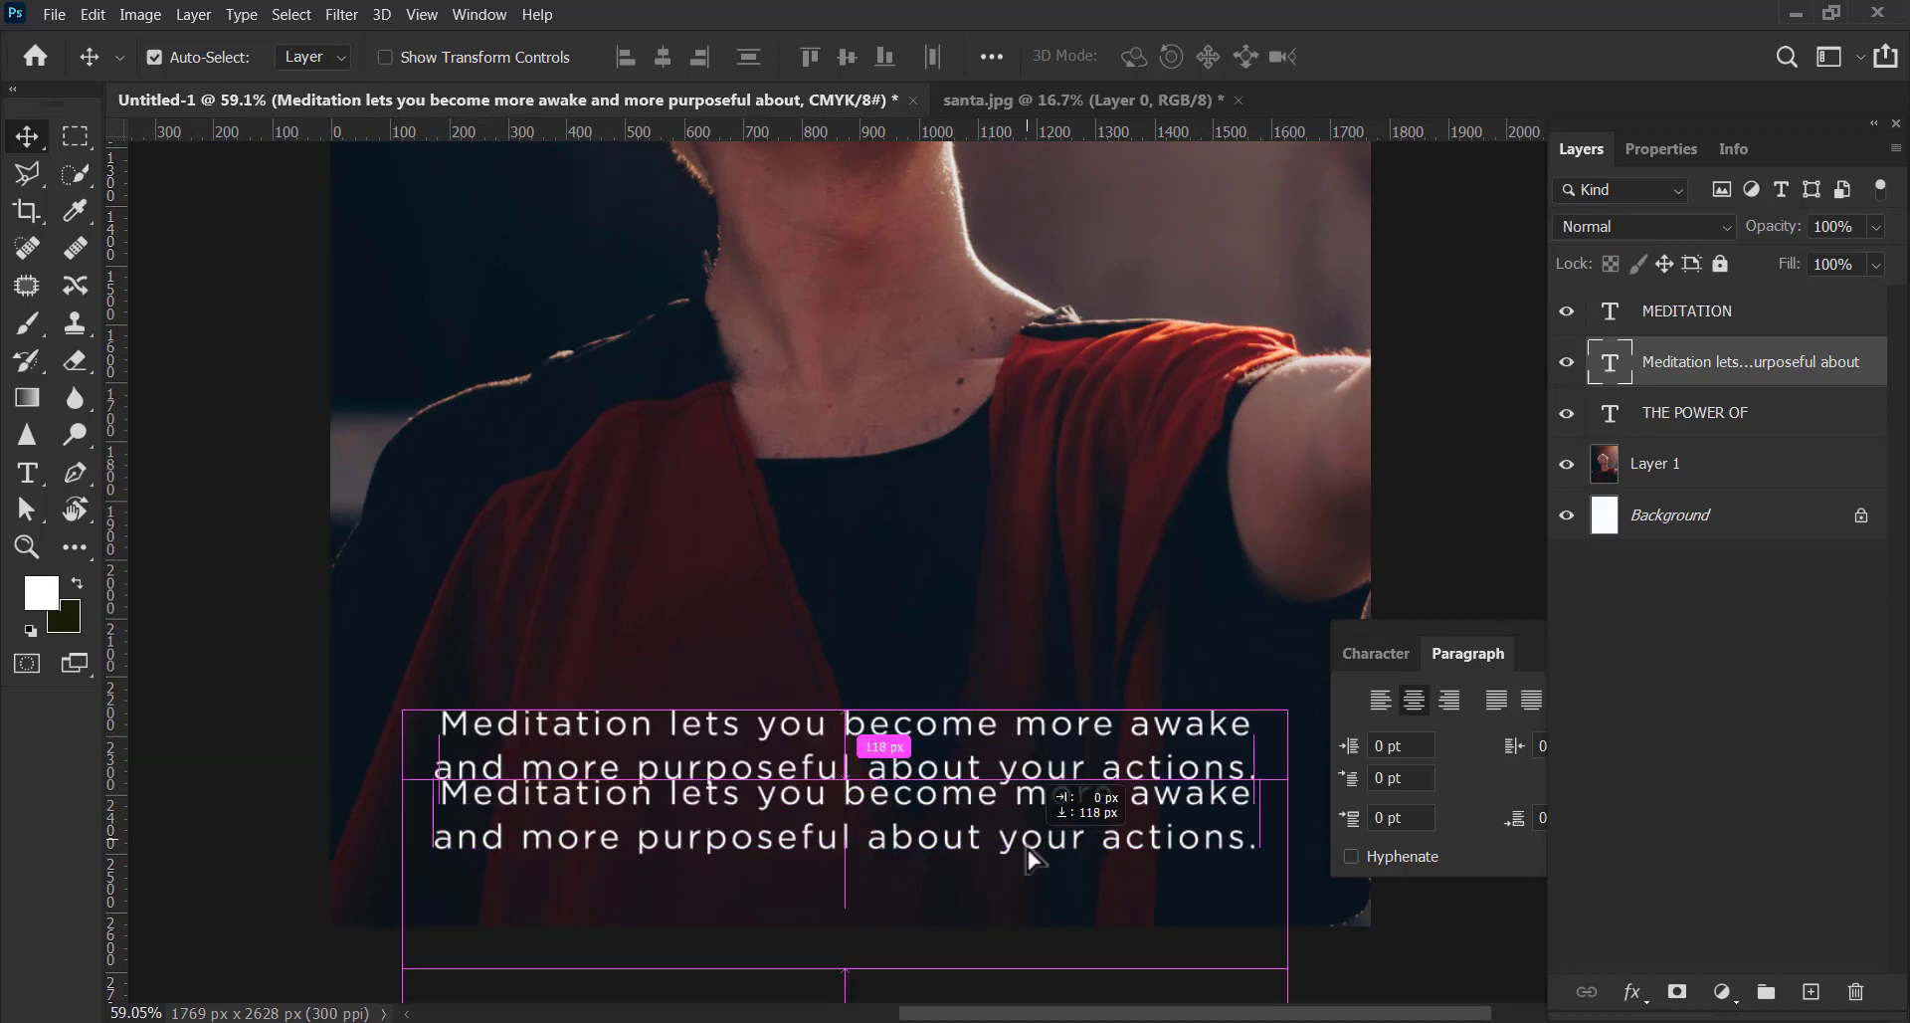
double_click(1019, 903)
text(By)
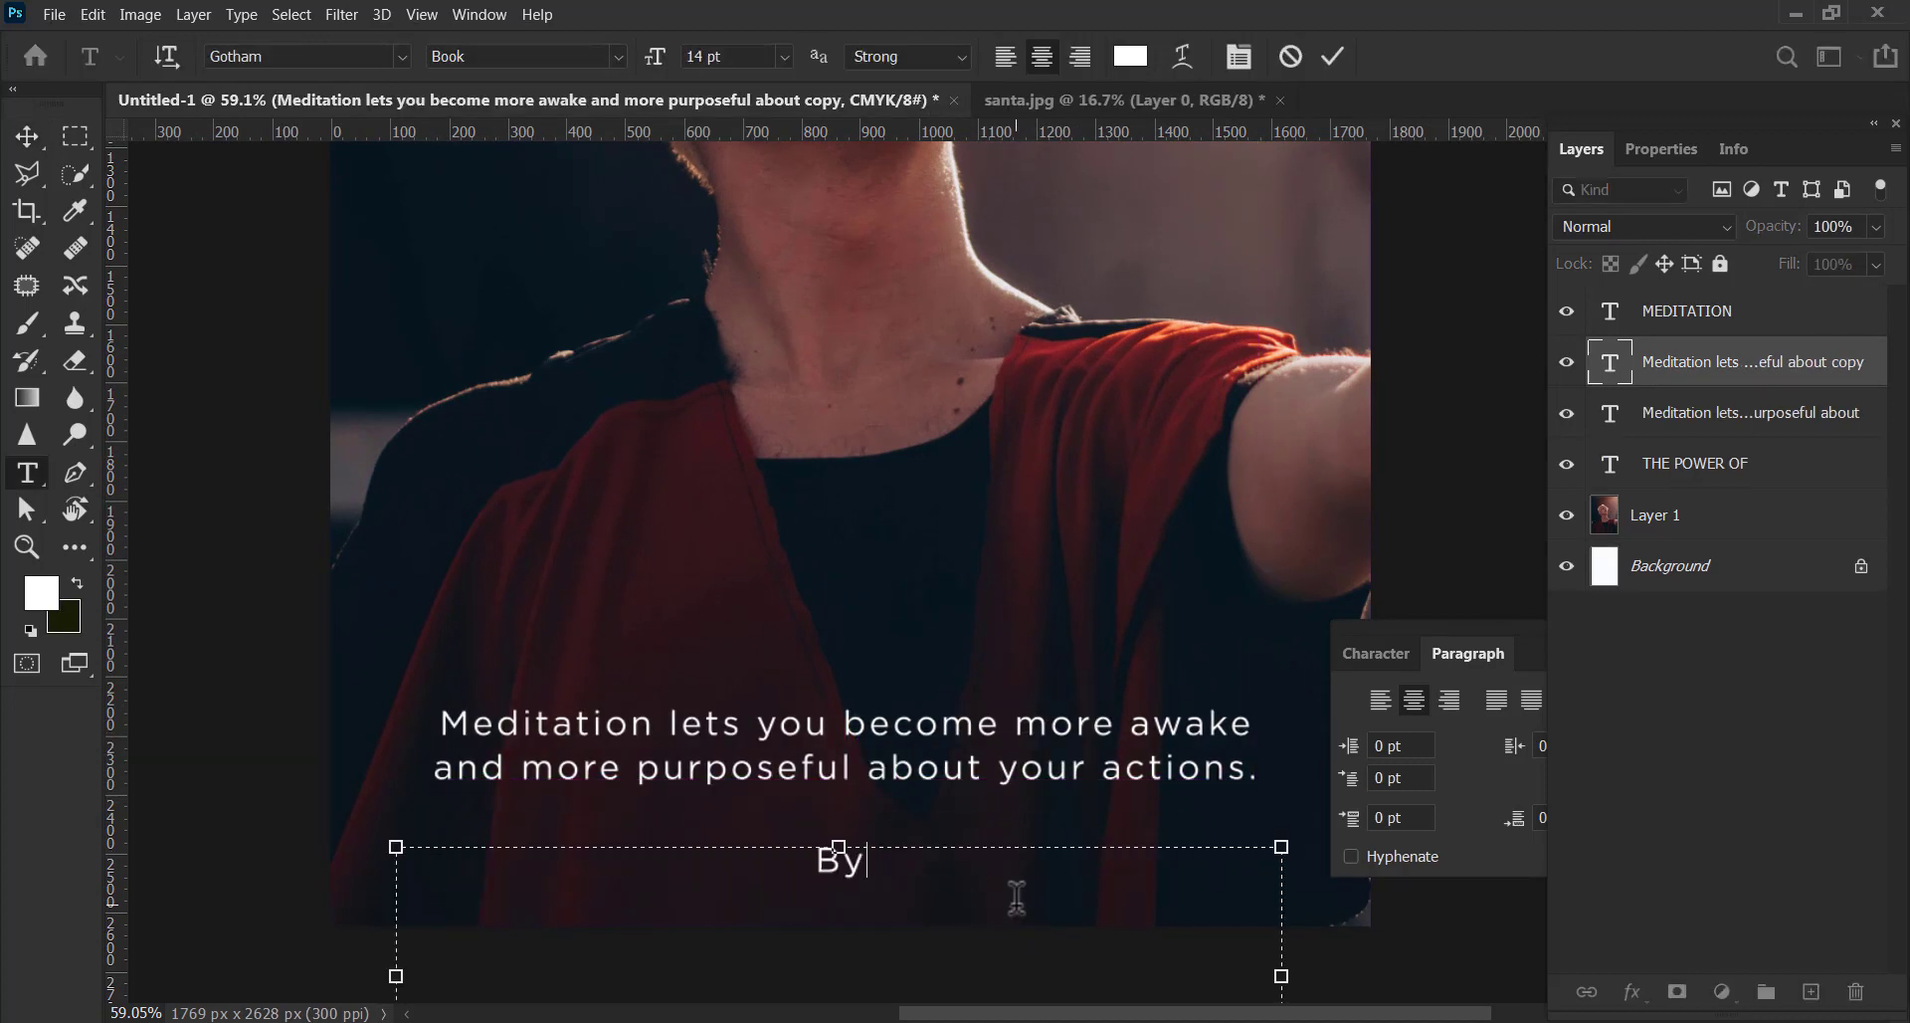
text(- JIT)
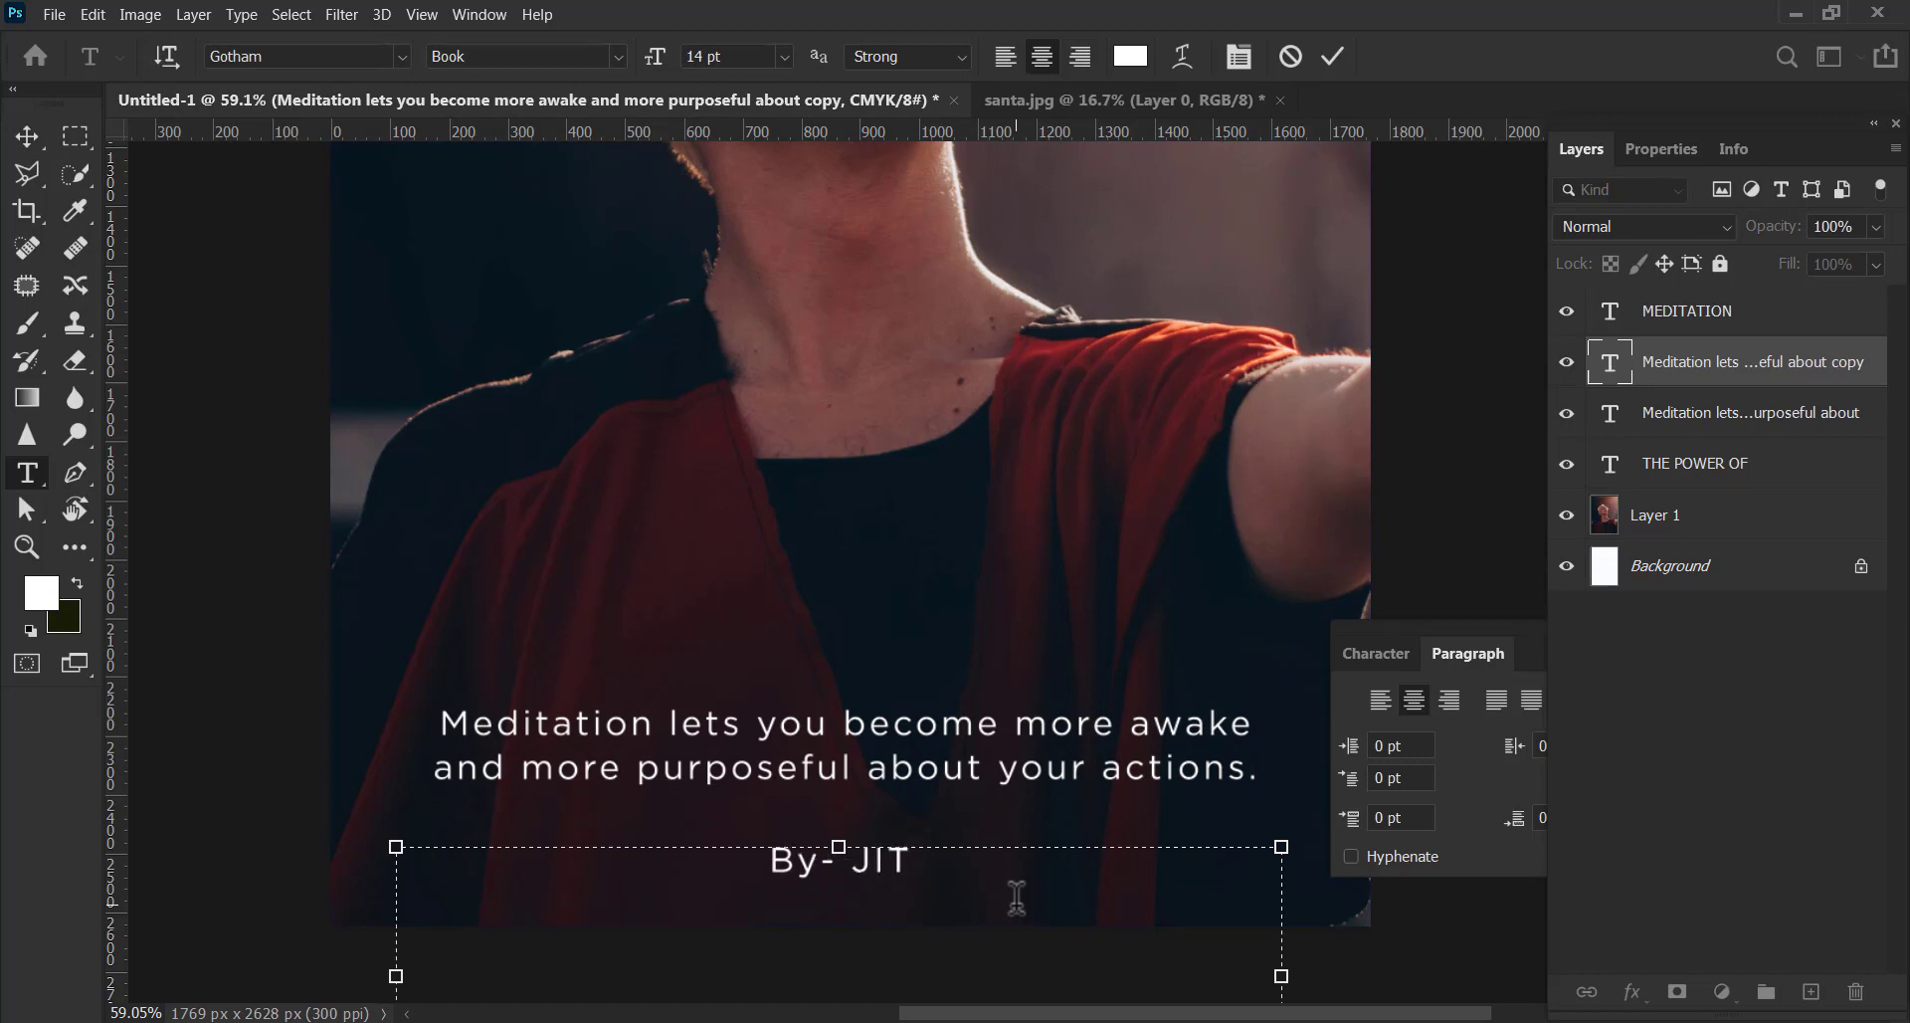
text(ENDRA K)
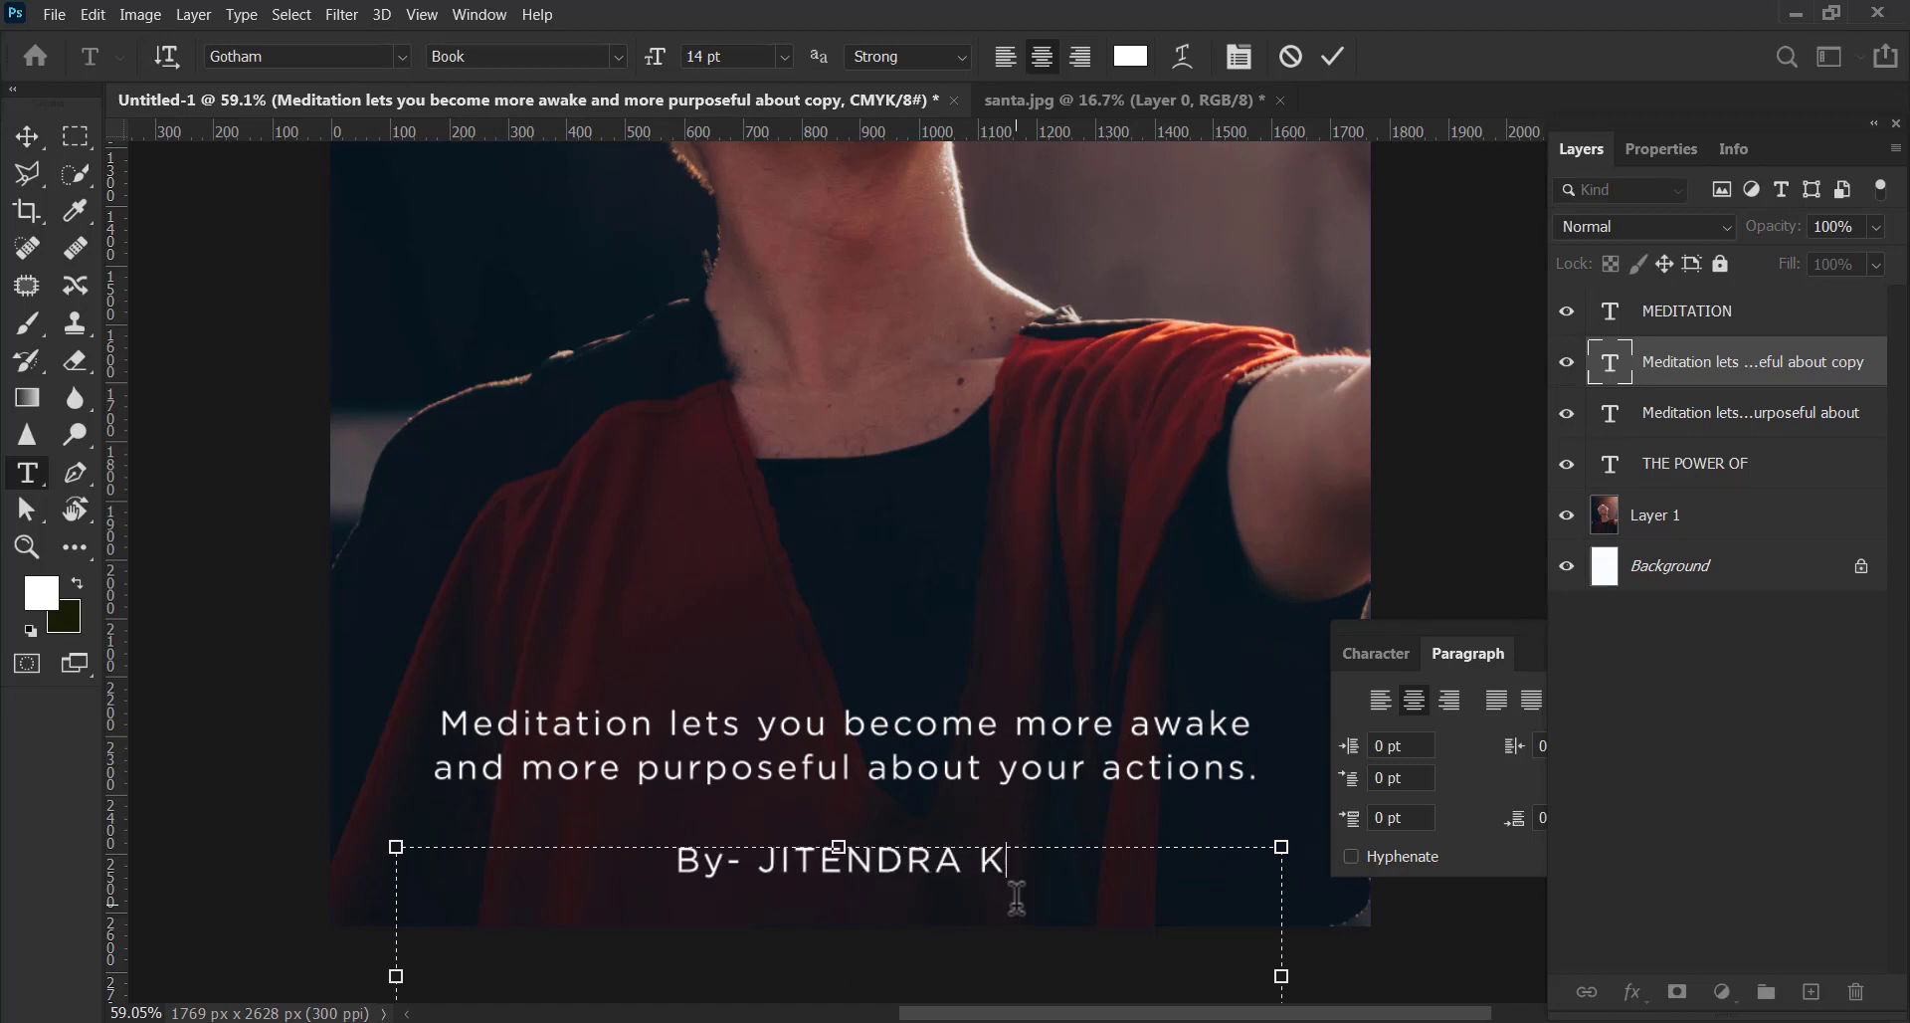
text(UMAR PATHAK)
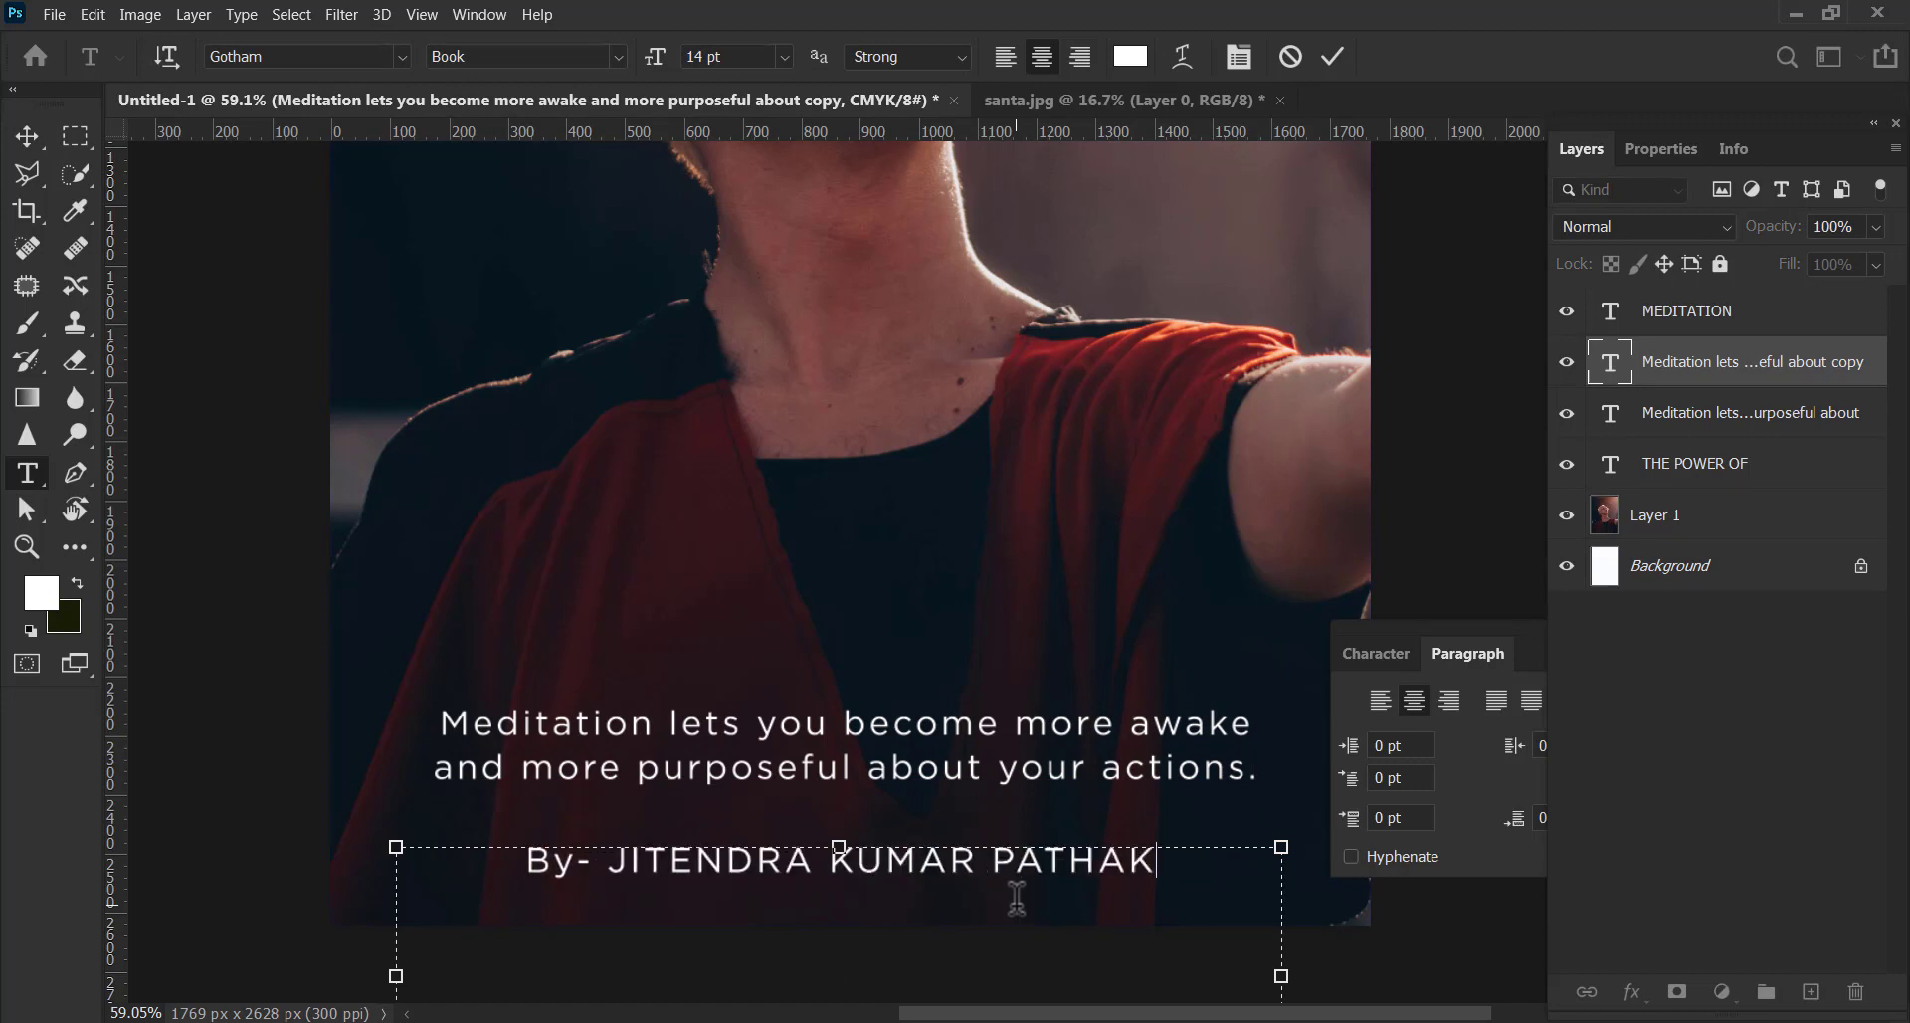
click(1334, 55)
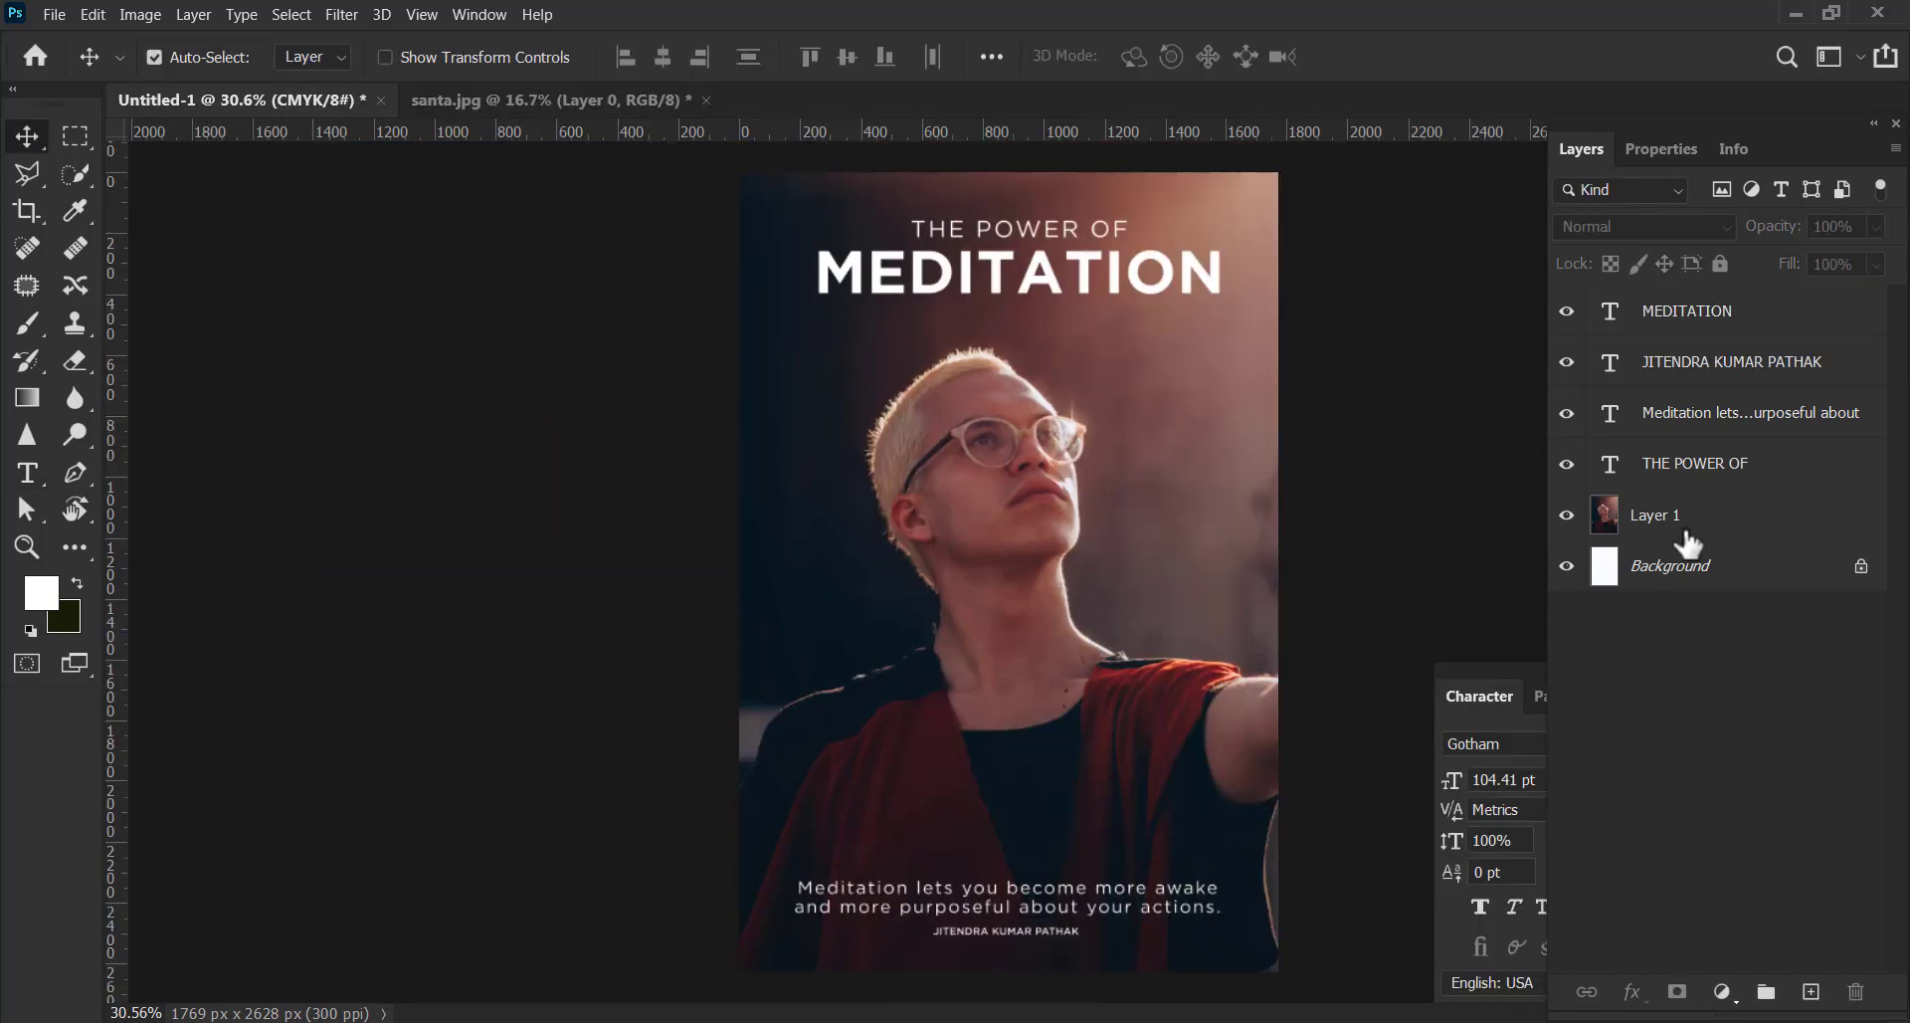
Add a Channel Mixer adjustment above Layer 1 and tune its cyan and magenta sliders.
click(1696, 524)
click(1737, 992)
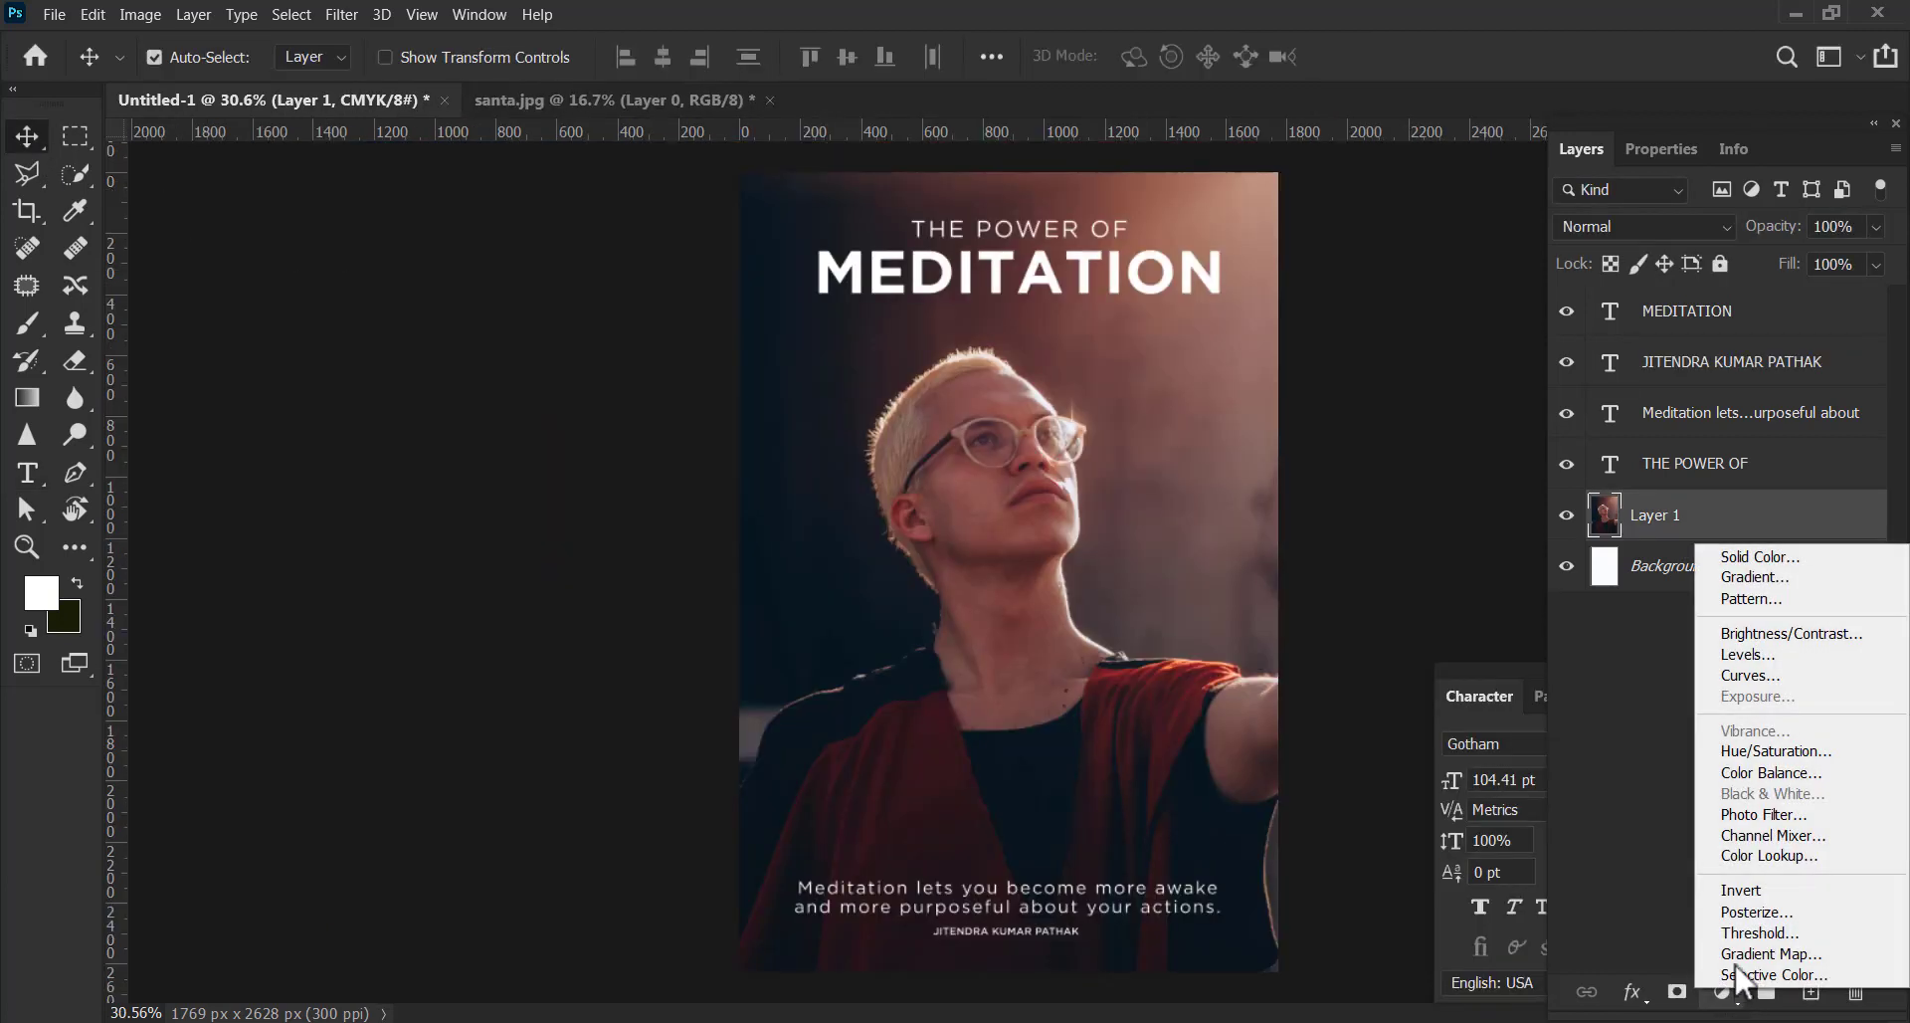
click(1781, 838)
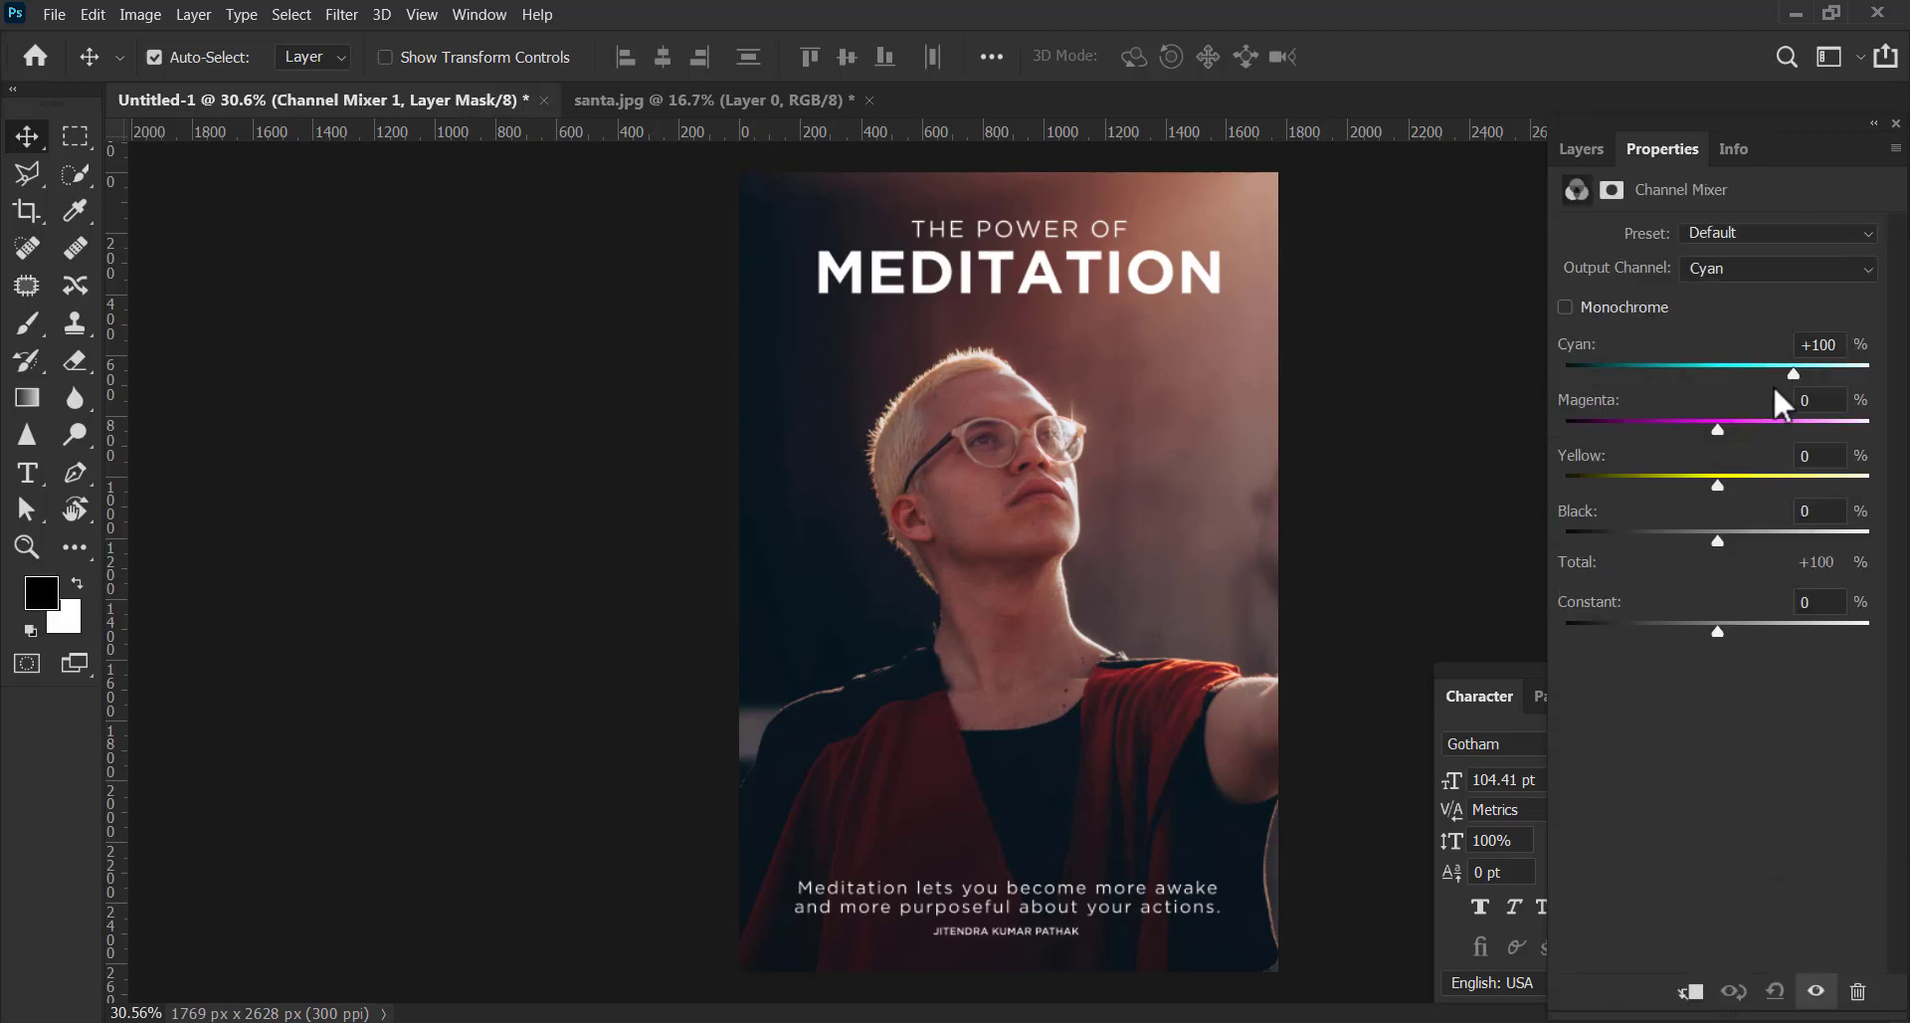
drag(1791, 374, 1782, 375)
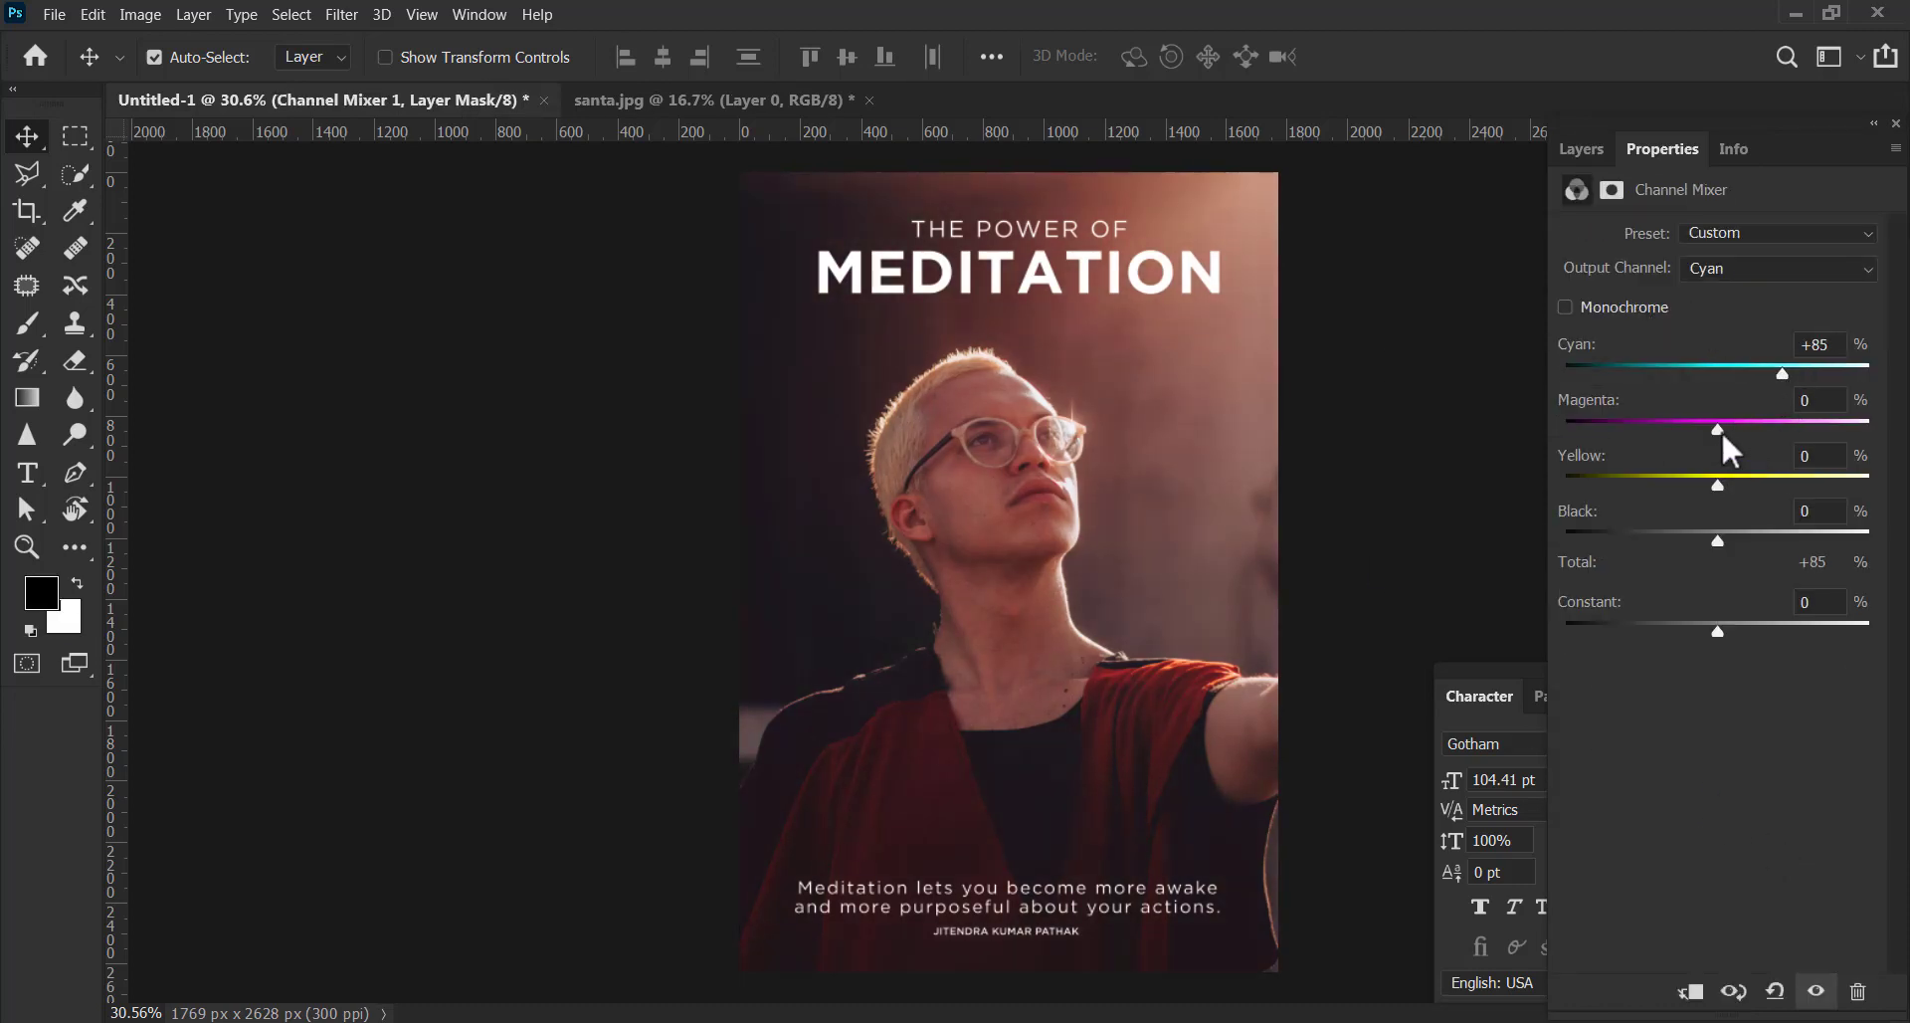
mouse_move(1719, 430)
mouse_down()
mouse_move(1735, 542)
mouse_move(1726, 428)
mouse_move(1713, 483)
mouse_up()
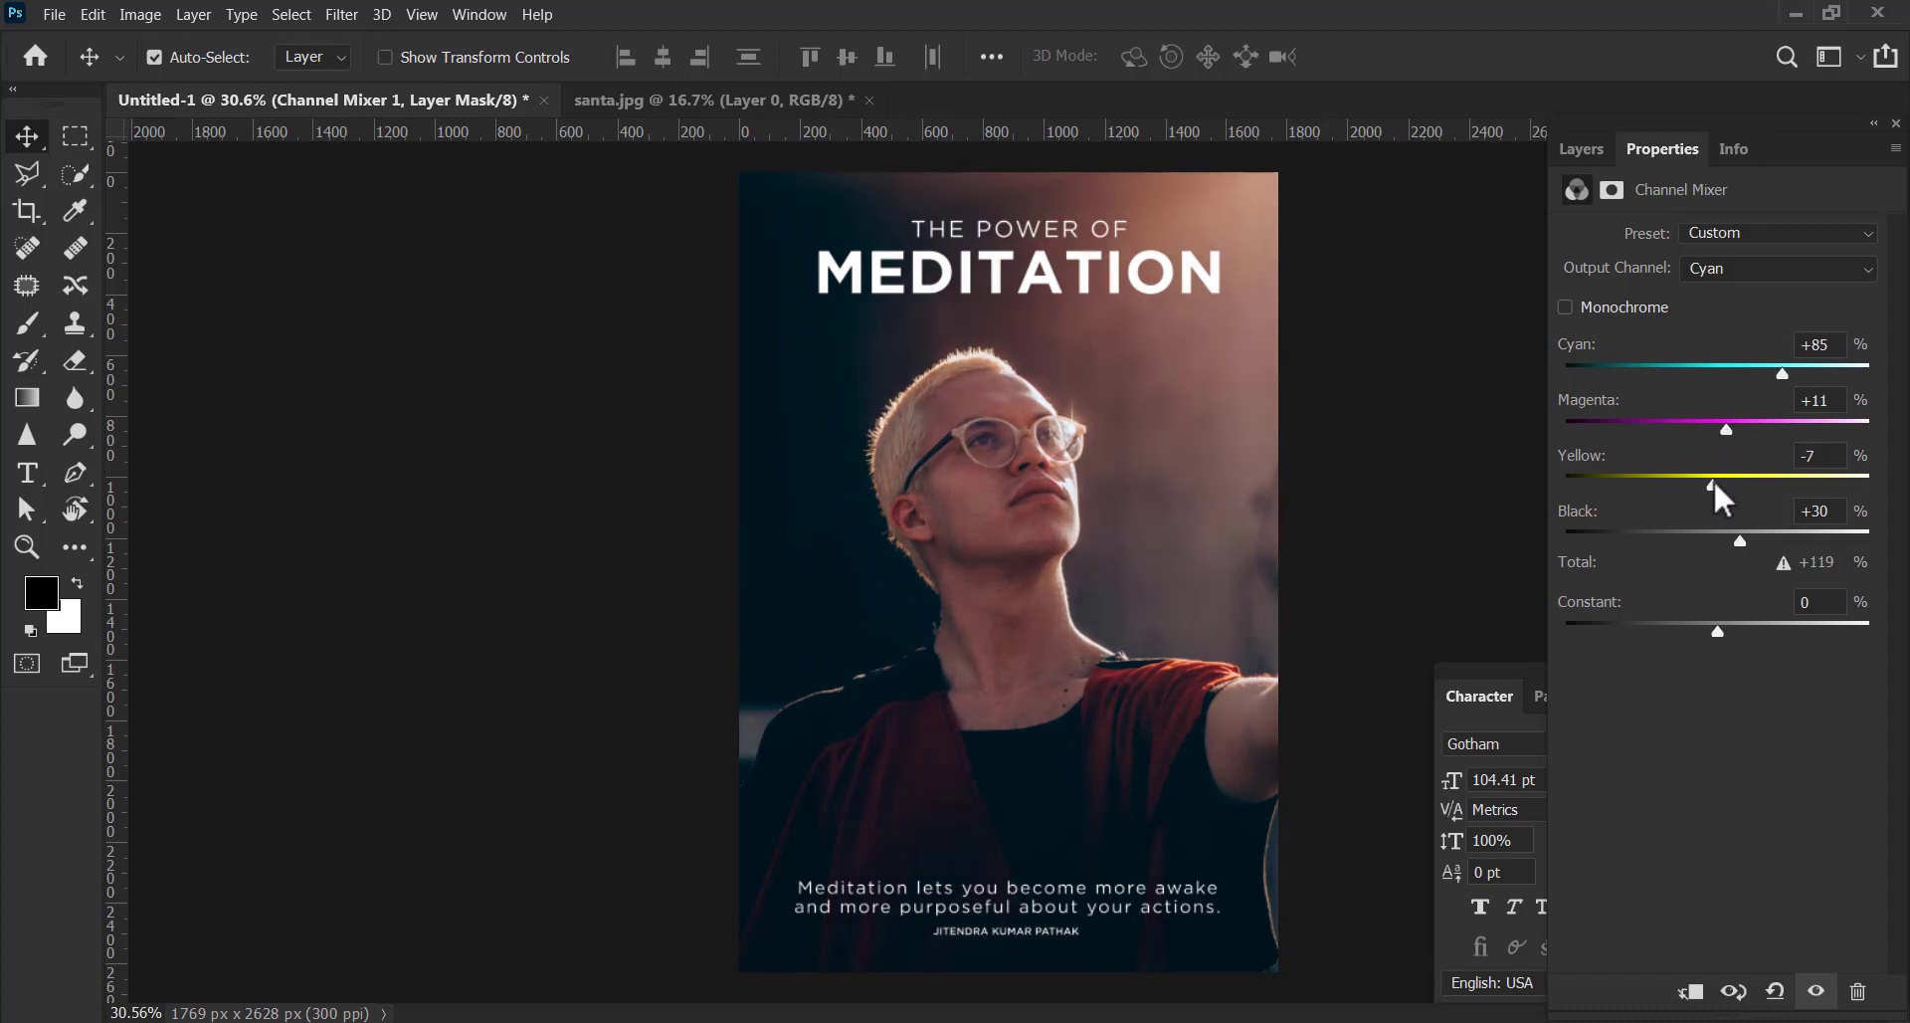
drag(1779, 373, 1649, 375)
mouse_move(1528, 374)
mouse_down()
mouse_move(1877, 372)
mouse_move(1759, 379)
mouse_move(1774, 384)
mouse_up()
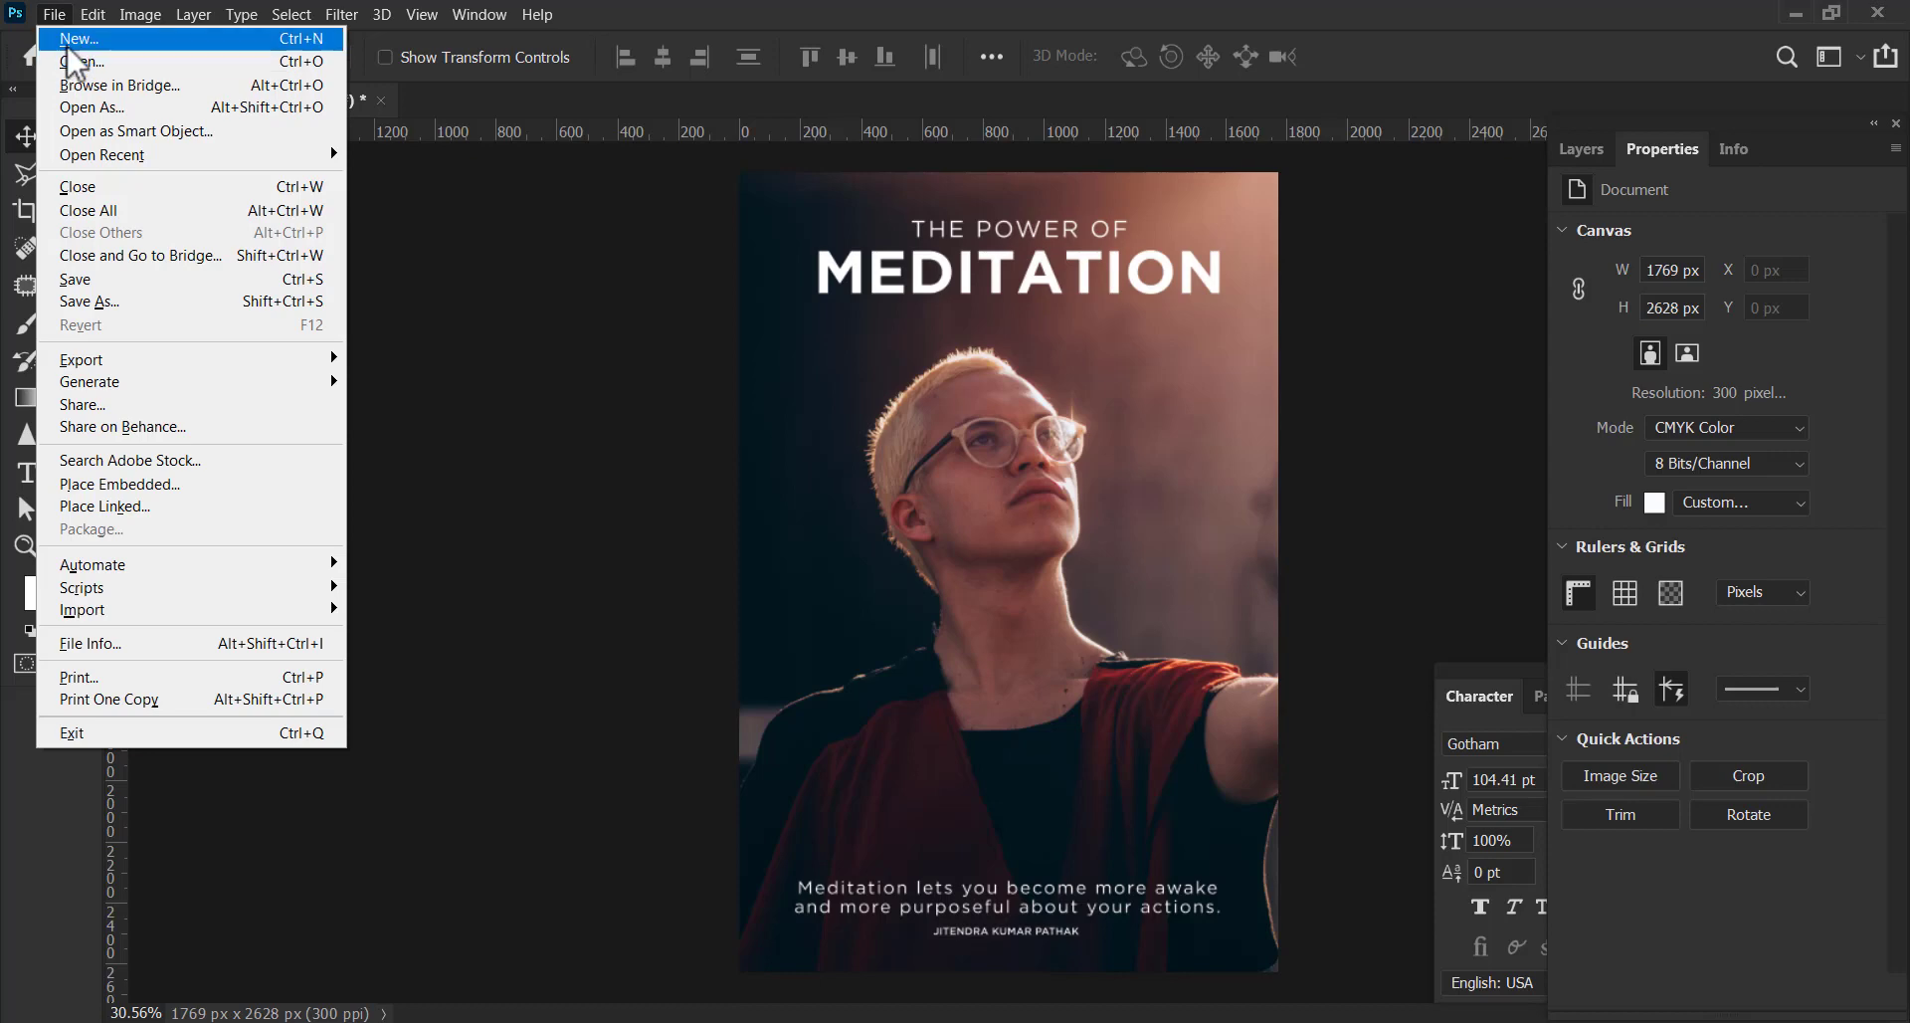
Create a 2.31 cm wide, 22.25 cm tall CMYK spine document at 300 ppi.
click(62, 38)
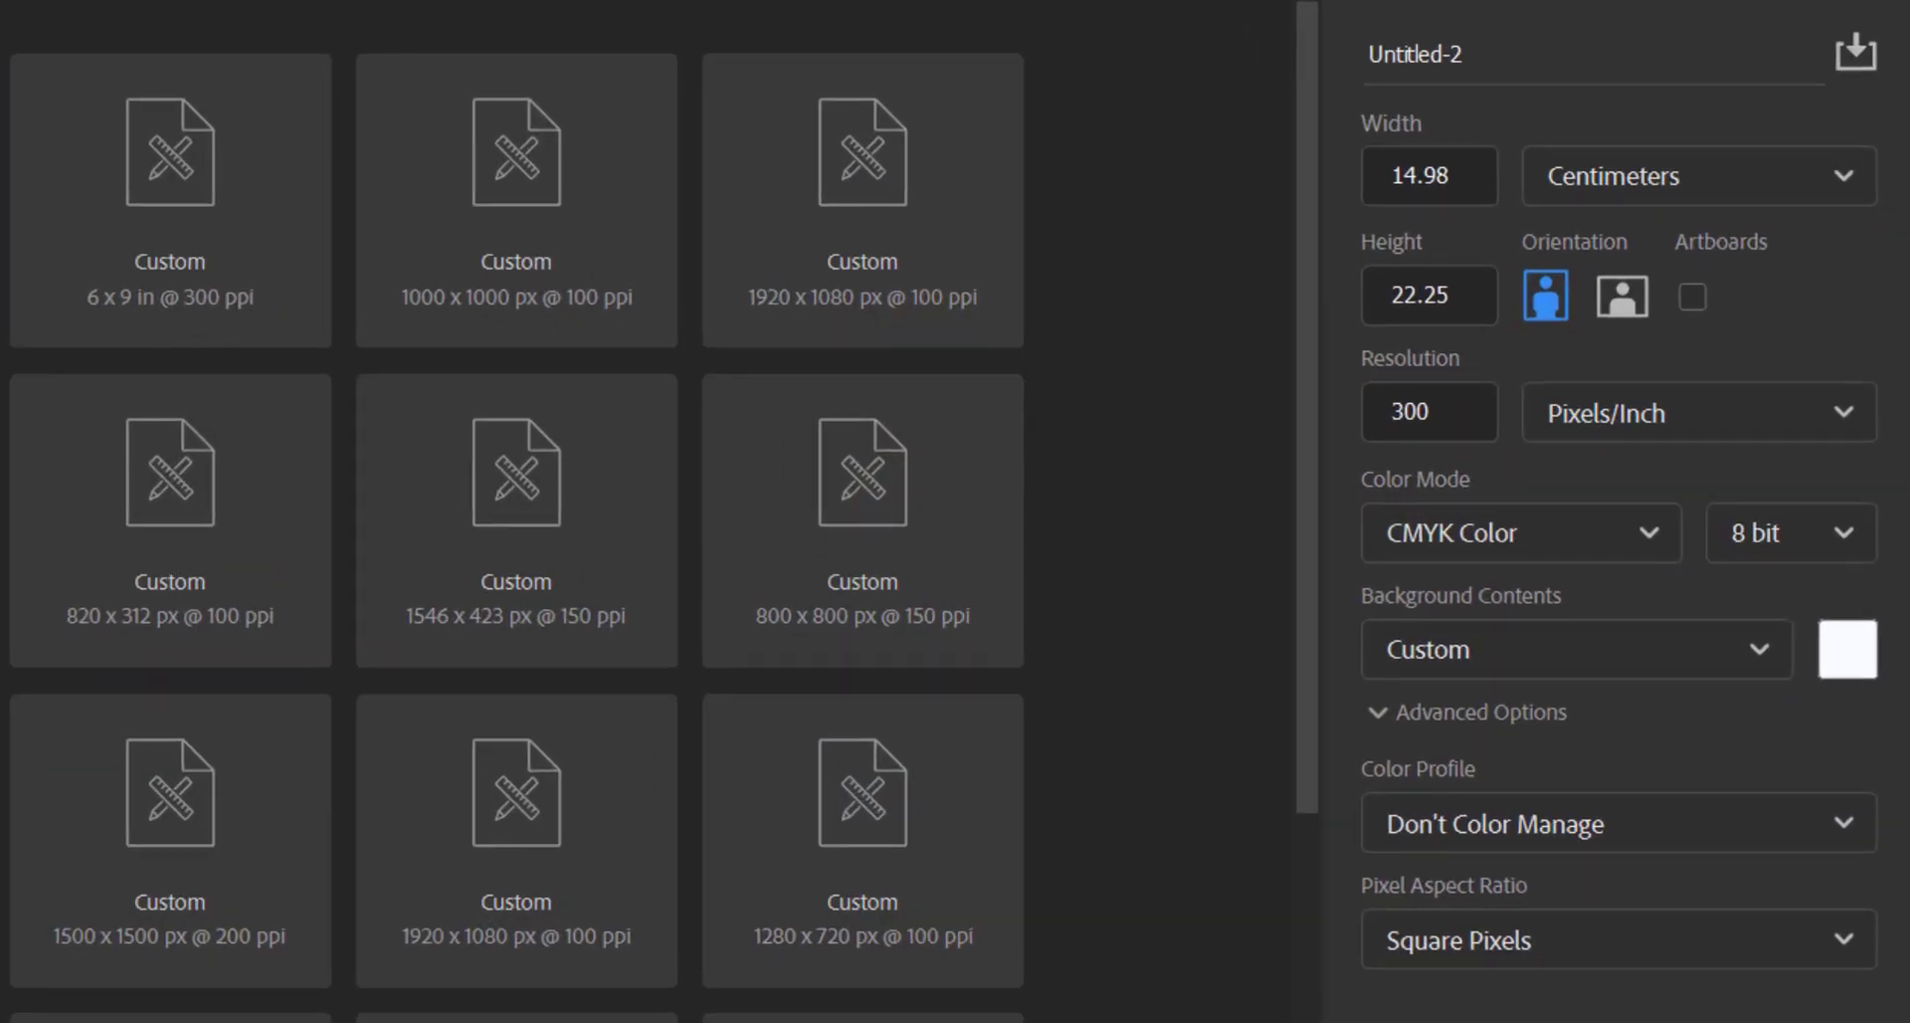
click(1651, 179)
click(1466, 182)
text(2.3)
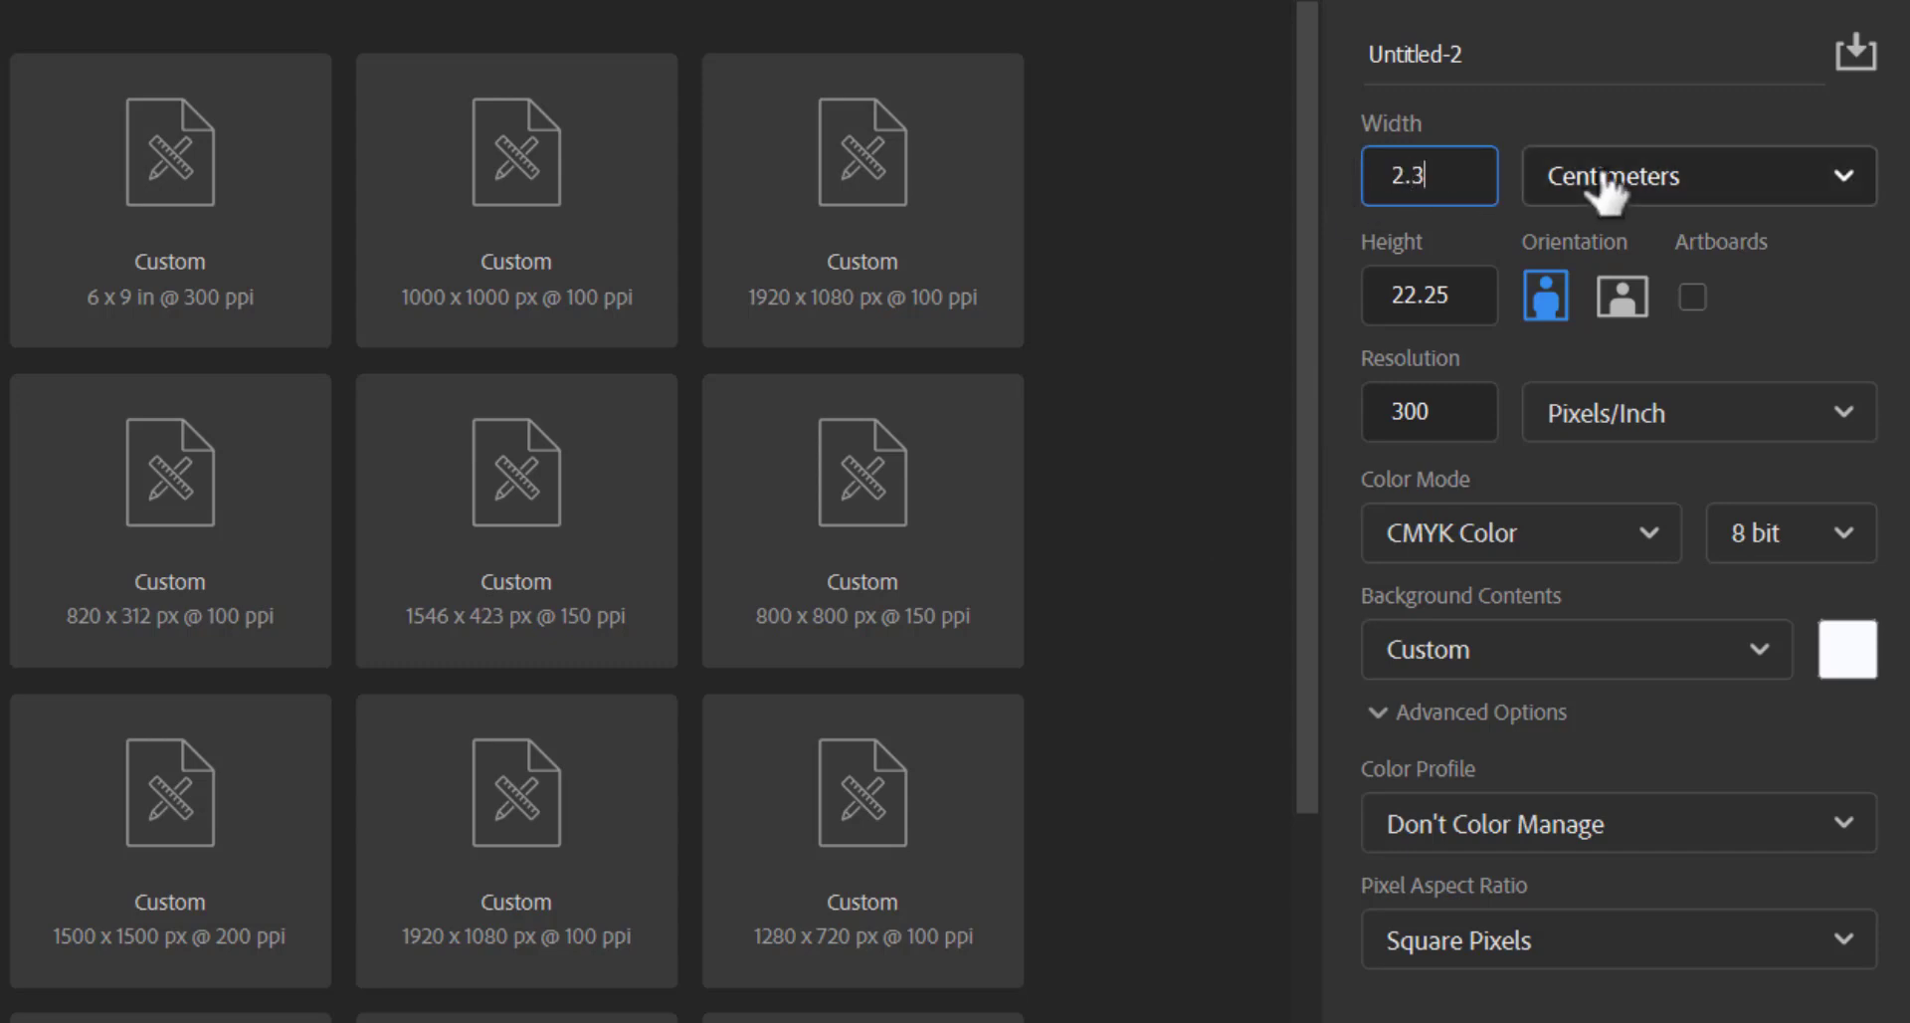
text(1)
key(Tab)
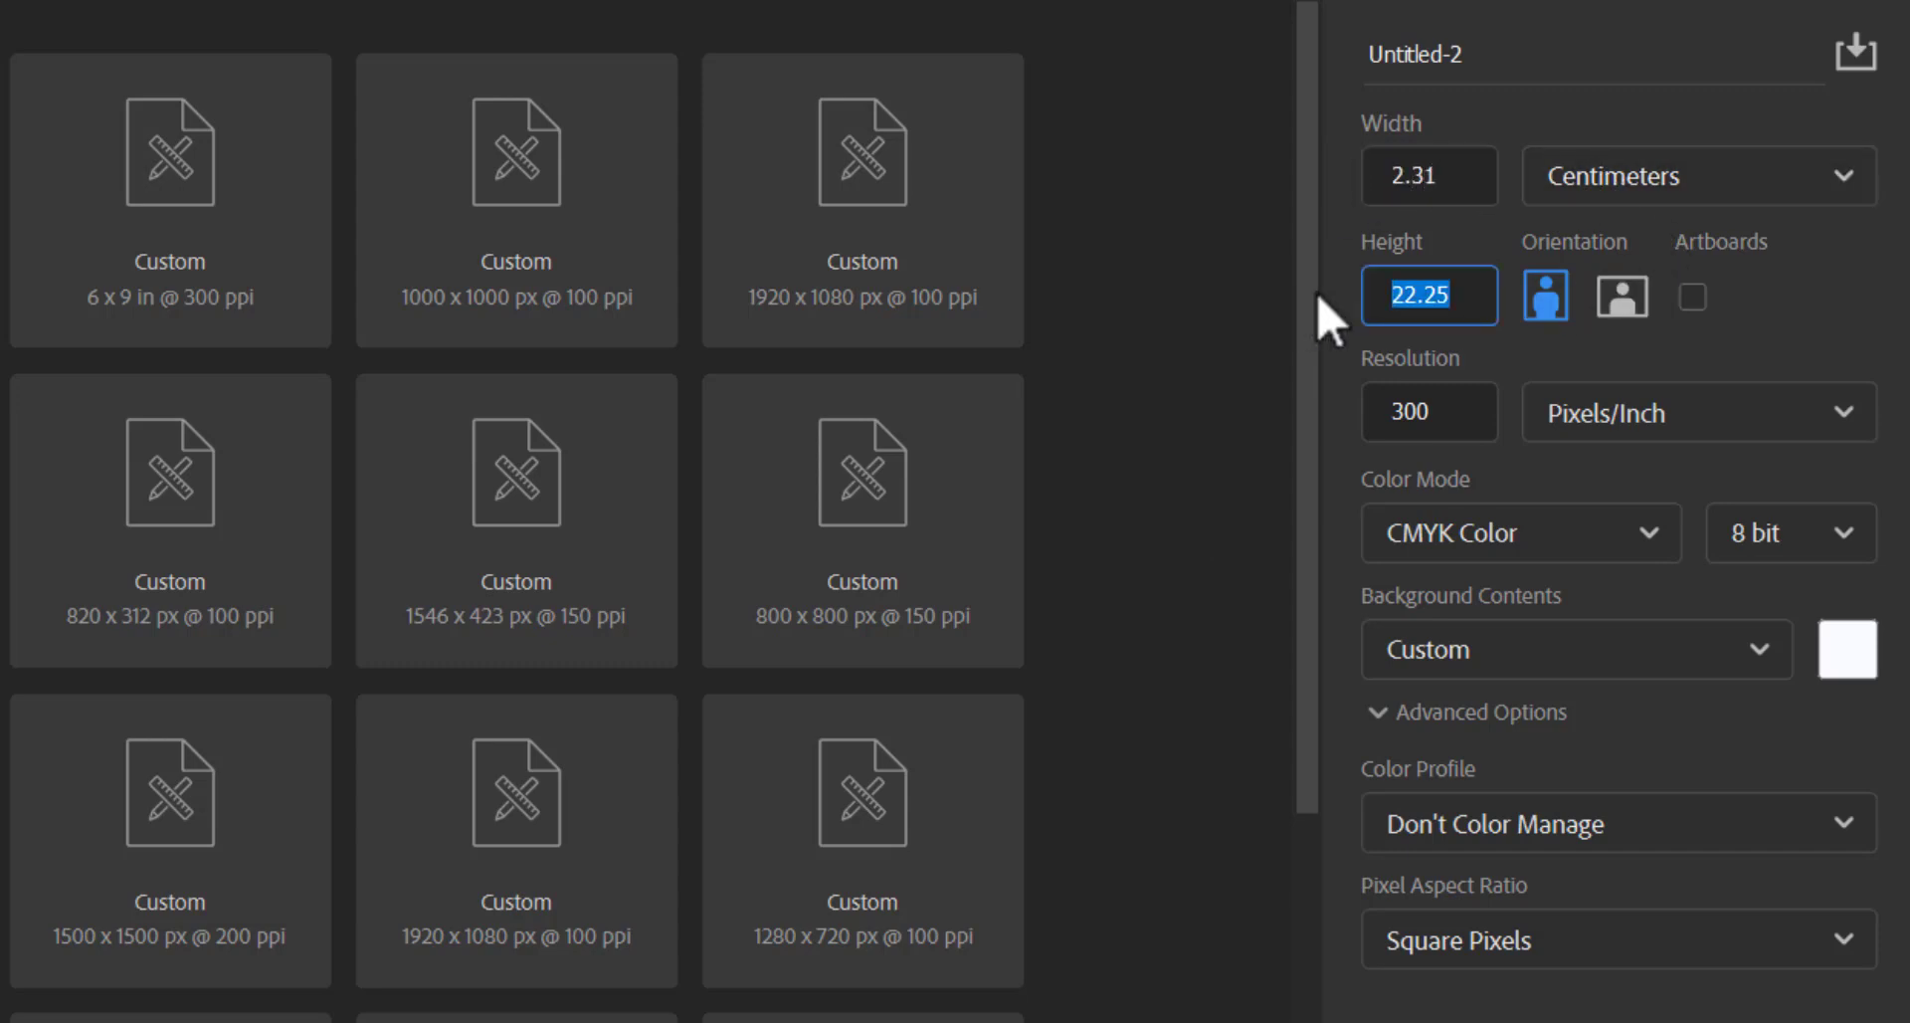
text(25)
key(Return)
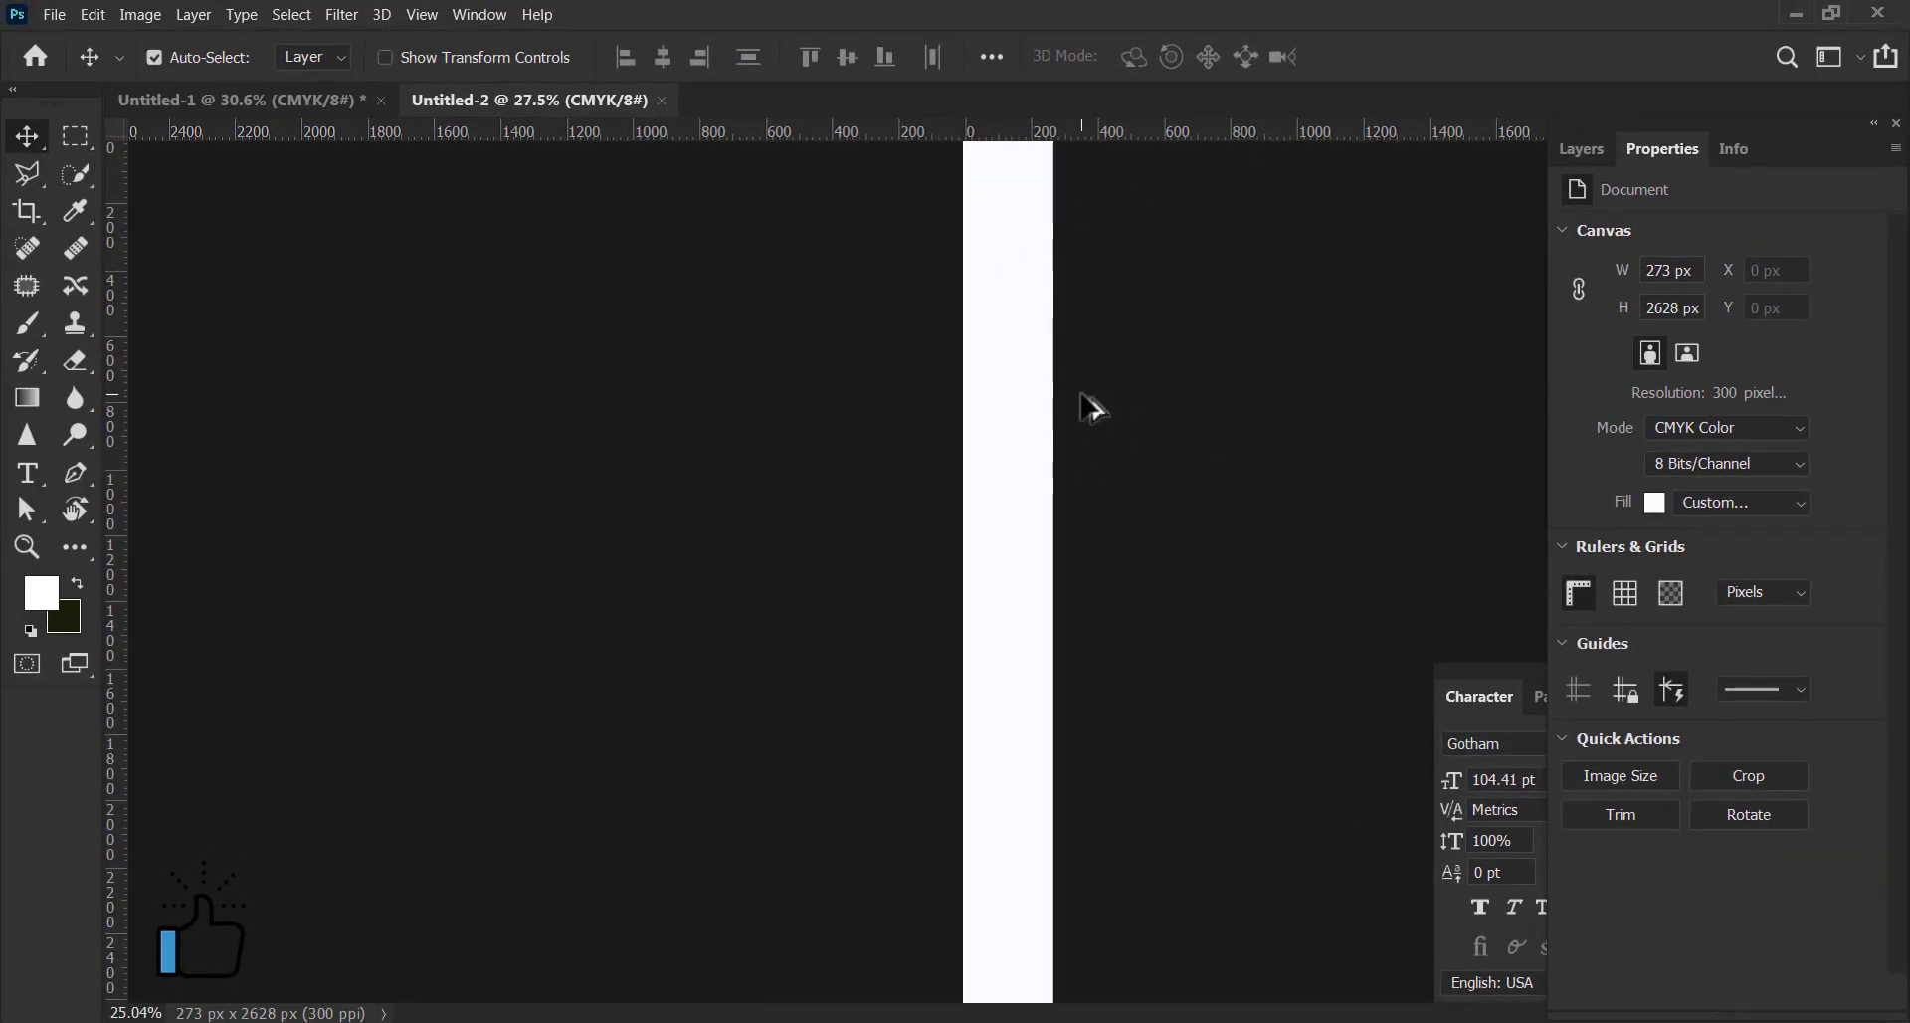
Sample the cover's dark teal and fill the spine canvas with a teal rectangle.
scroll(1045, 468, down, 1)
click(339, 103)
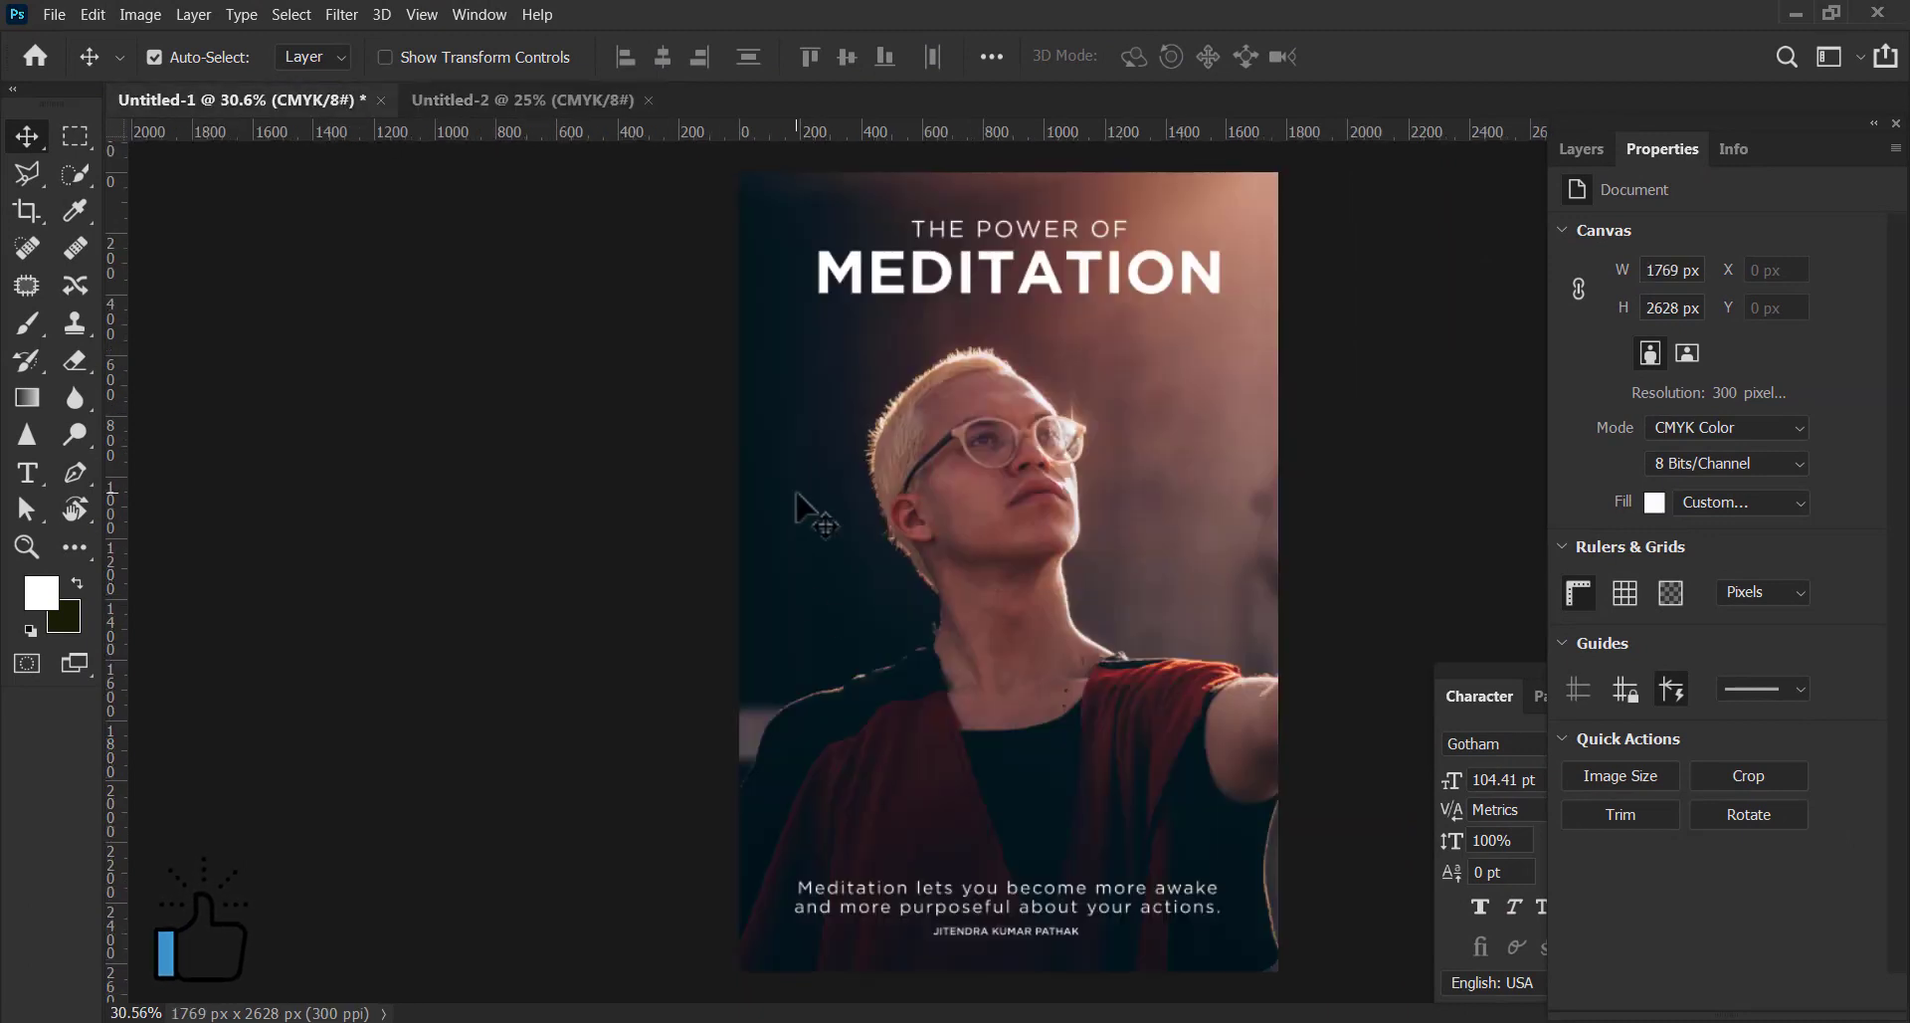
click(50, 599)
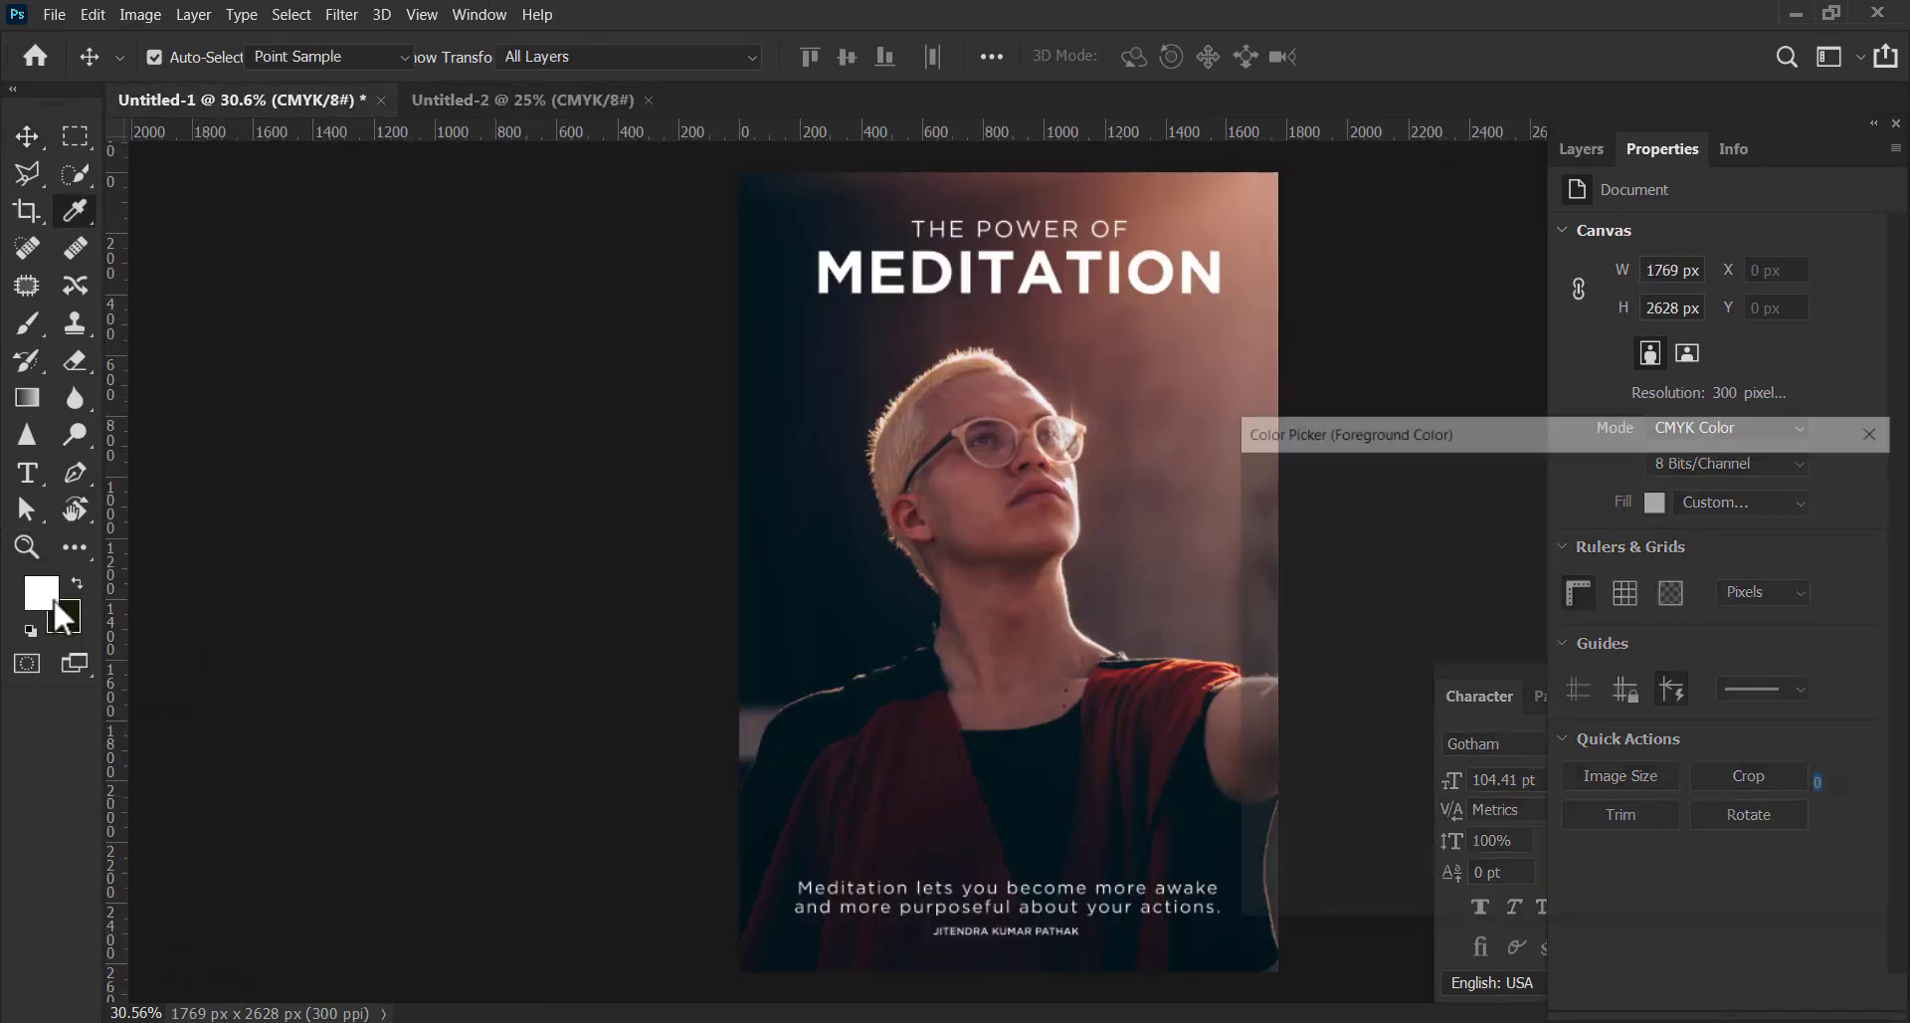
click(764, 493)
click(1816, 484)
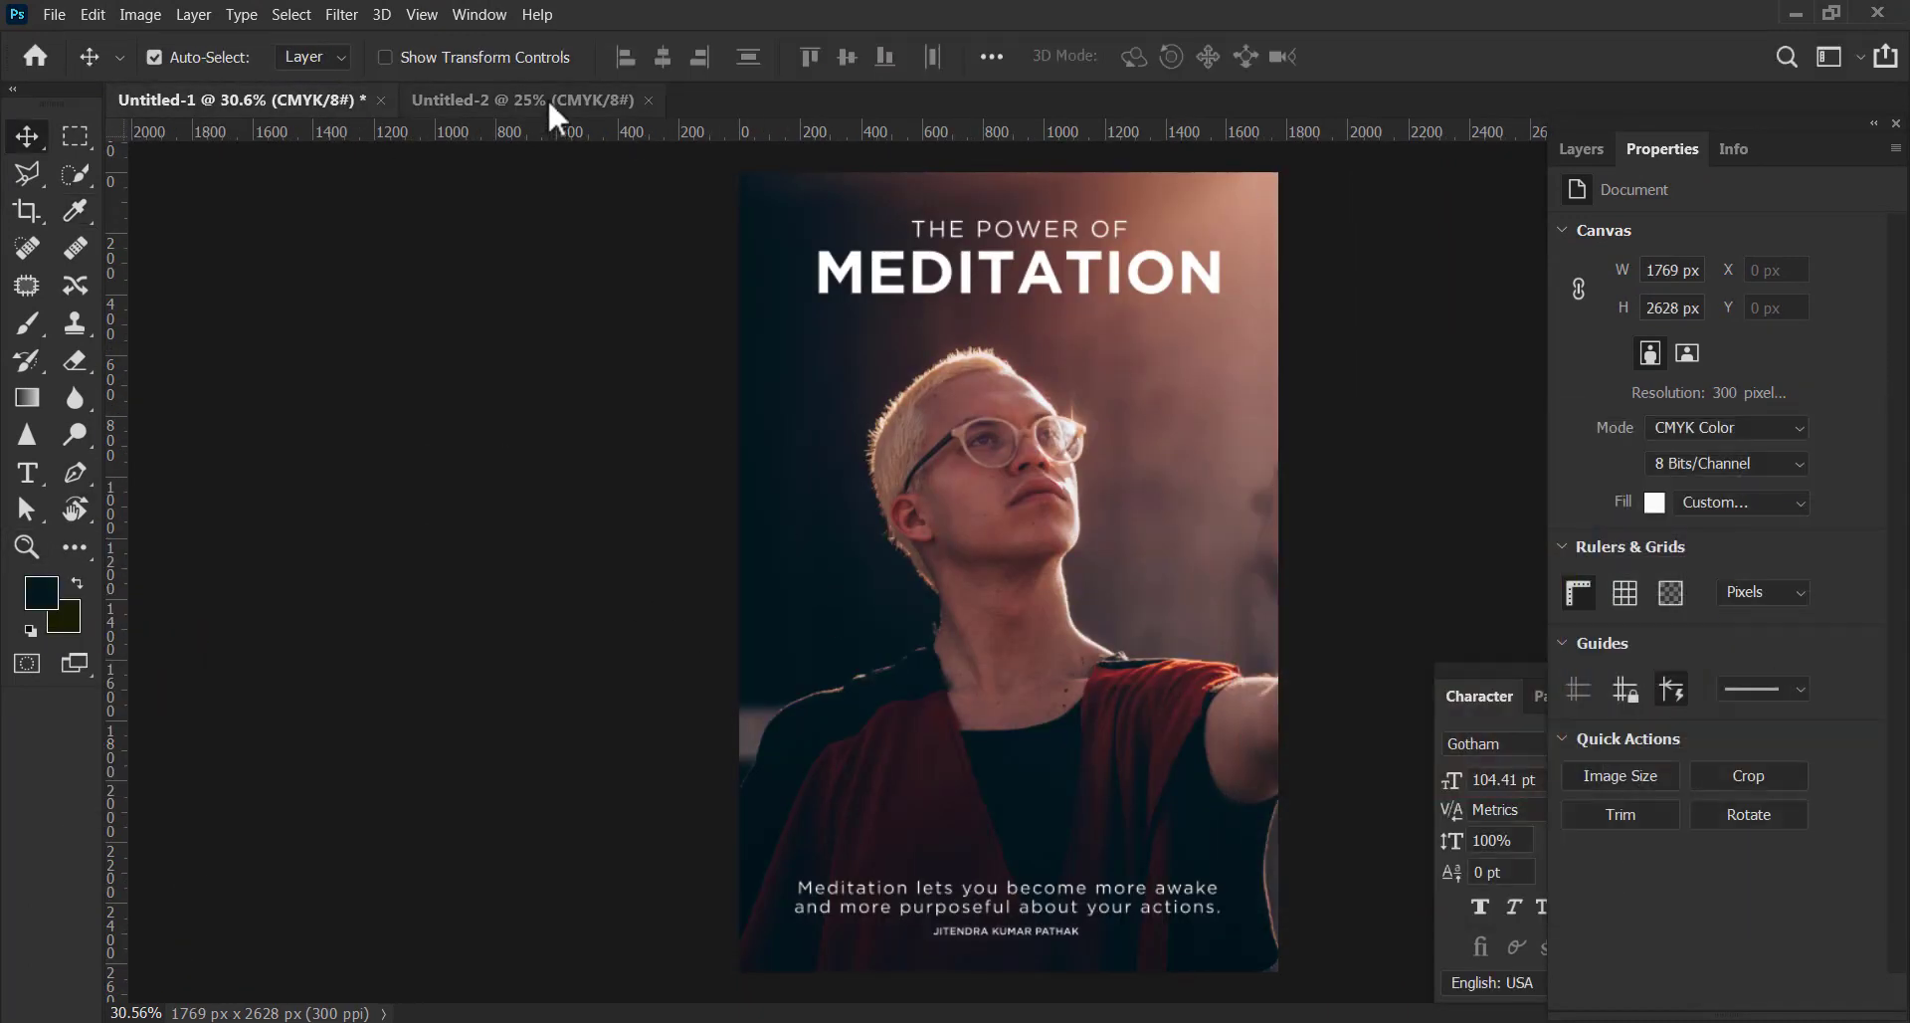
click(547, 99)
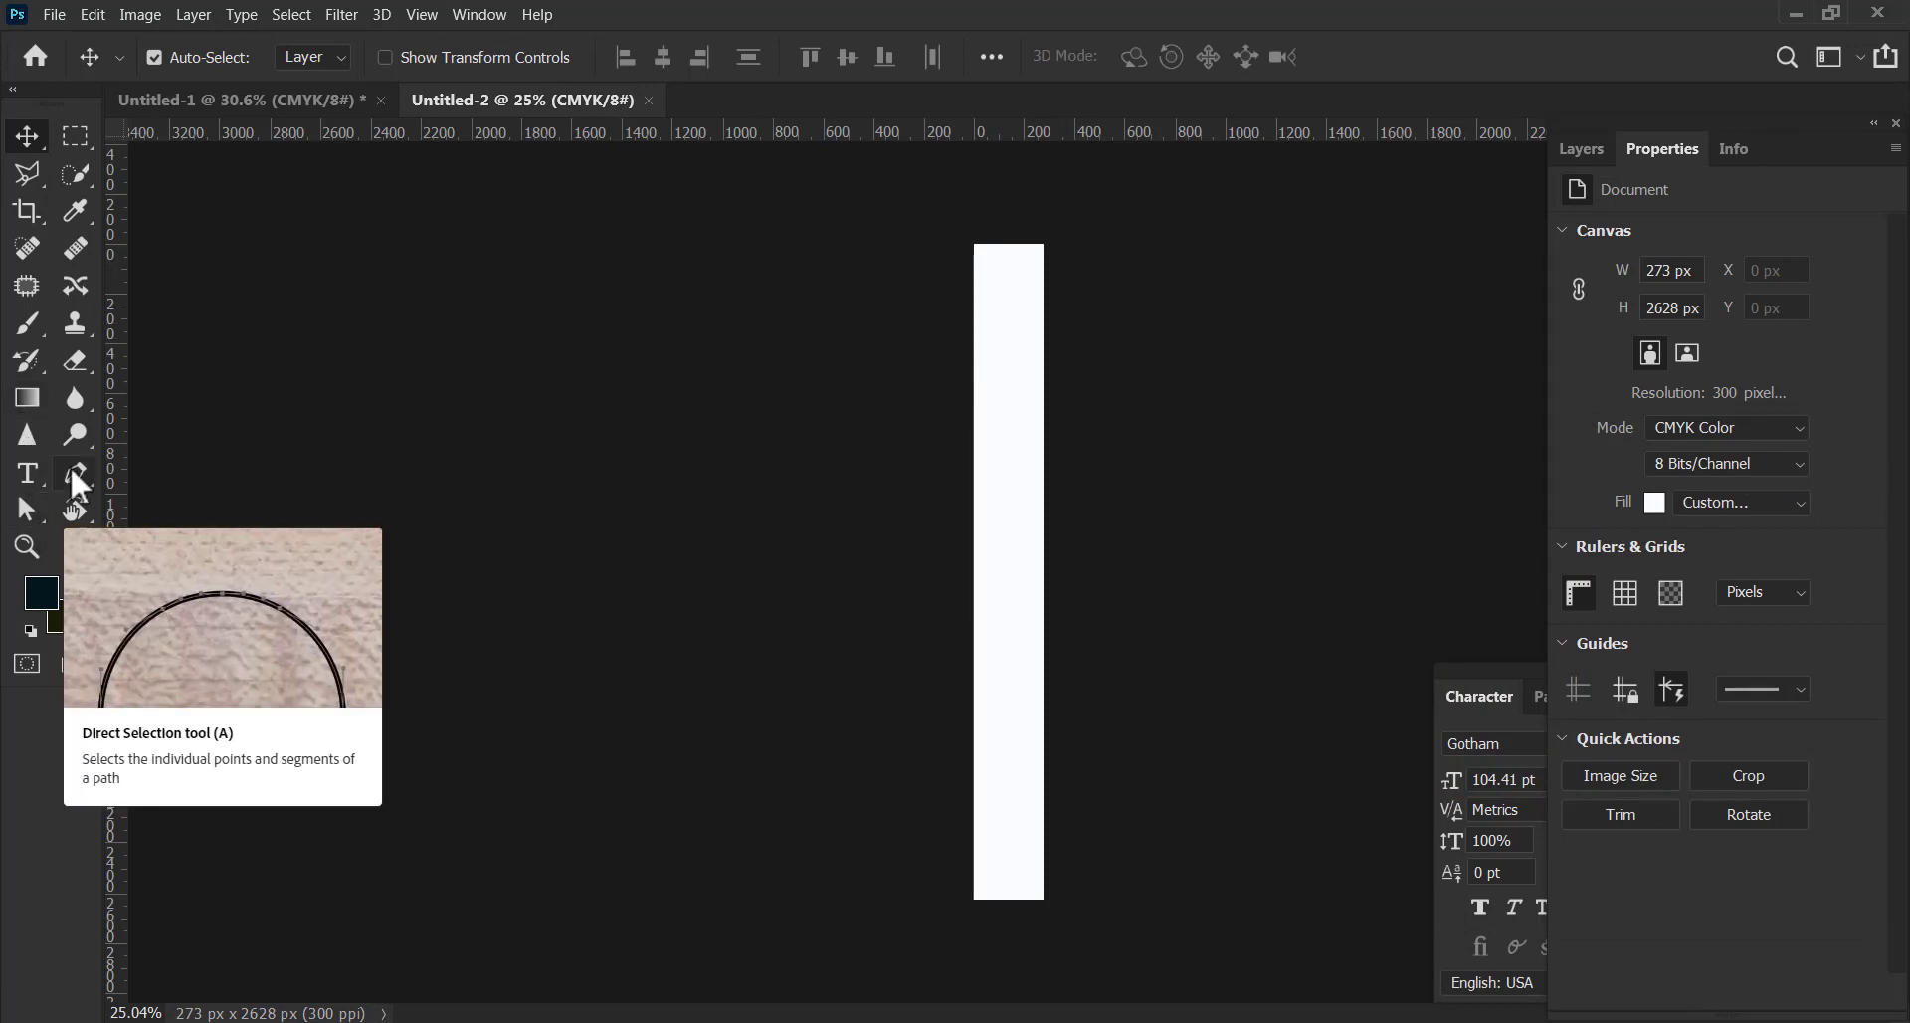
key(u)
drag(963, 235, 1087, 917)
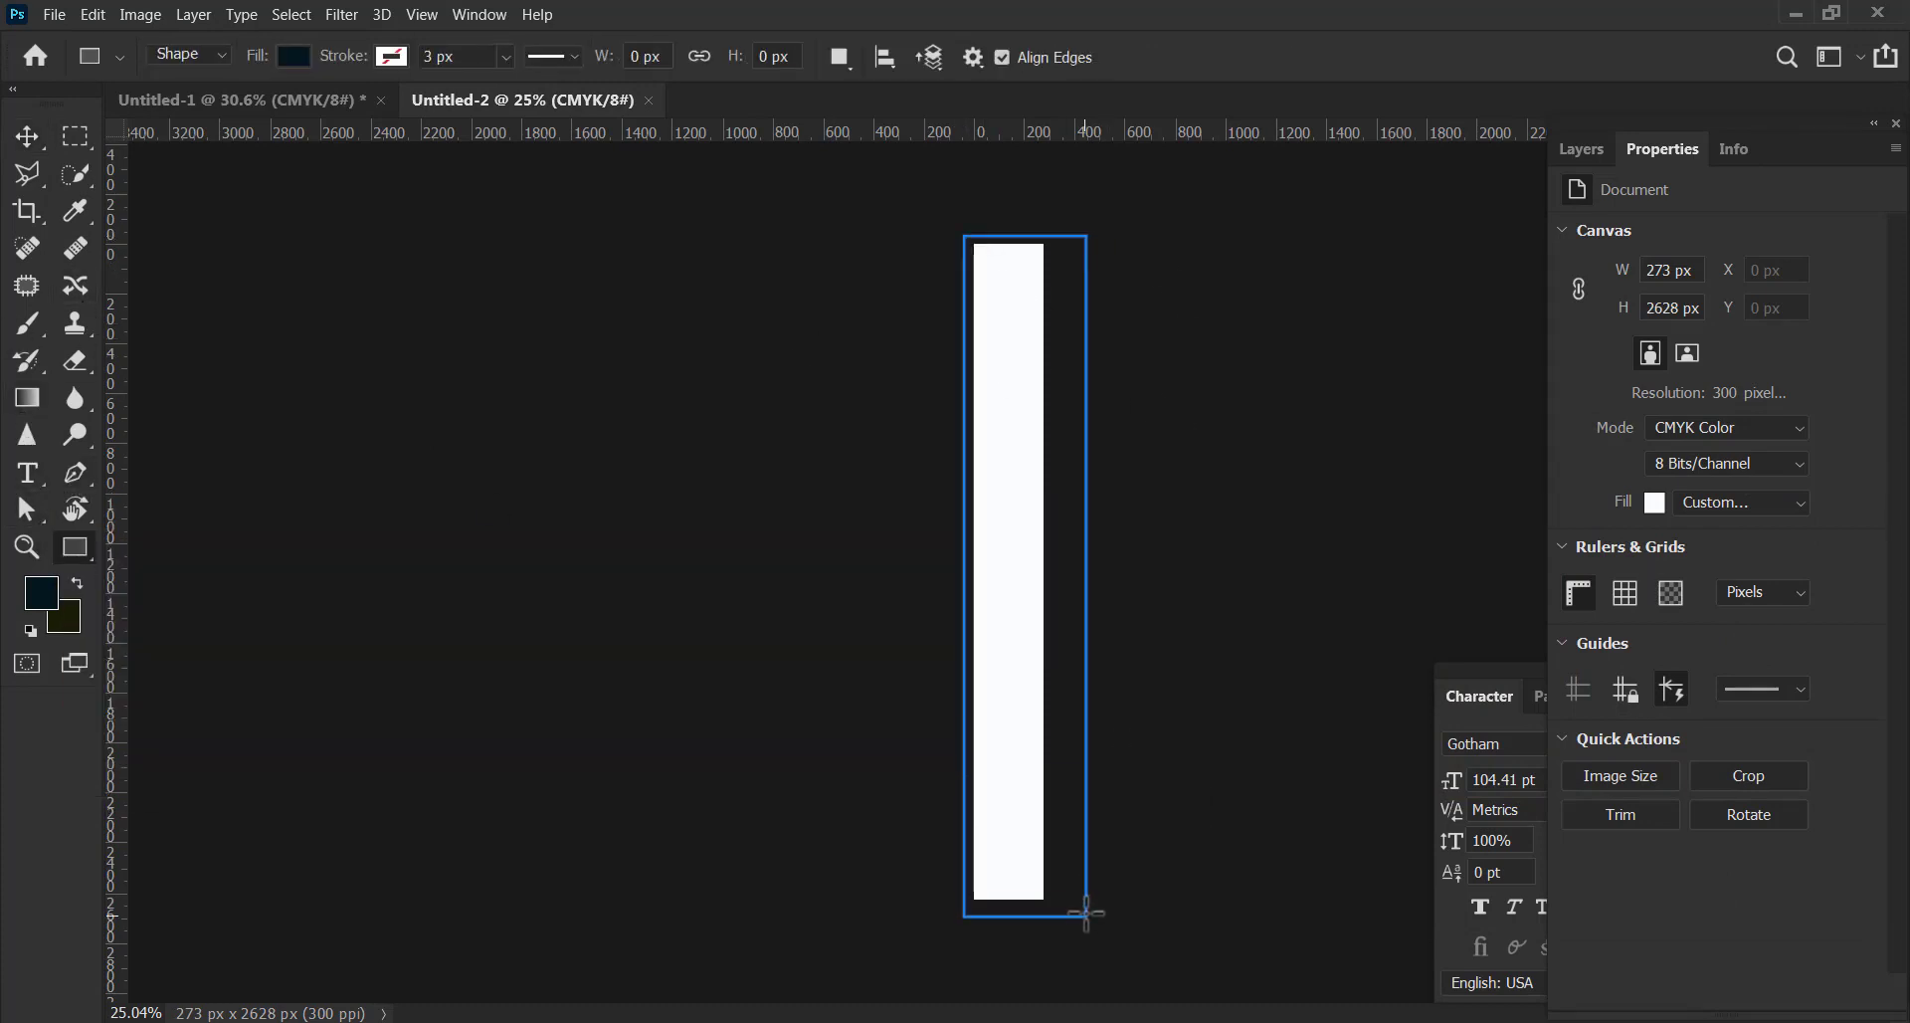
click(27, 136)
click(440, 291)
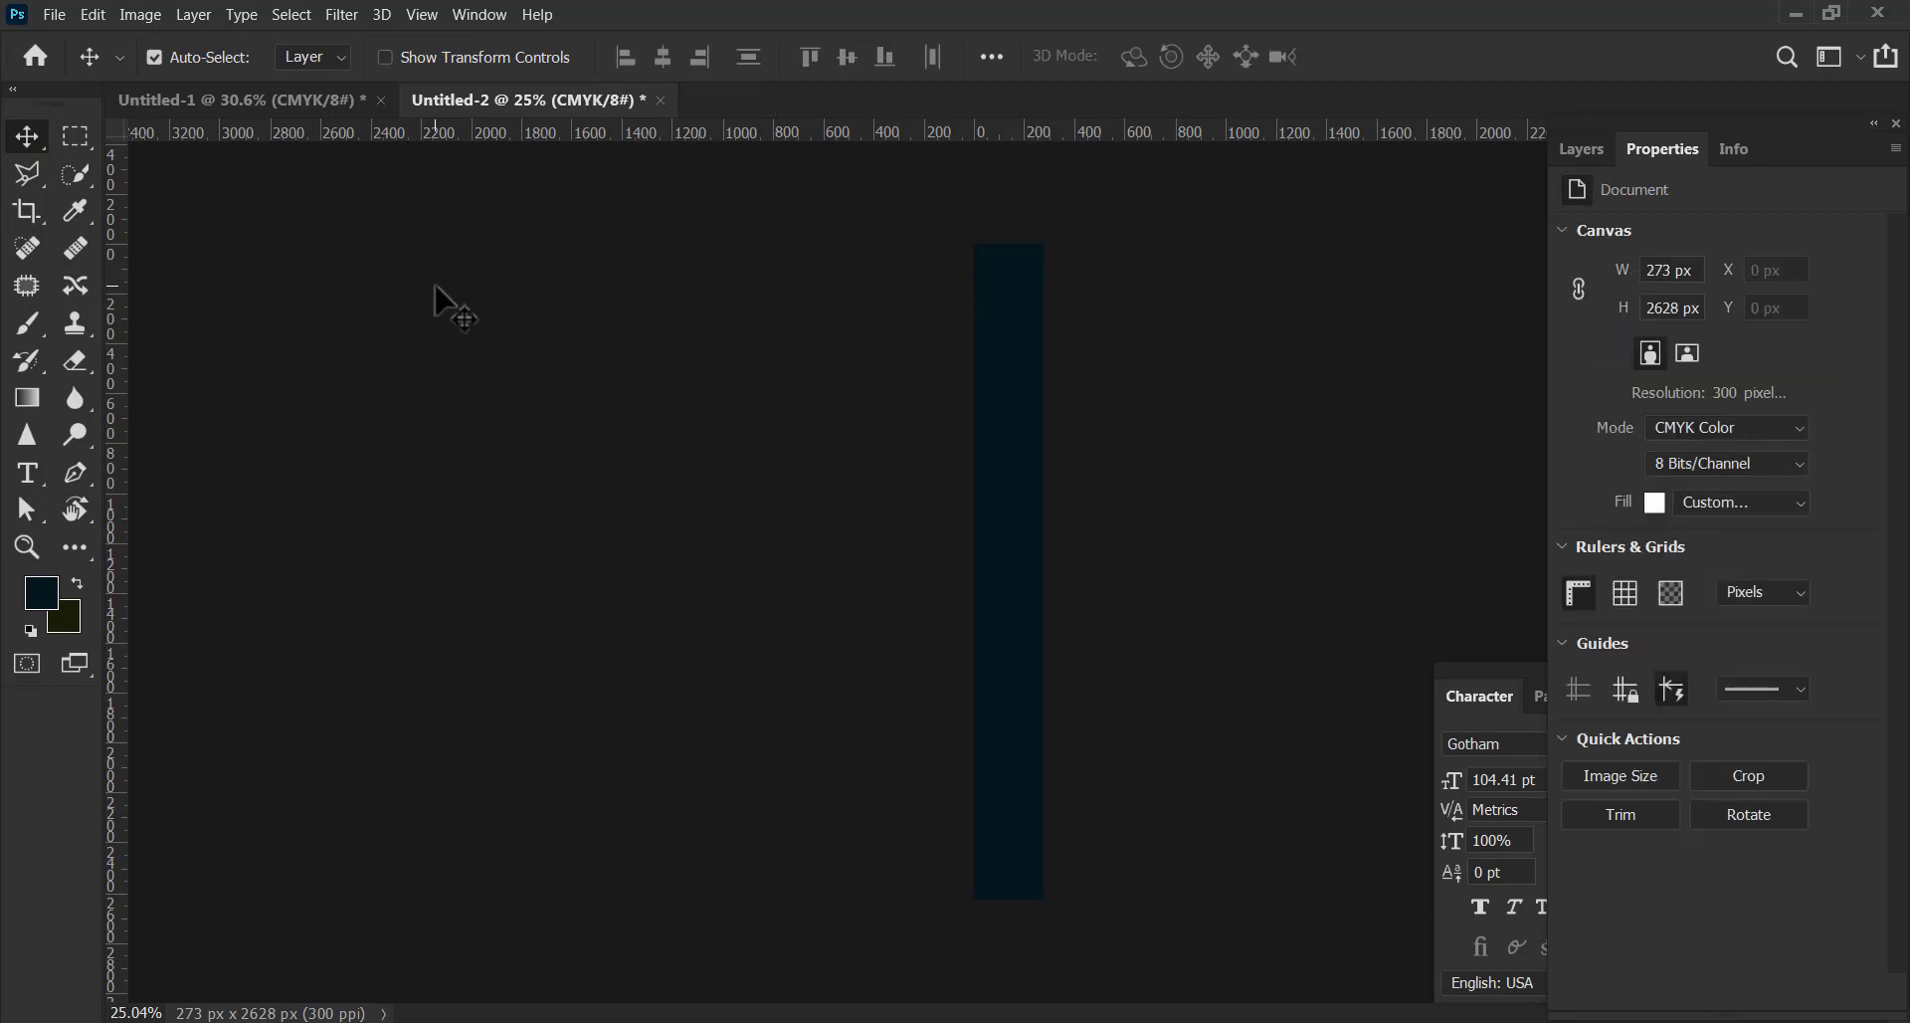
Copy both title layers onto the spine, rotate them -90°, shrink them and place them near the top.
click(239, 109)
click(1036, 263)
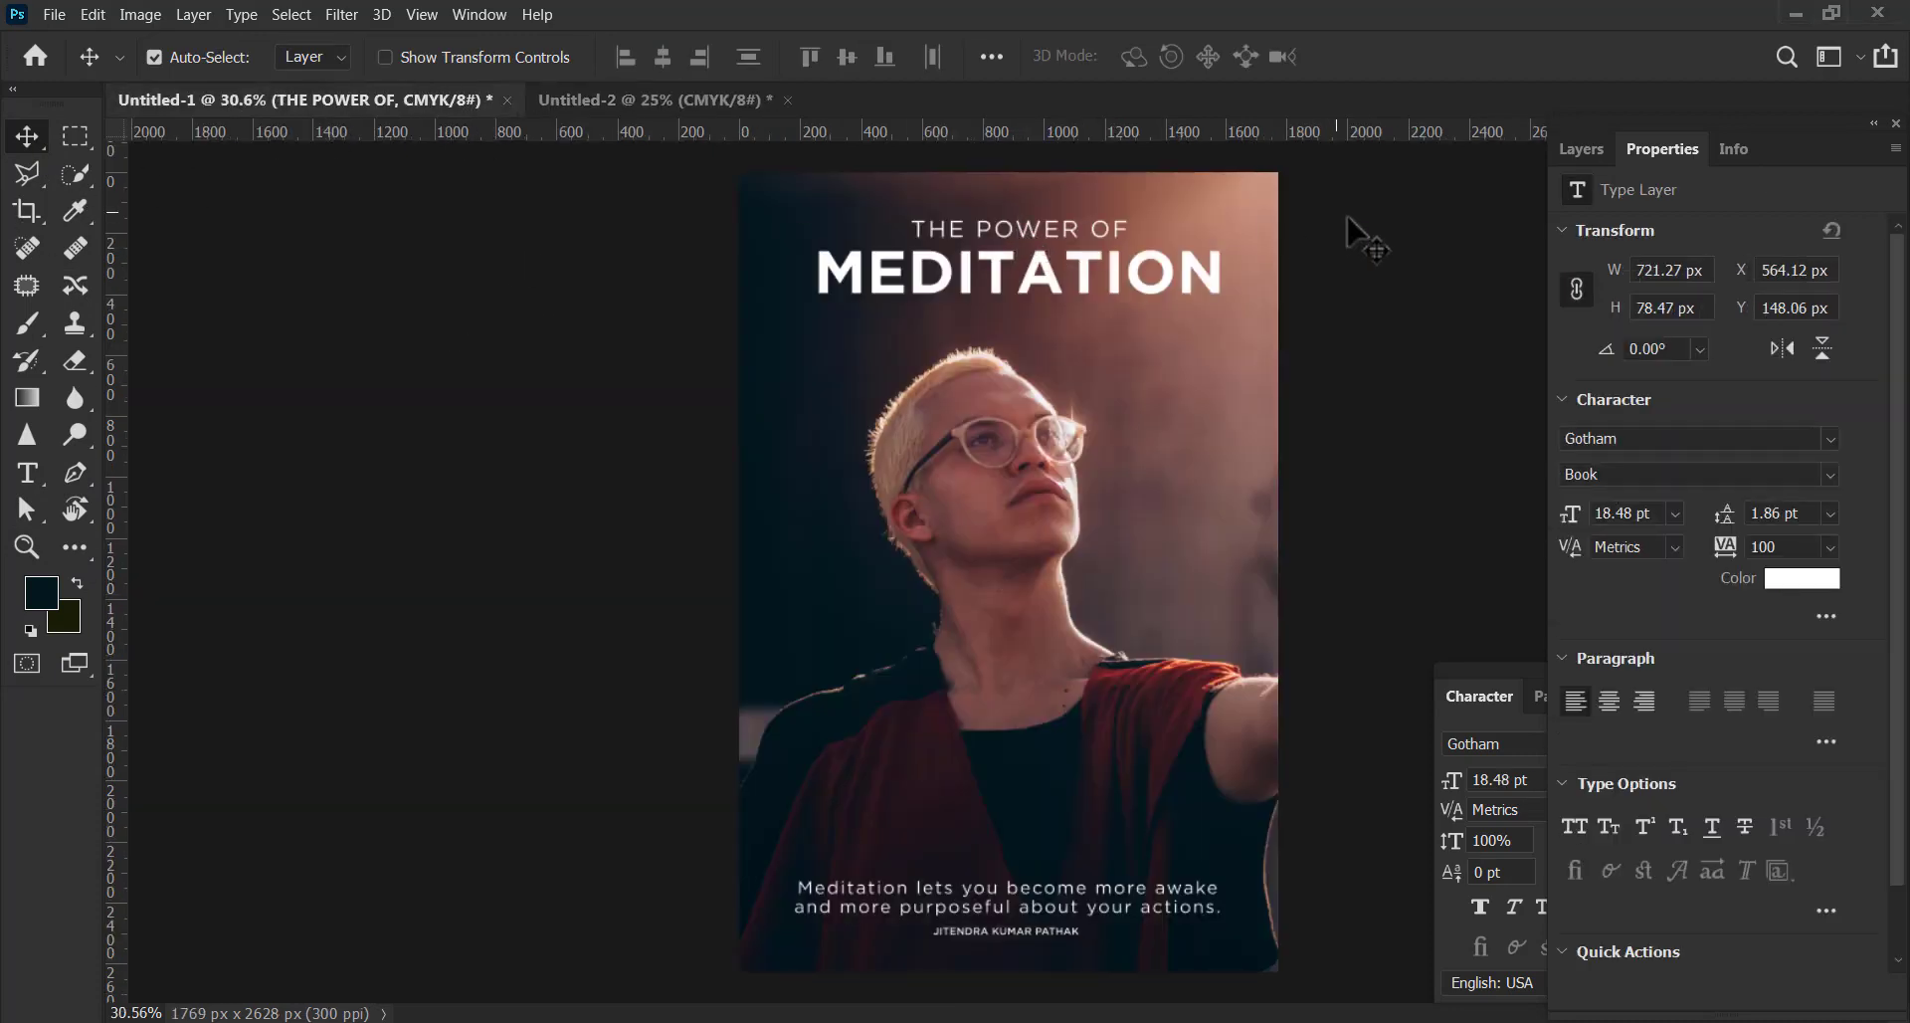
click(1581, 149)
ctrl+click(1681, 314)
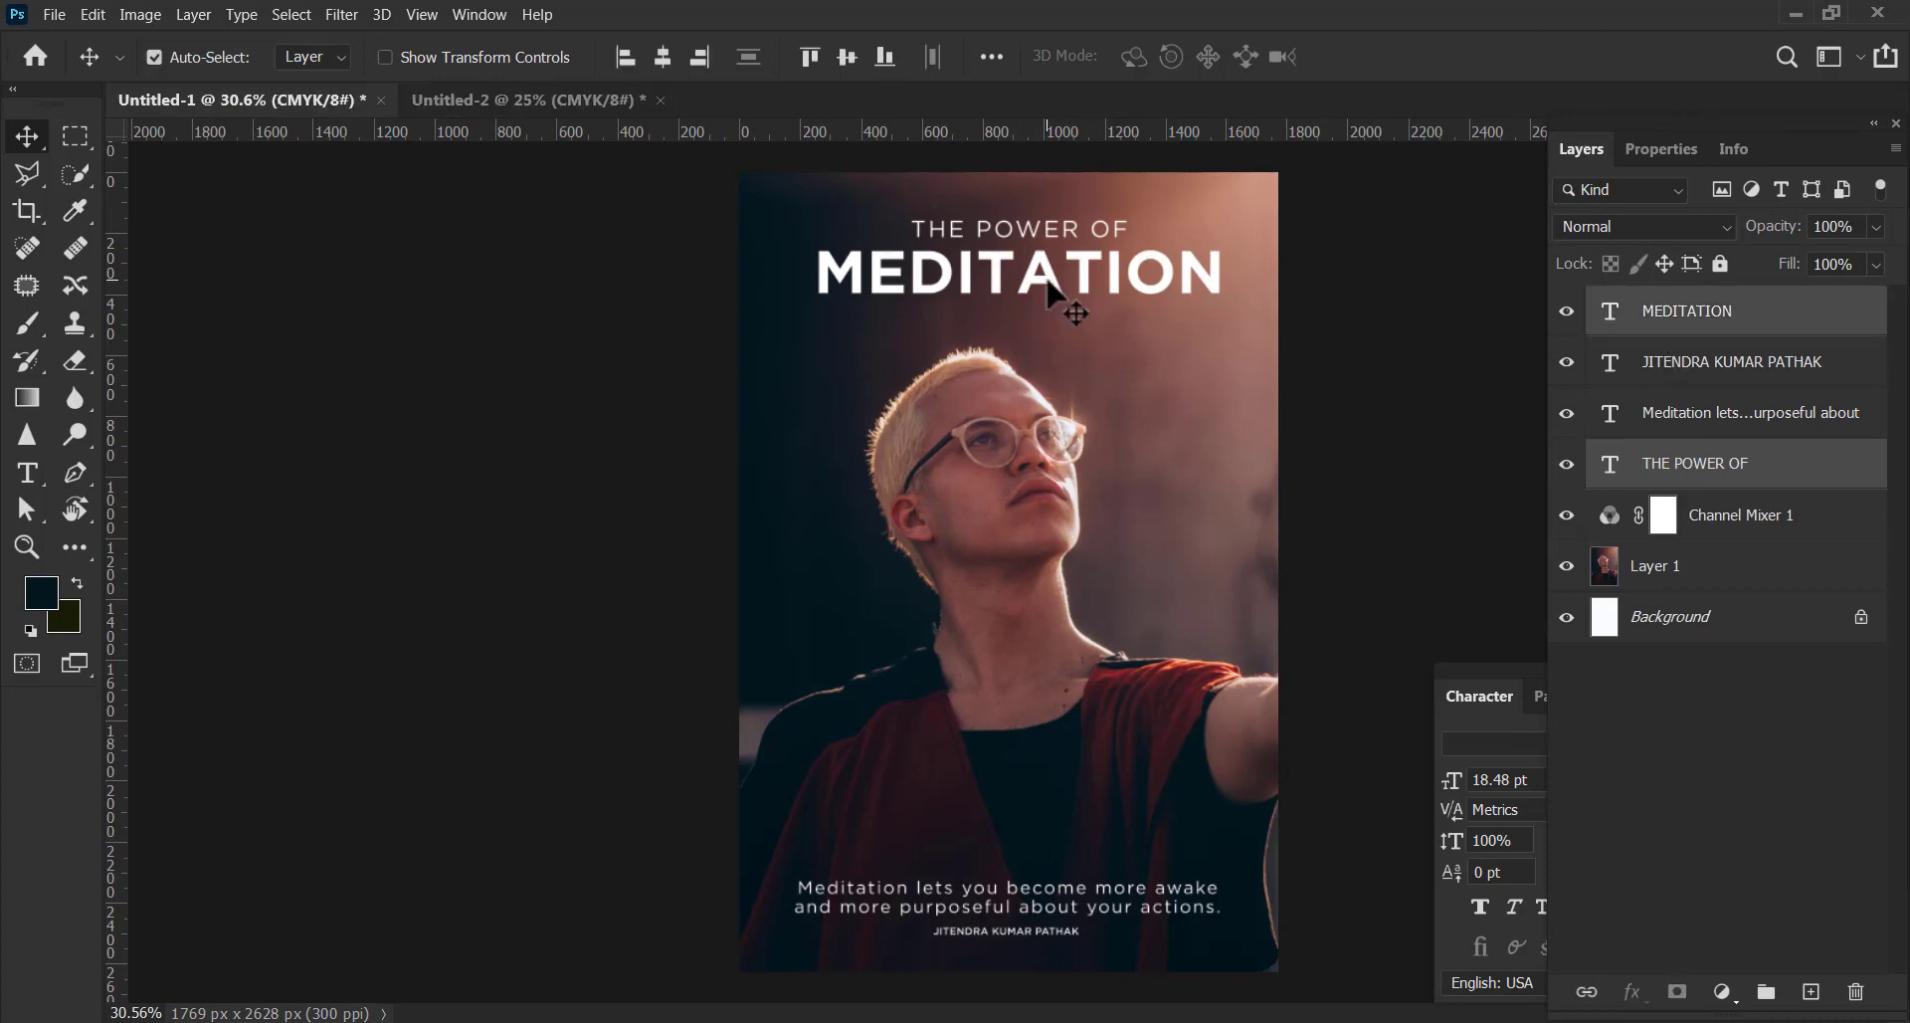
mouse_move(1074, 308)
mouse_down()
mouse_move(572, 109)
mouse_move(1011, 546)
mouse_up()
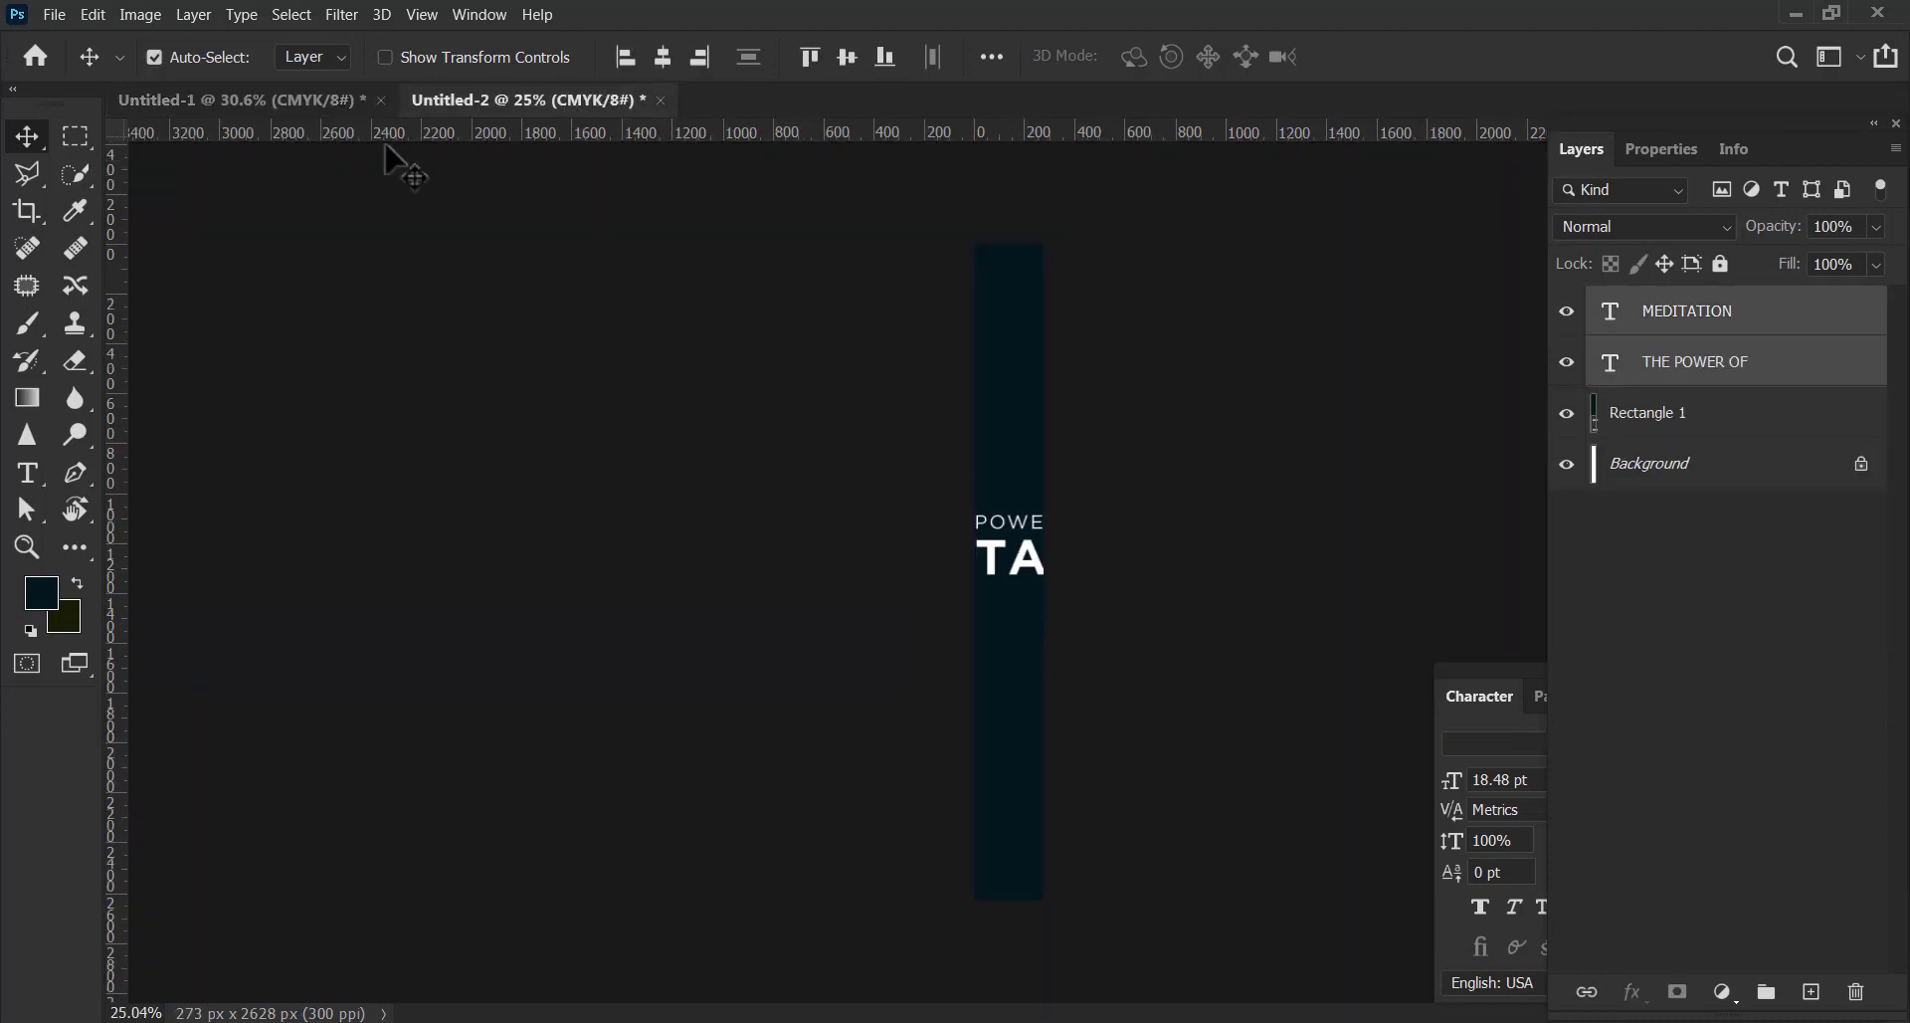
key(ctrl+t)
mouse_move(1180, 597)
mouse_down()
mouse_move(1132, 380)
mouse_move(1055, 373)
mouse_move(1017, 518)
mouse_up()
click(793, 55)
drag(1005, 637, 1011, 433)
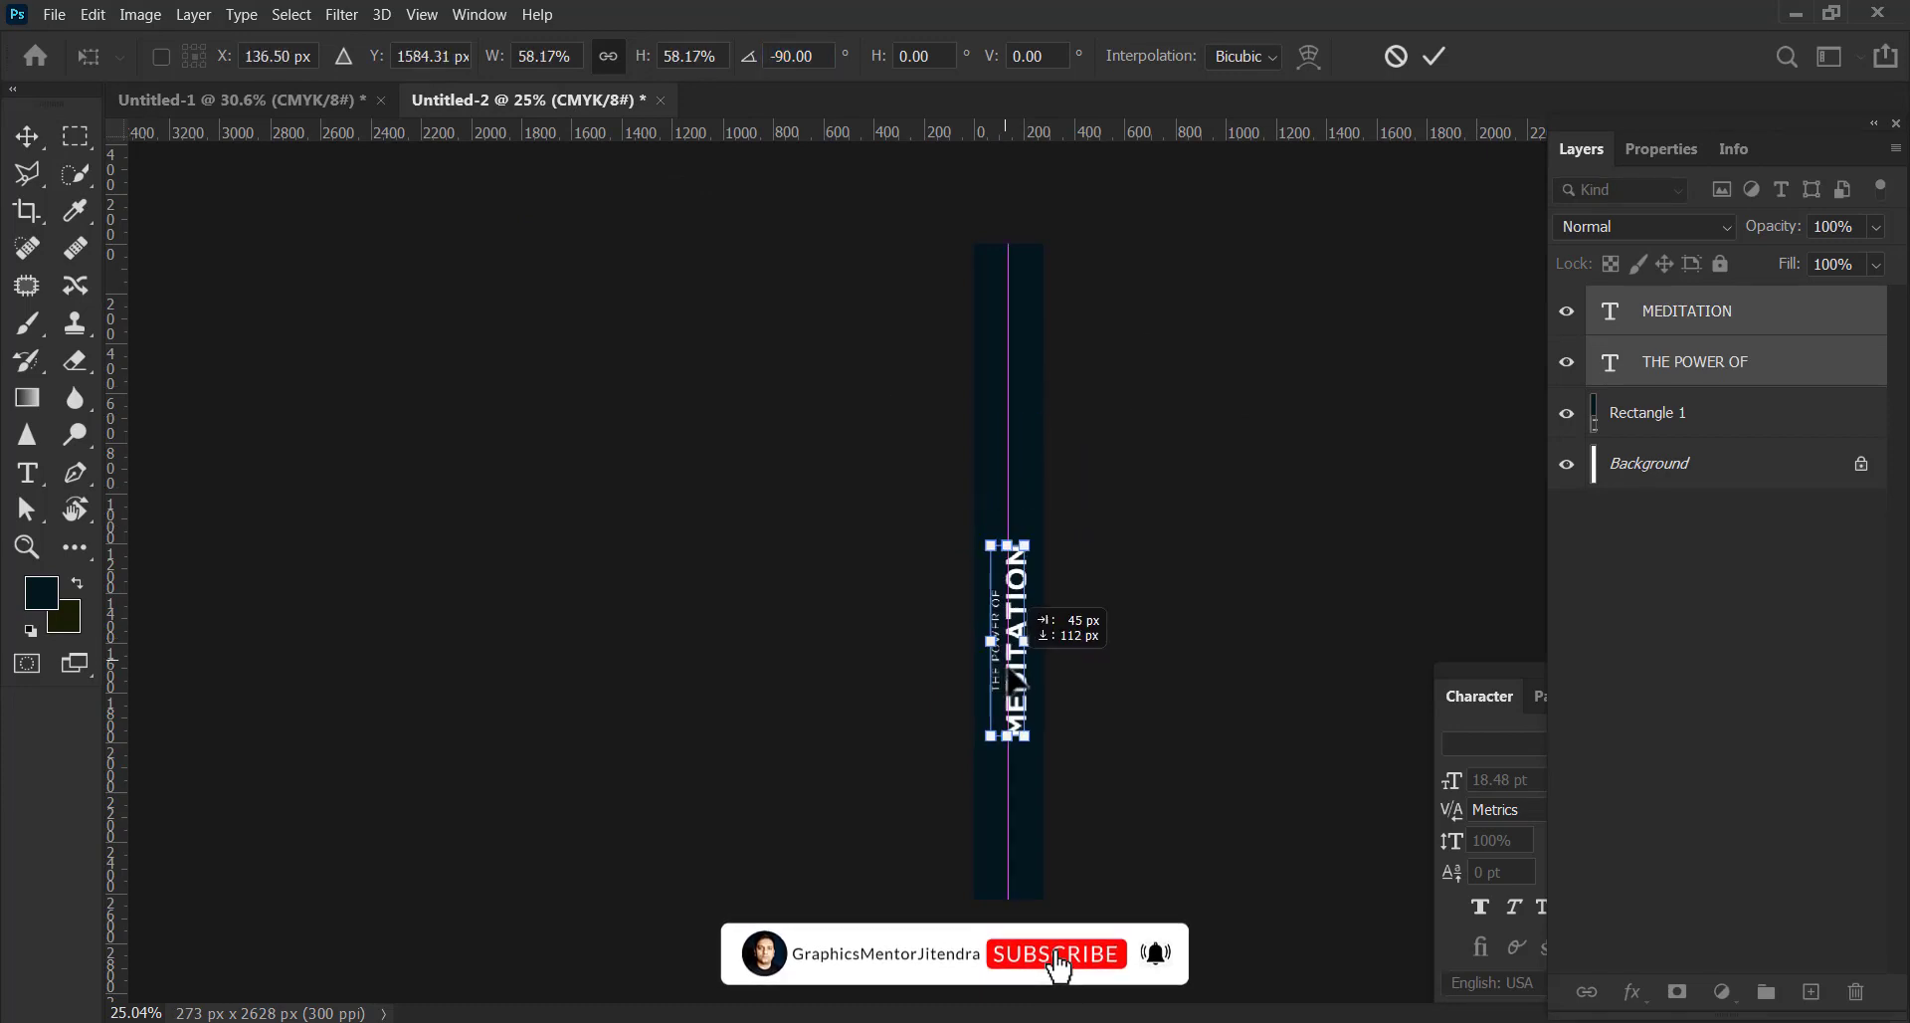
key(Return)
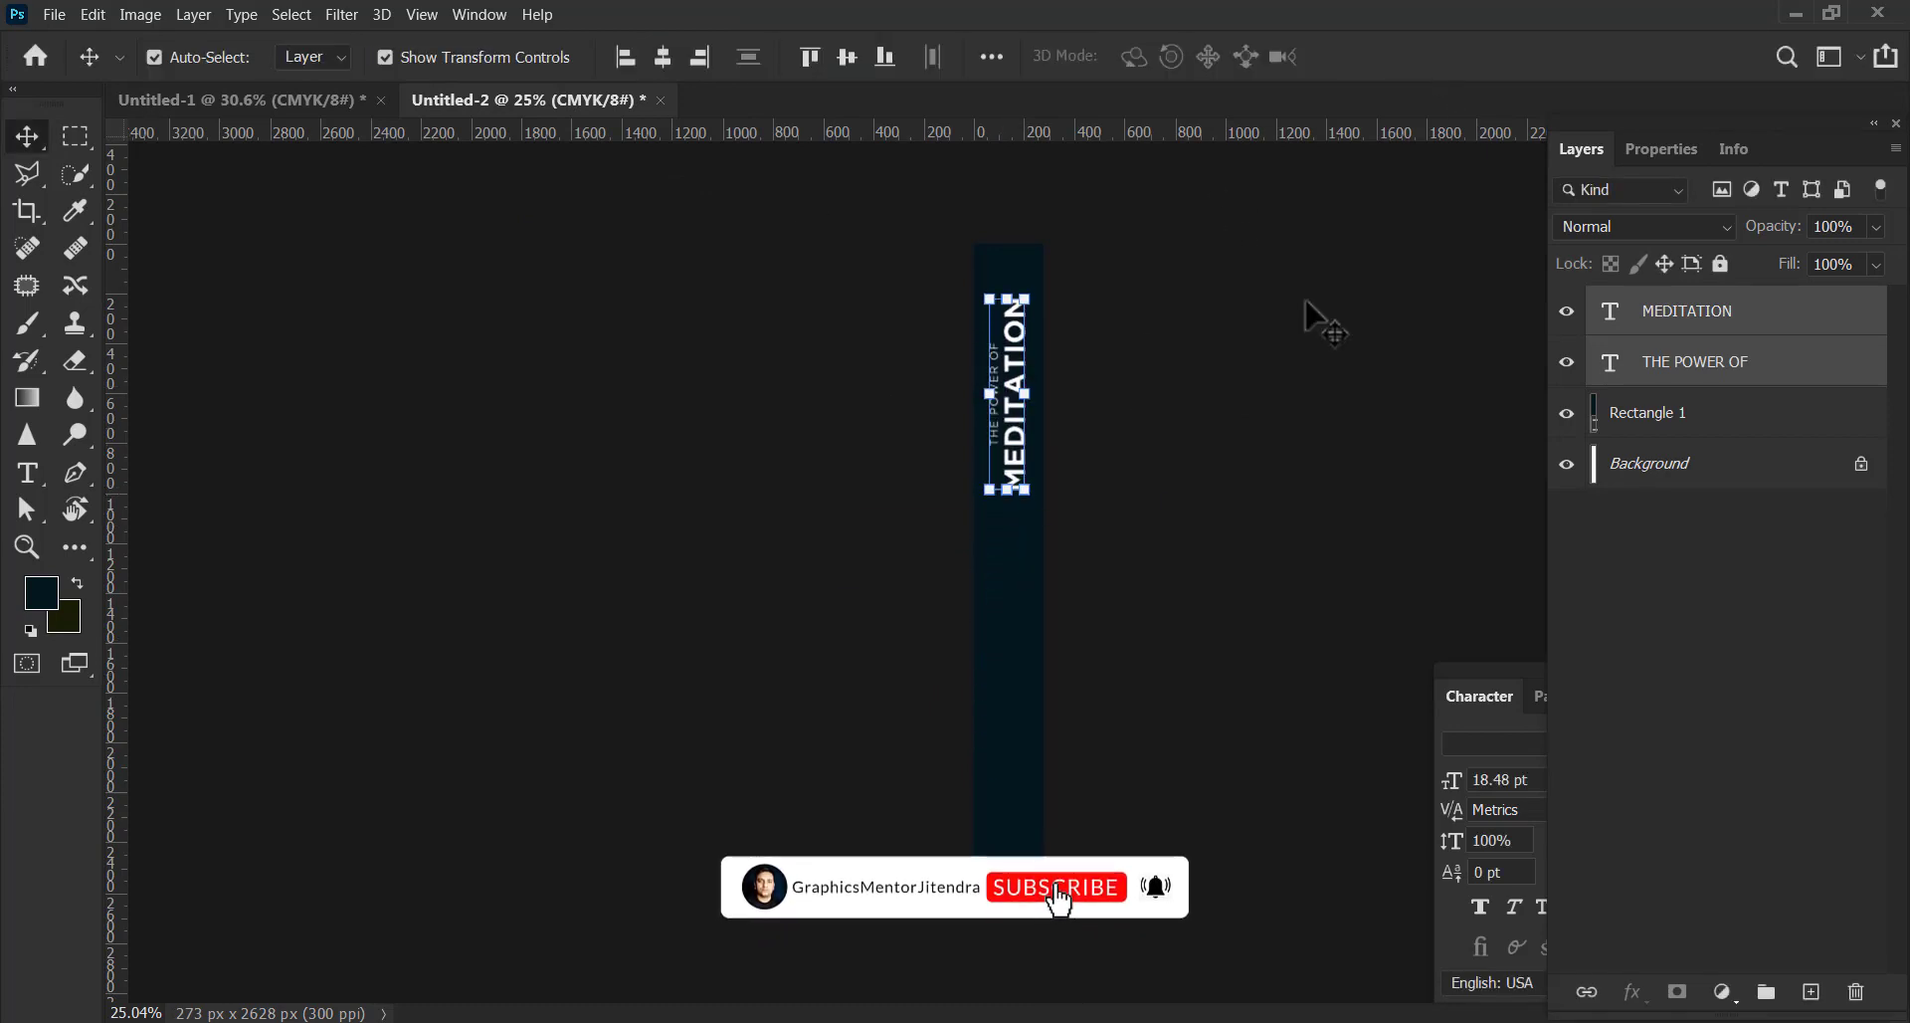
click(1323, 320)
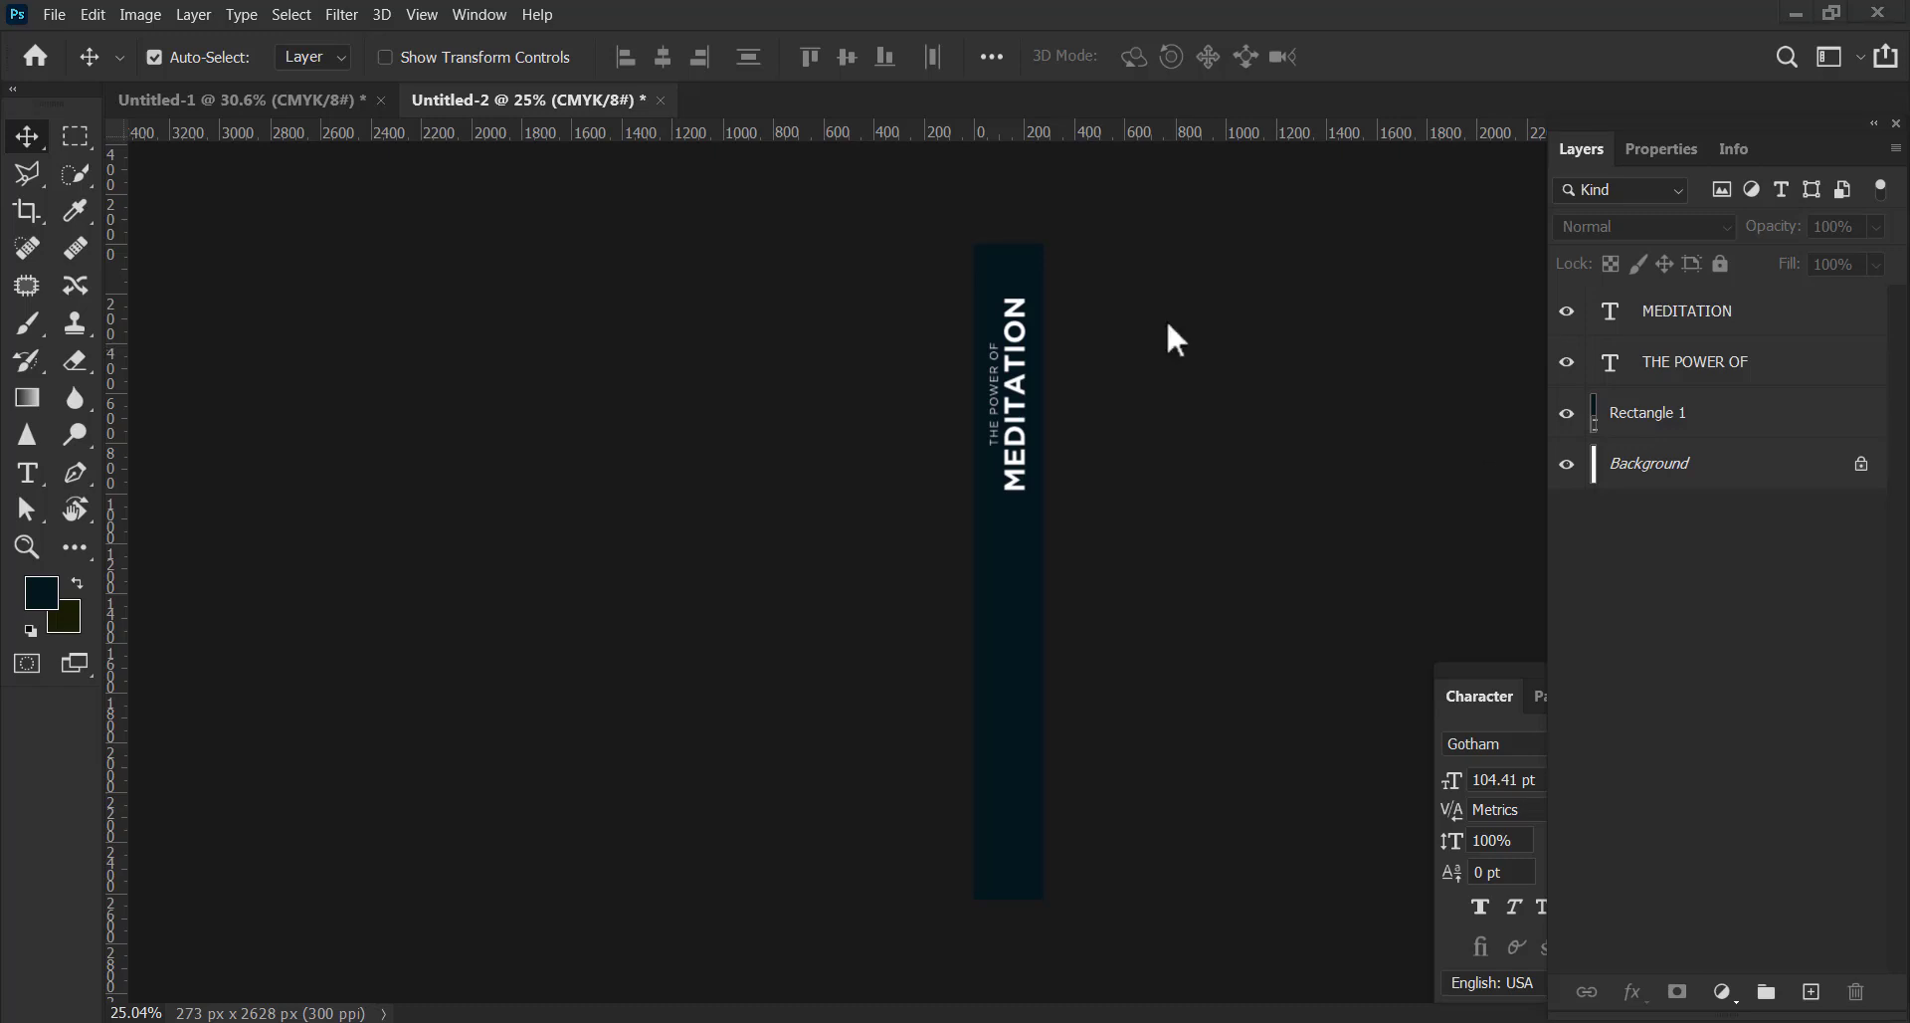
click(321, 104)
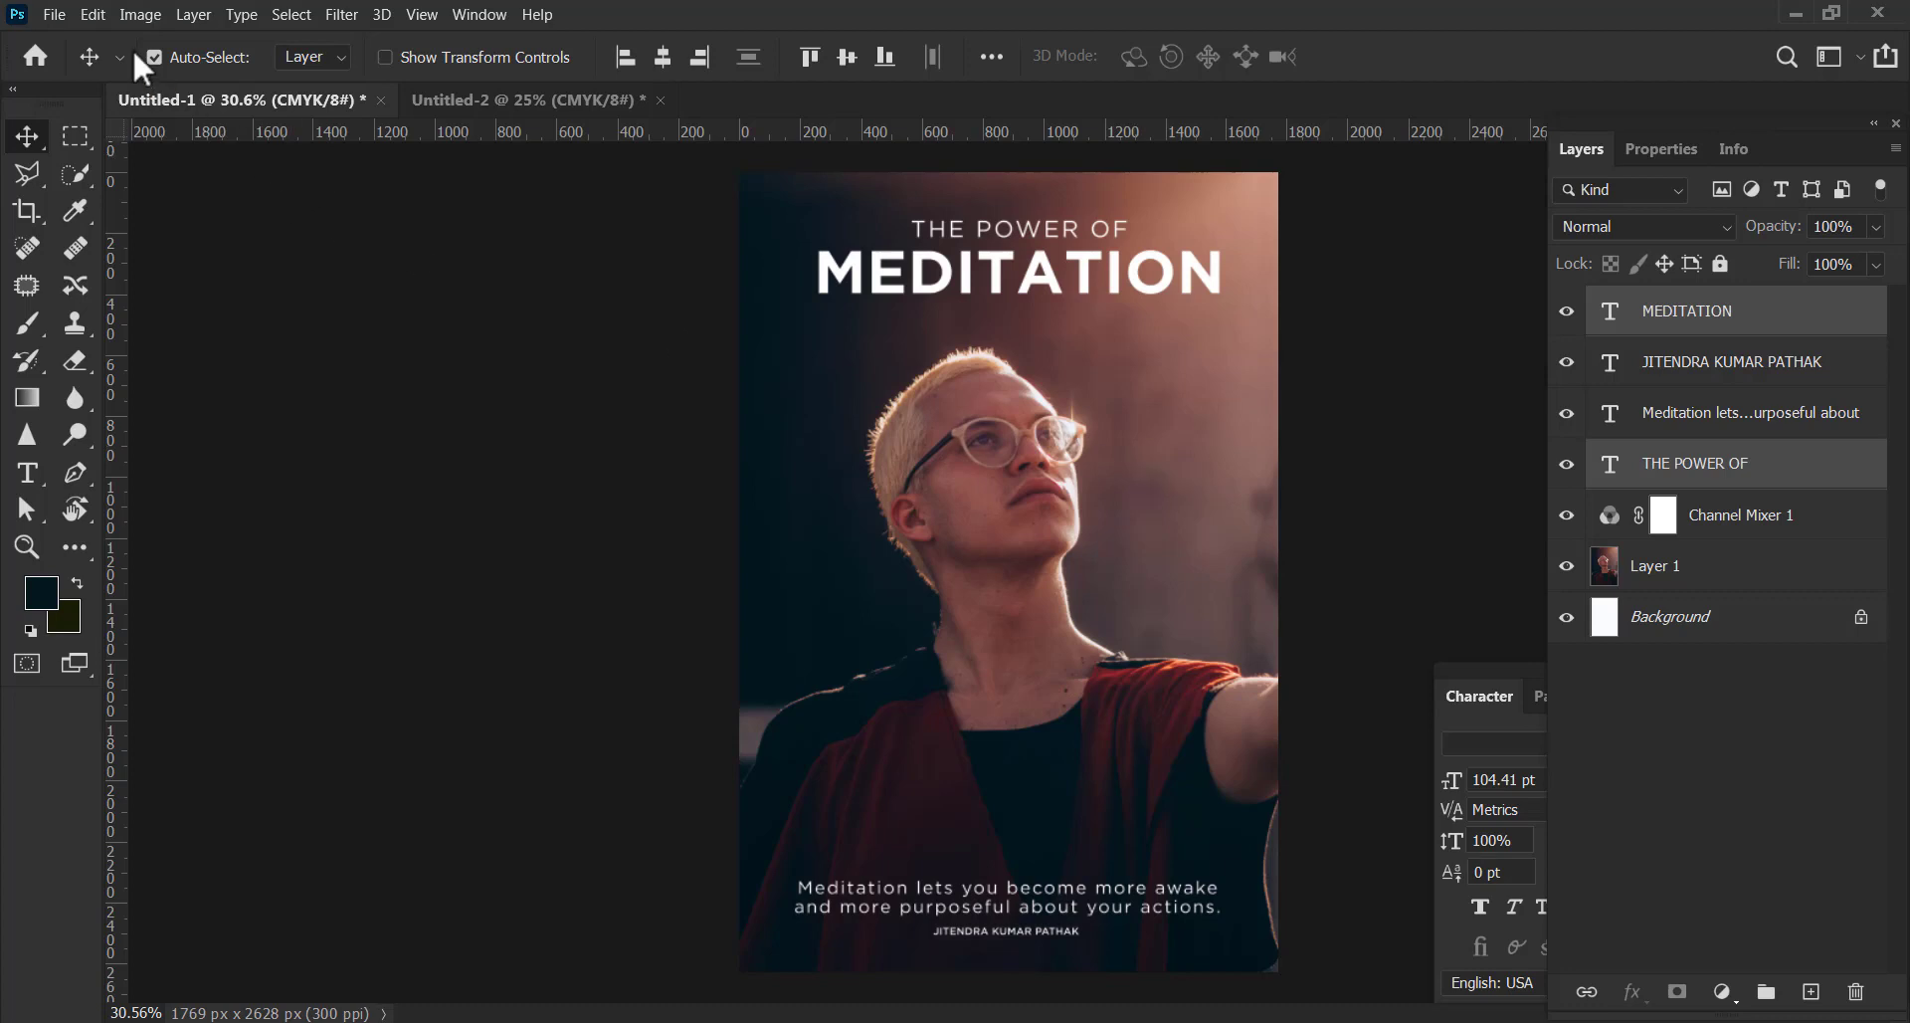
Save the cover poster as a maximum-quality JPEG named BOOK COVER.
click(54, 16)
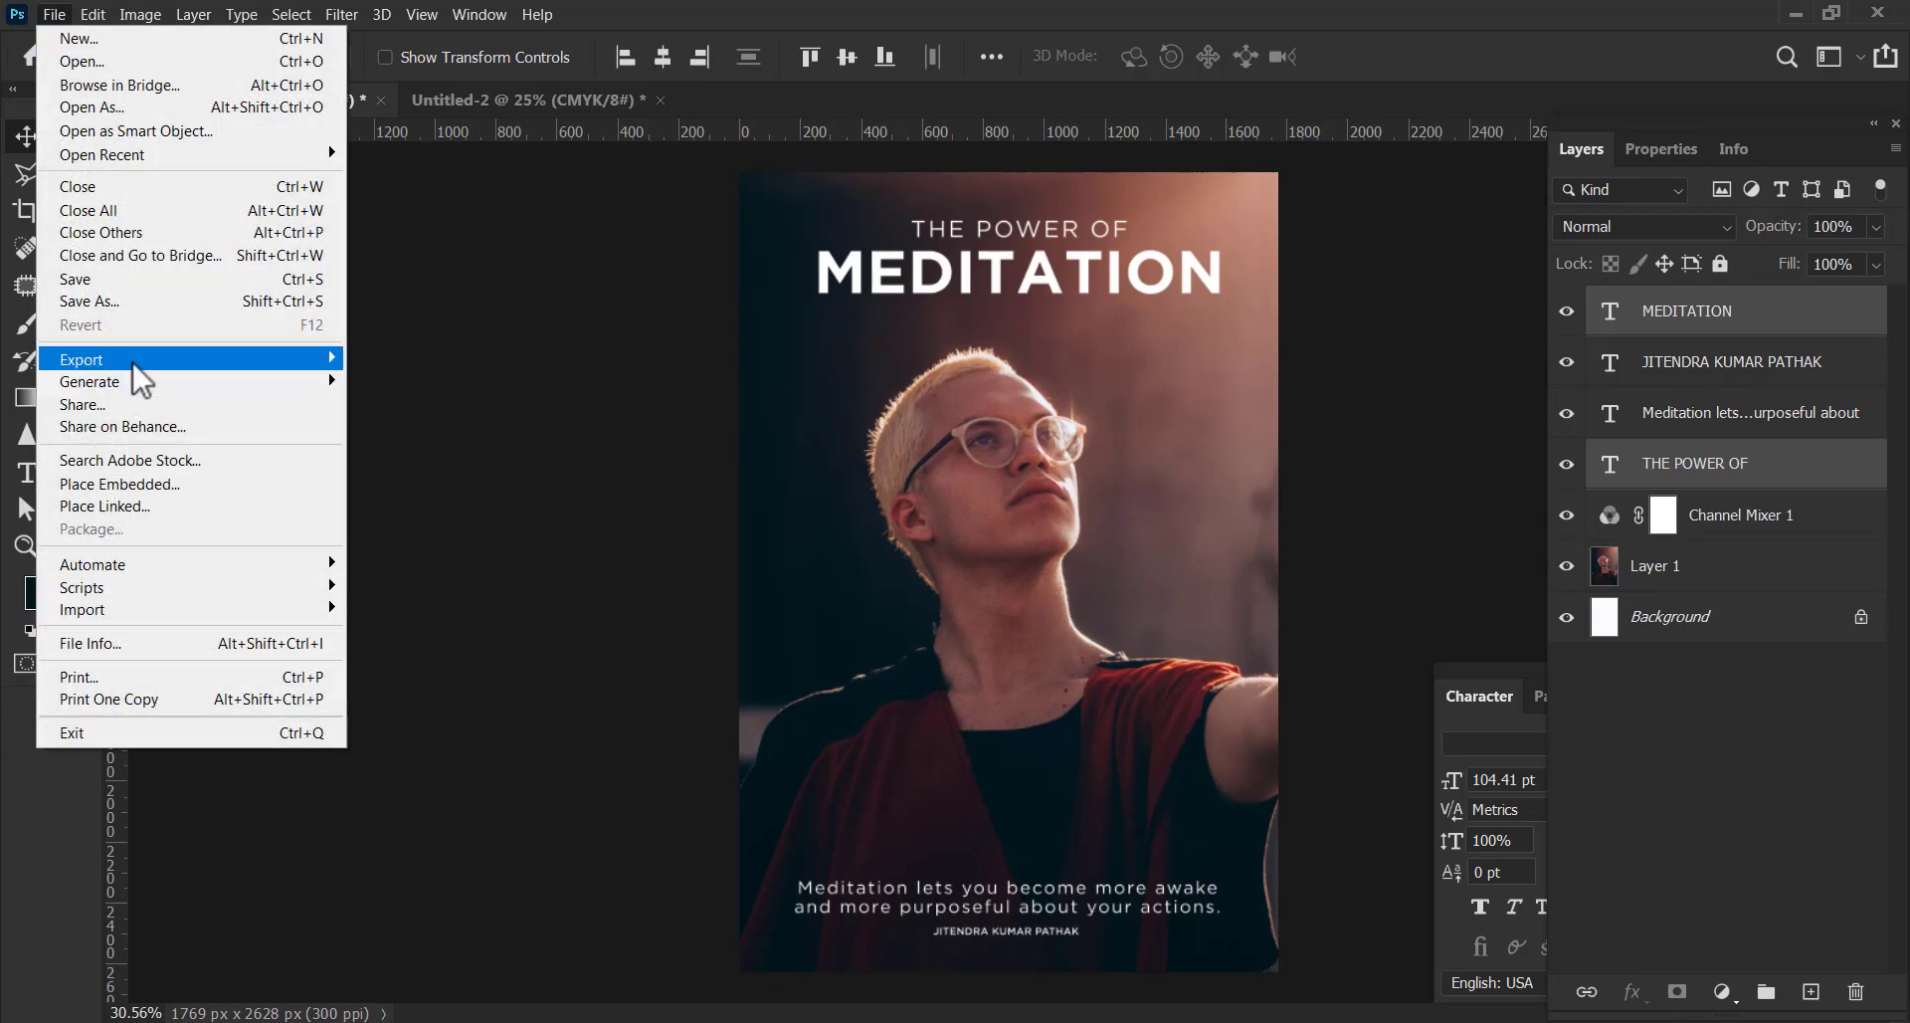
mouse_move(82, 361)
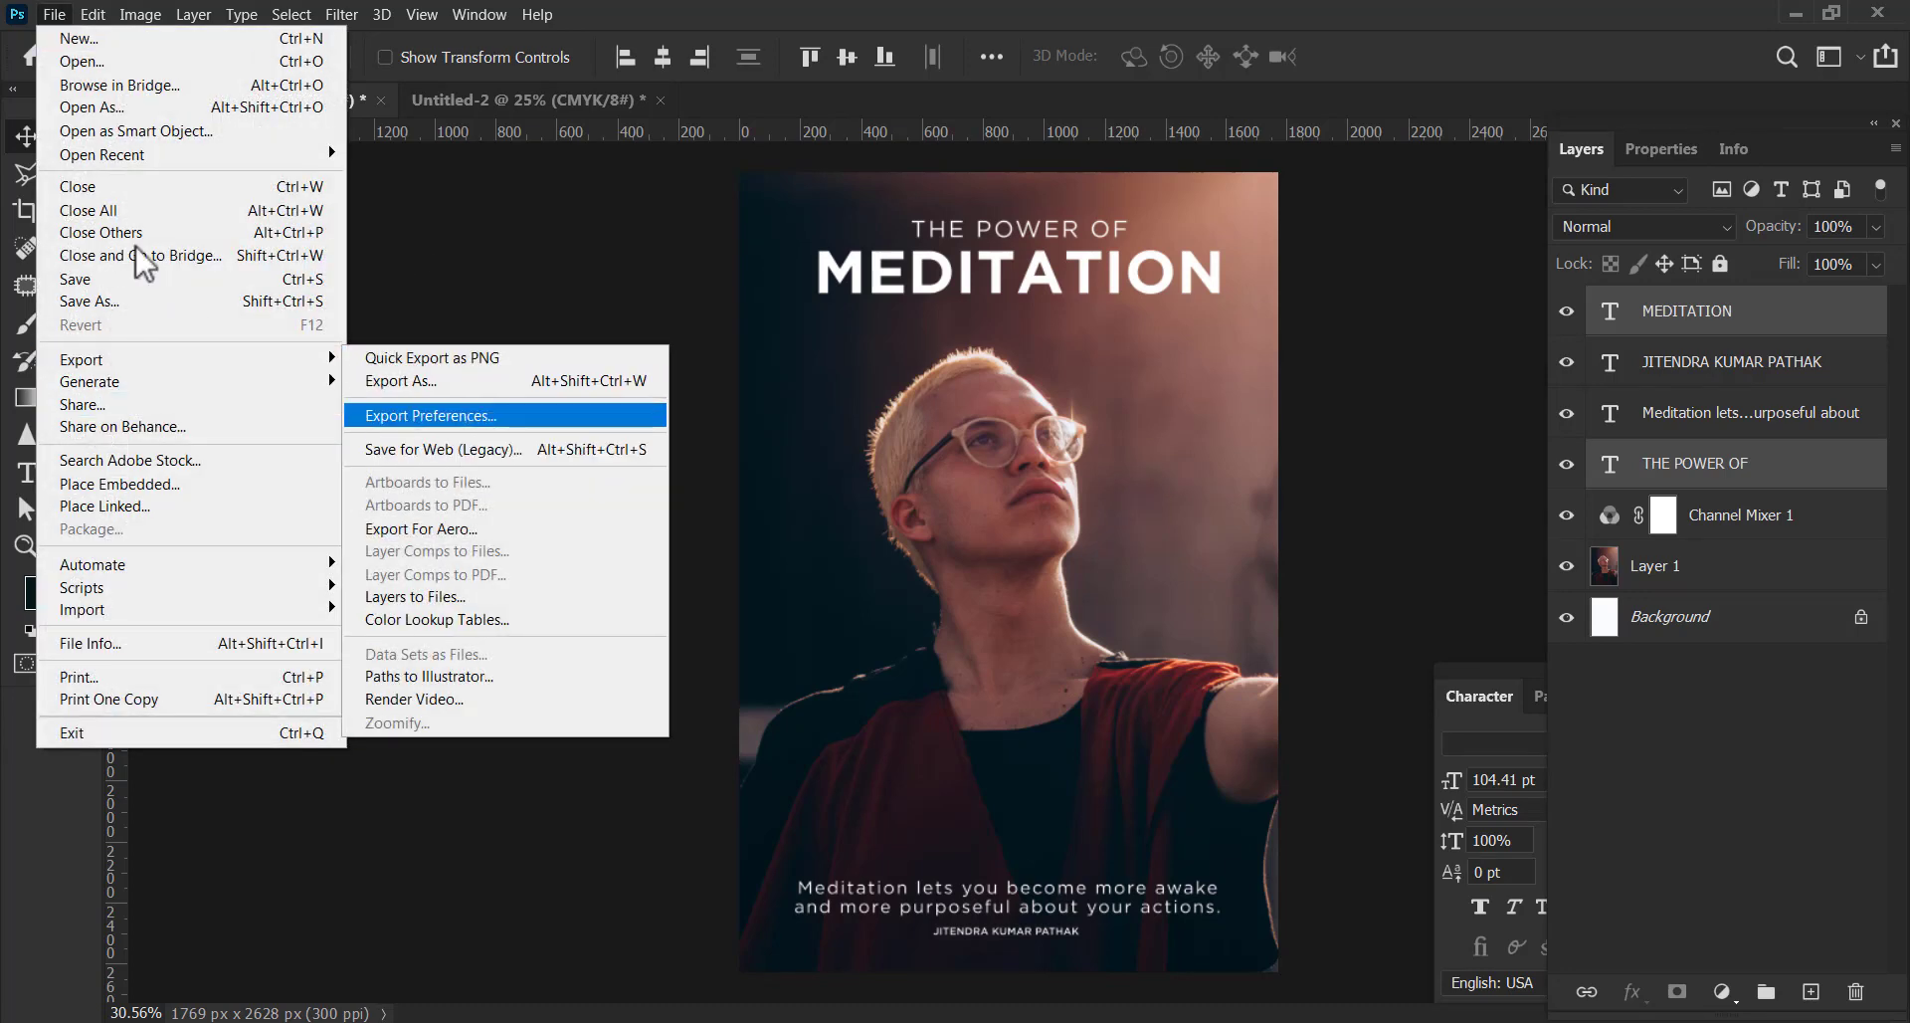
click(90, 300)
text(BOOK COVER)
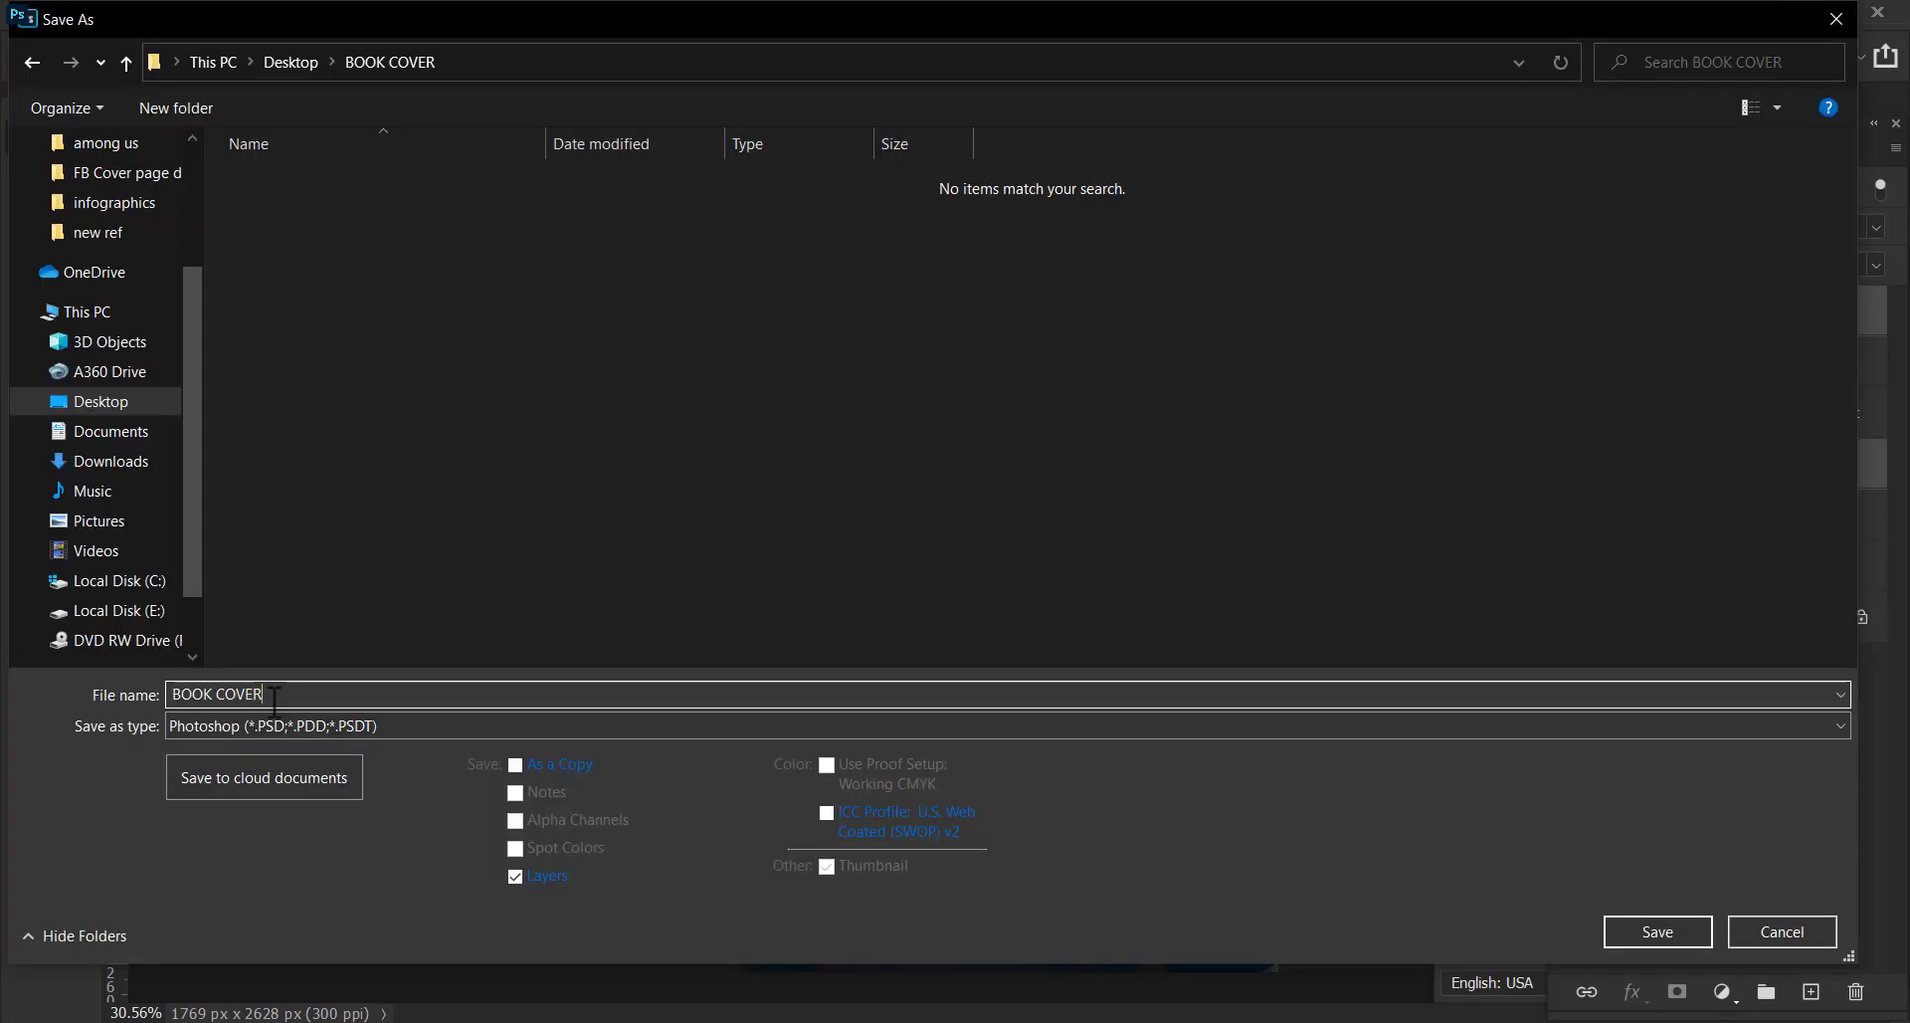
click(248, 724)
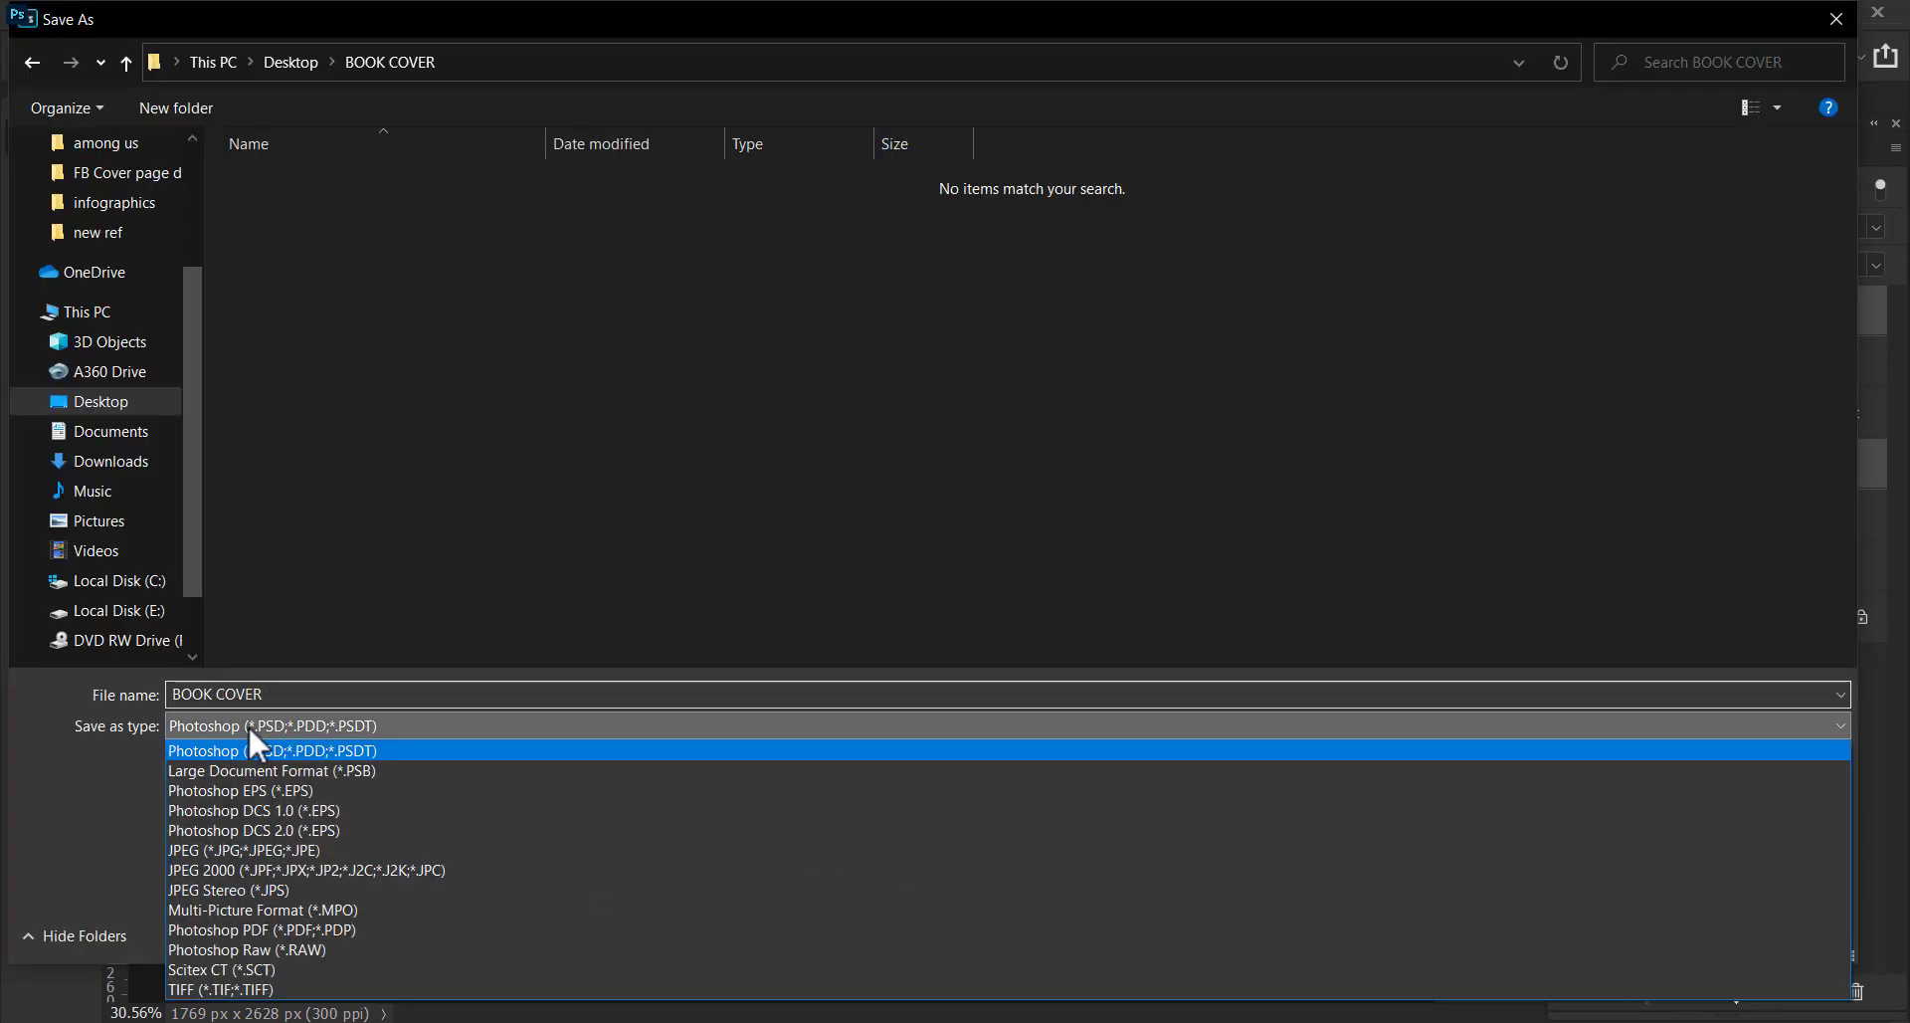
click(242, 848)
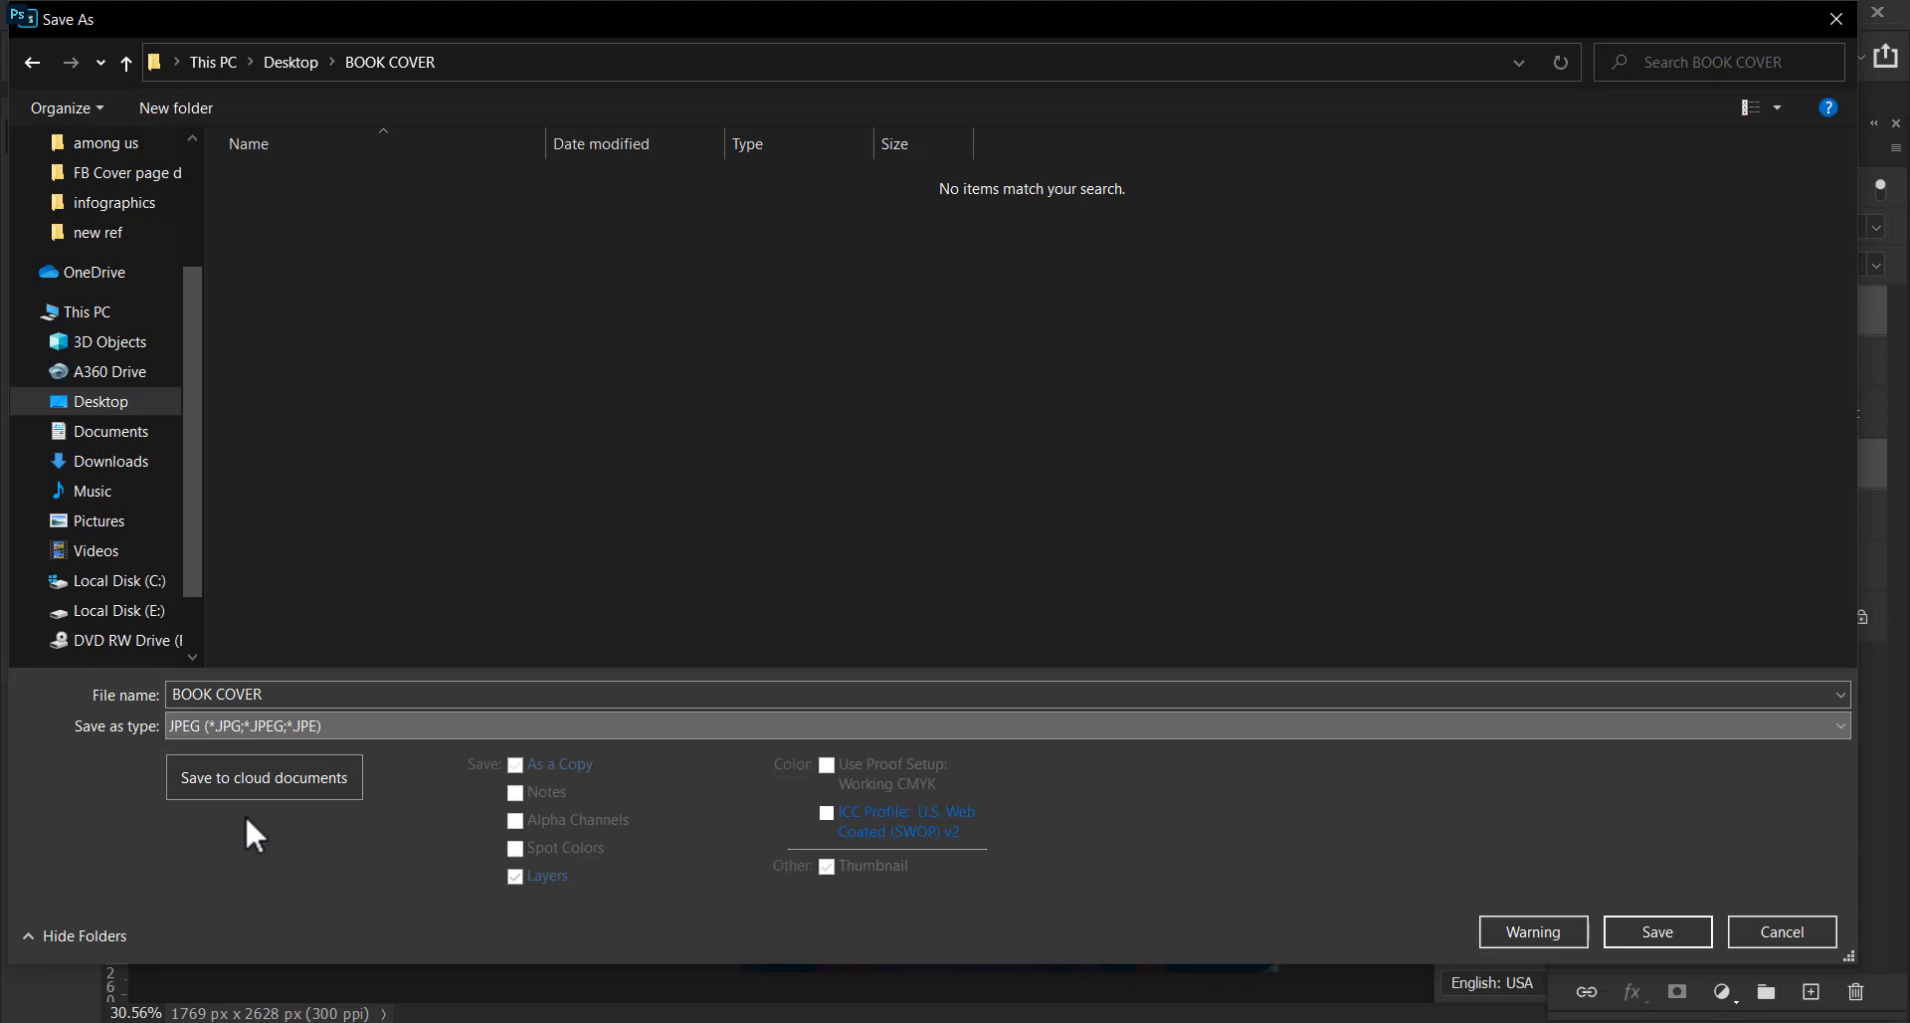
click(1615, 934)
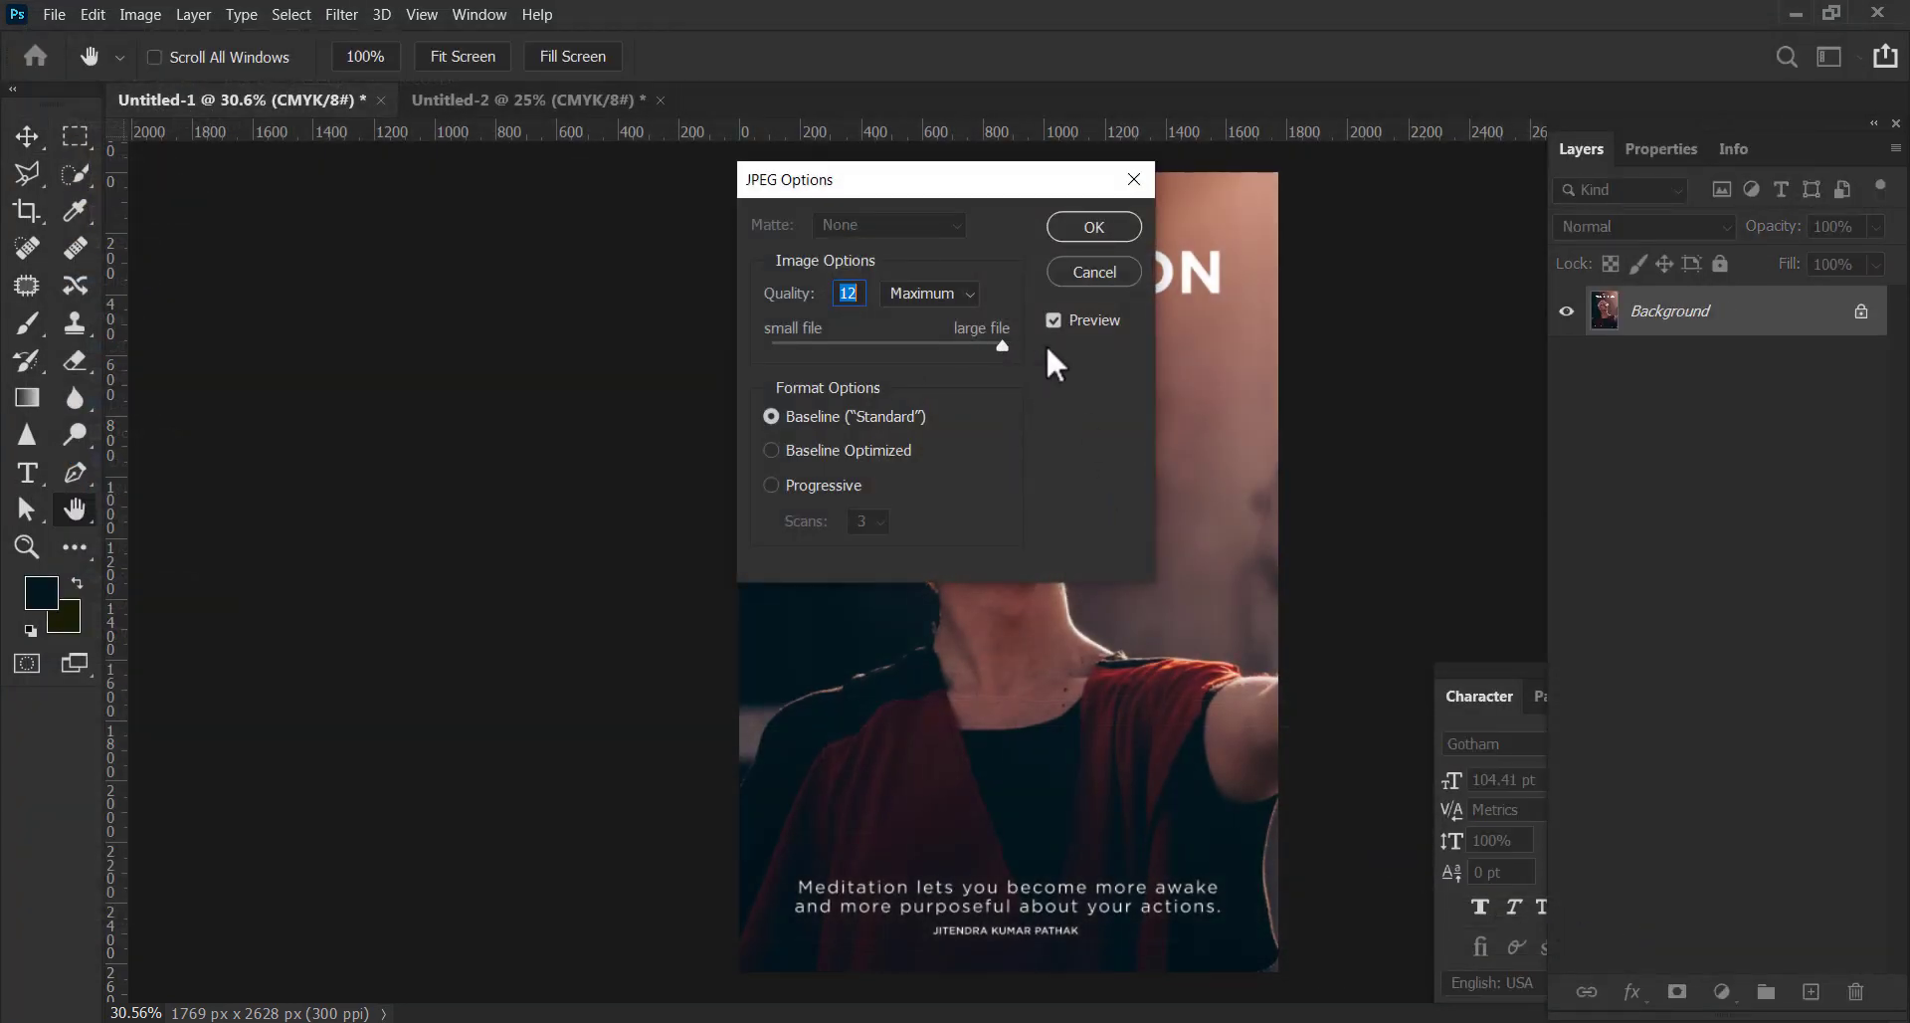
click(1081, 231)
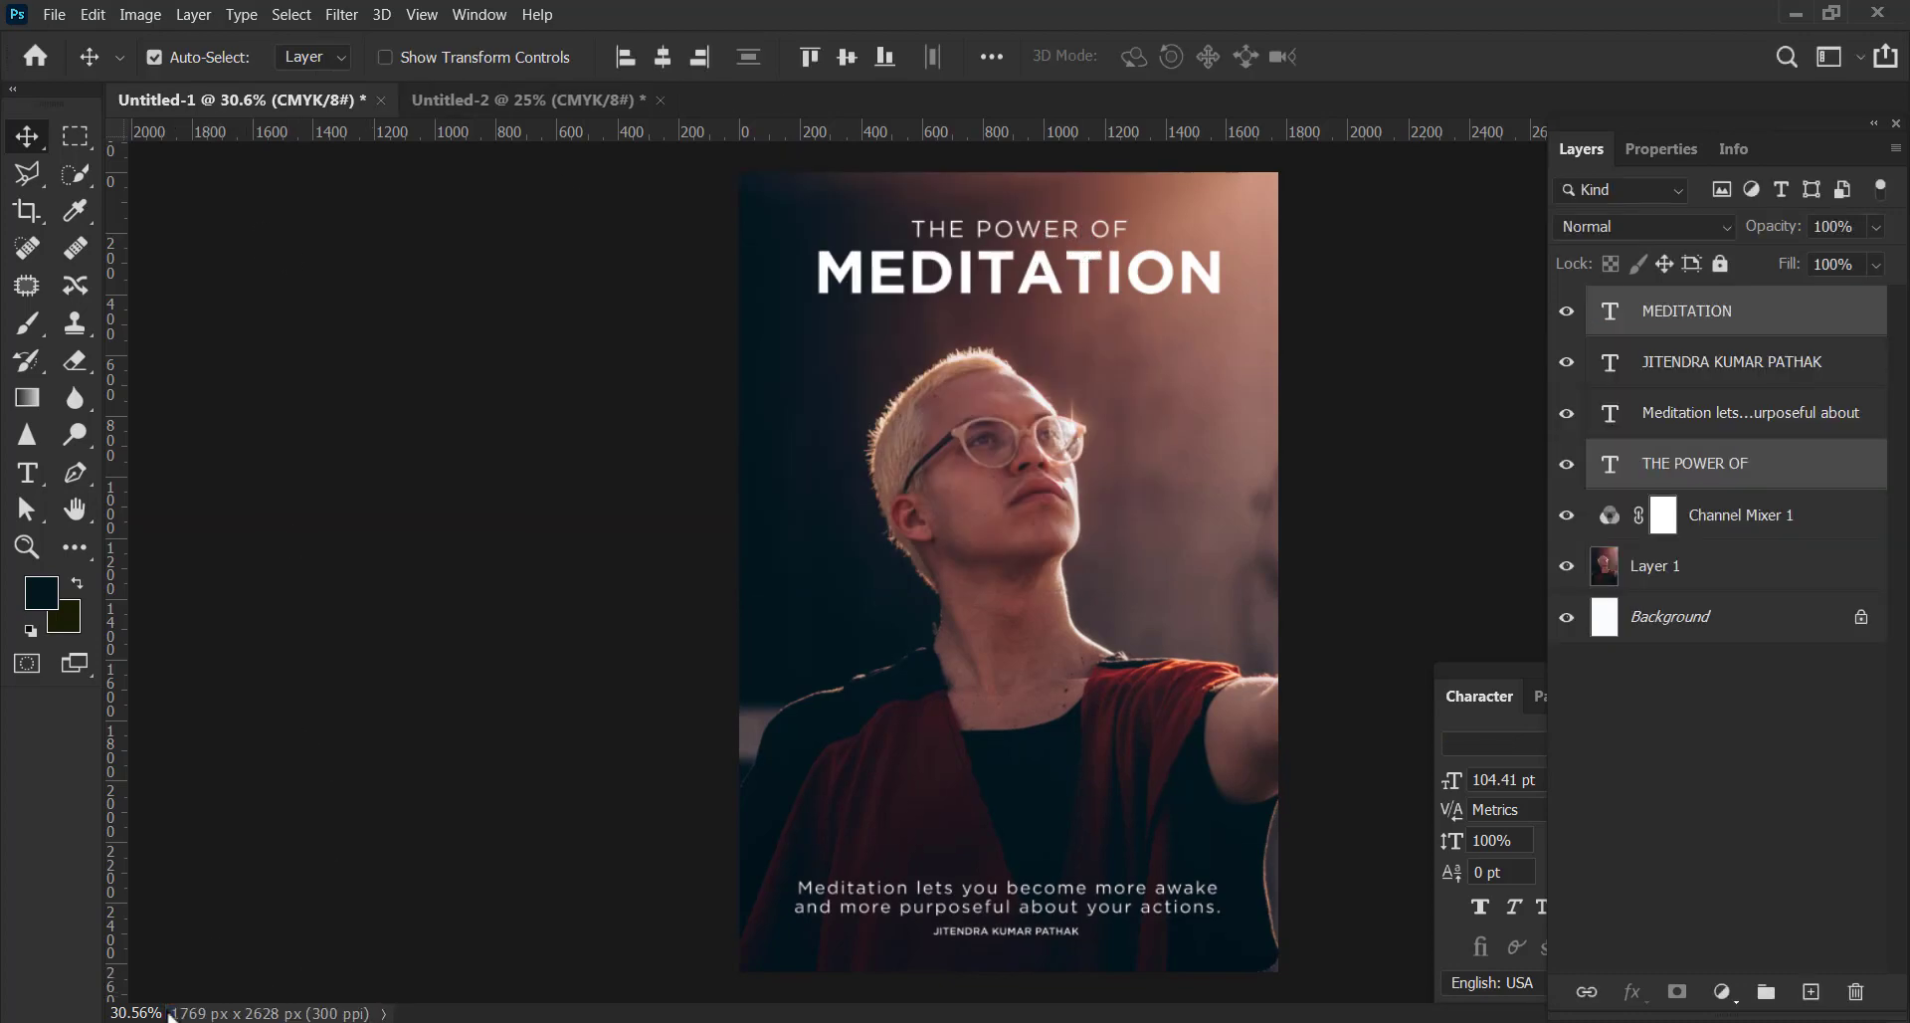
Save the spine document as a maximum-quality JPEG named SIDE.
click(454, 107)
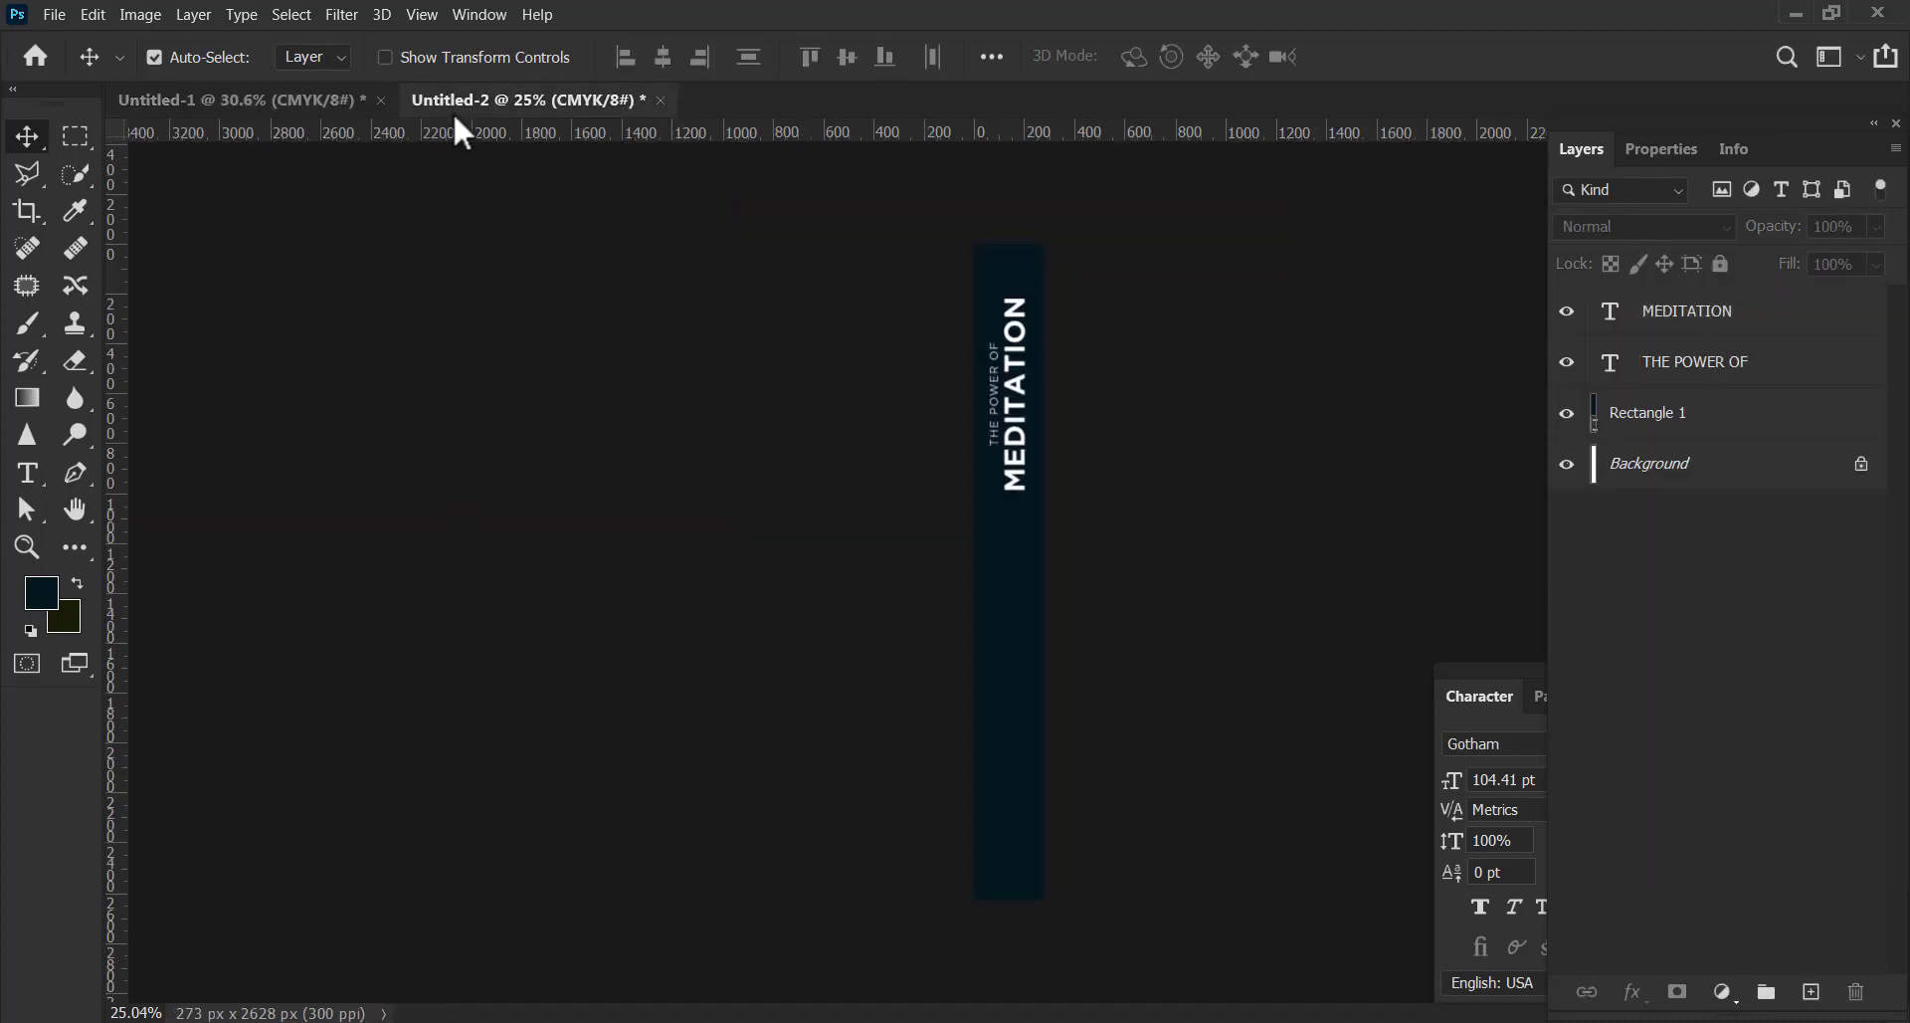
click(52, 18)
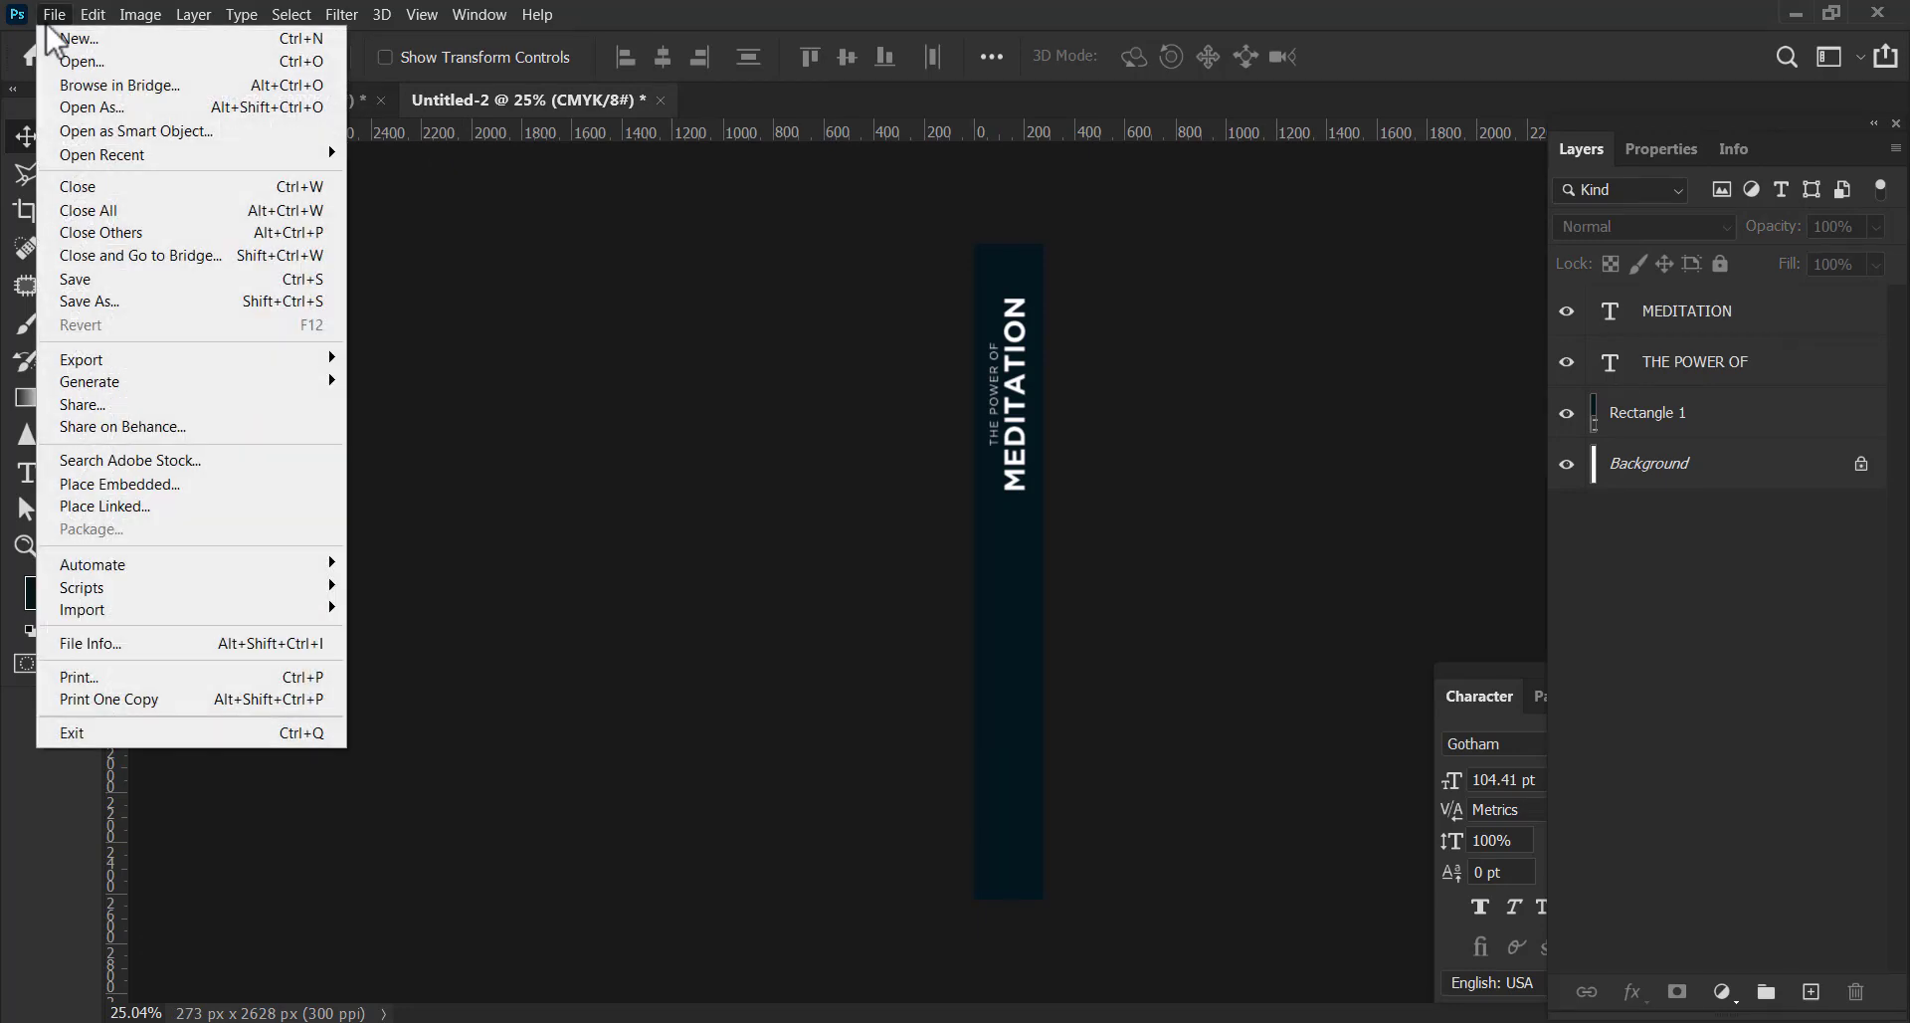
click(100, 307)
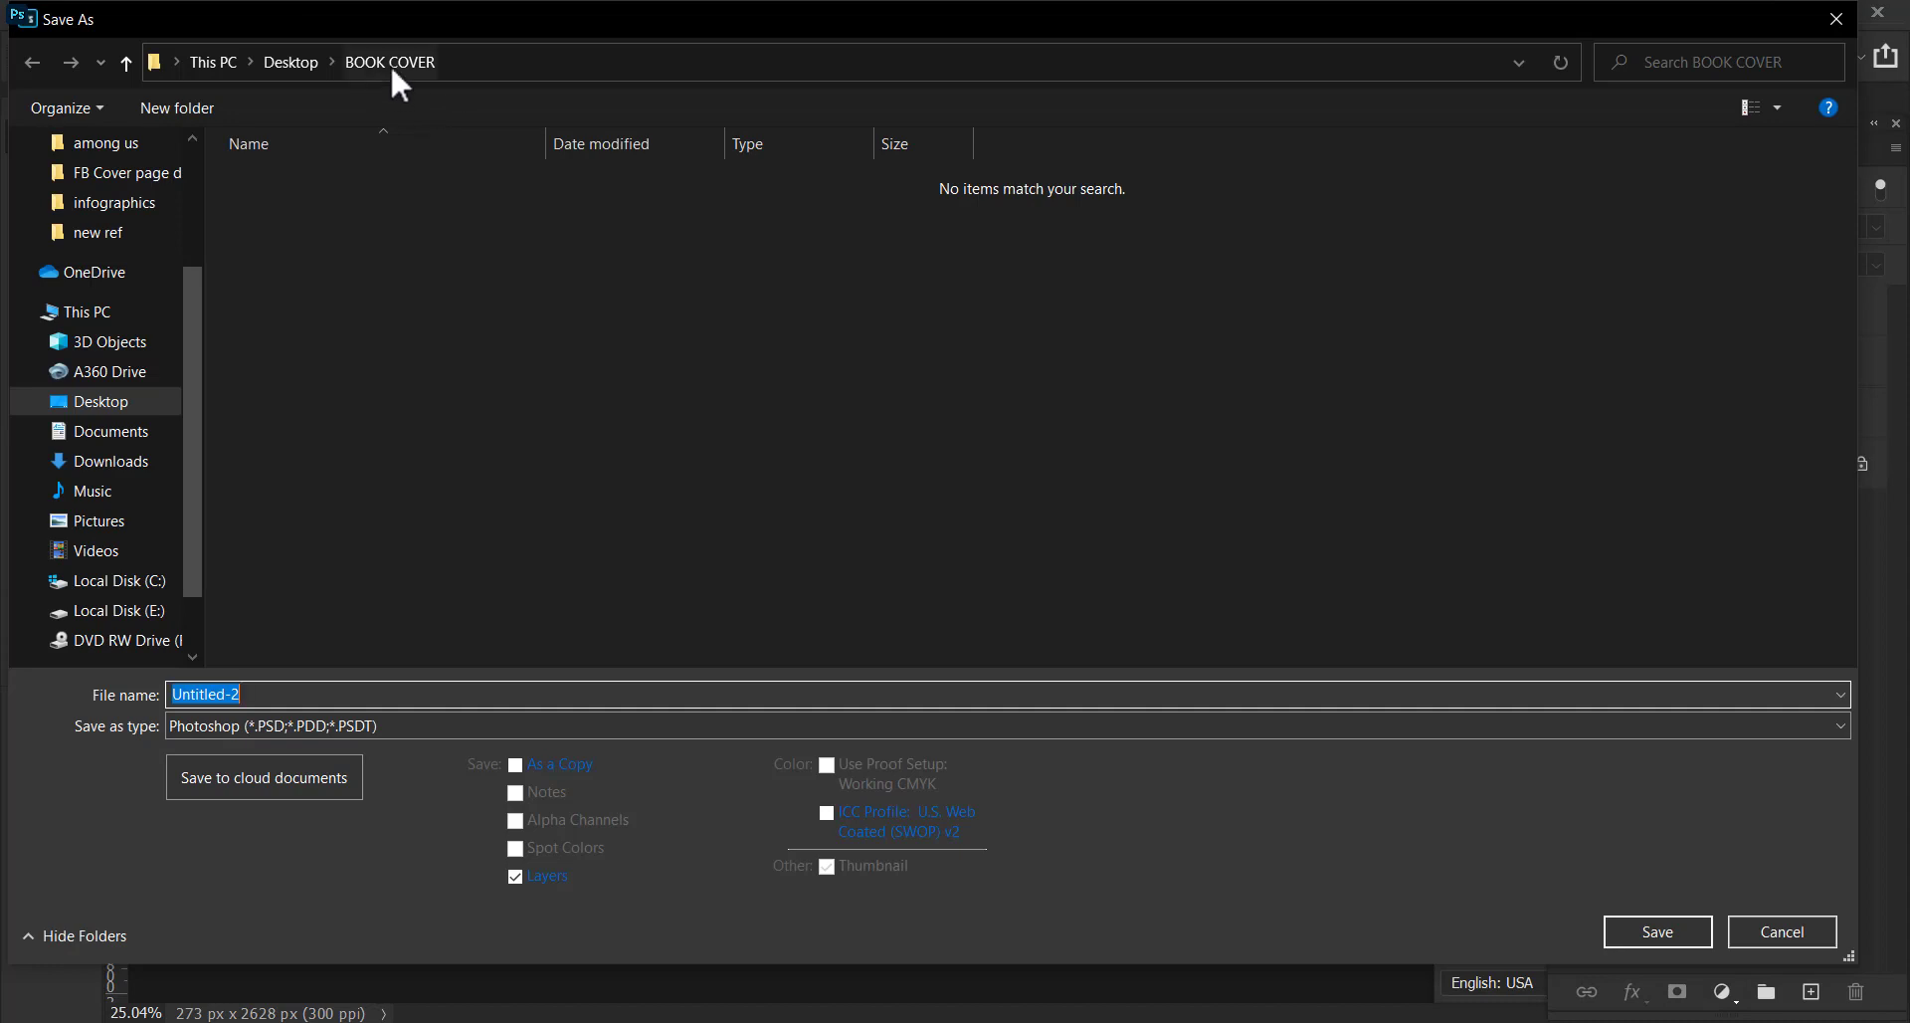
text(SID)
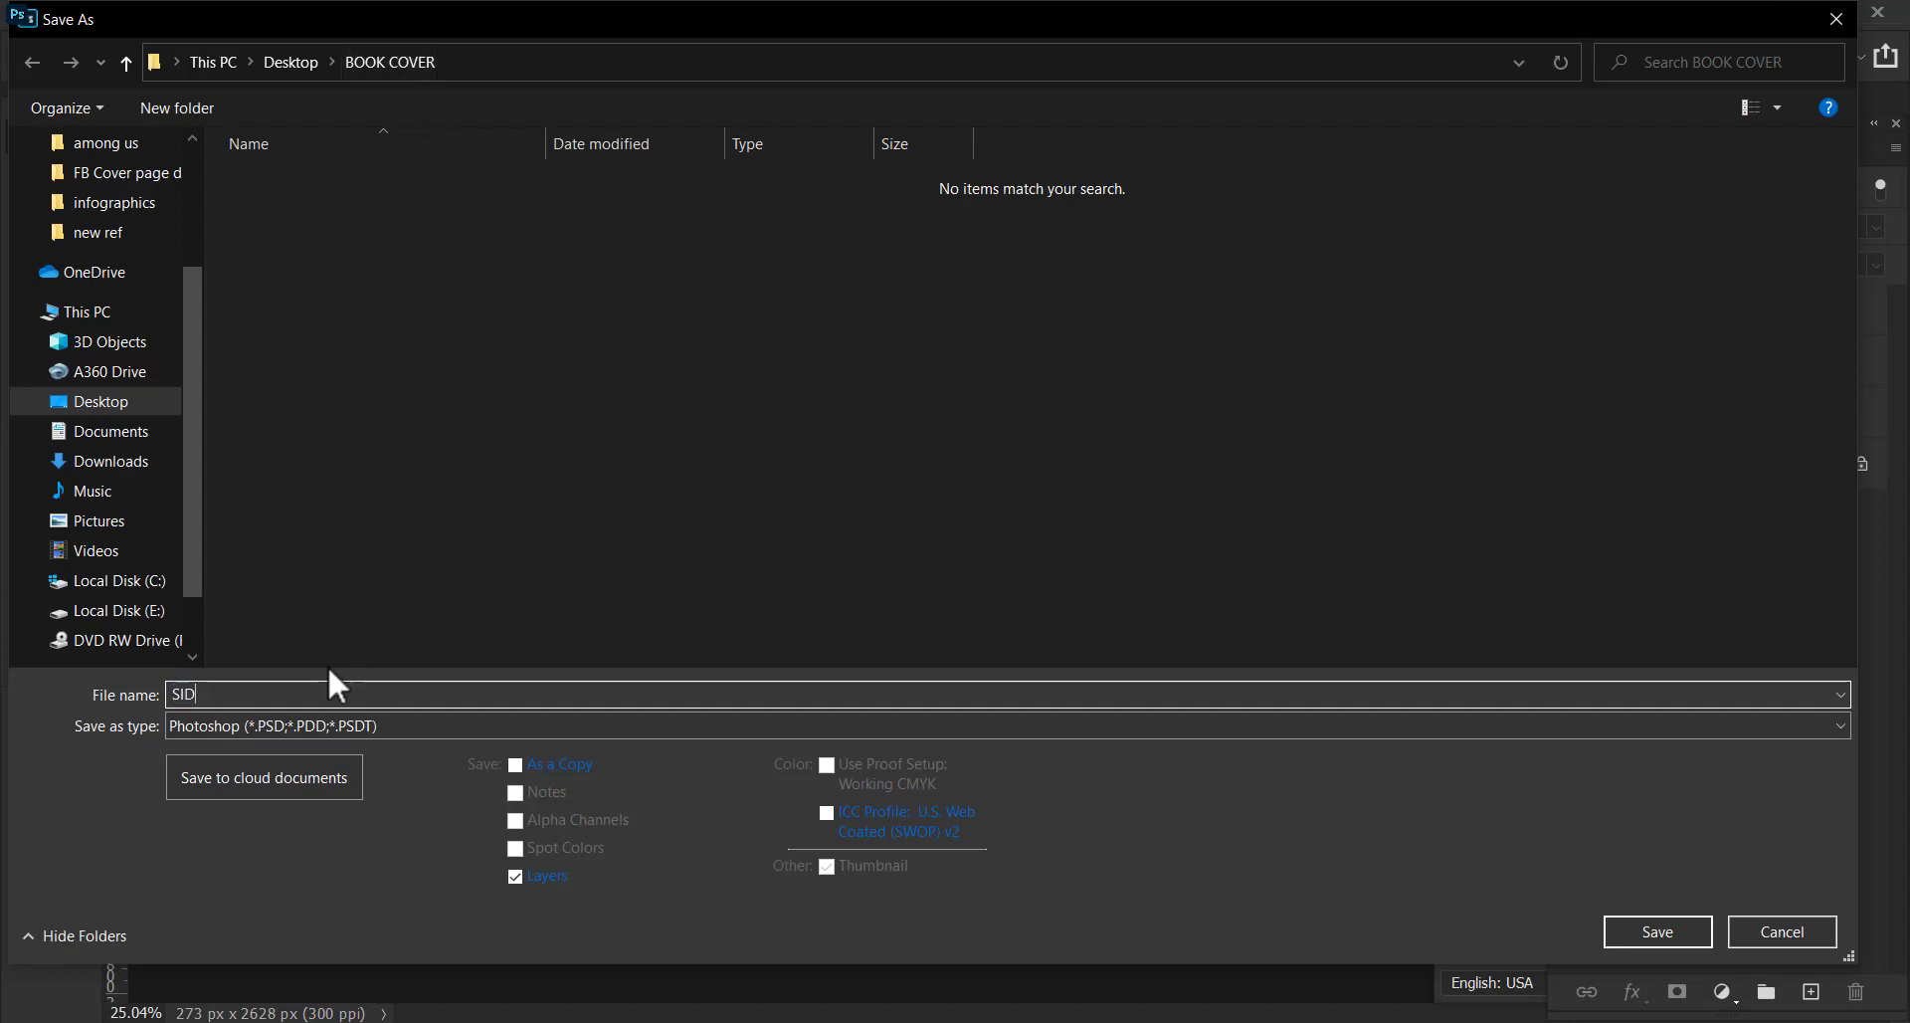
text(E)
click(297, 723)
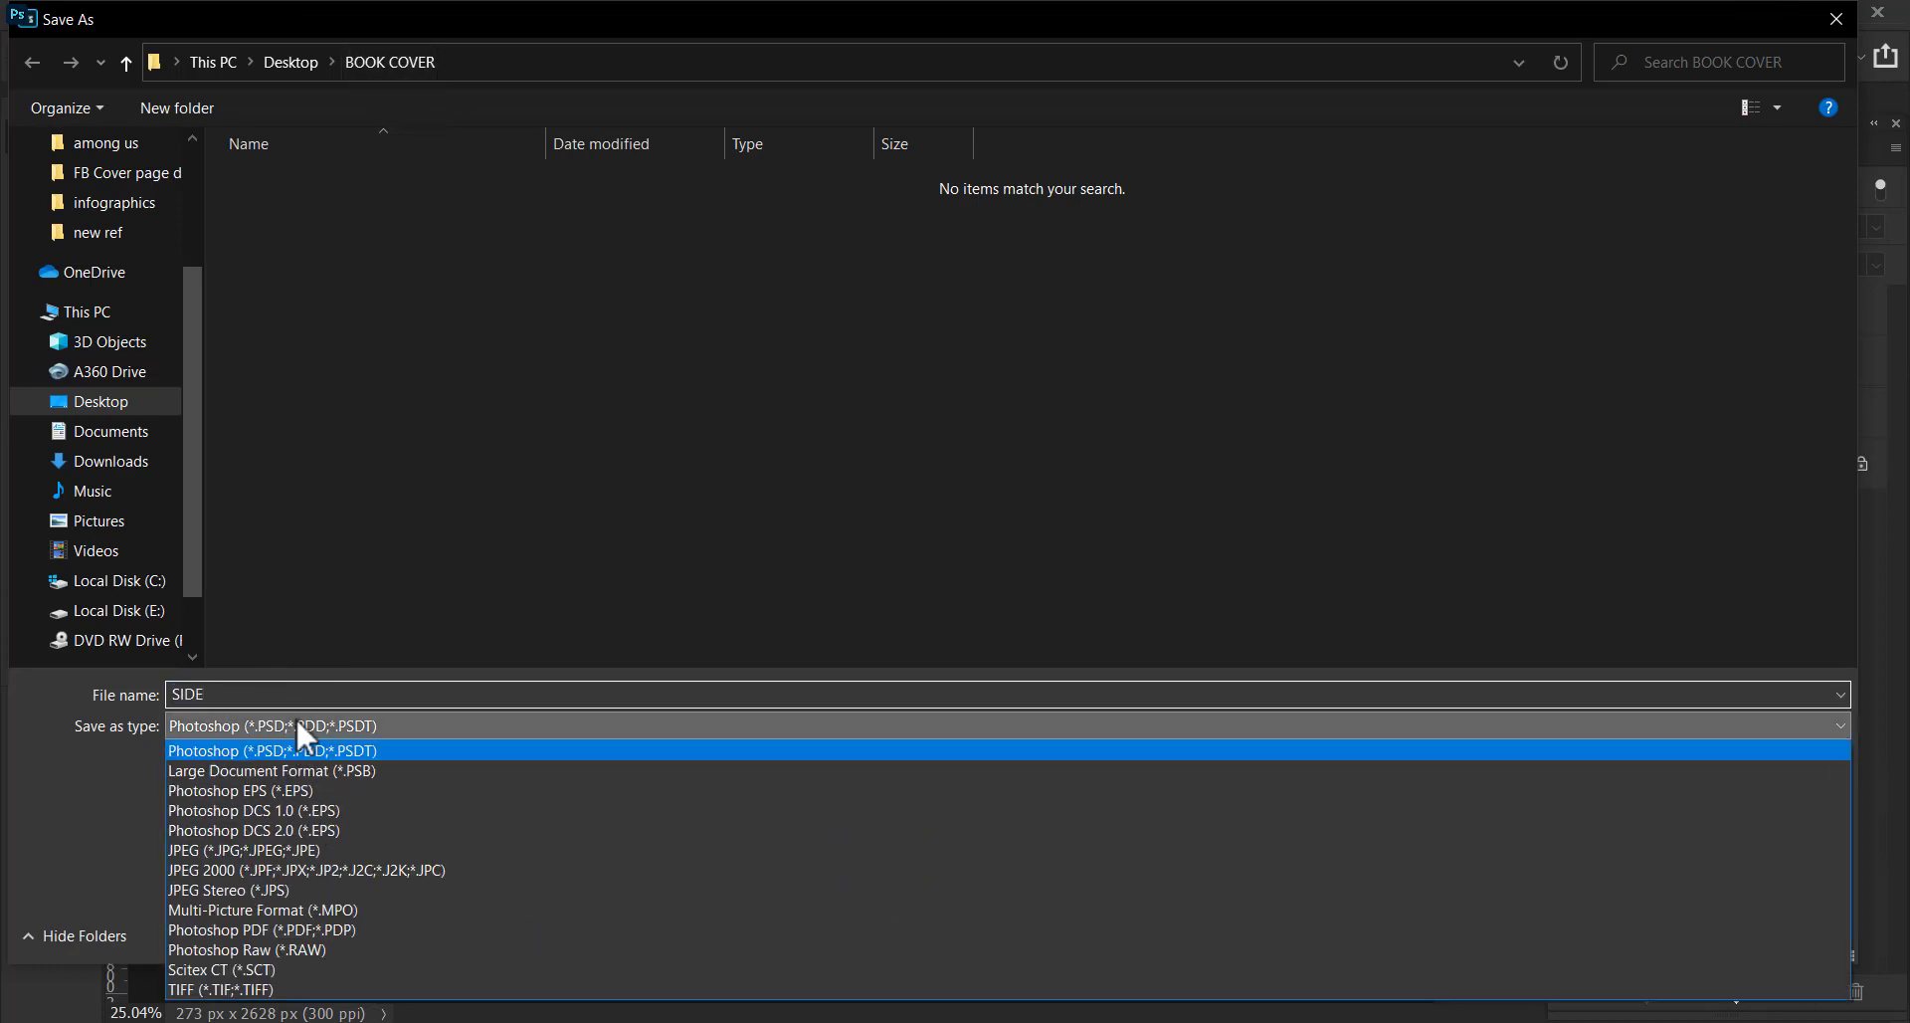
click(257, 850)
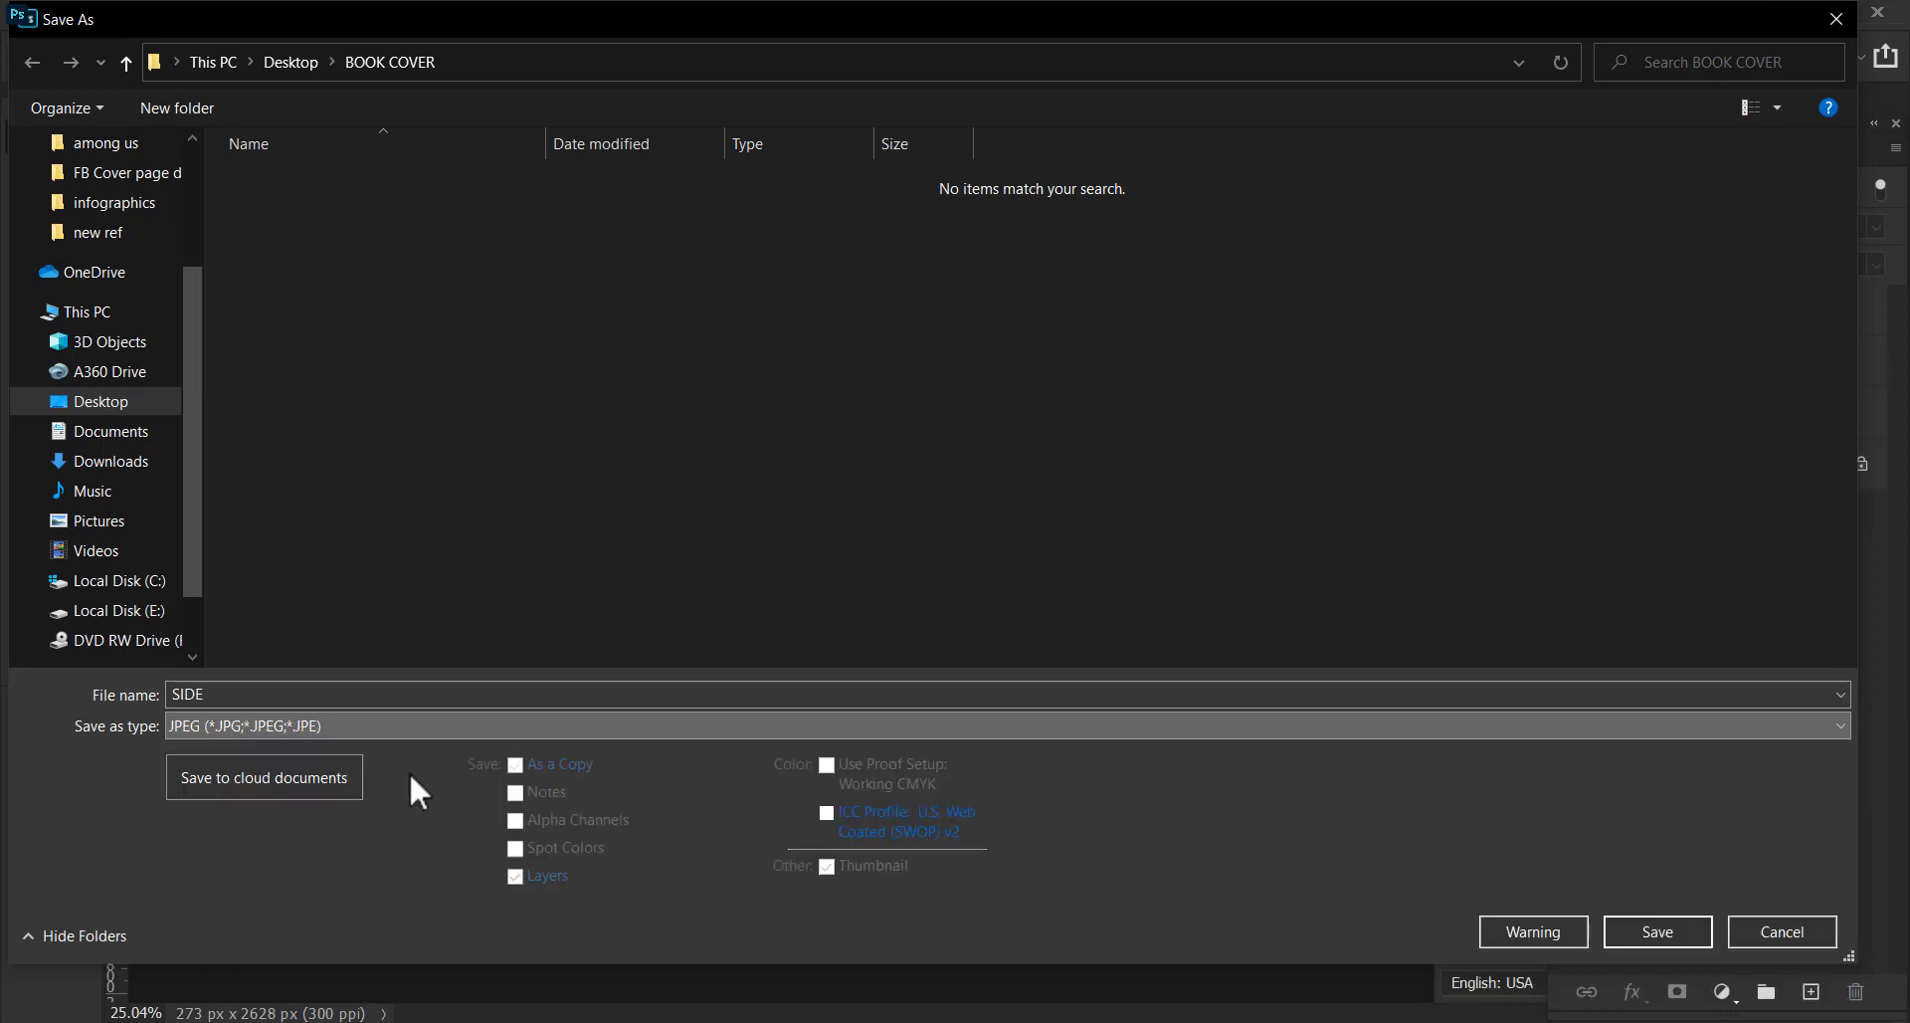
click(1641, 929)
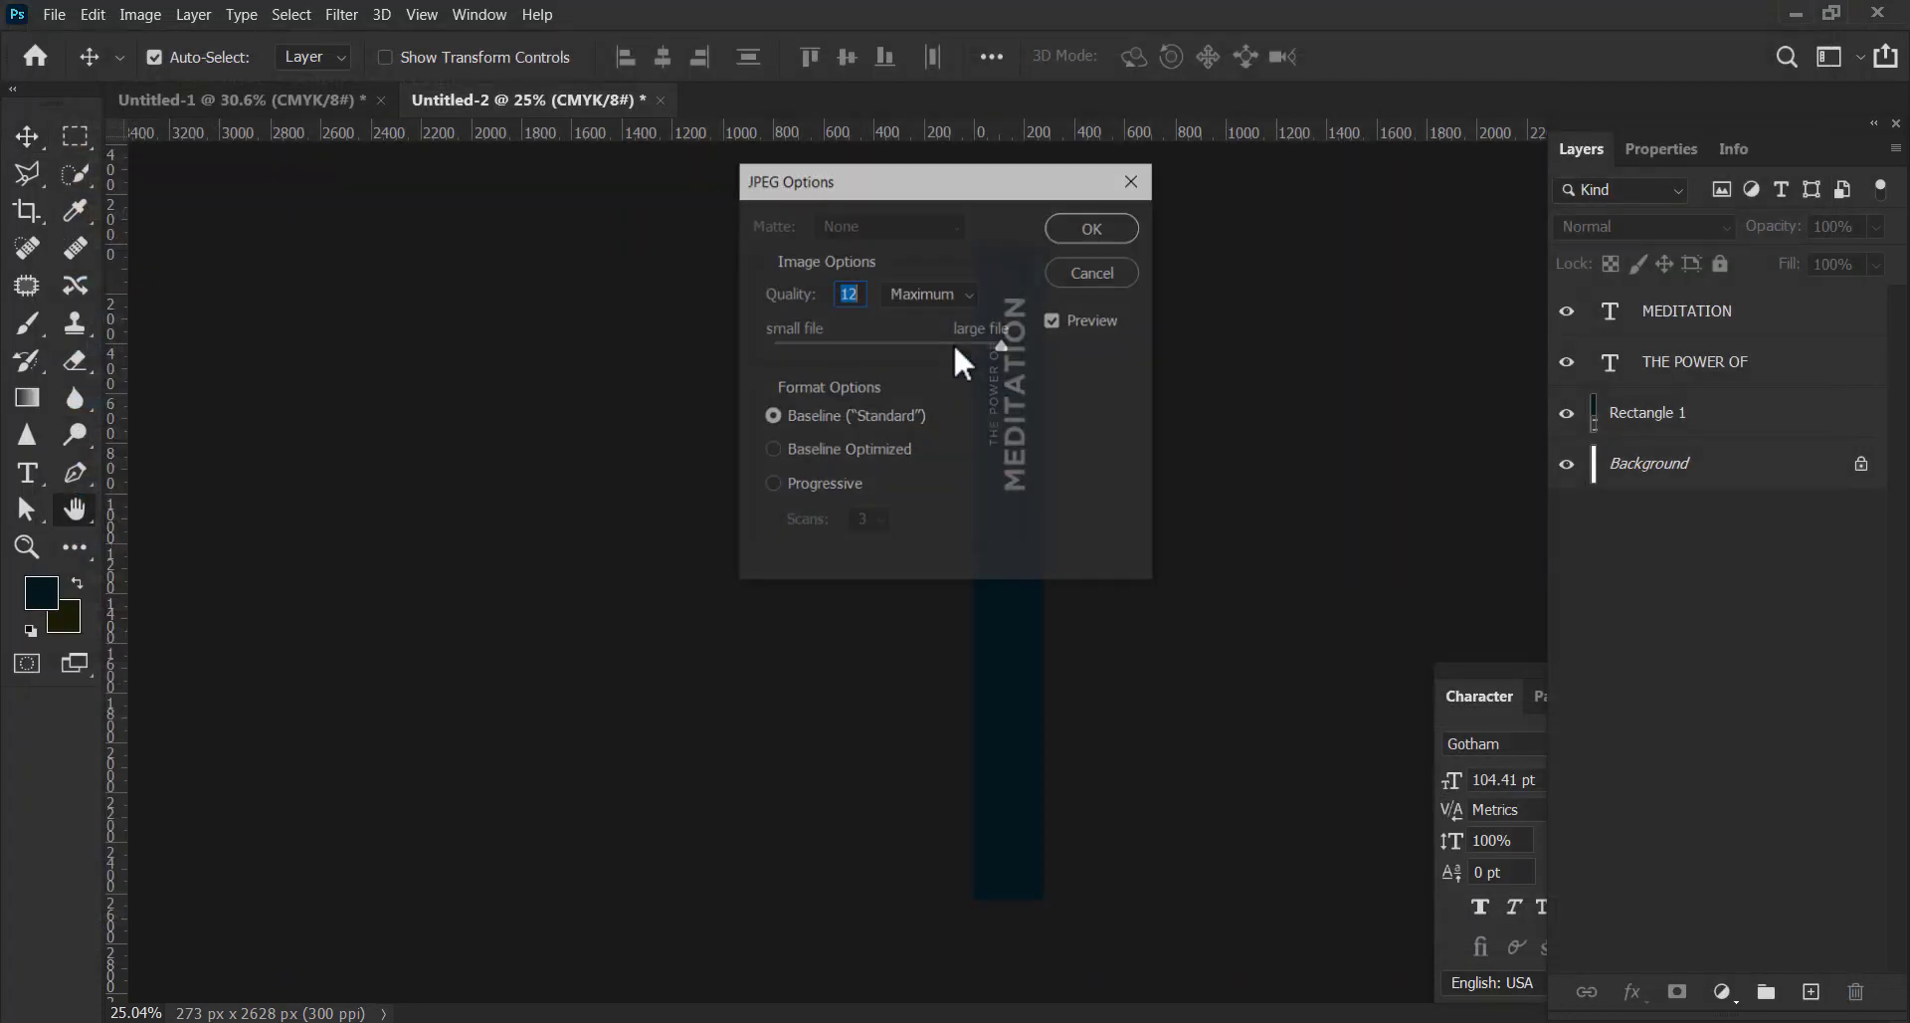
click(1066, 239)
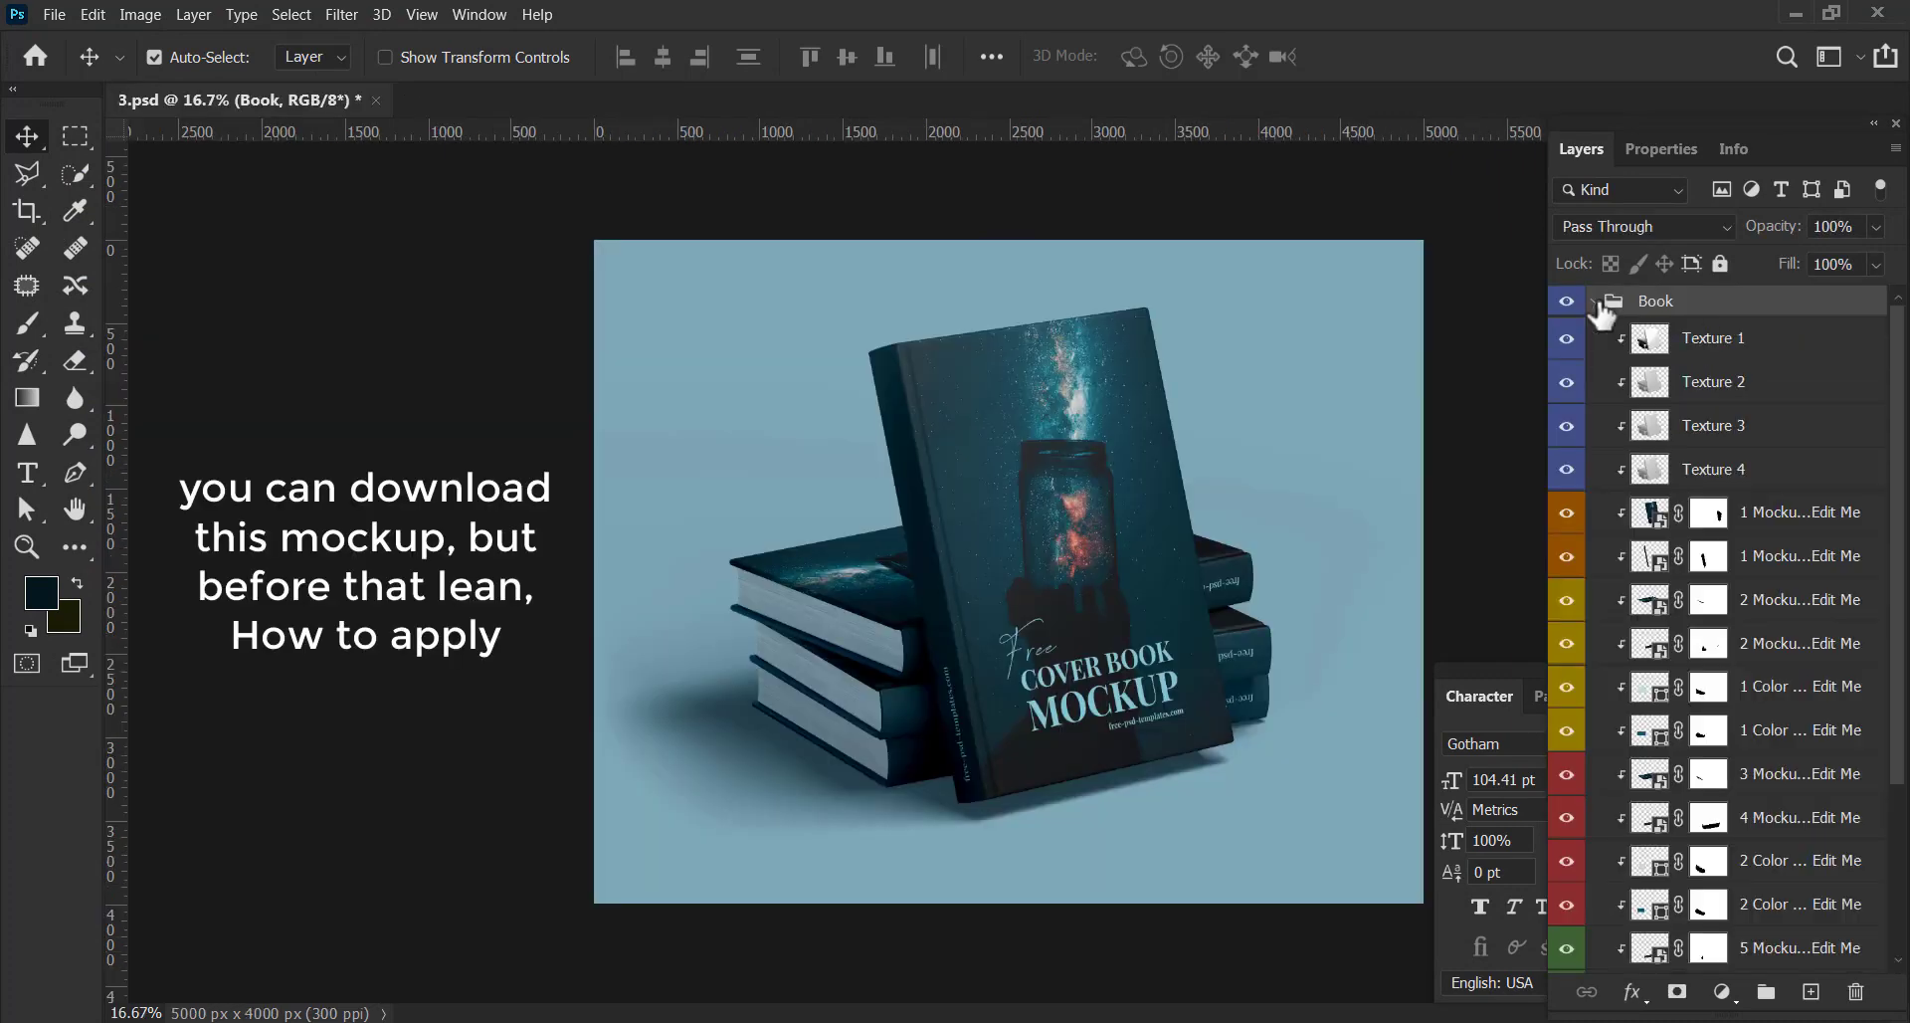
Open the top book's front cover smart object, plus the BOOK COVER and SIDE images.
click(1564, 513)
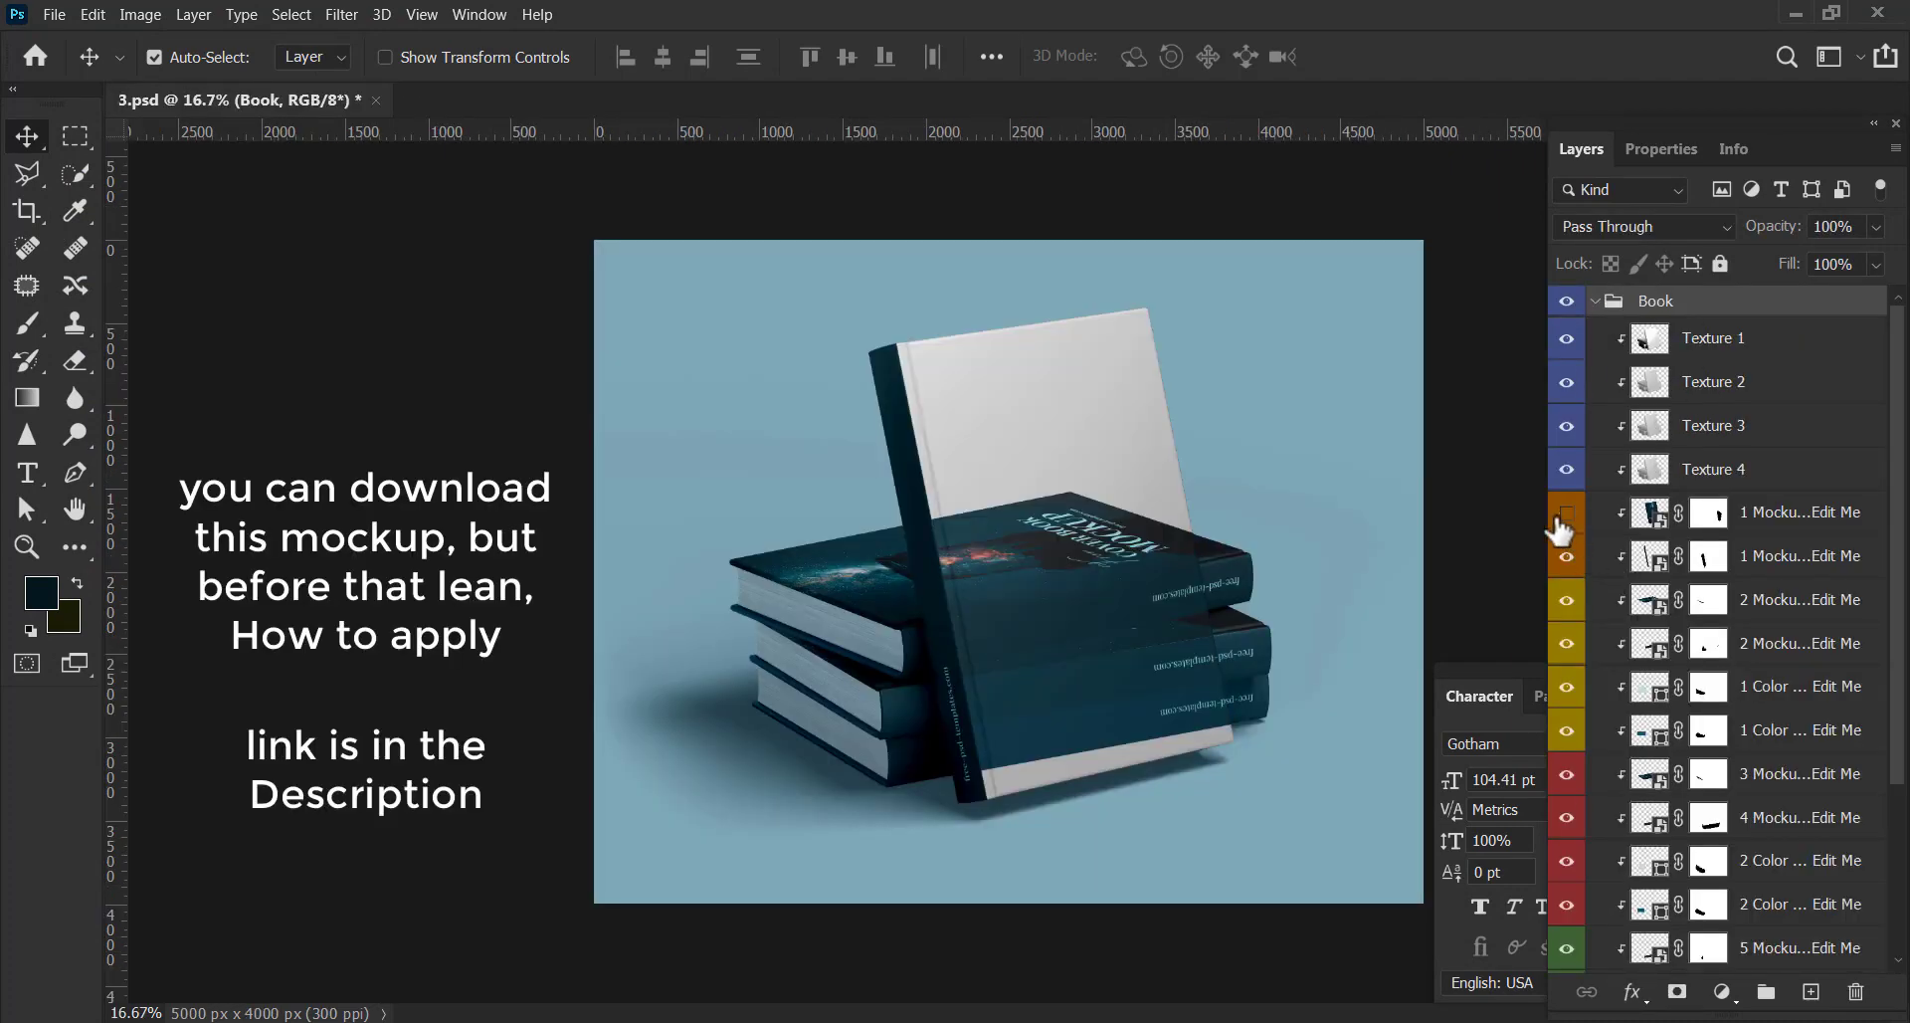
double_click(1656, 519)
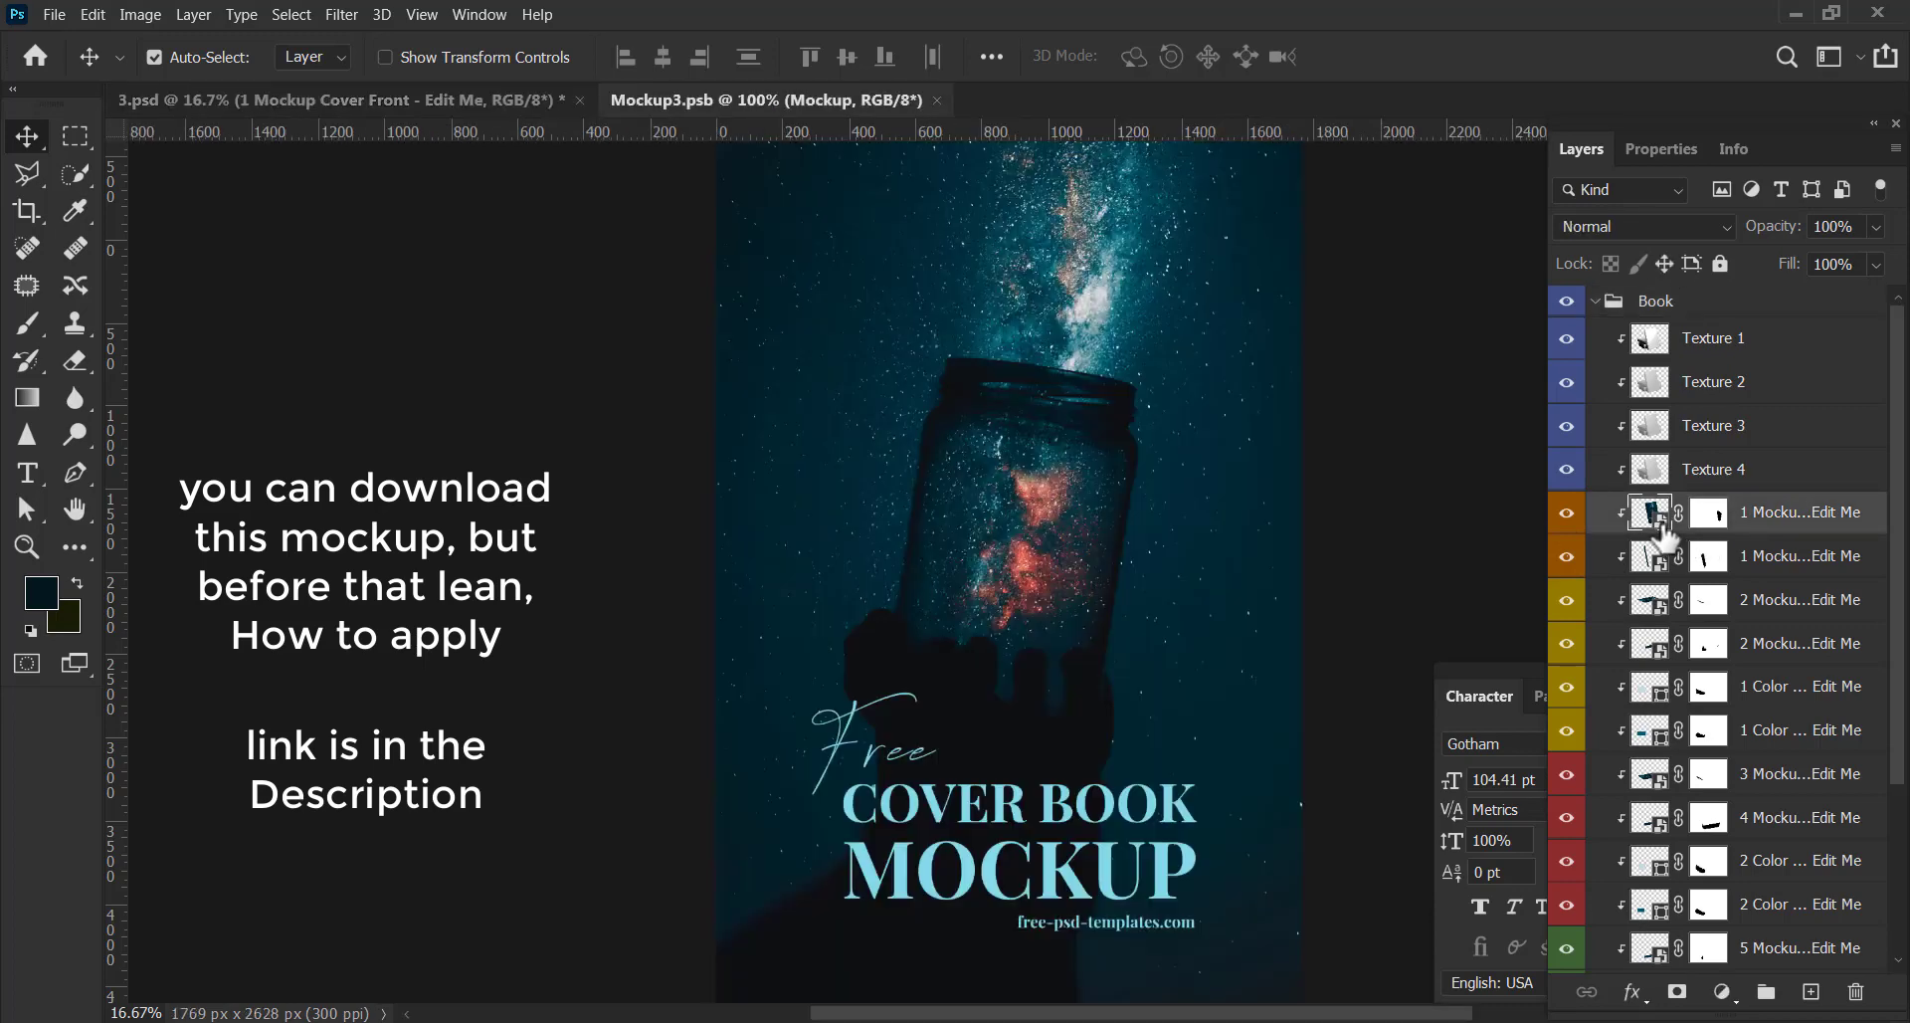
key(ctrl+o)
ctrl+click(554, 239)
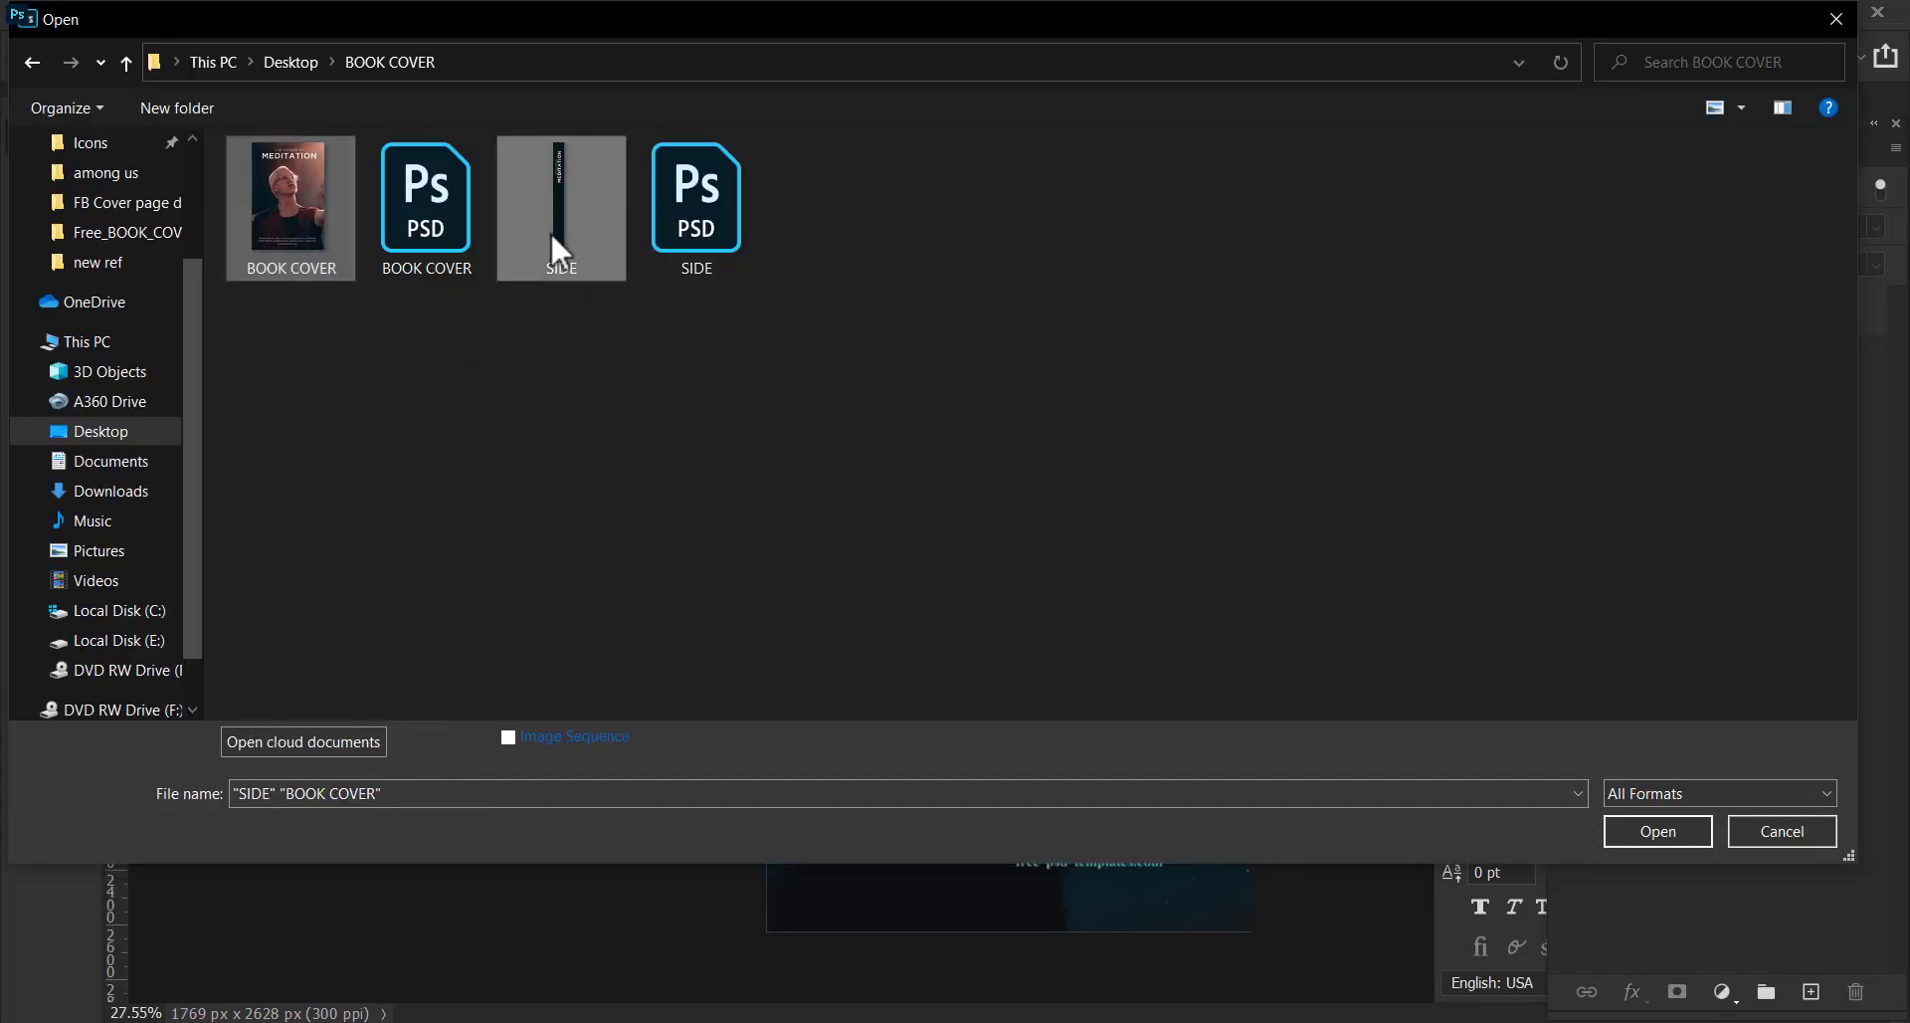
click(1645, 838)
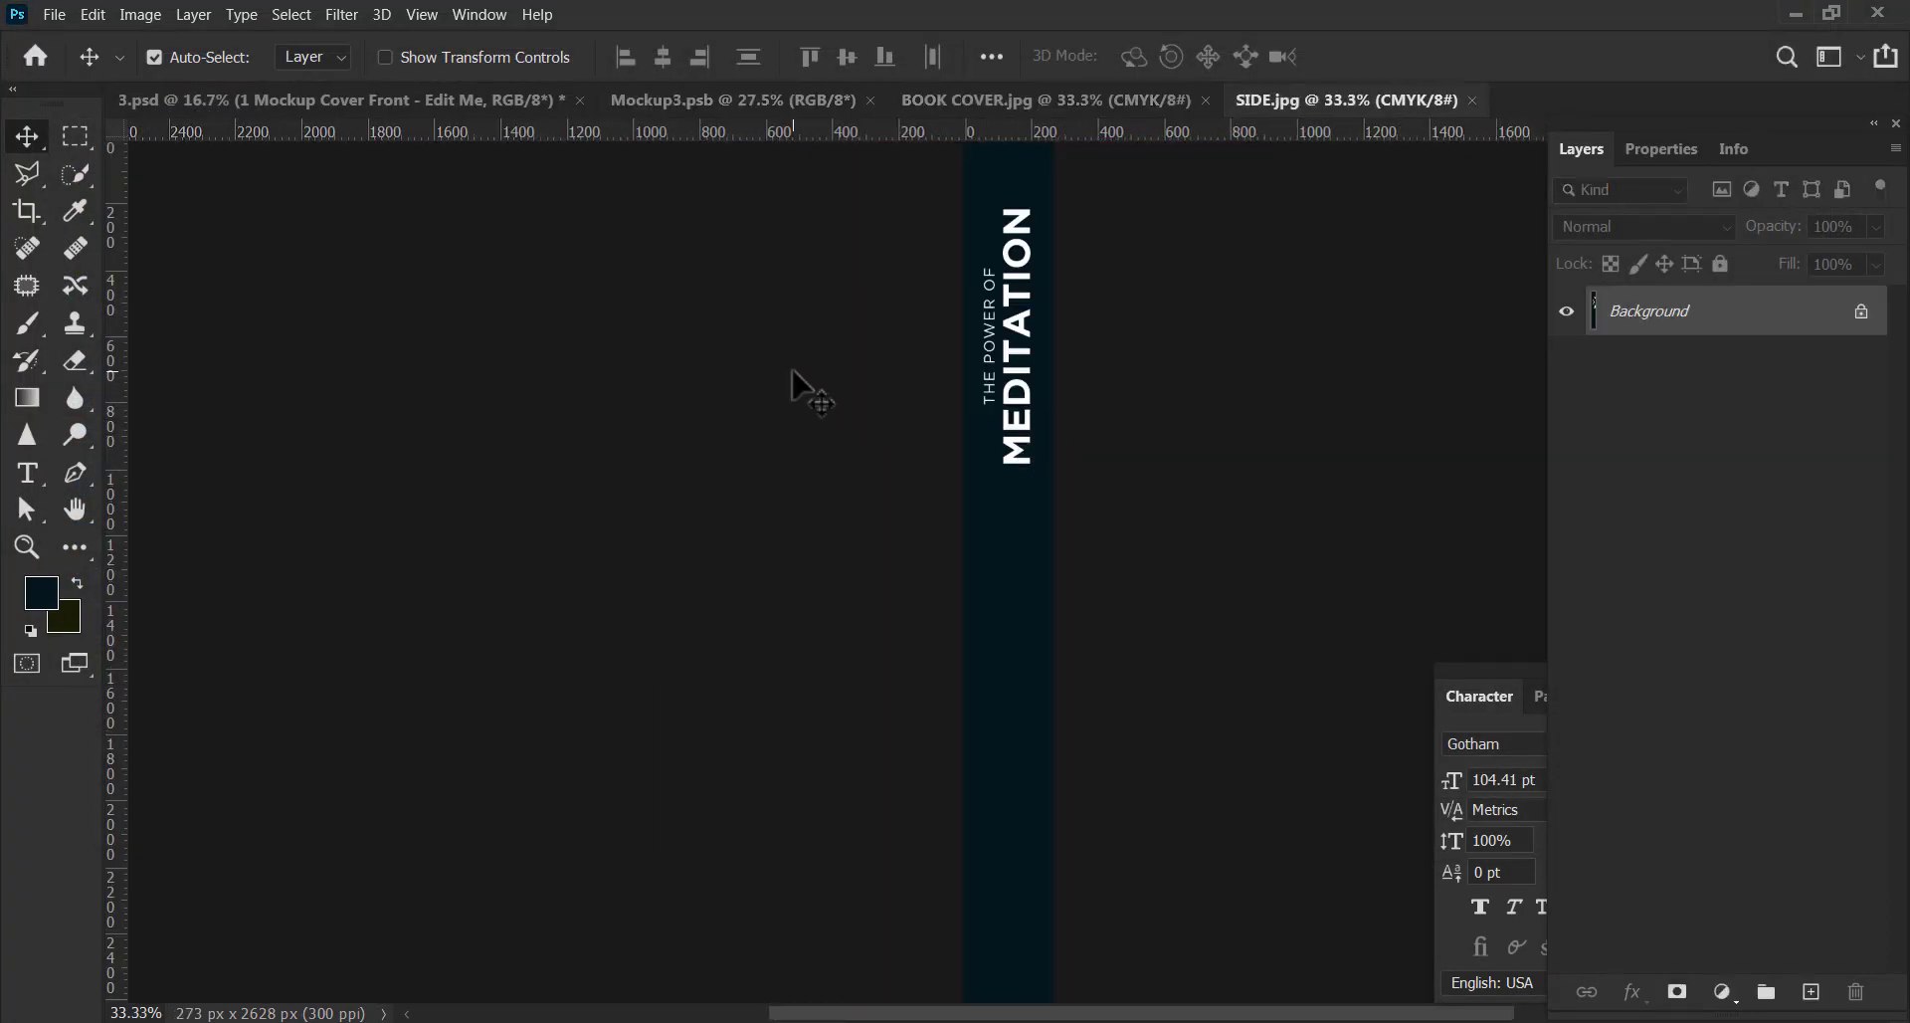
Compare the open documents and settle on the Meditation cover image.
click(802, 110)
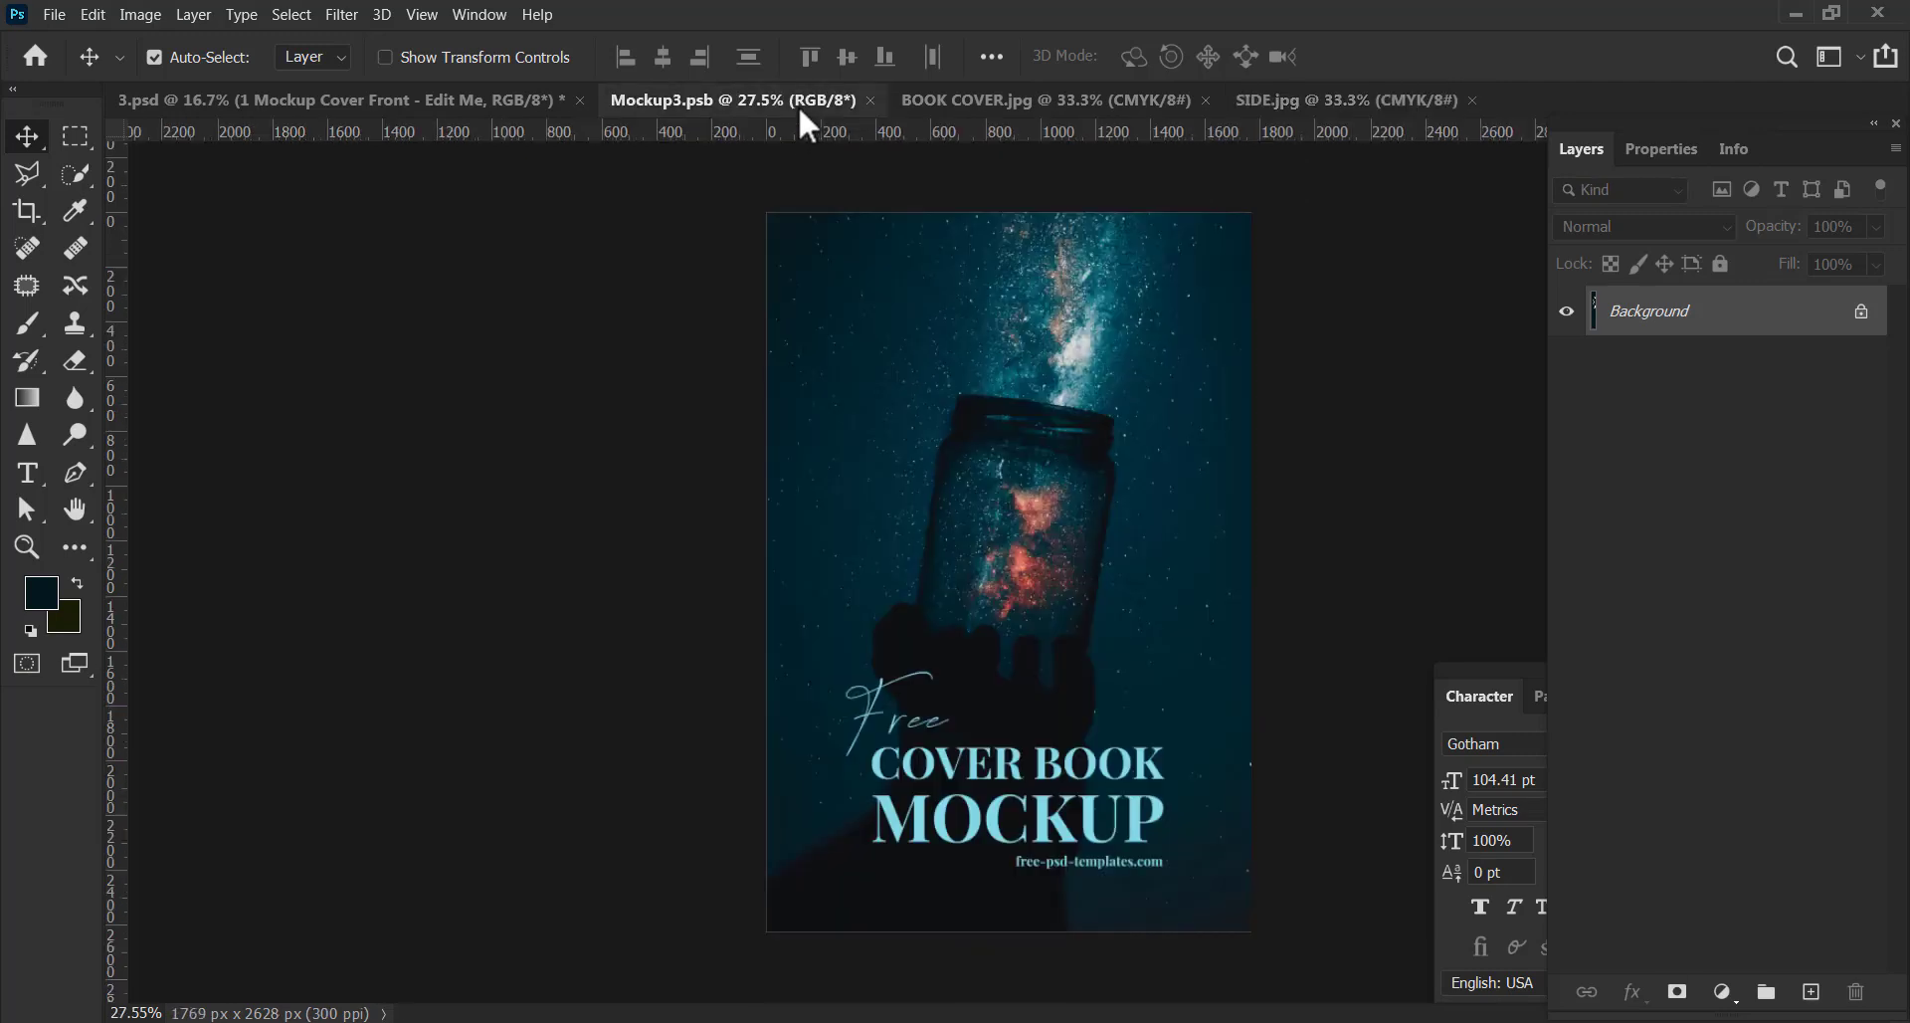
click(988, 108)
click(856, 104)
click(950, 107)
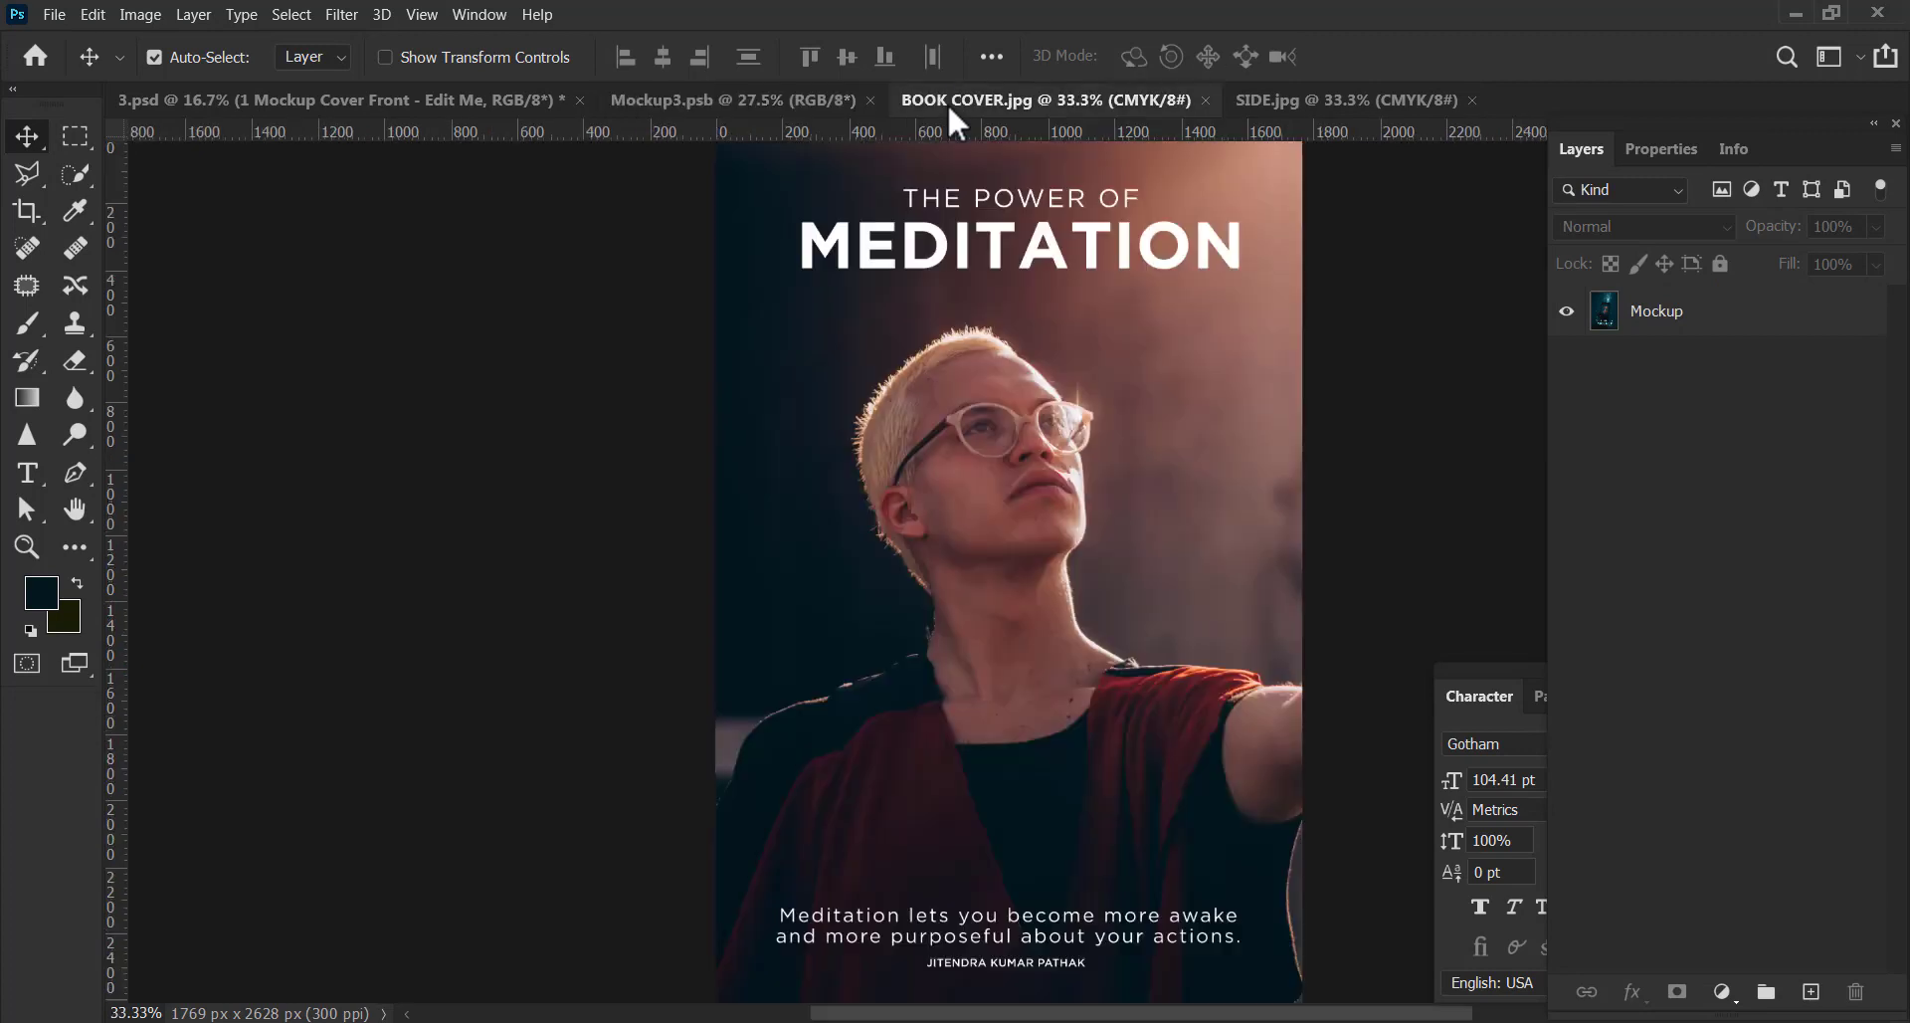
click(1291, 105)
click(1094, 104)
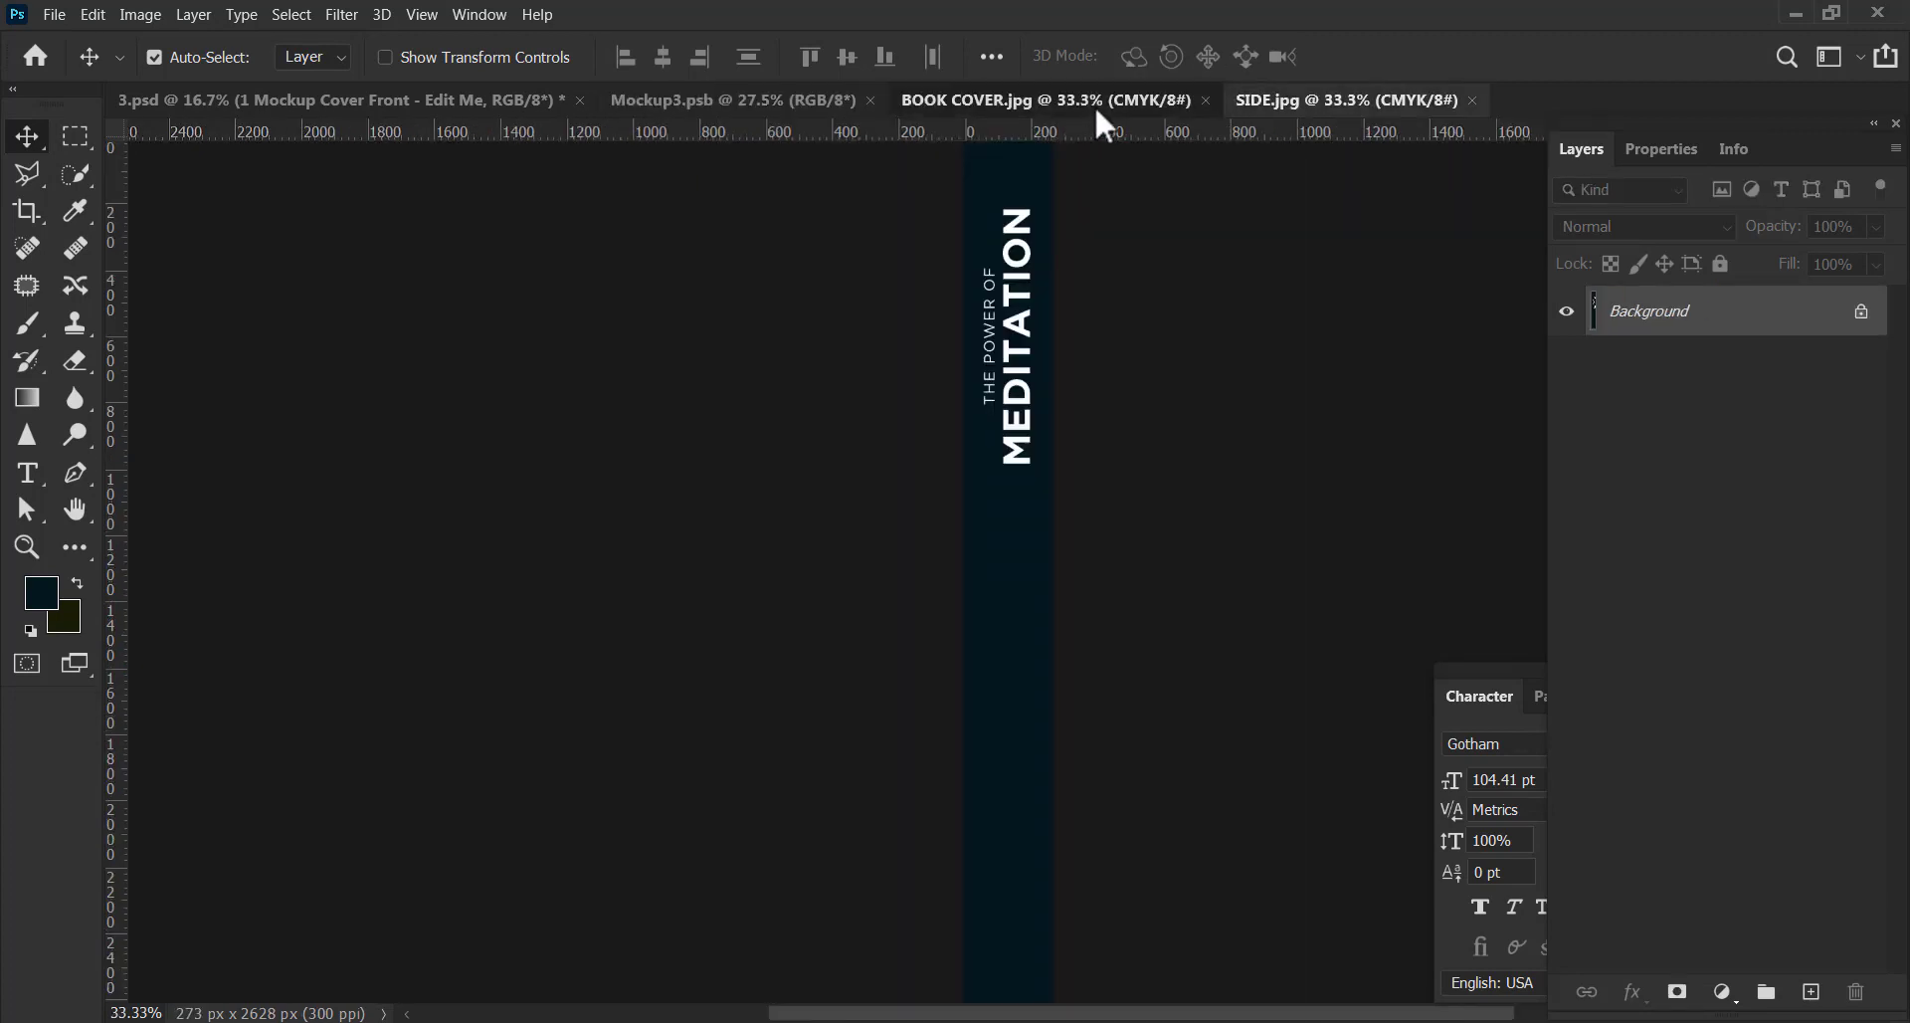
Unlock the Meditation cover's background layer and copy it into the cover smart object.
double_click(1761, 319)
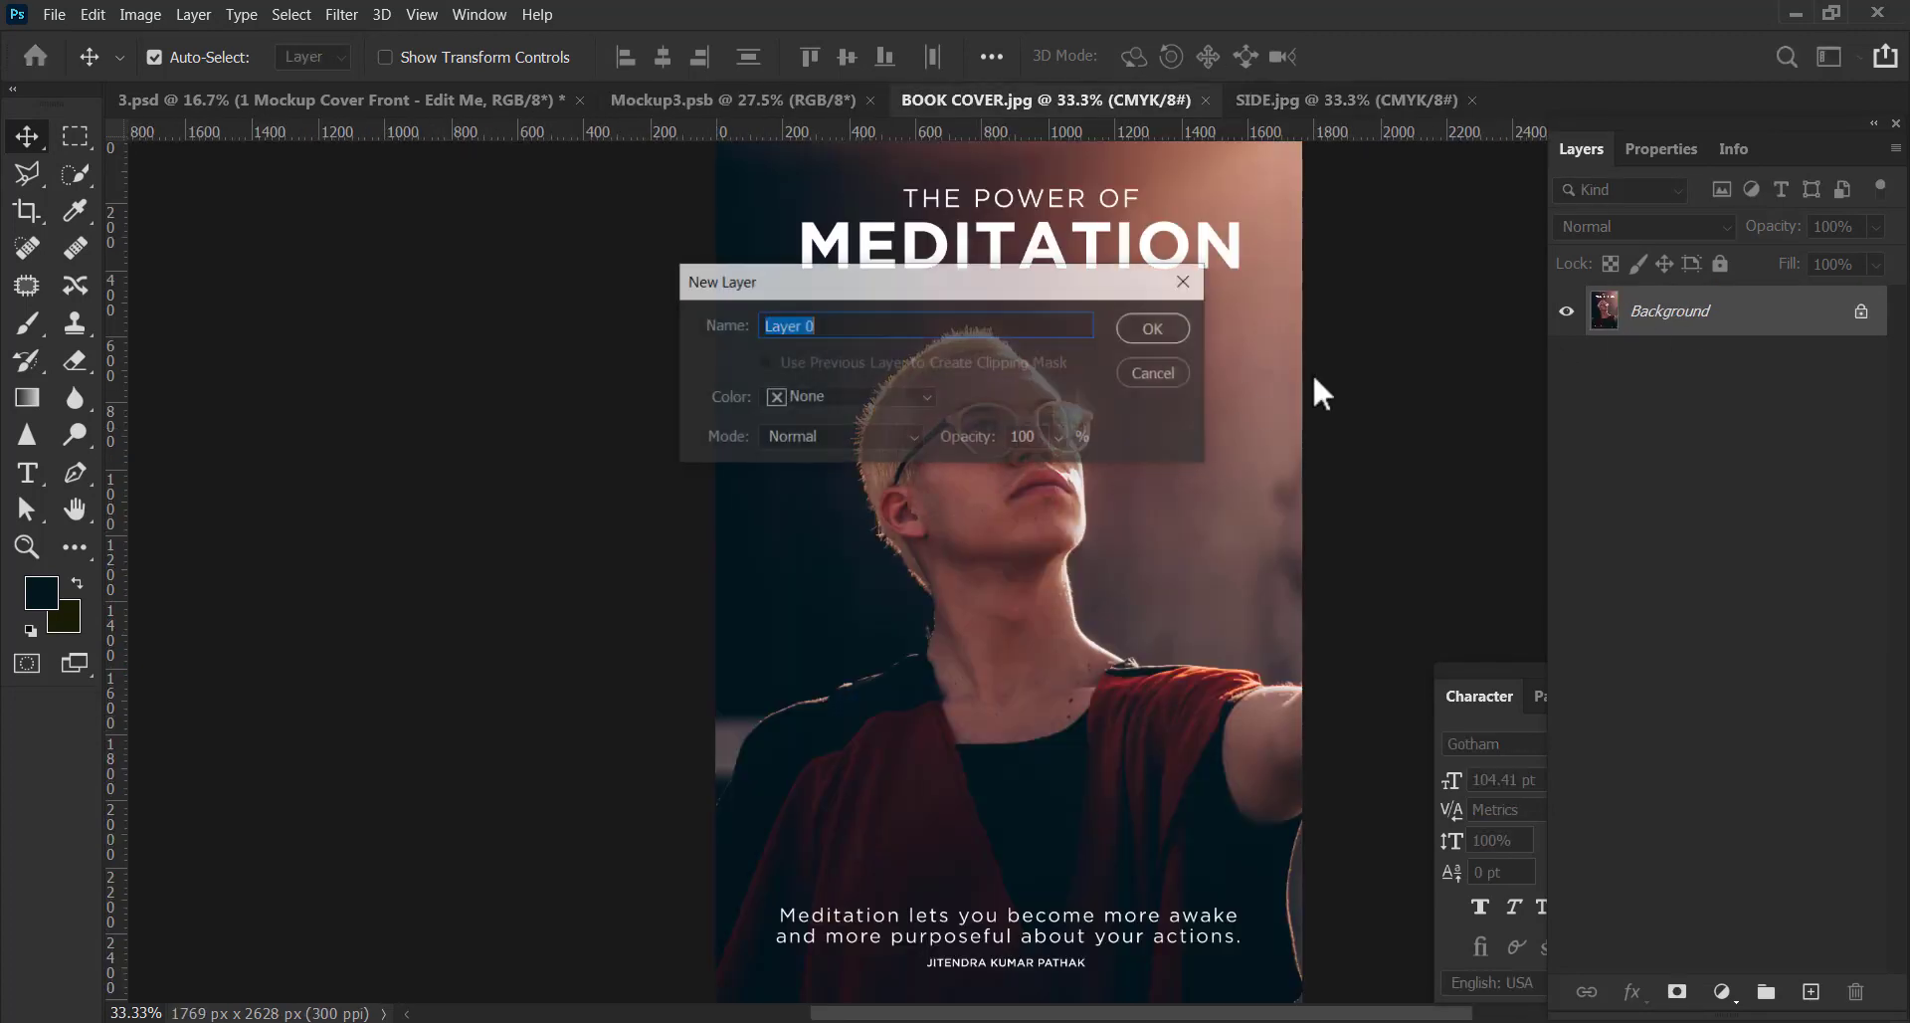
click(1170, 328)
mouse_move(1174, 436)
mouse_down()
mouse_move(1005, 349)
mouse_move(804, 128)
mouse_move(1109, 390)
mouse_move(1088, 601)
mouse_up()
click(1328, 463)
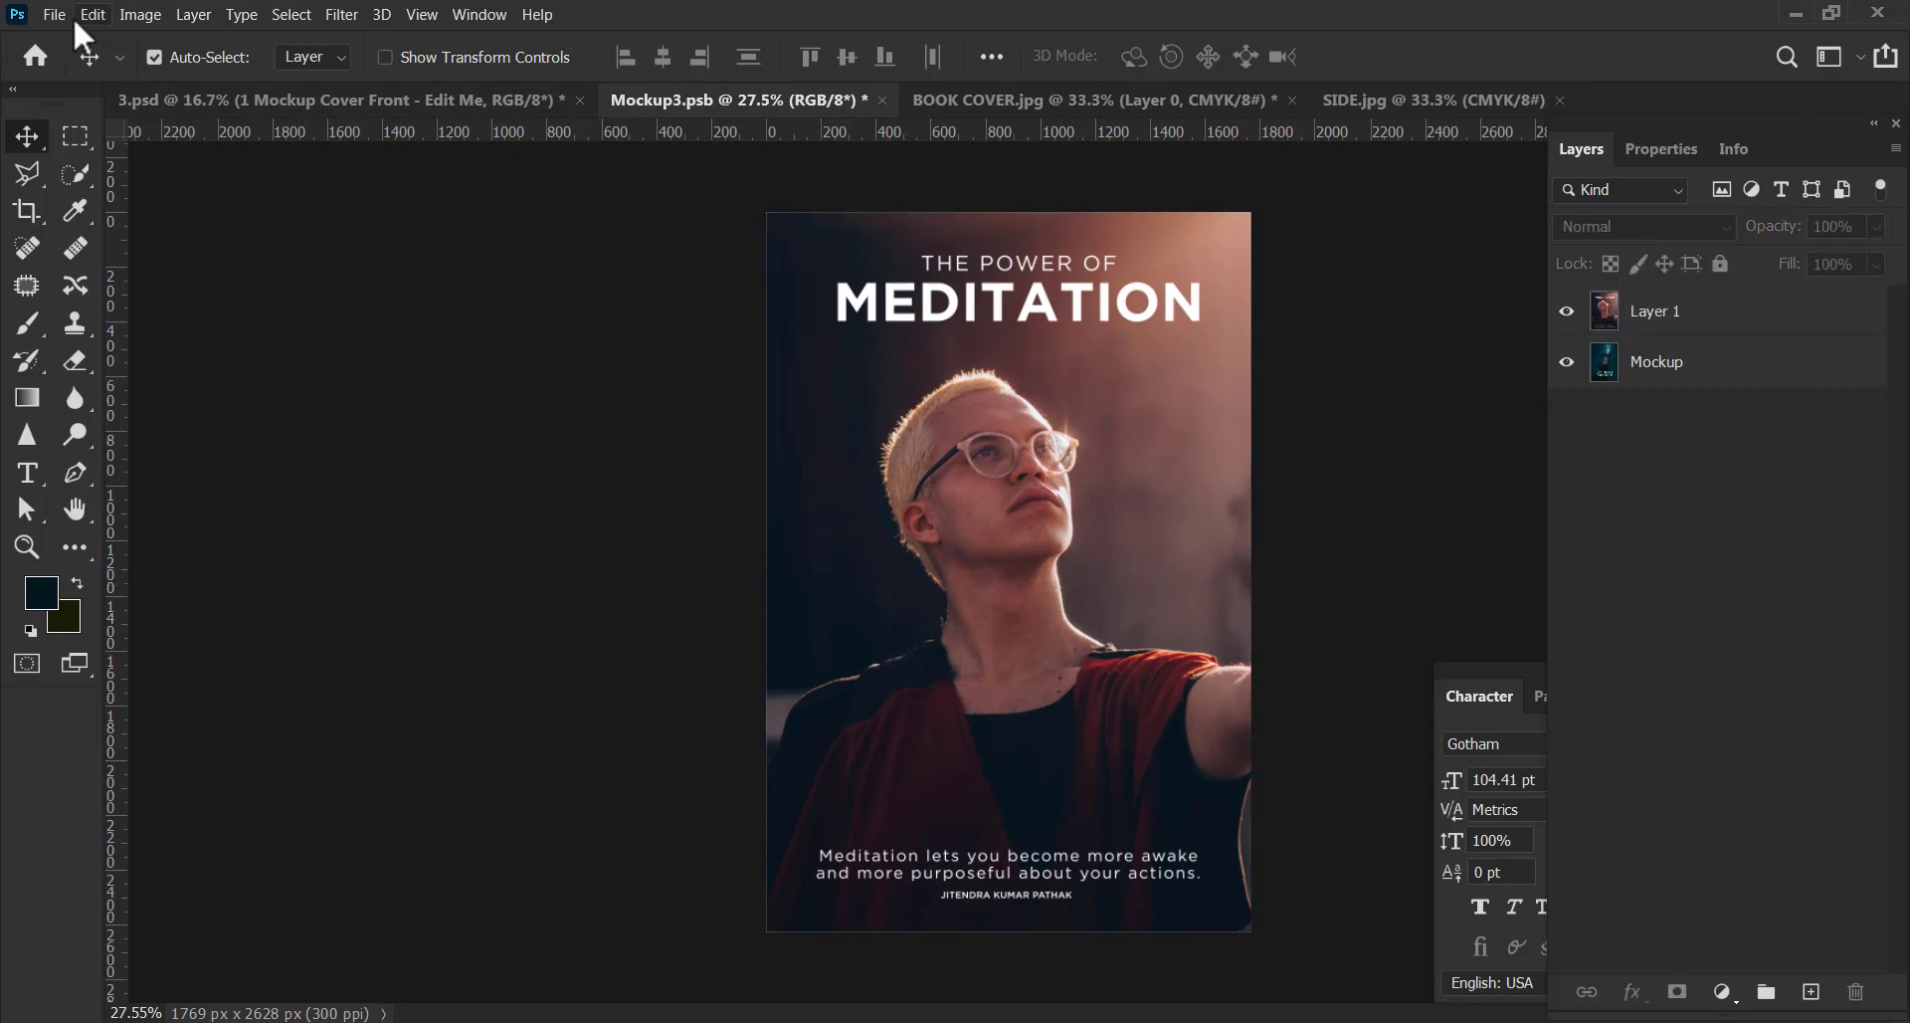
Save the cover smart object and go back to the book mockup.
click(45, 14)
click(100, 280)
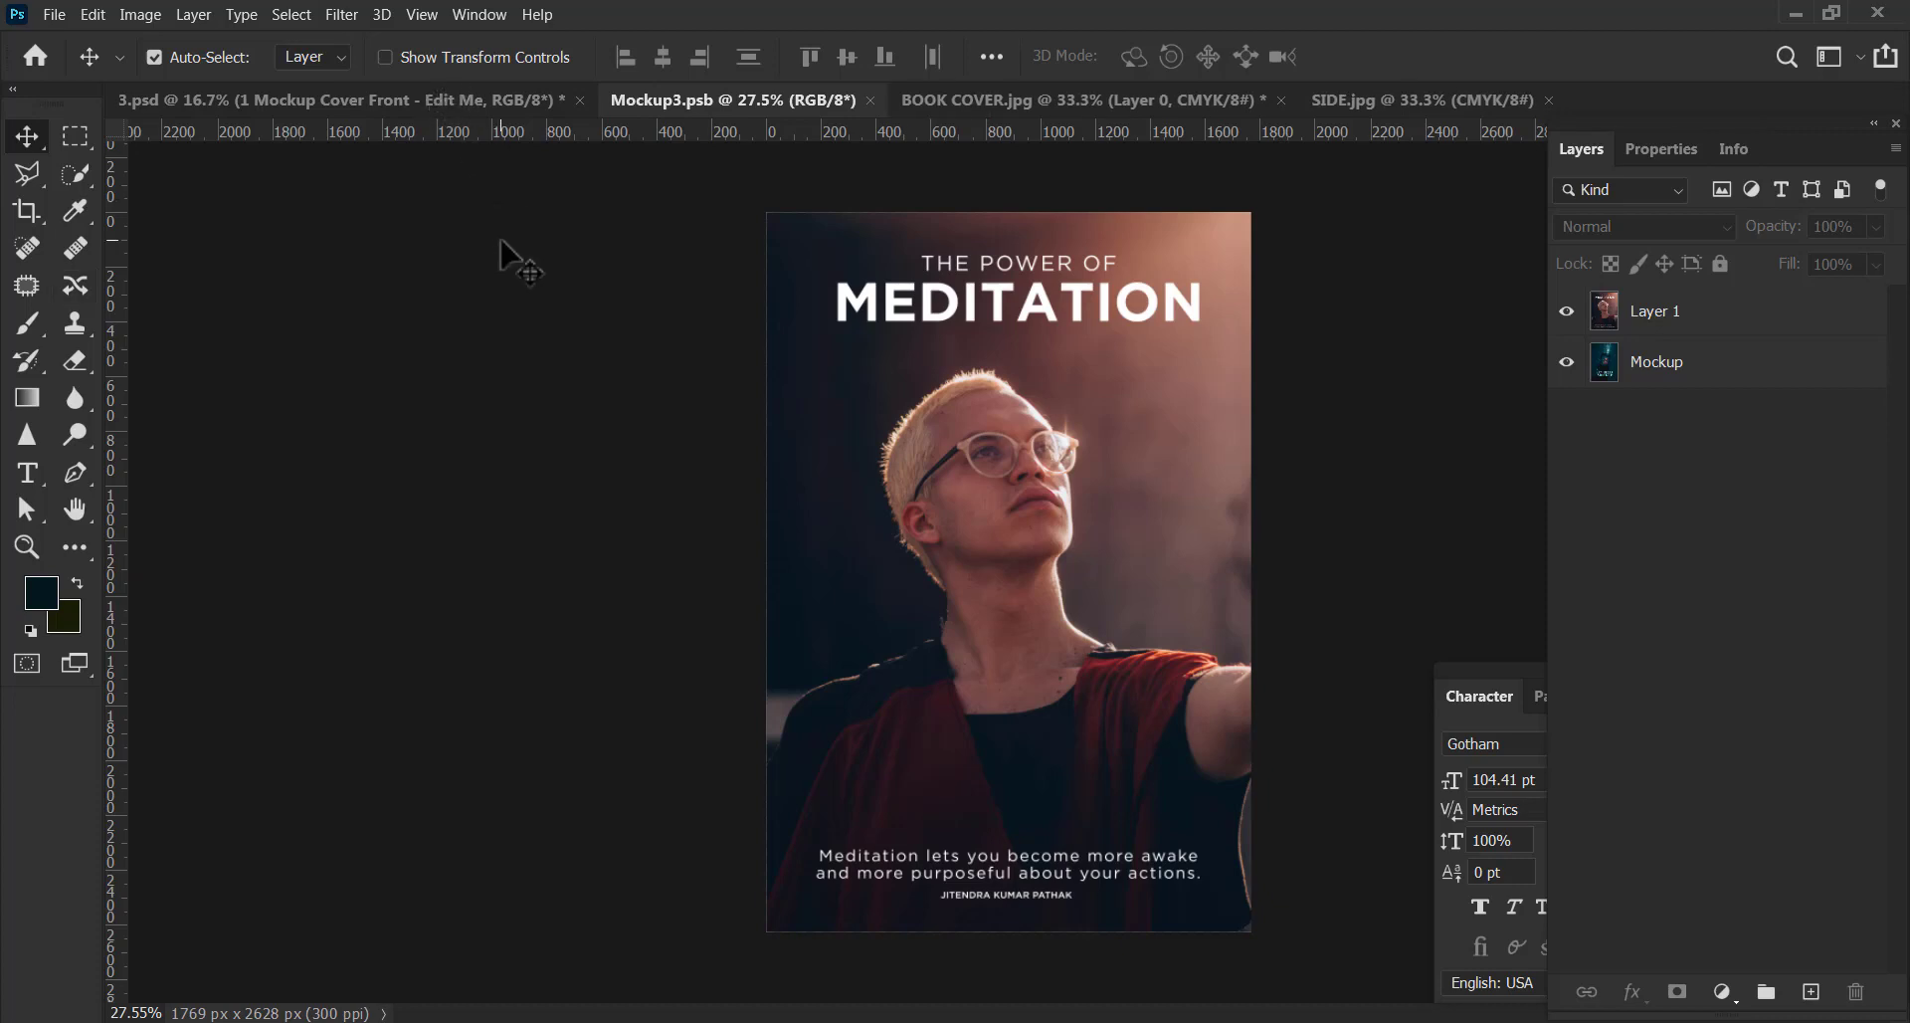
click(484, 104)
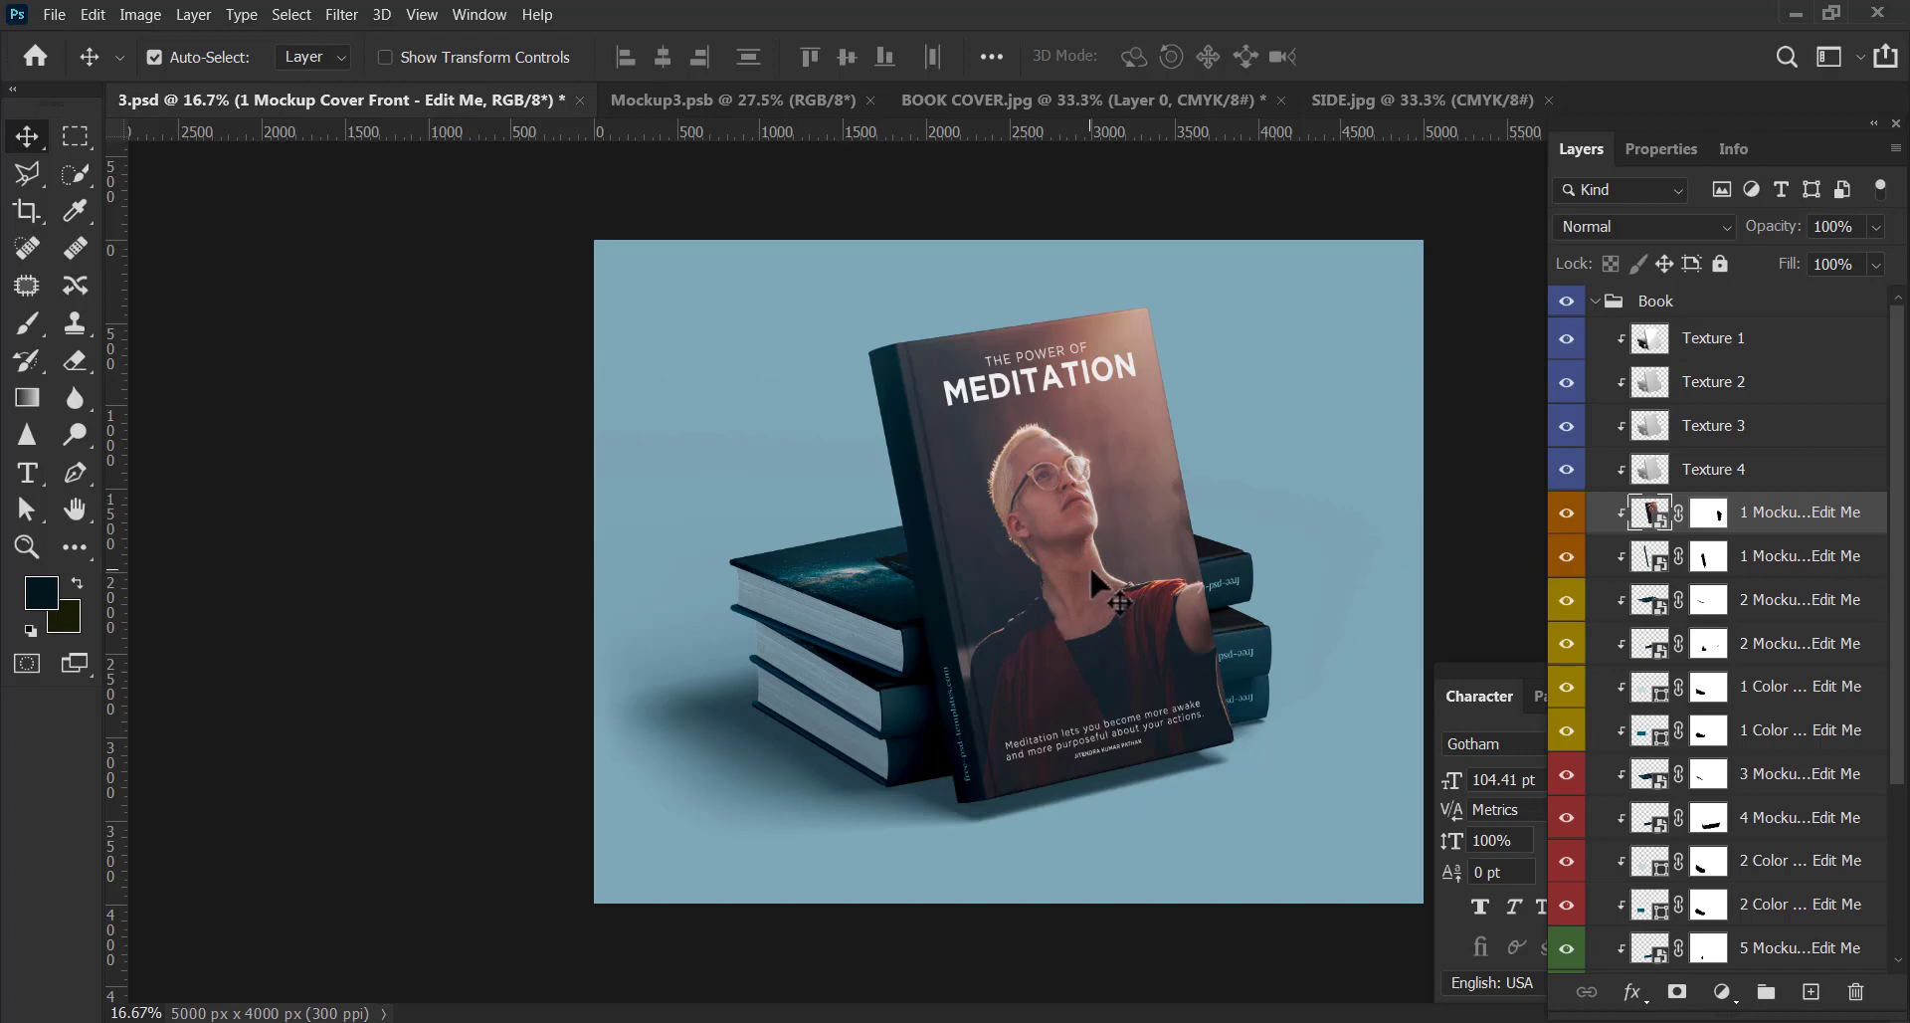
Check the SIDE spine image, then hide the top book's spine layer to identify it.
click(1447, 104)
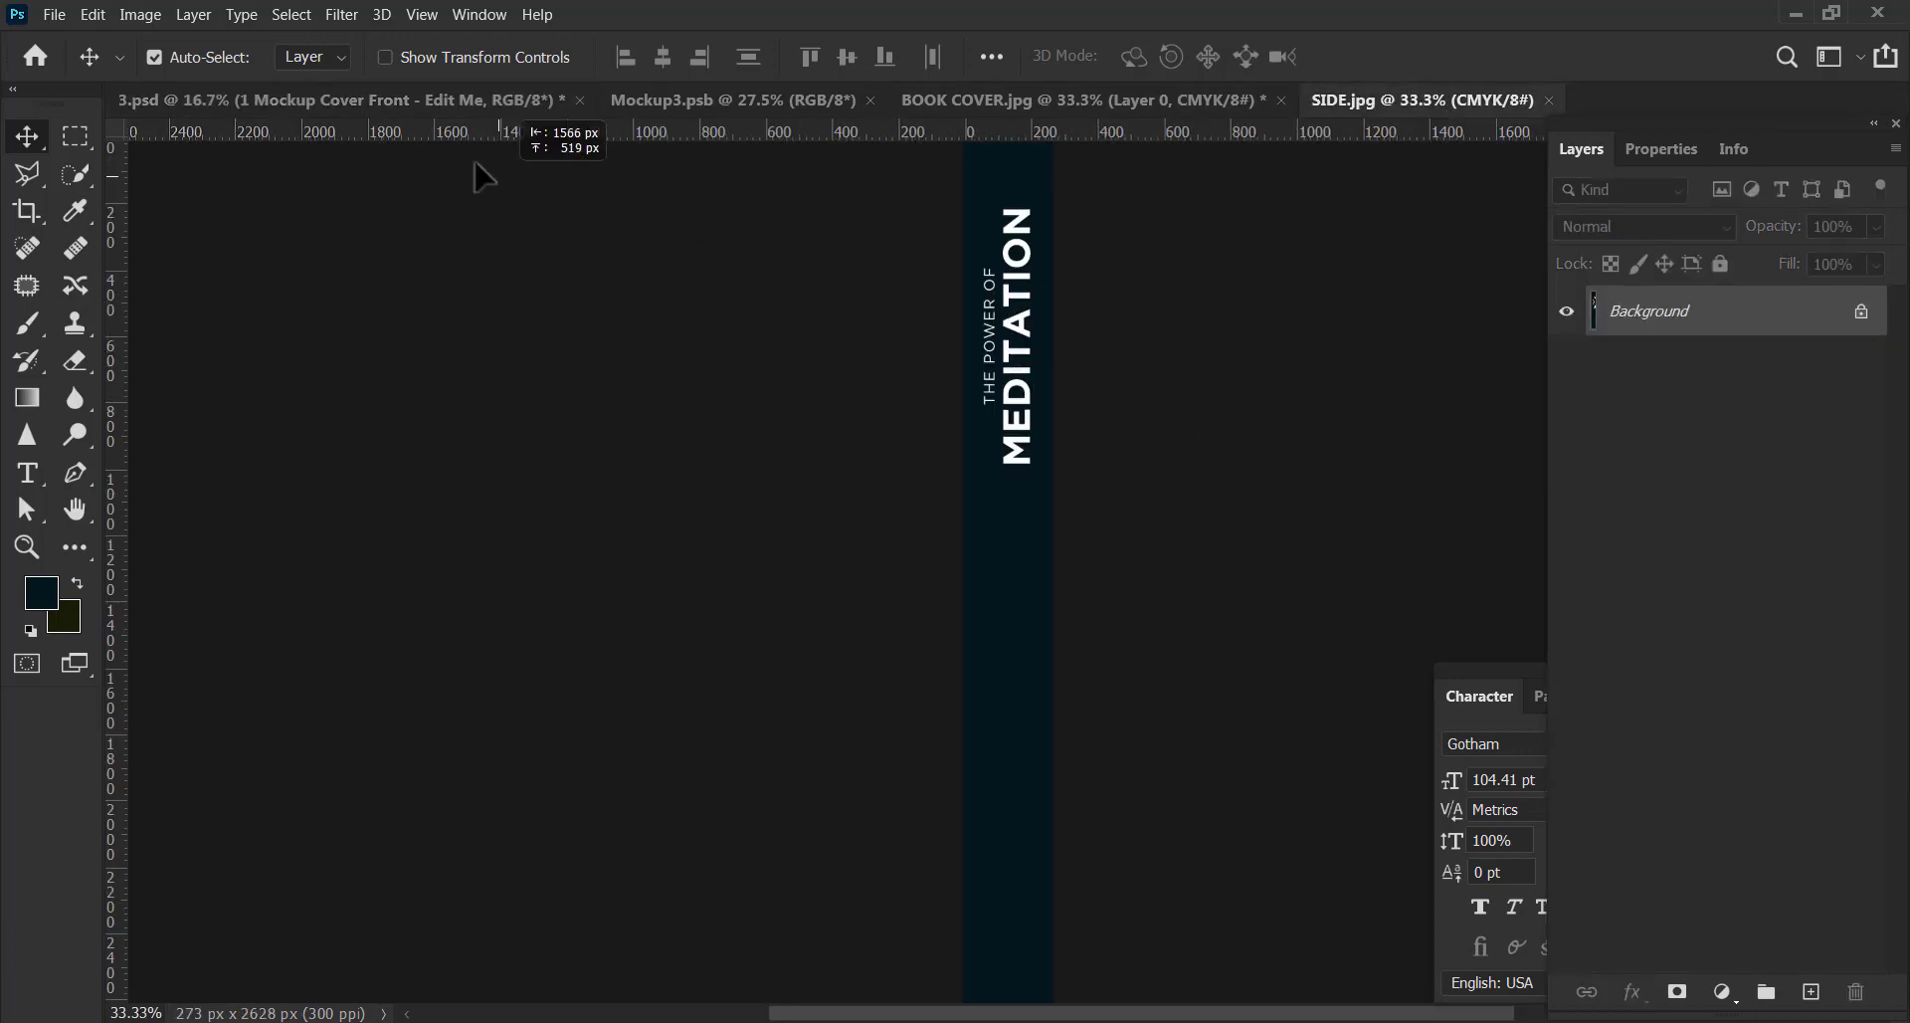
drag(1007, 363, 1058, 409)
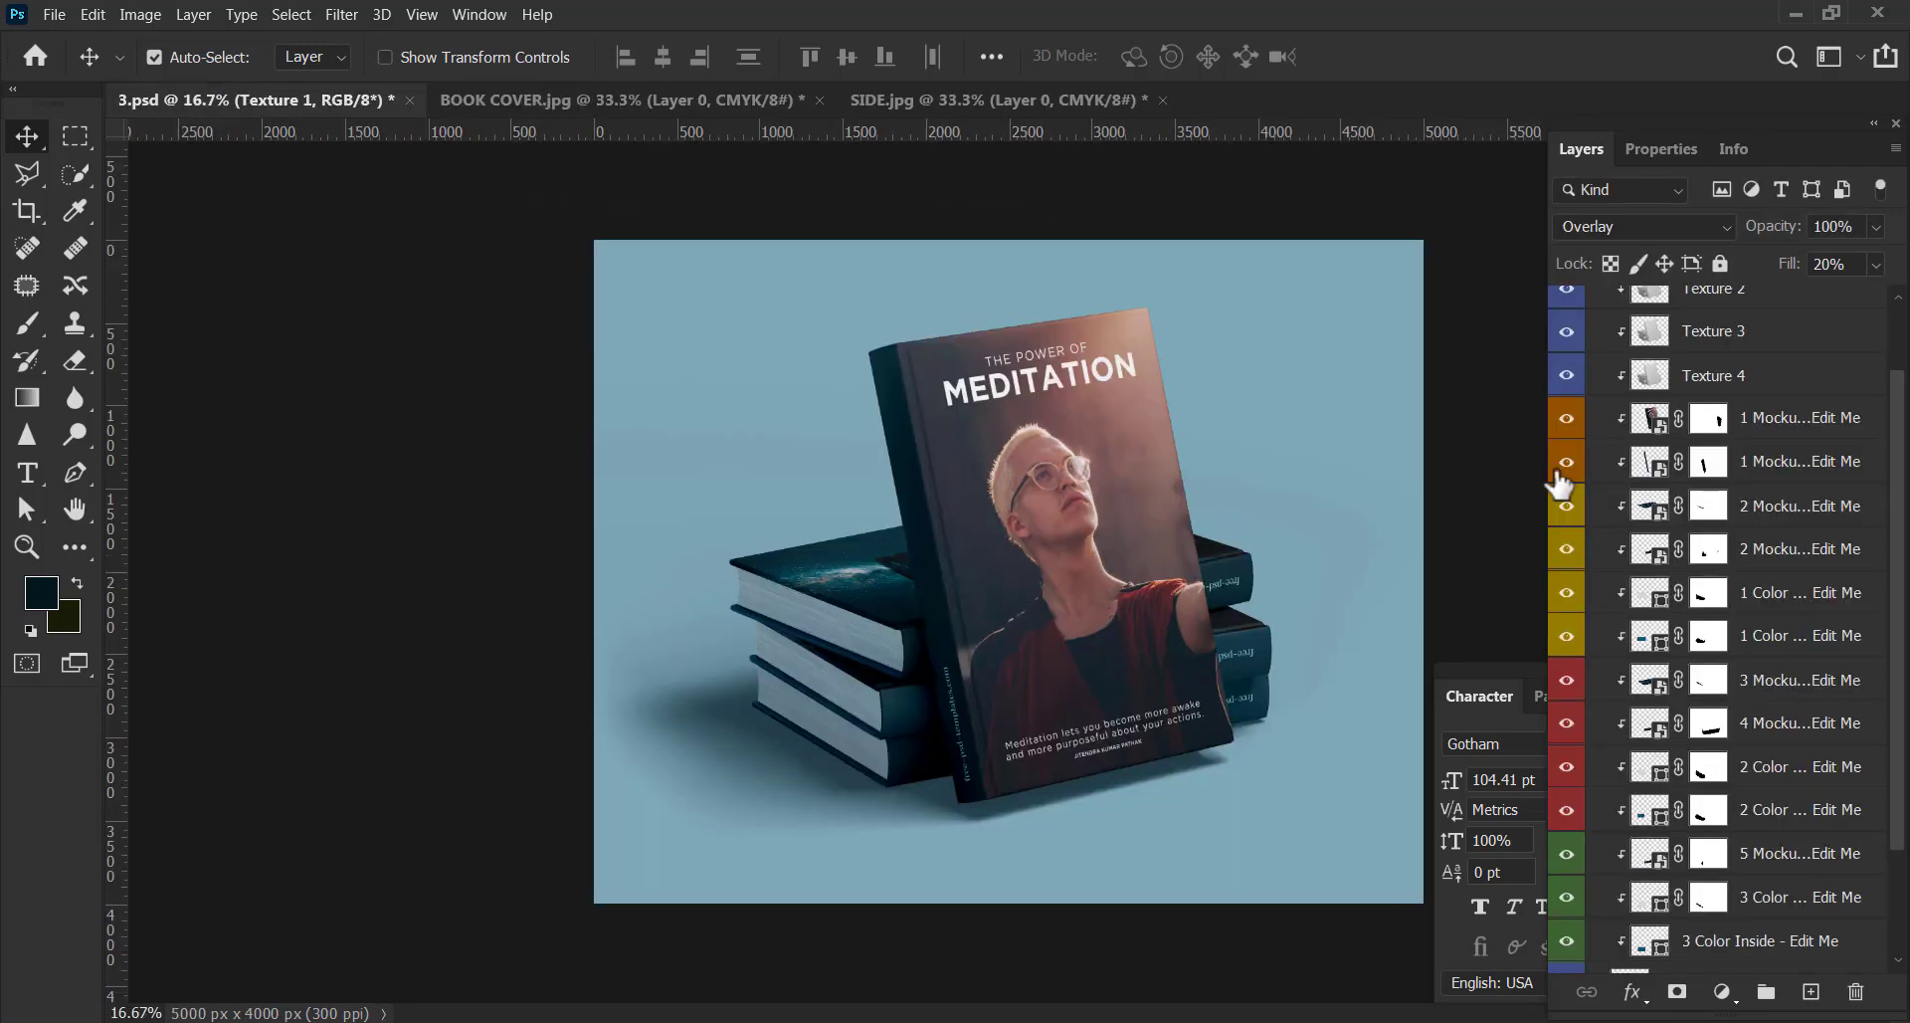
click(1564, 463)
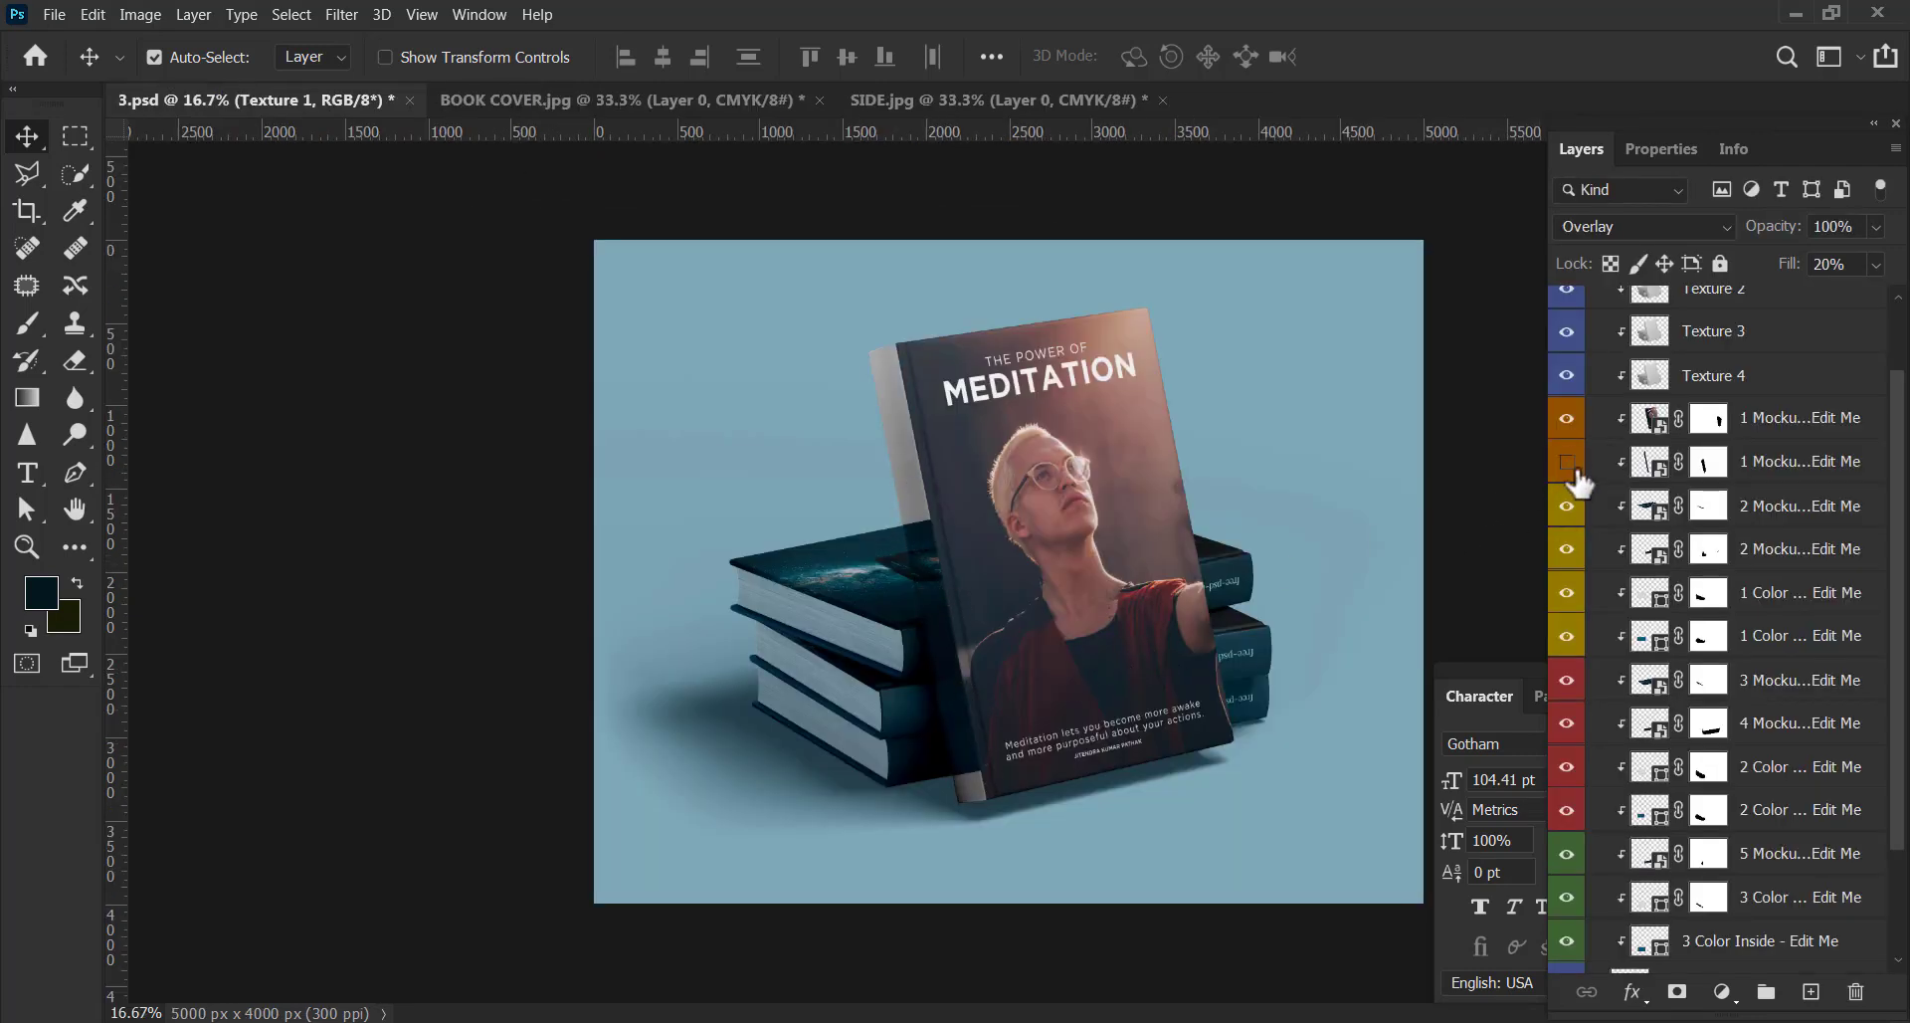
Show the top book's spine layer again and open its spine smart object, fitted to the window.
click(1564, 464)
click(1564, 464)
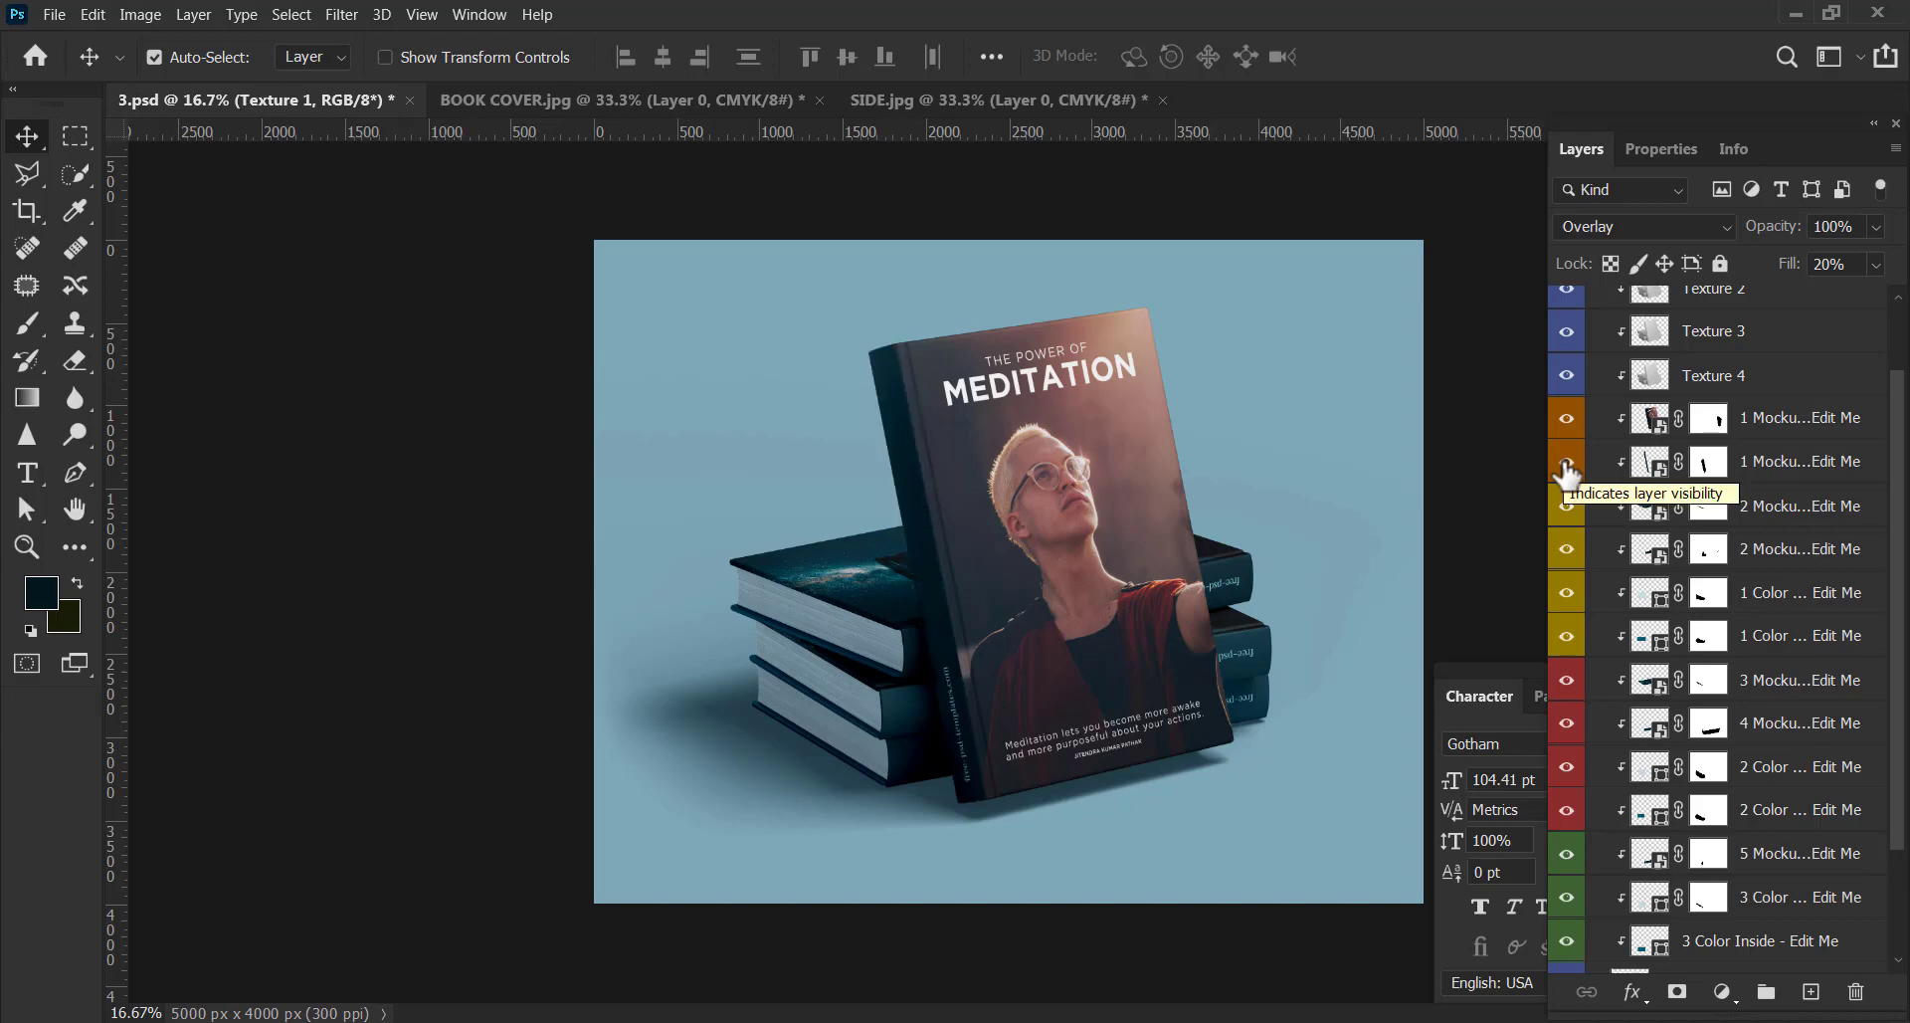
double_click(1650, 461)
click(1154, 469)
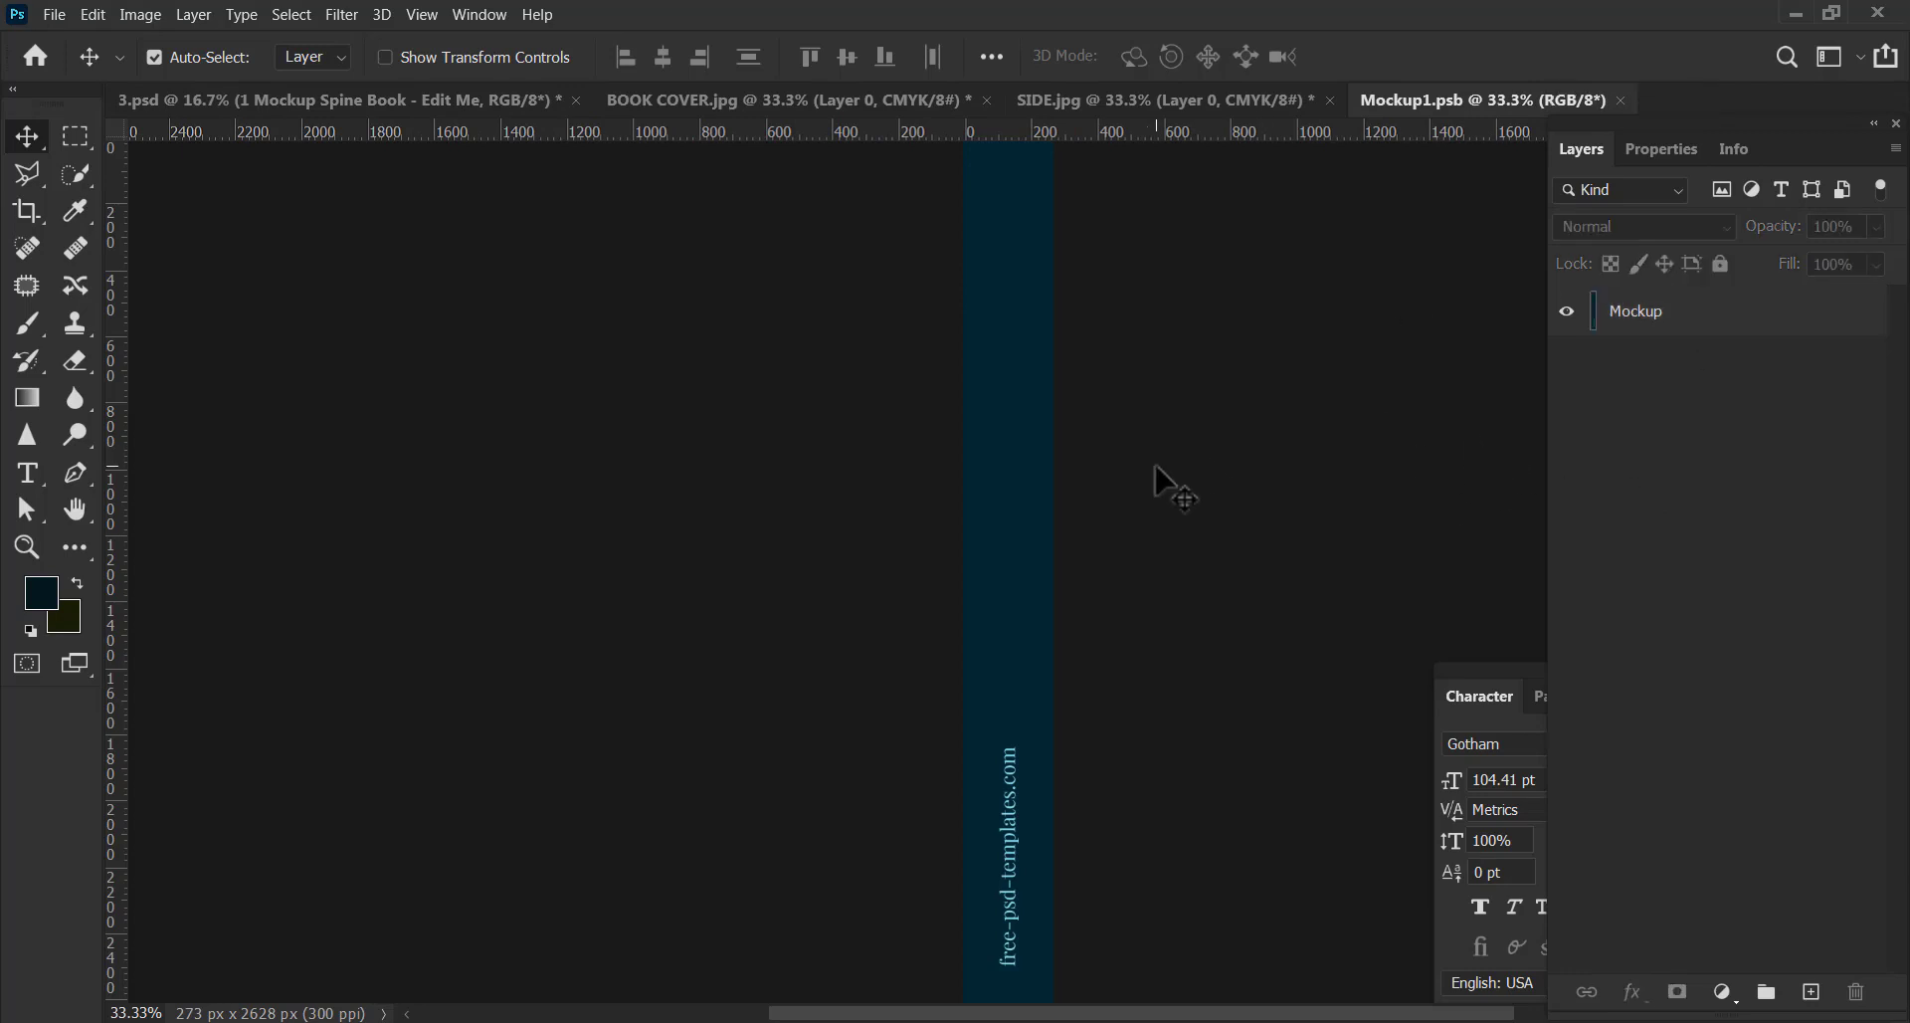
key(ctrl+0)
Bring the Meditation spine title from SIDE into the spine smart object and position it.
click(1078, 104)
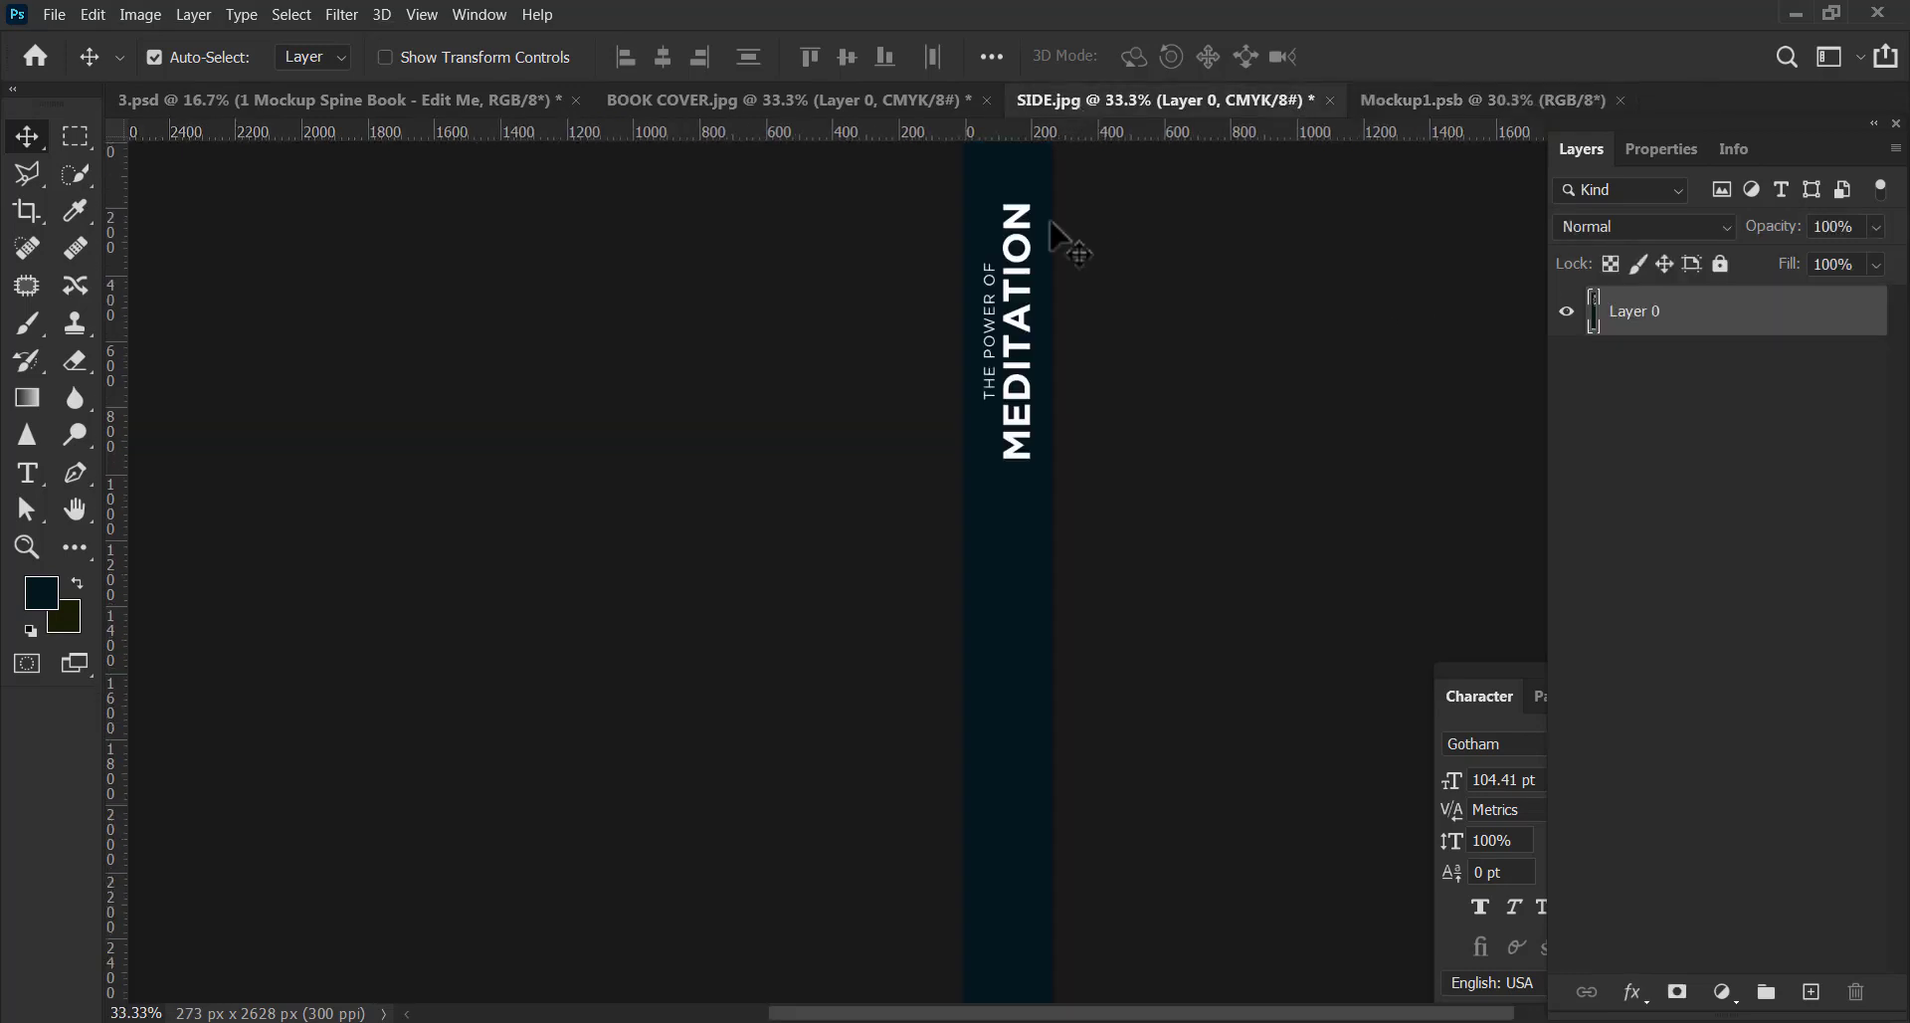
key(ctrl+a)
key(Delete)
drag(1421, 113, 1140, 283)
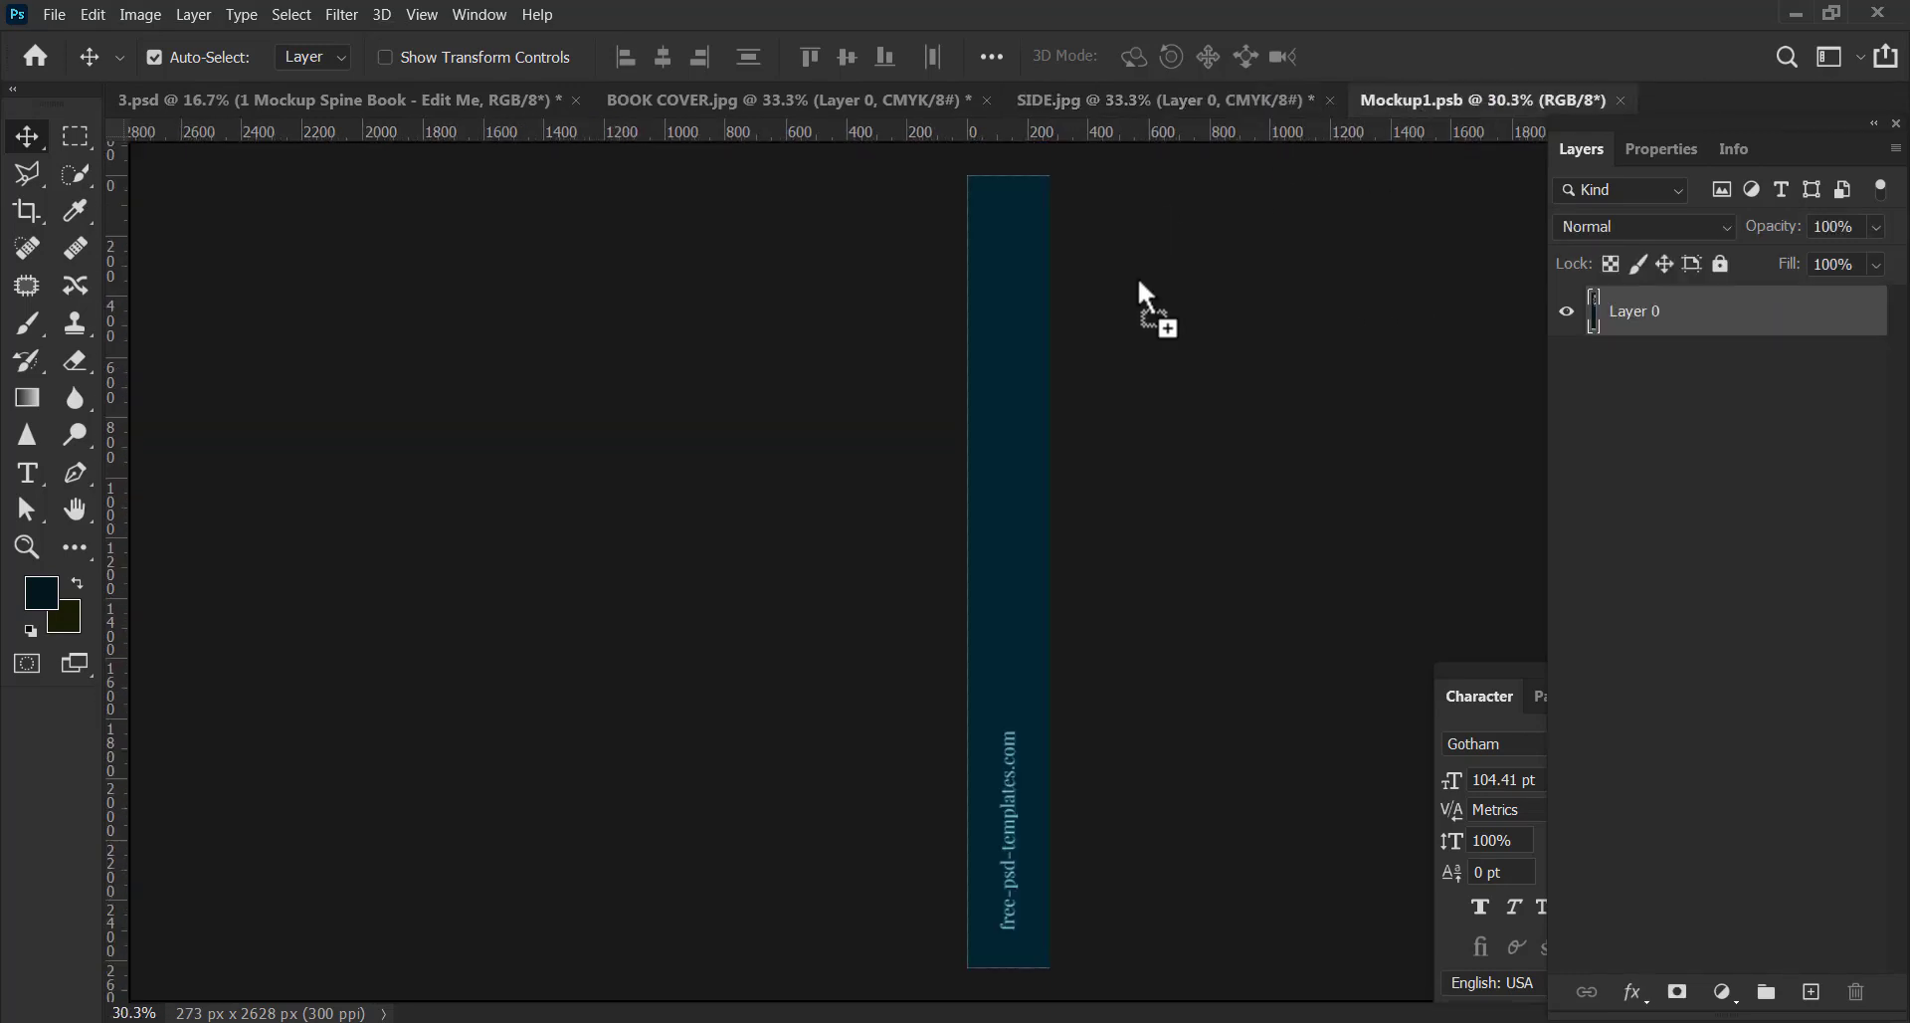
drag(1026, 439, 1023, 554)
click(1151, 504)
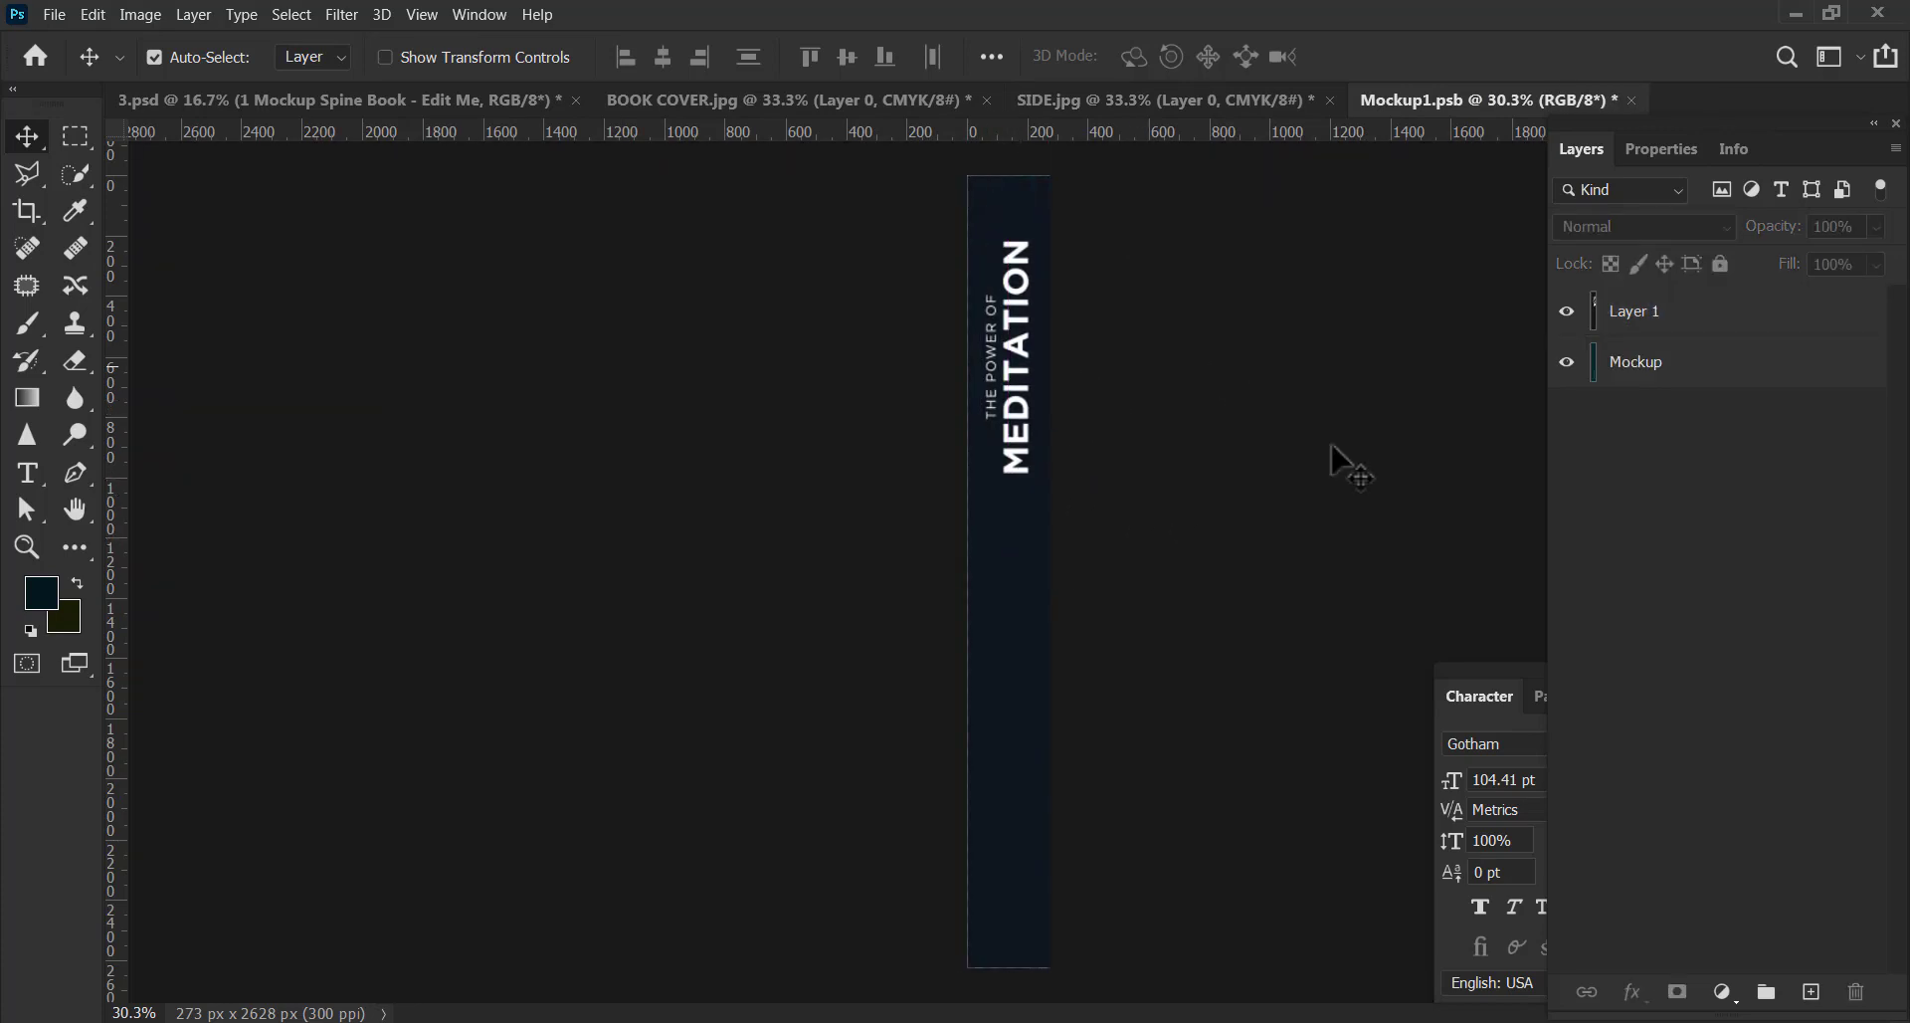
Save the spine smart object and return to 3.psd.
click(56, 15)
click(104, 279)
click(471, 99)
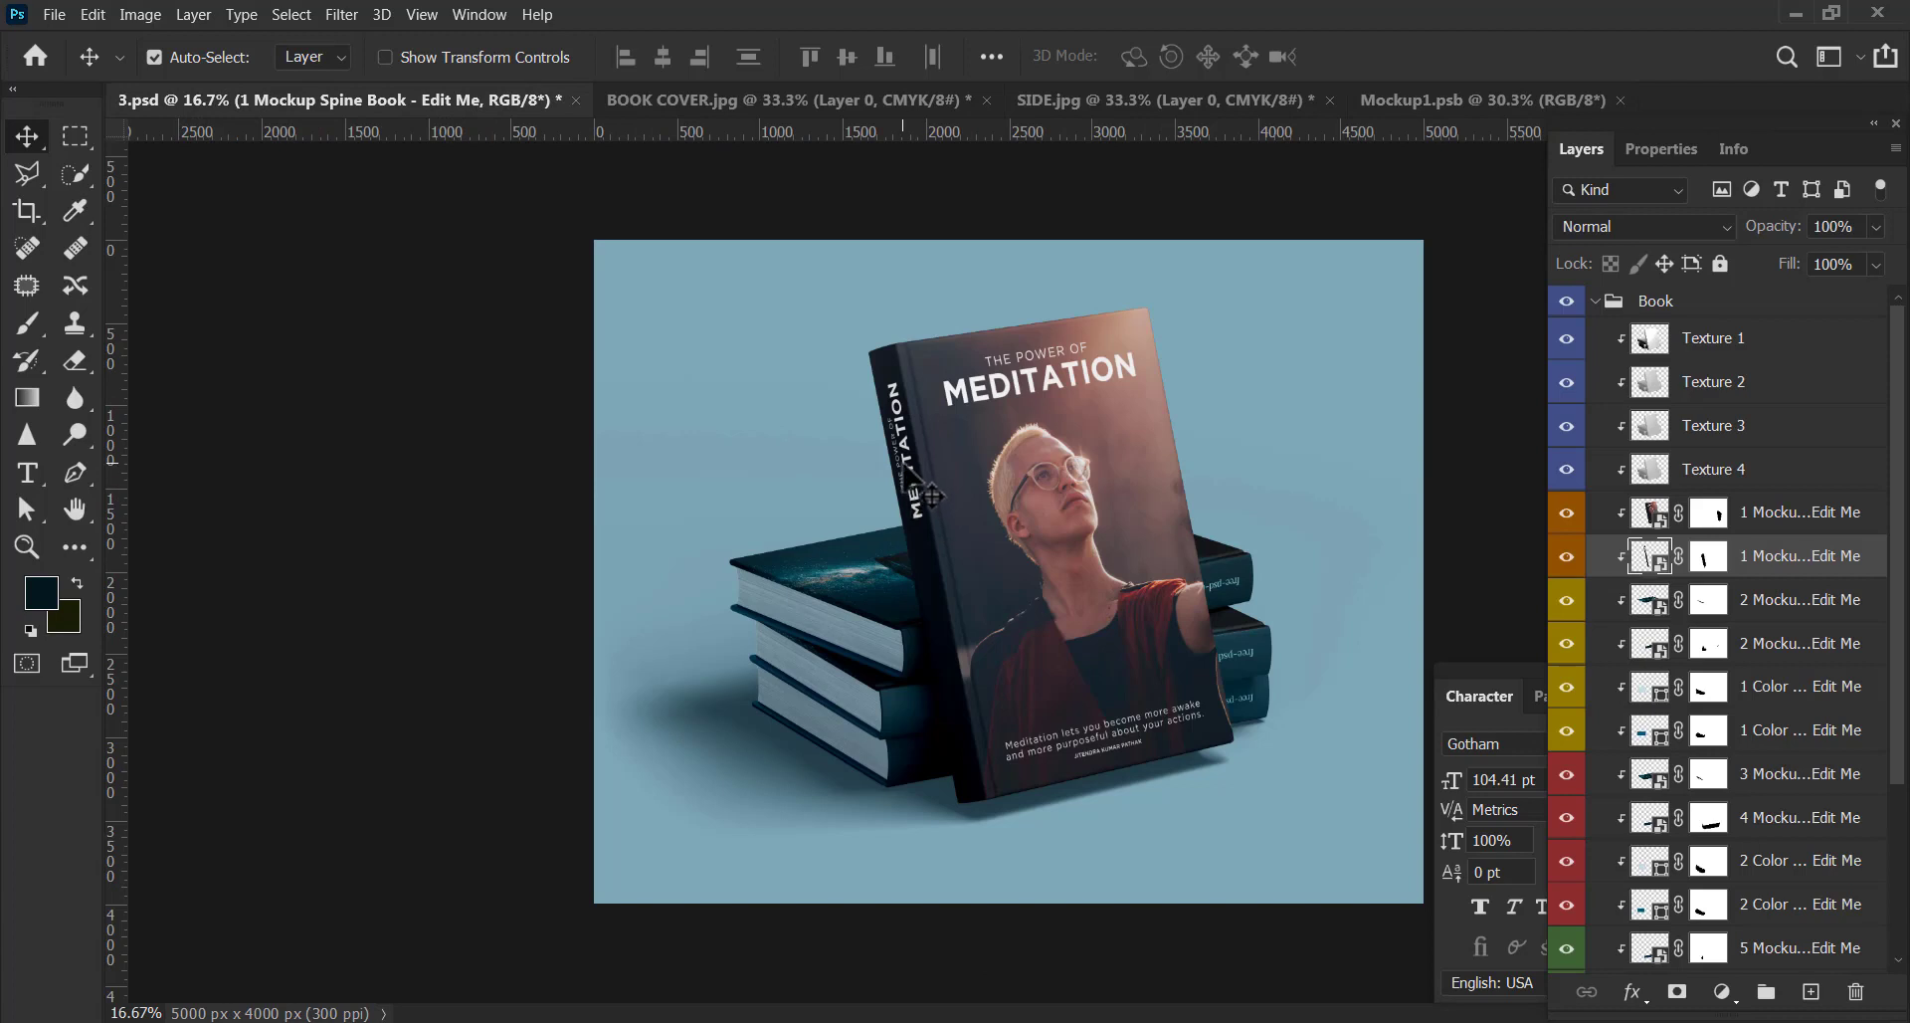
Identify the second book's cover layer and open its Mockup31 smart object.
click(930, 587)
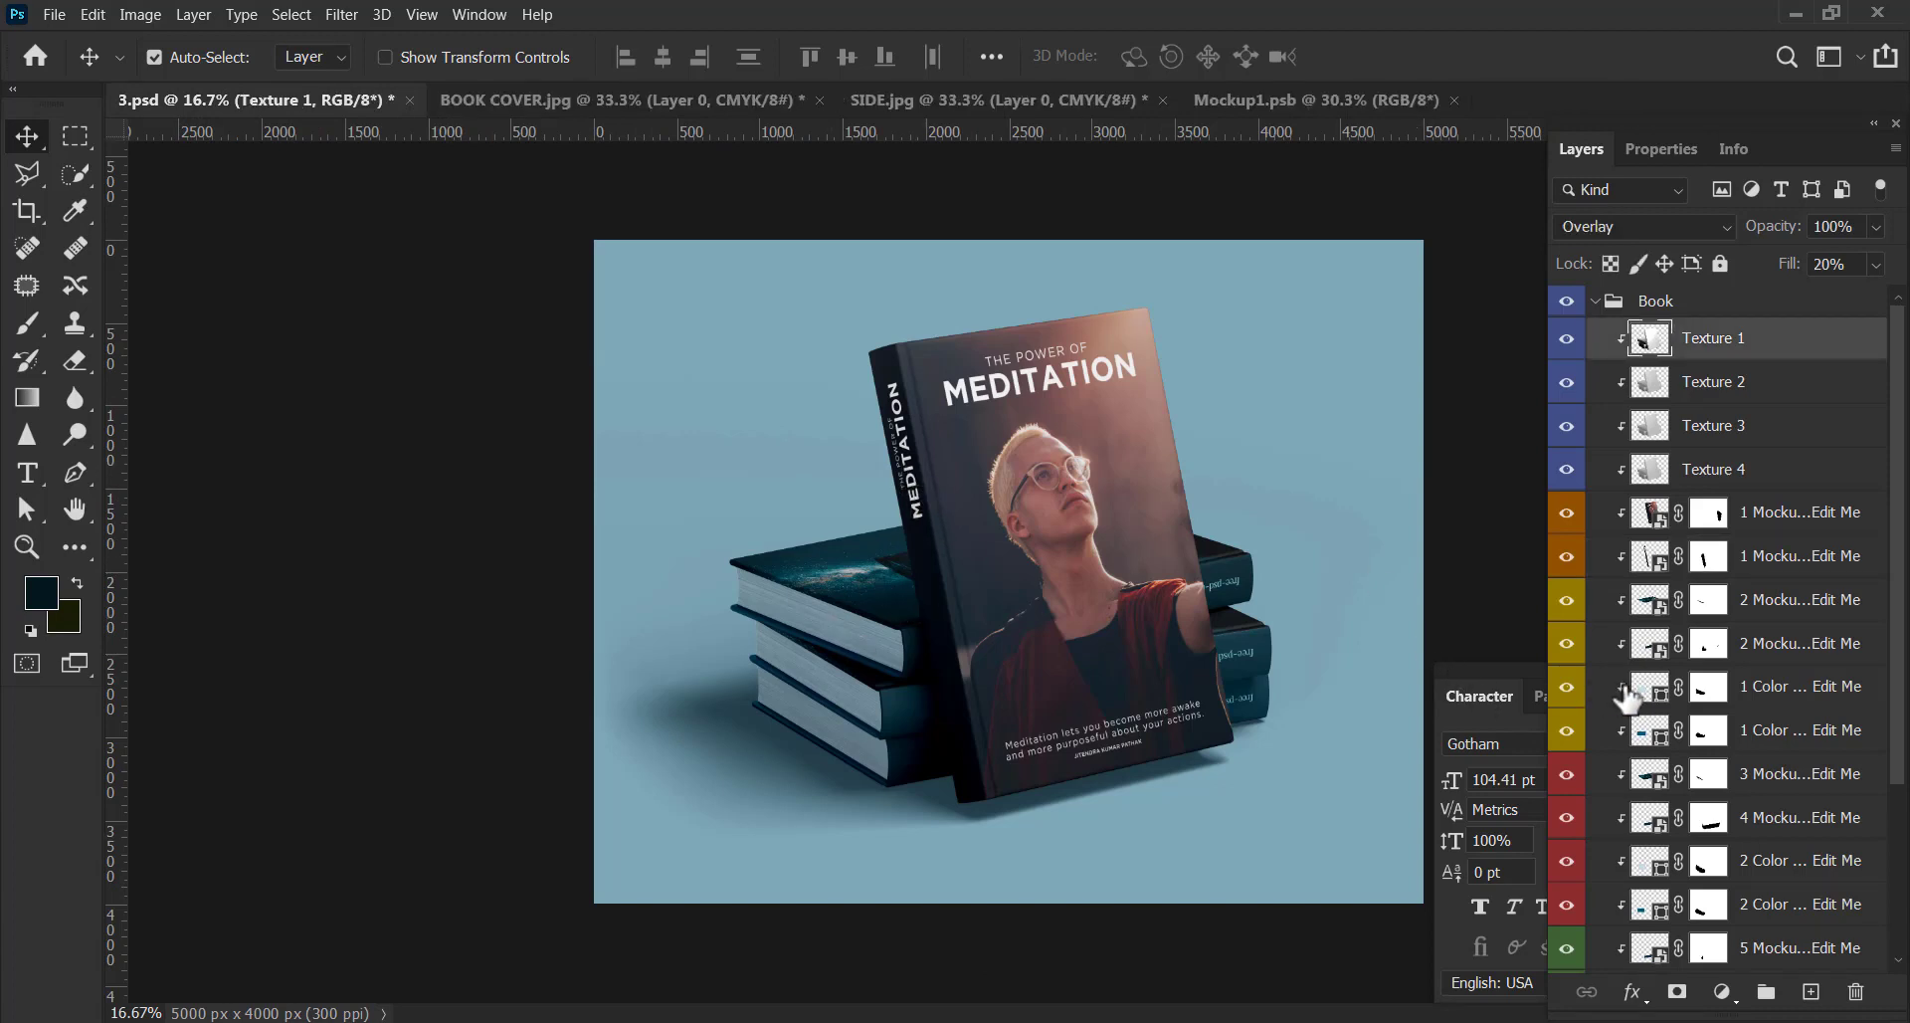
click(1567, 600)
click(1567, 644)
click(1567, 601)
double_click(1650, 601)
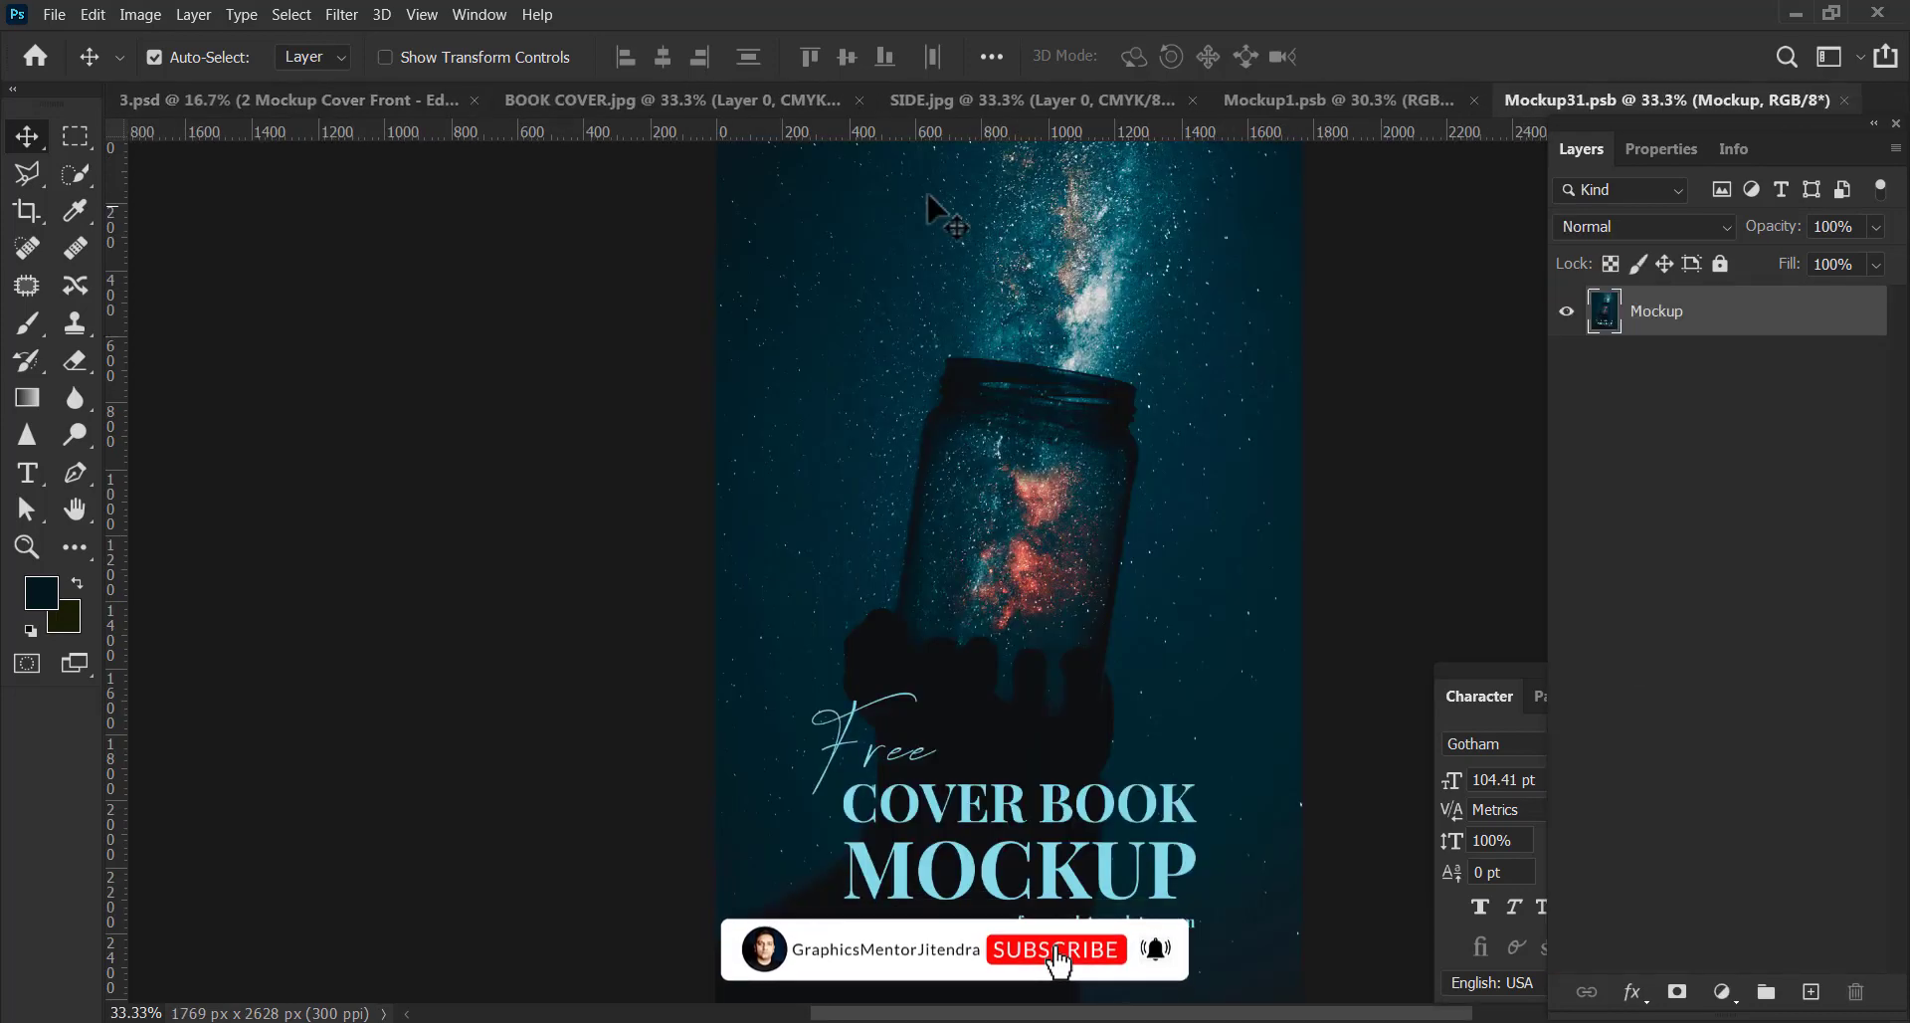
Copy the Meditation cover from BOOK COVER into Mockup31 and nudge it into place.
click(970, 100)
click(780, 101)
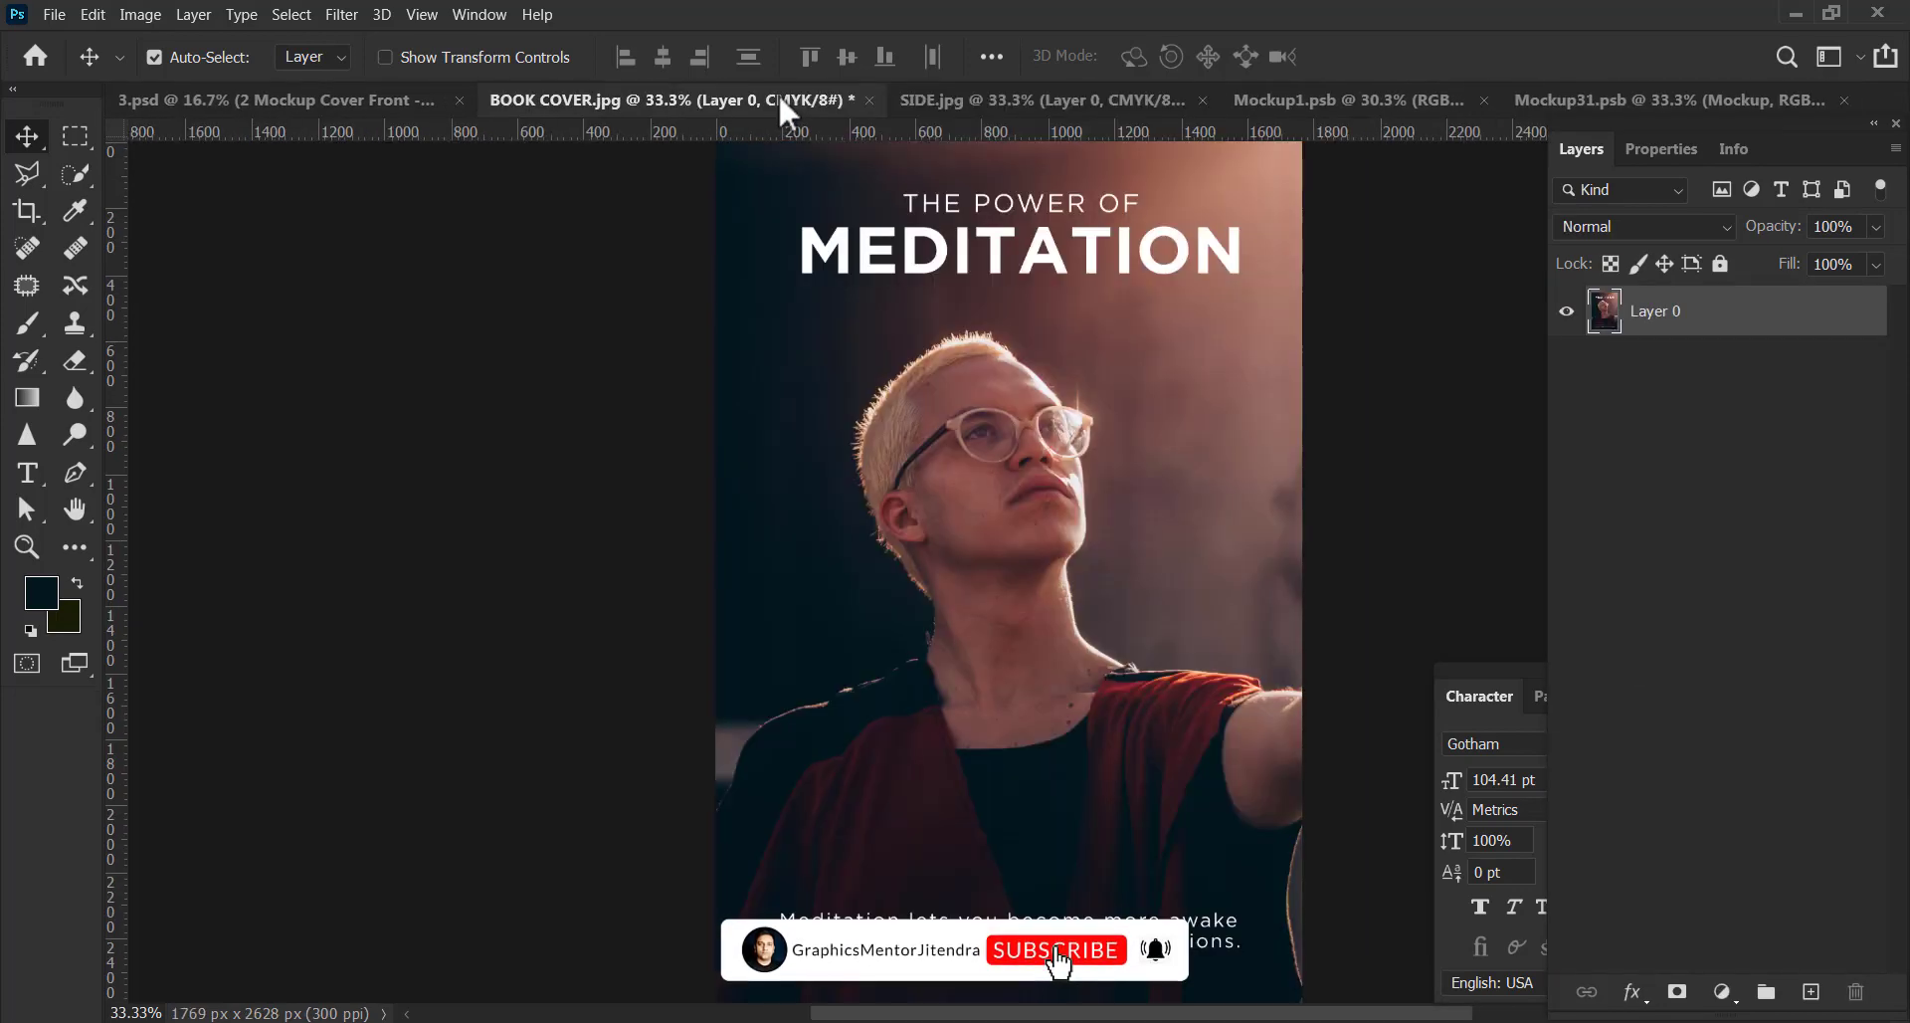
mouse_move(1058, 358)
mouse_down()
mouse_move(1525, 67)
mouse_move(1116, 468)
mouse_move(957, 514)
mouse_move(957, 475)
mouse_up()
click(1393, 408)
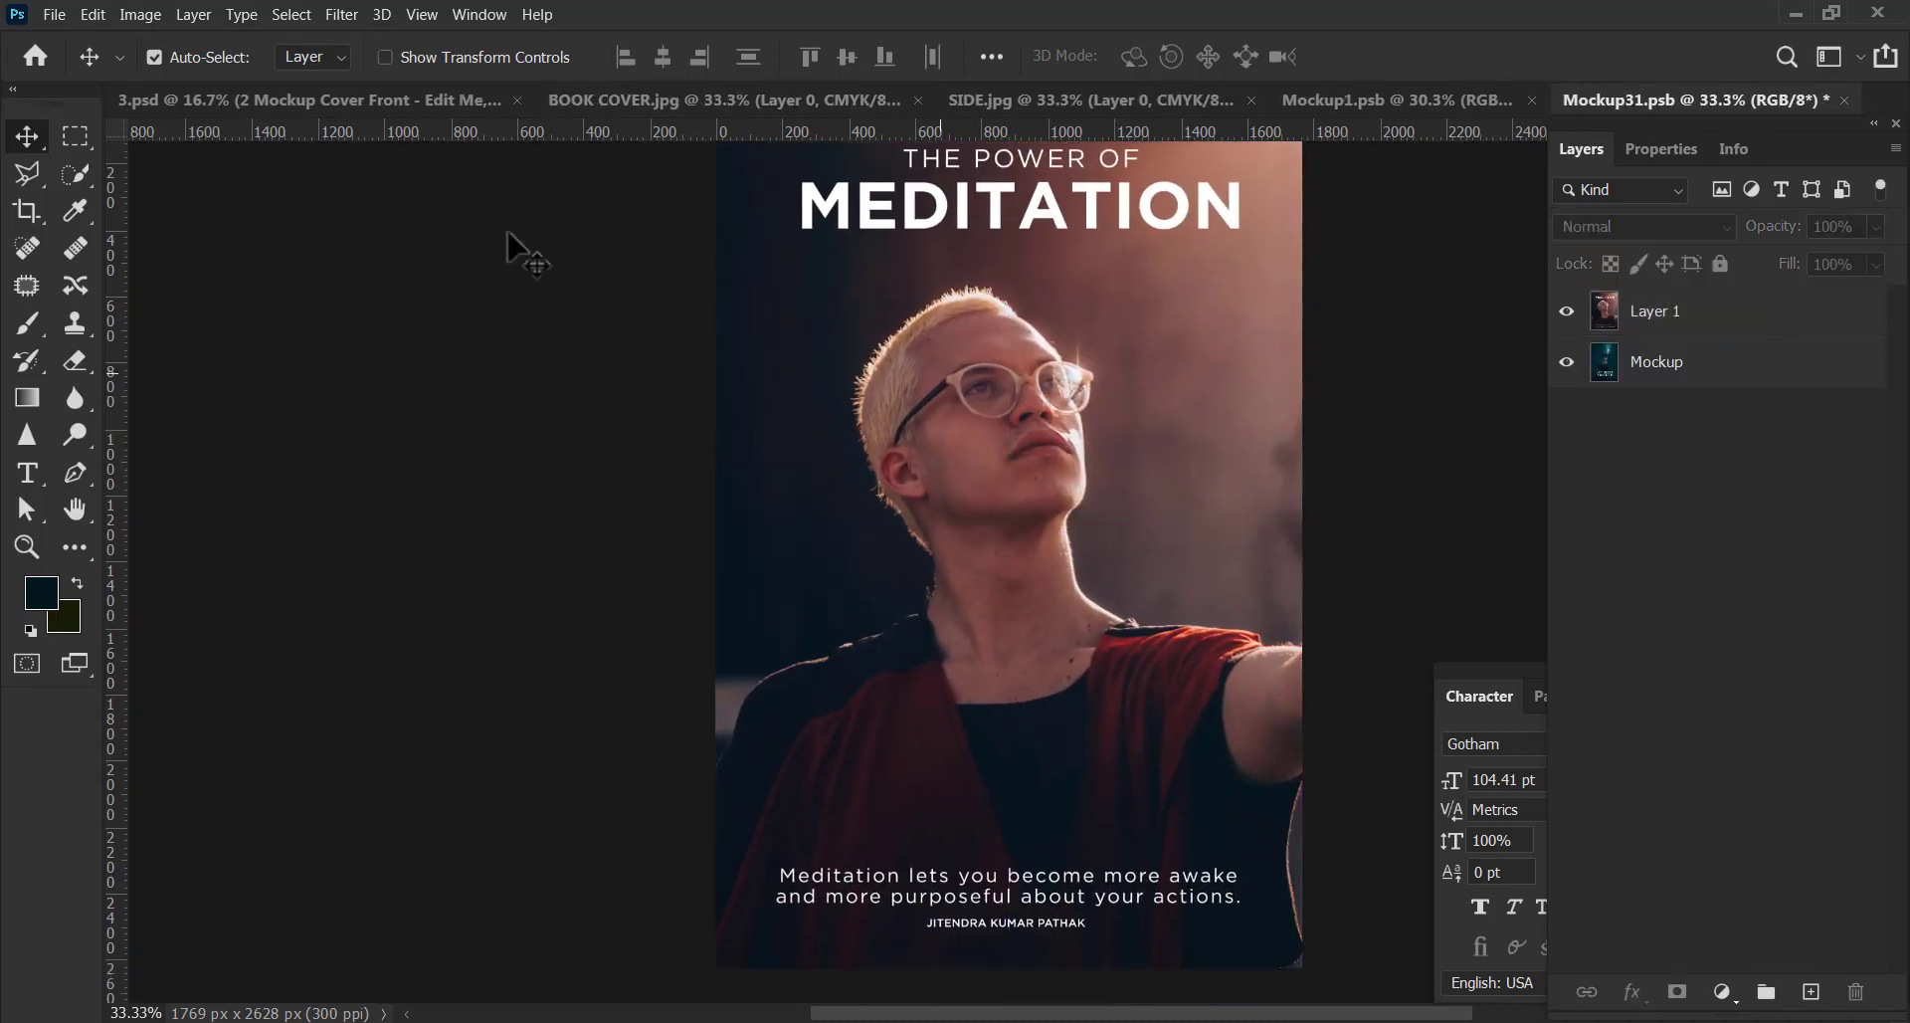
Save Mockup31 and switch back to the 3.psd mockup.
click(55, 14)
click(100, 278)
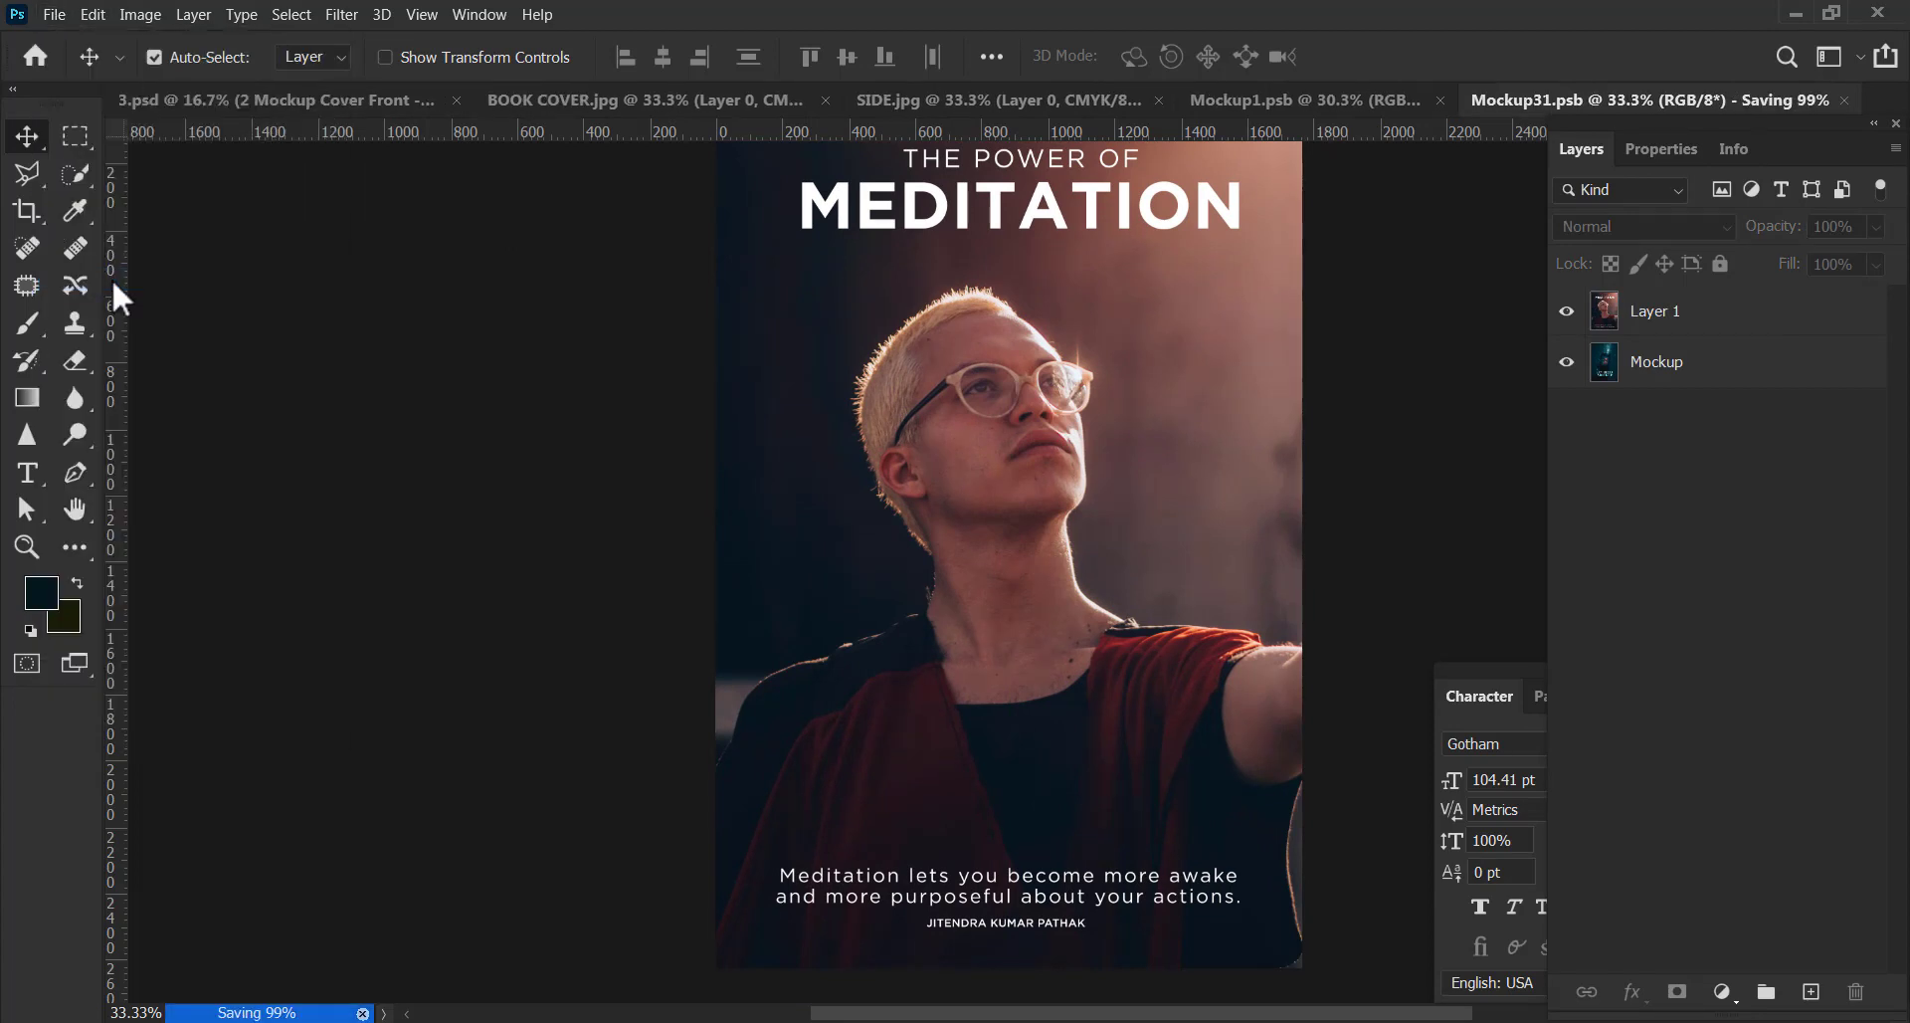
click(466, 99)
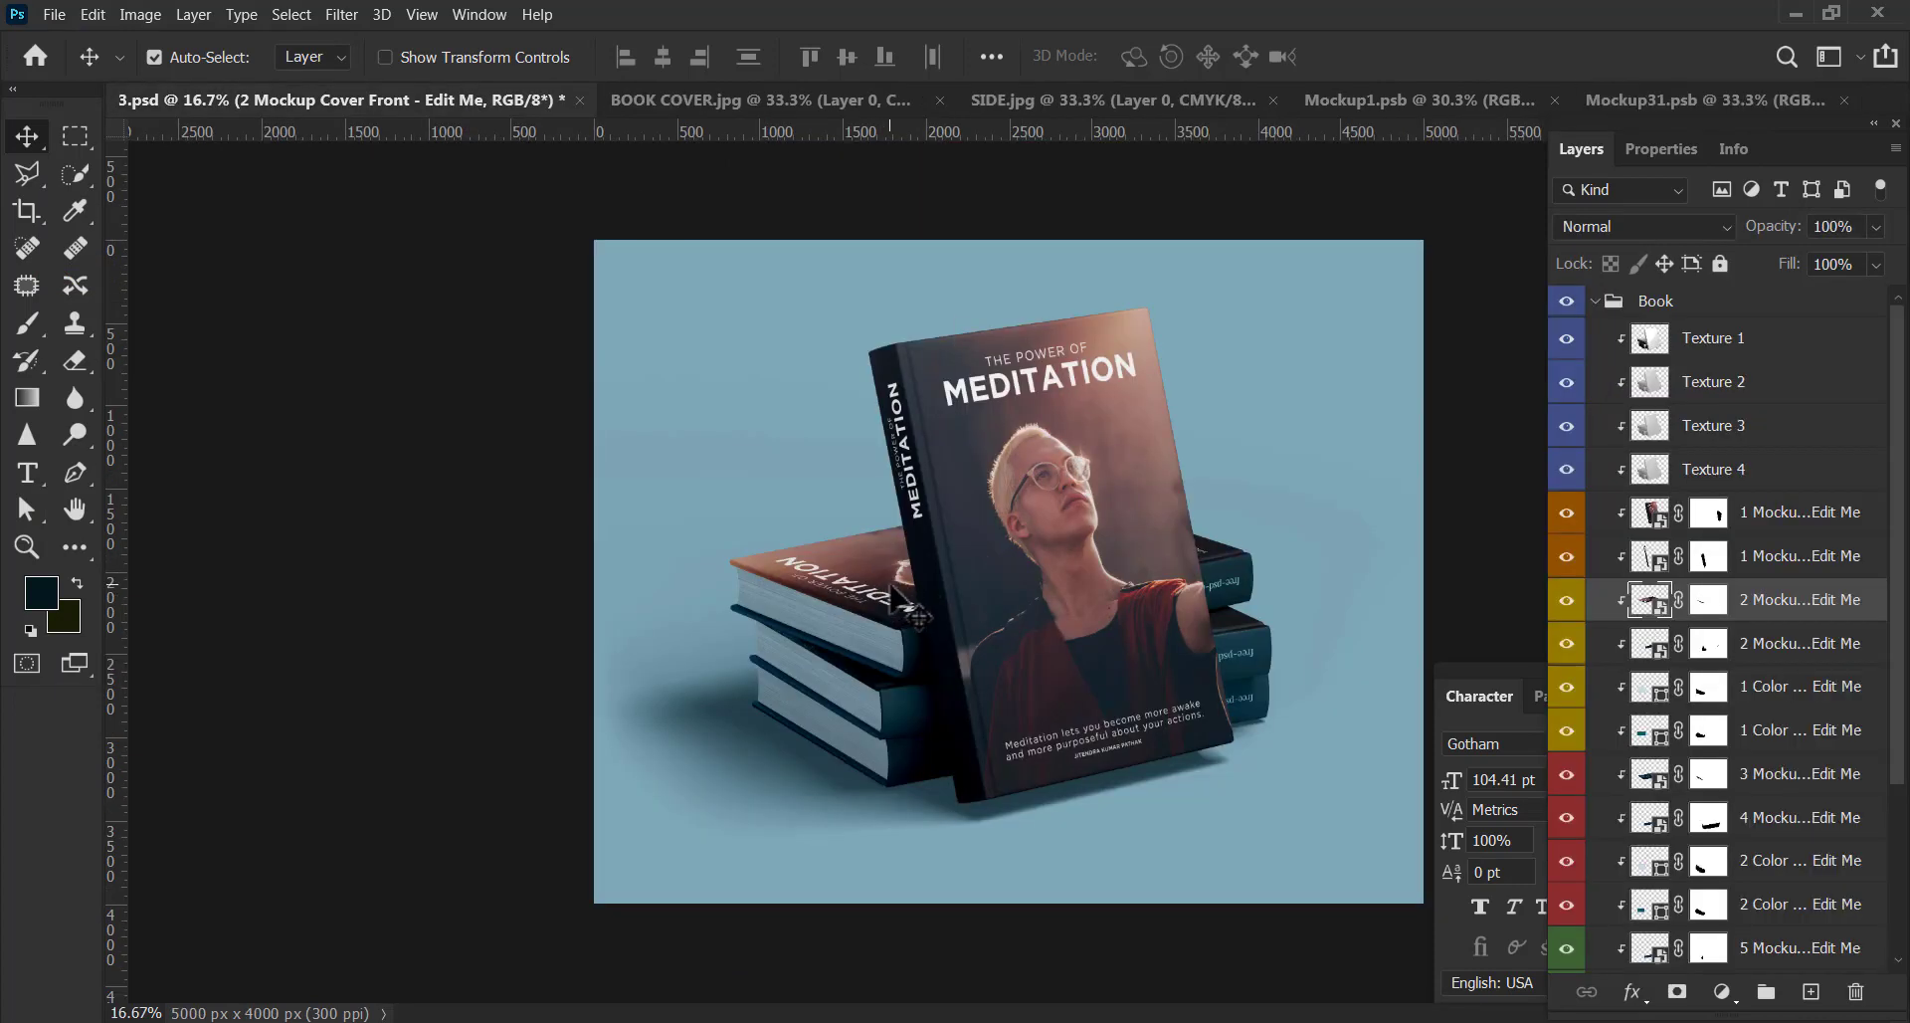
Close the first spine and second cover smart objects and return to the mockup.
click(808, 99)
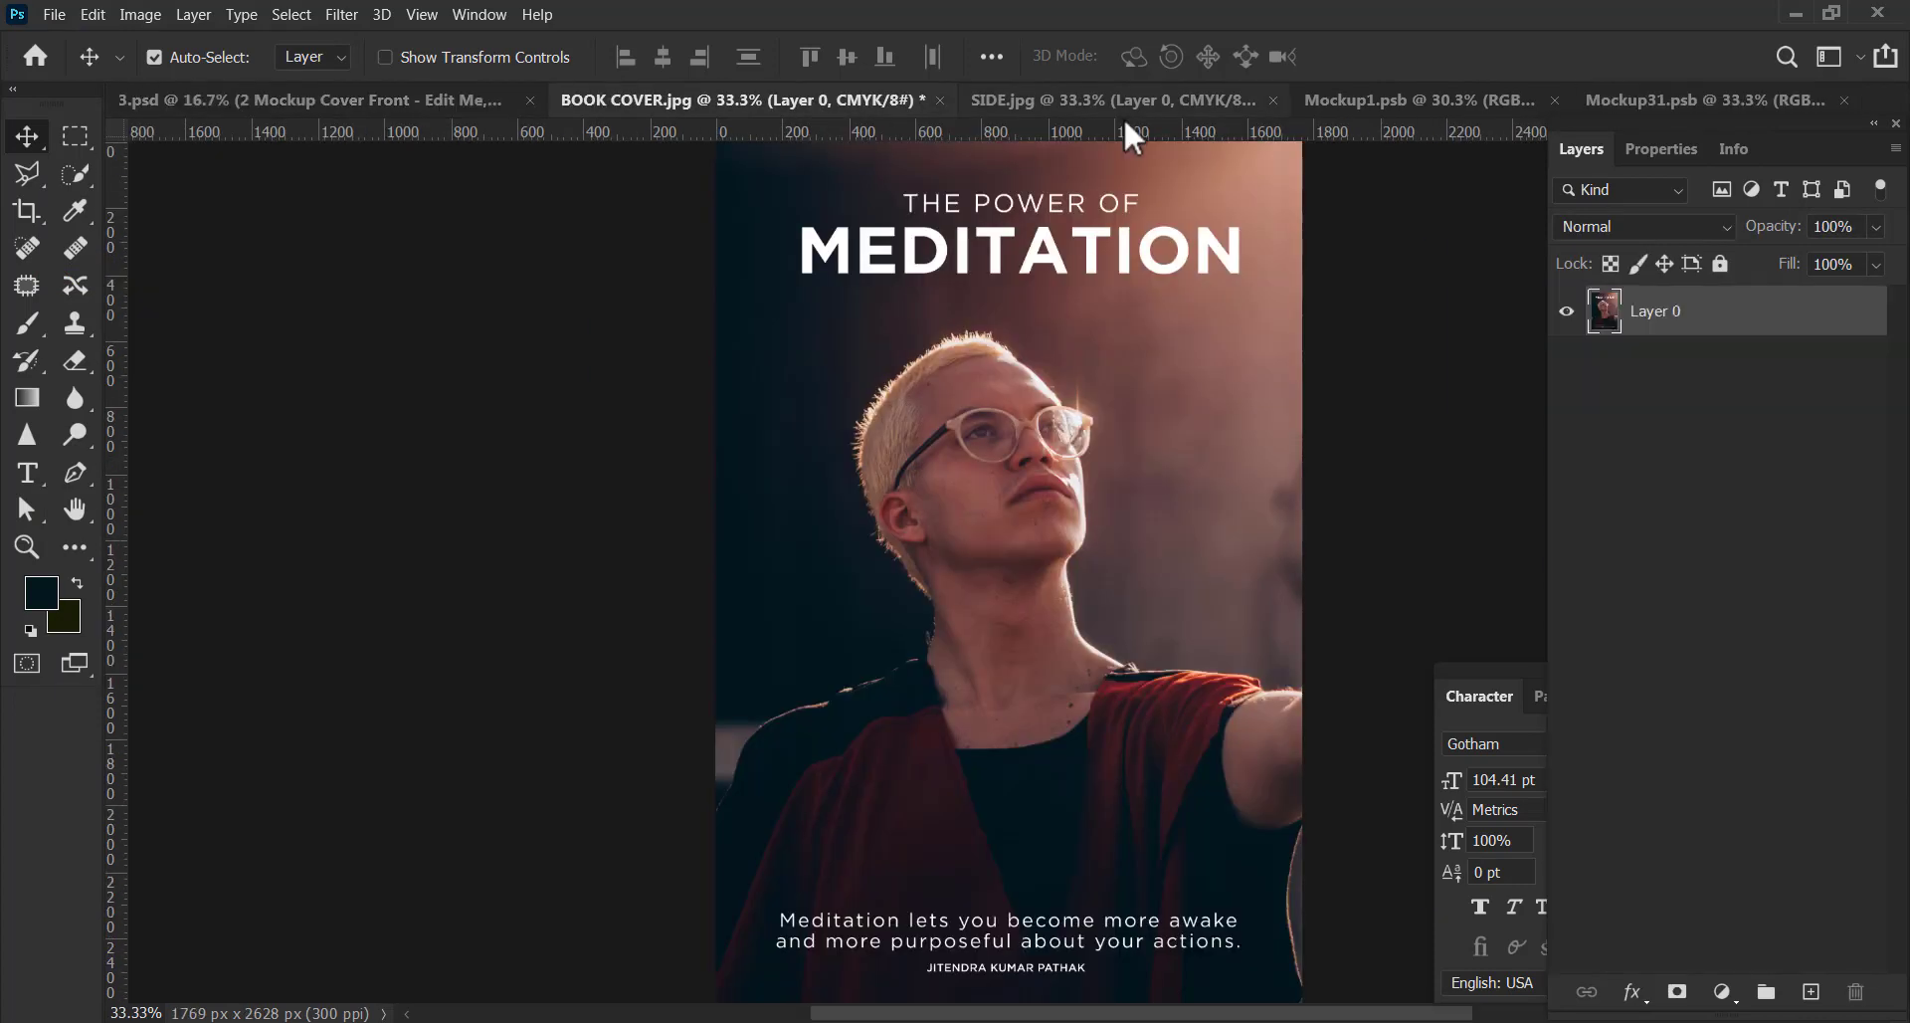
click(1344, 109)
click(1555, 101)
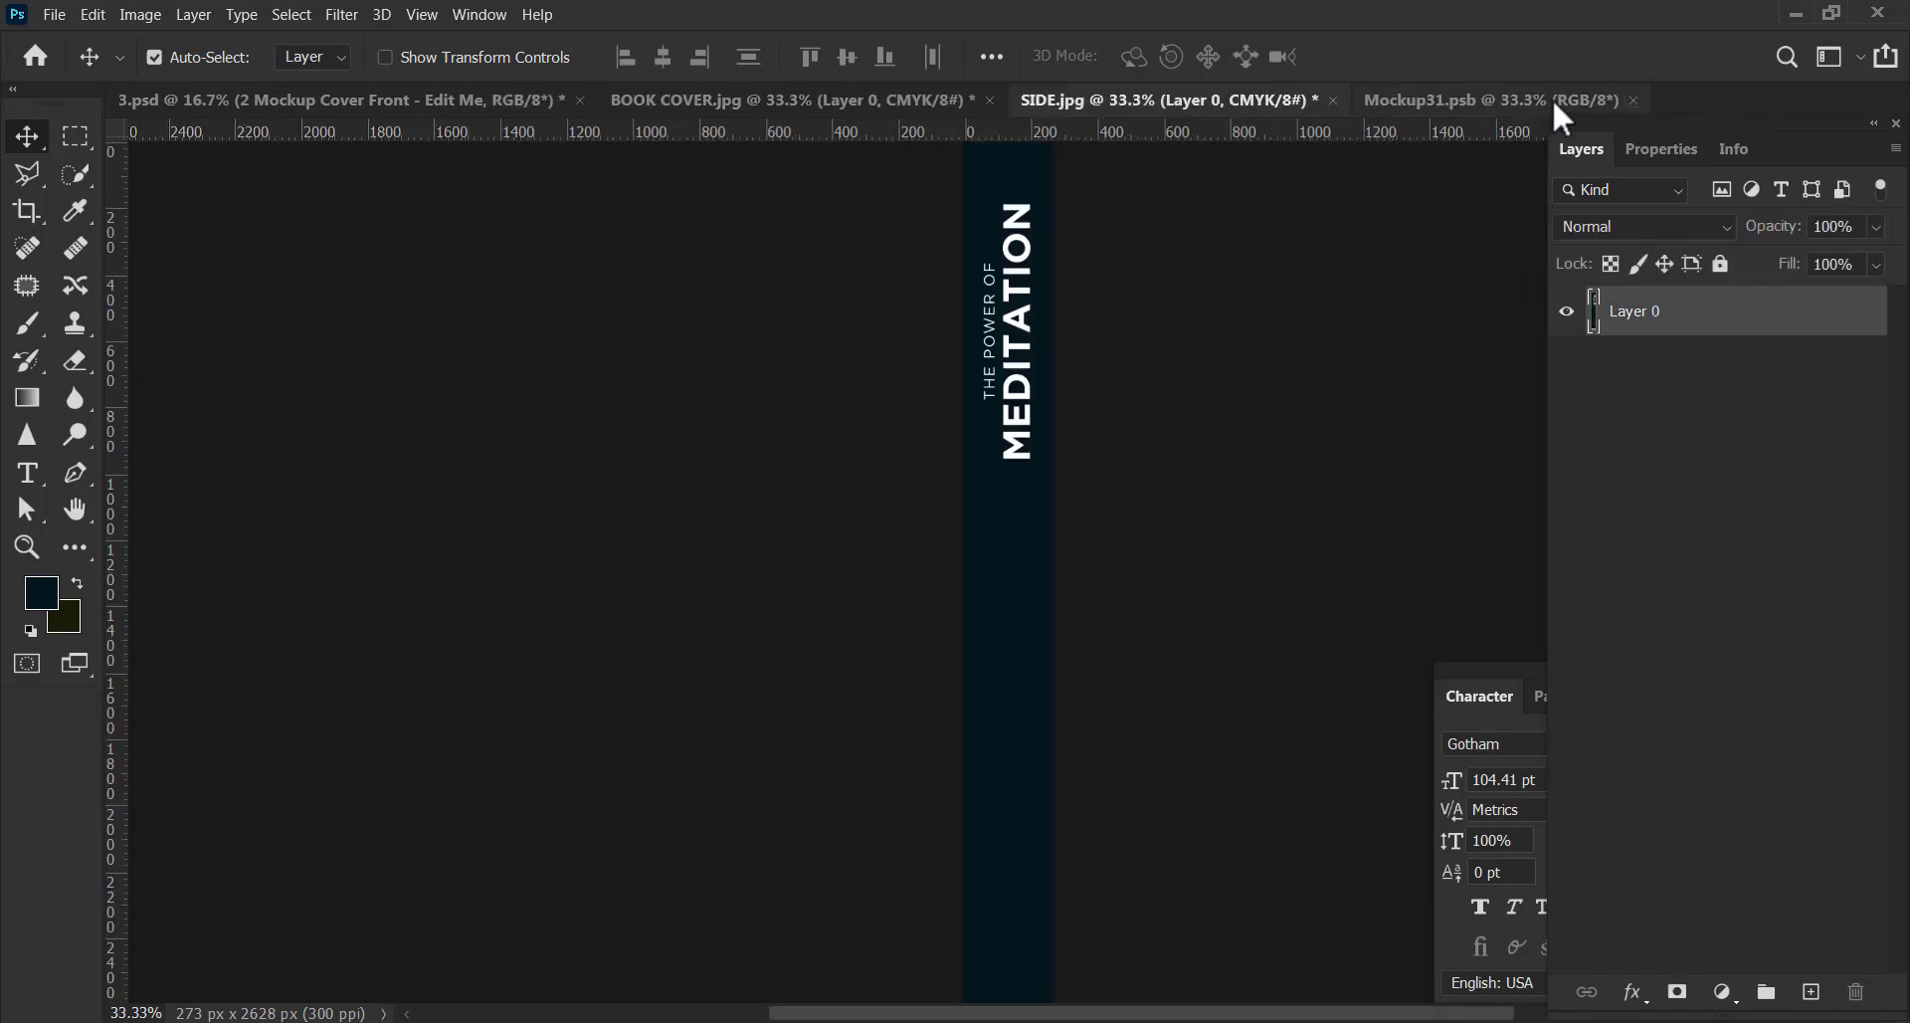
click(1633, 100)
click(838, 104)
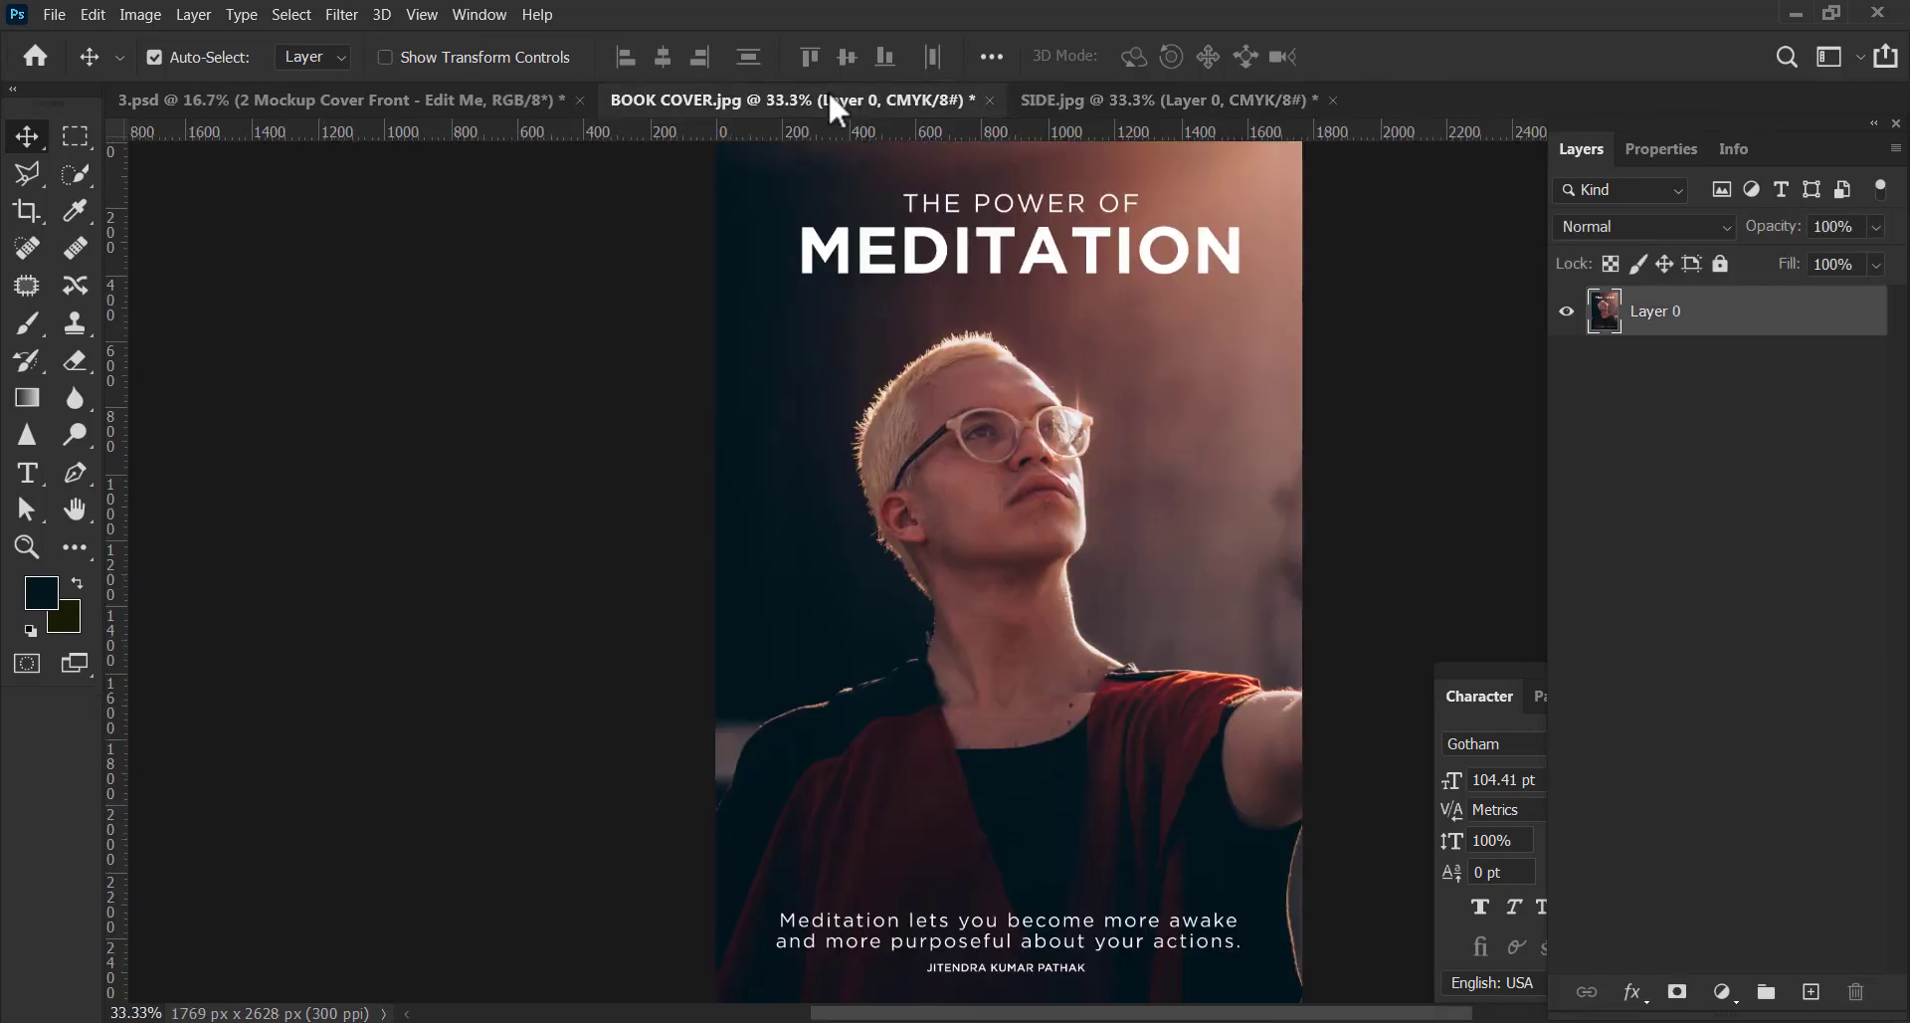
click(463, 105)
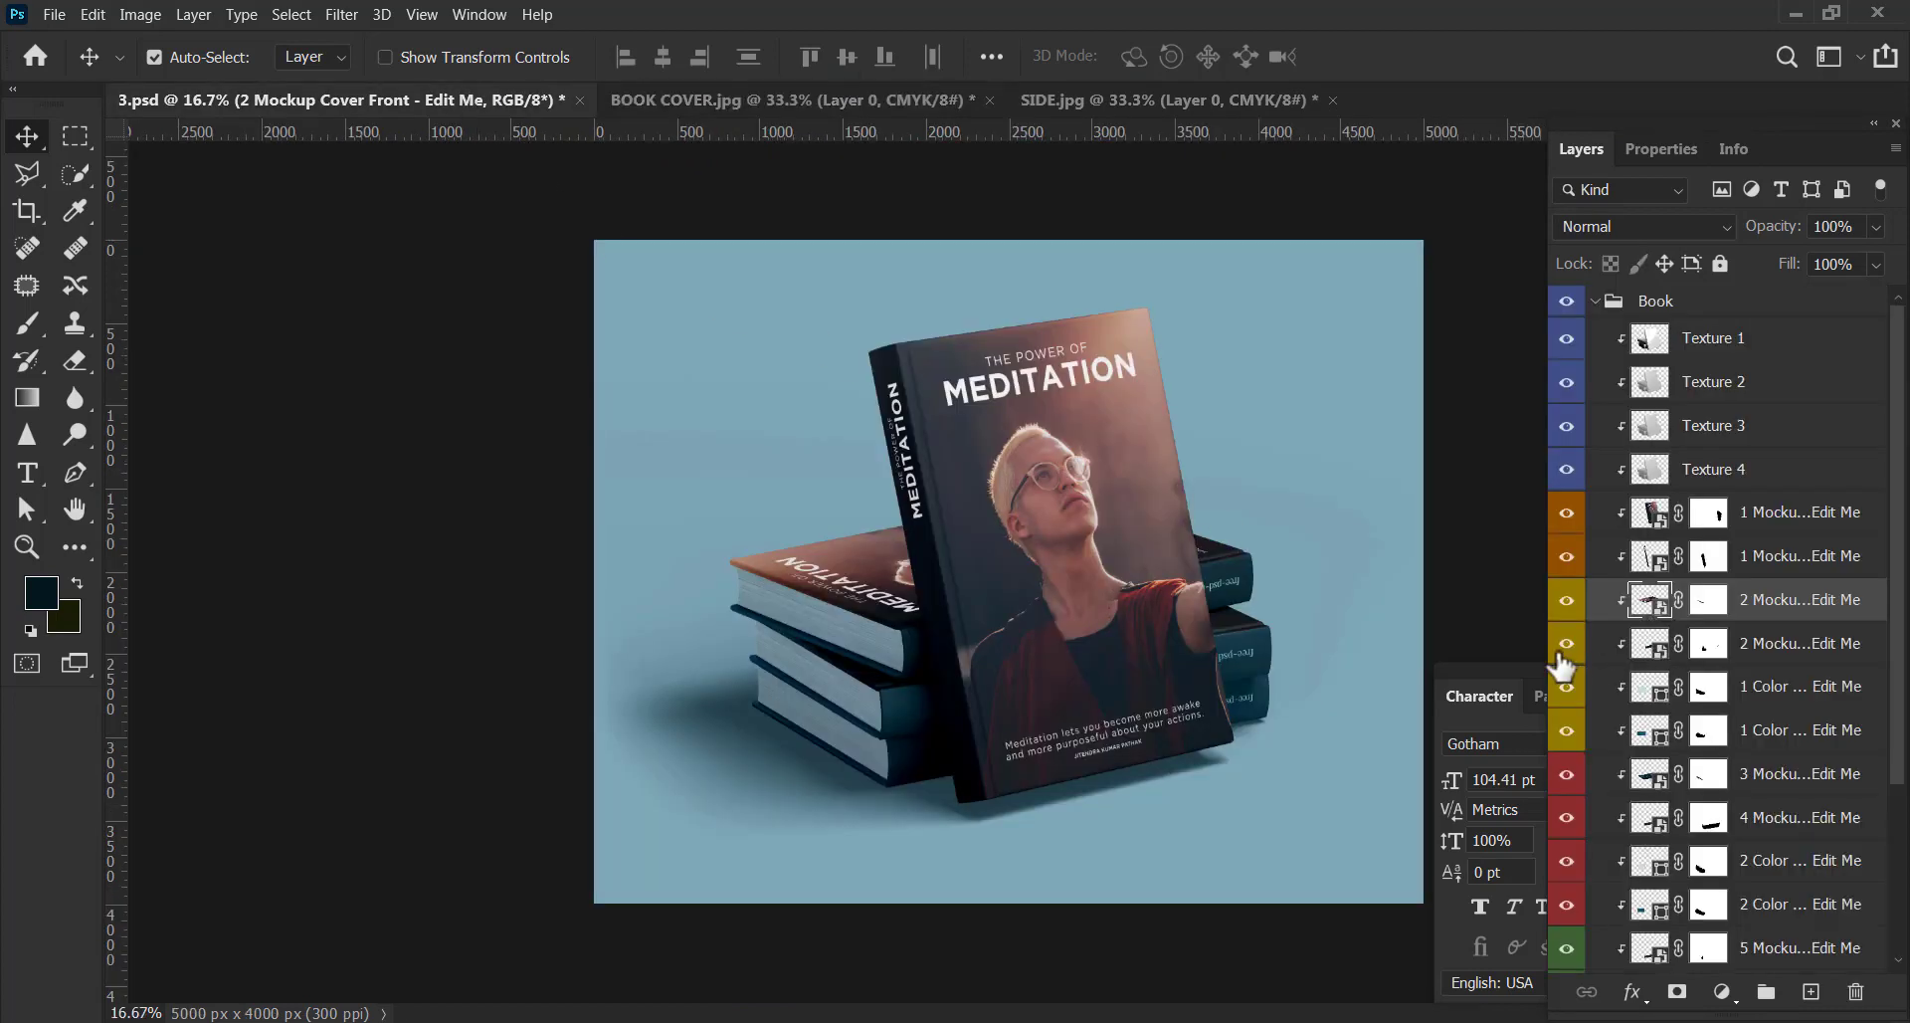
Open the second book's spine smart object Mockup11 and copy the Meditation spine into it.
click(1568, 645)
double_click(1663, 649)
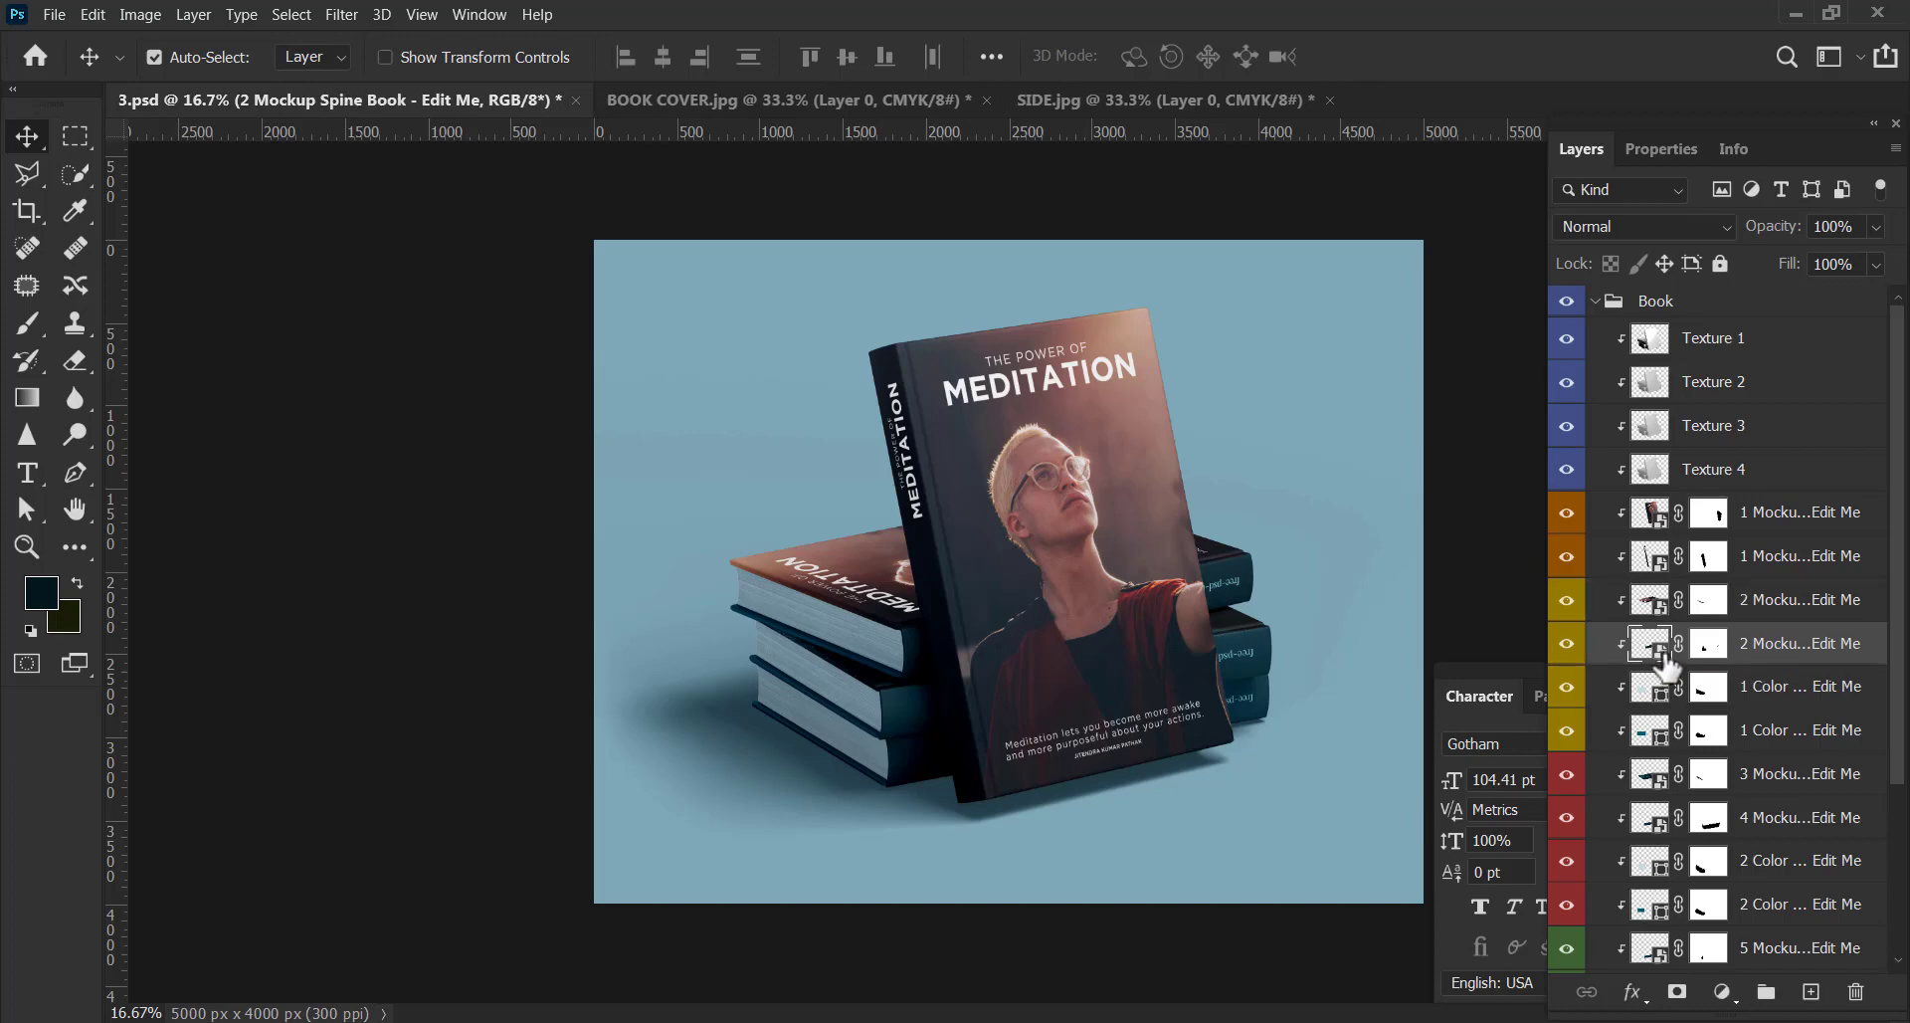
click(1030, 103)
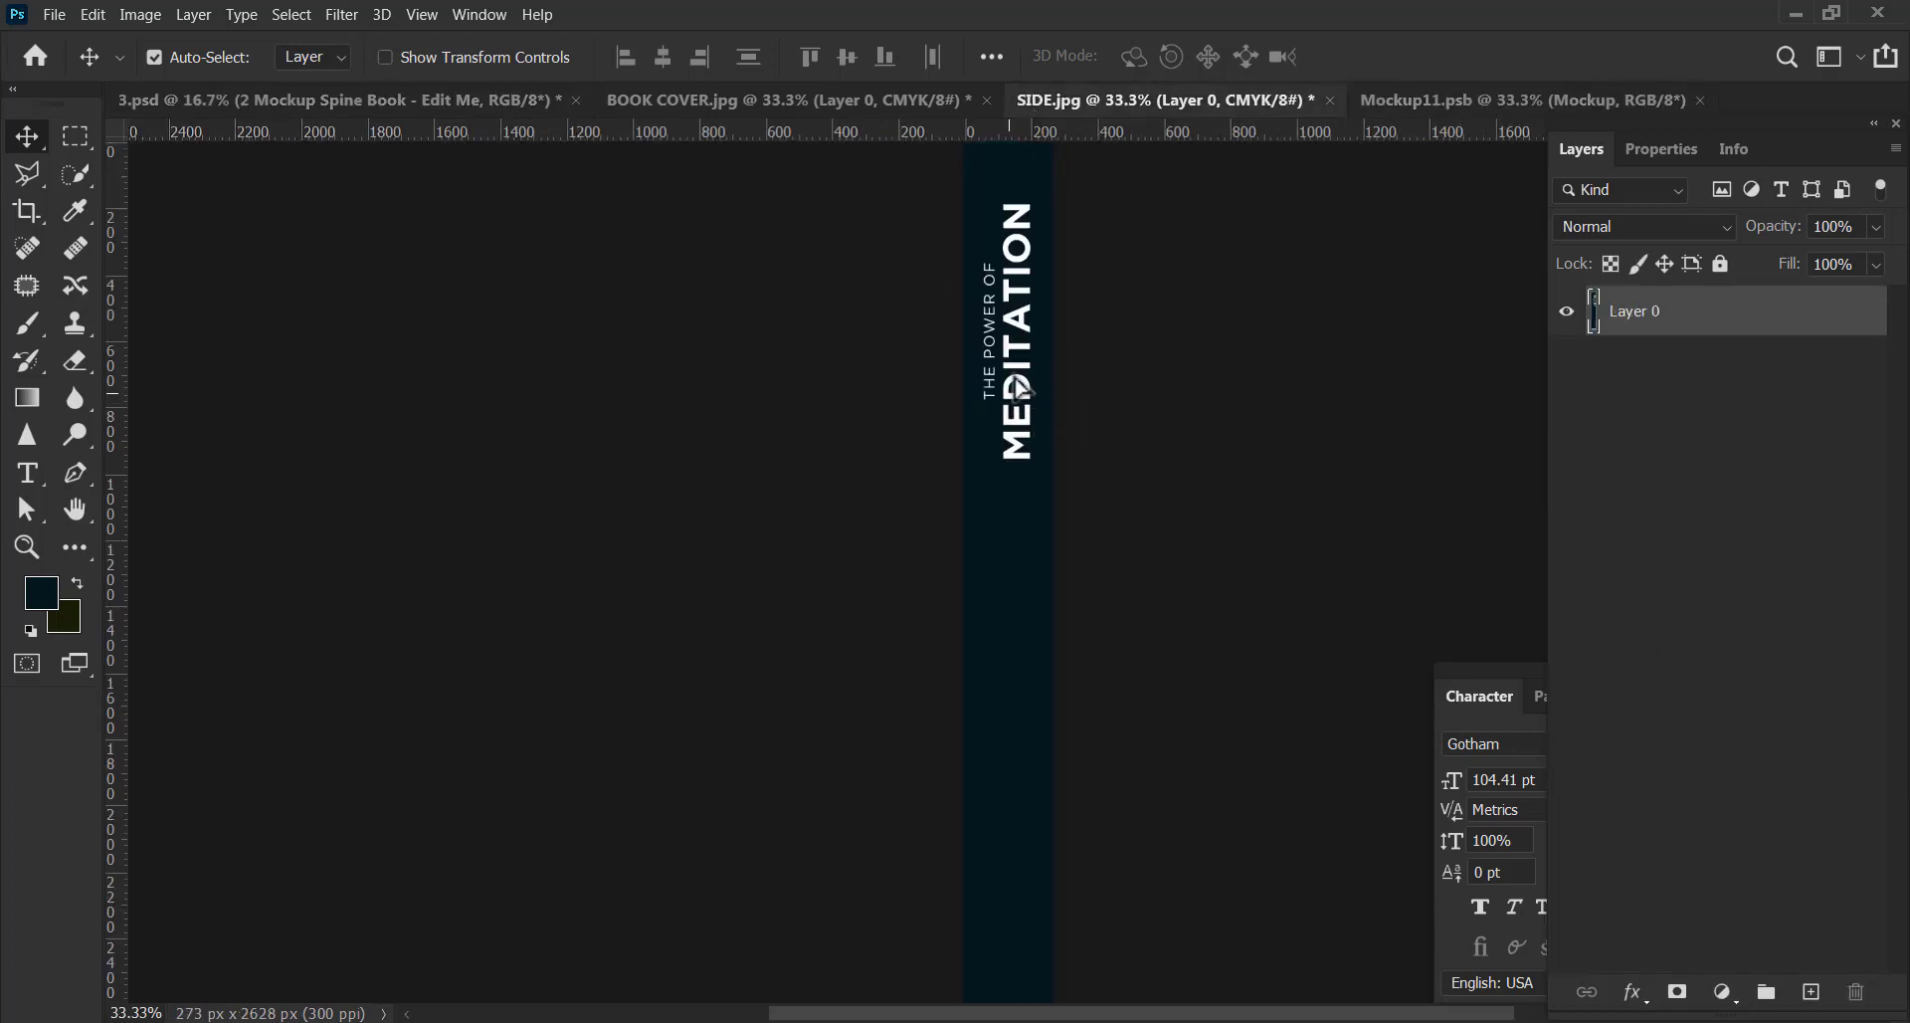
key(ctrl+a)
key(ctrl+x)
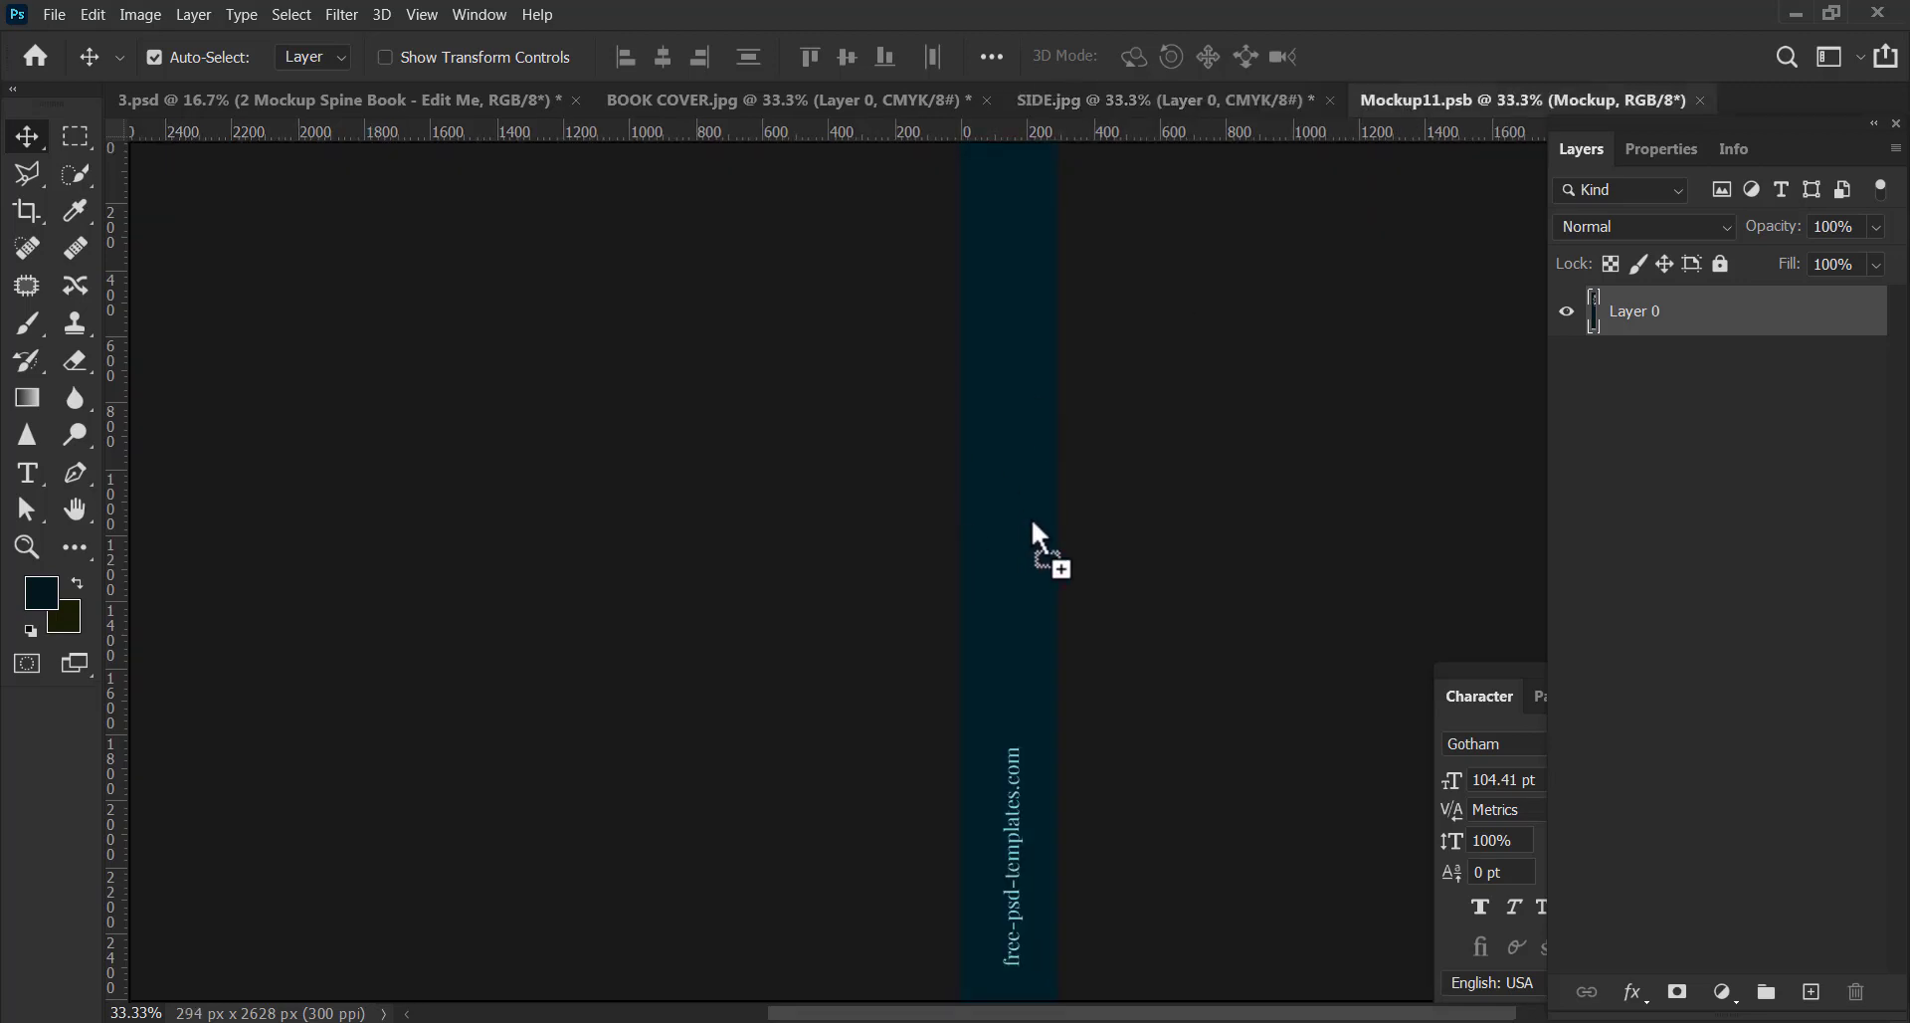
drag(1413, 118, 1024, 522)
Enlarge the Meditation spine layer to about 103% so it fills the strip.
scroll(1035, 545, down, 2)
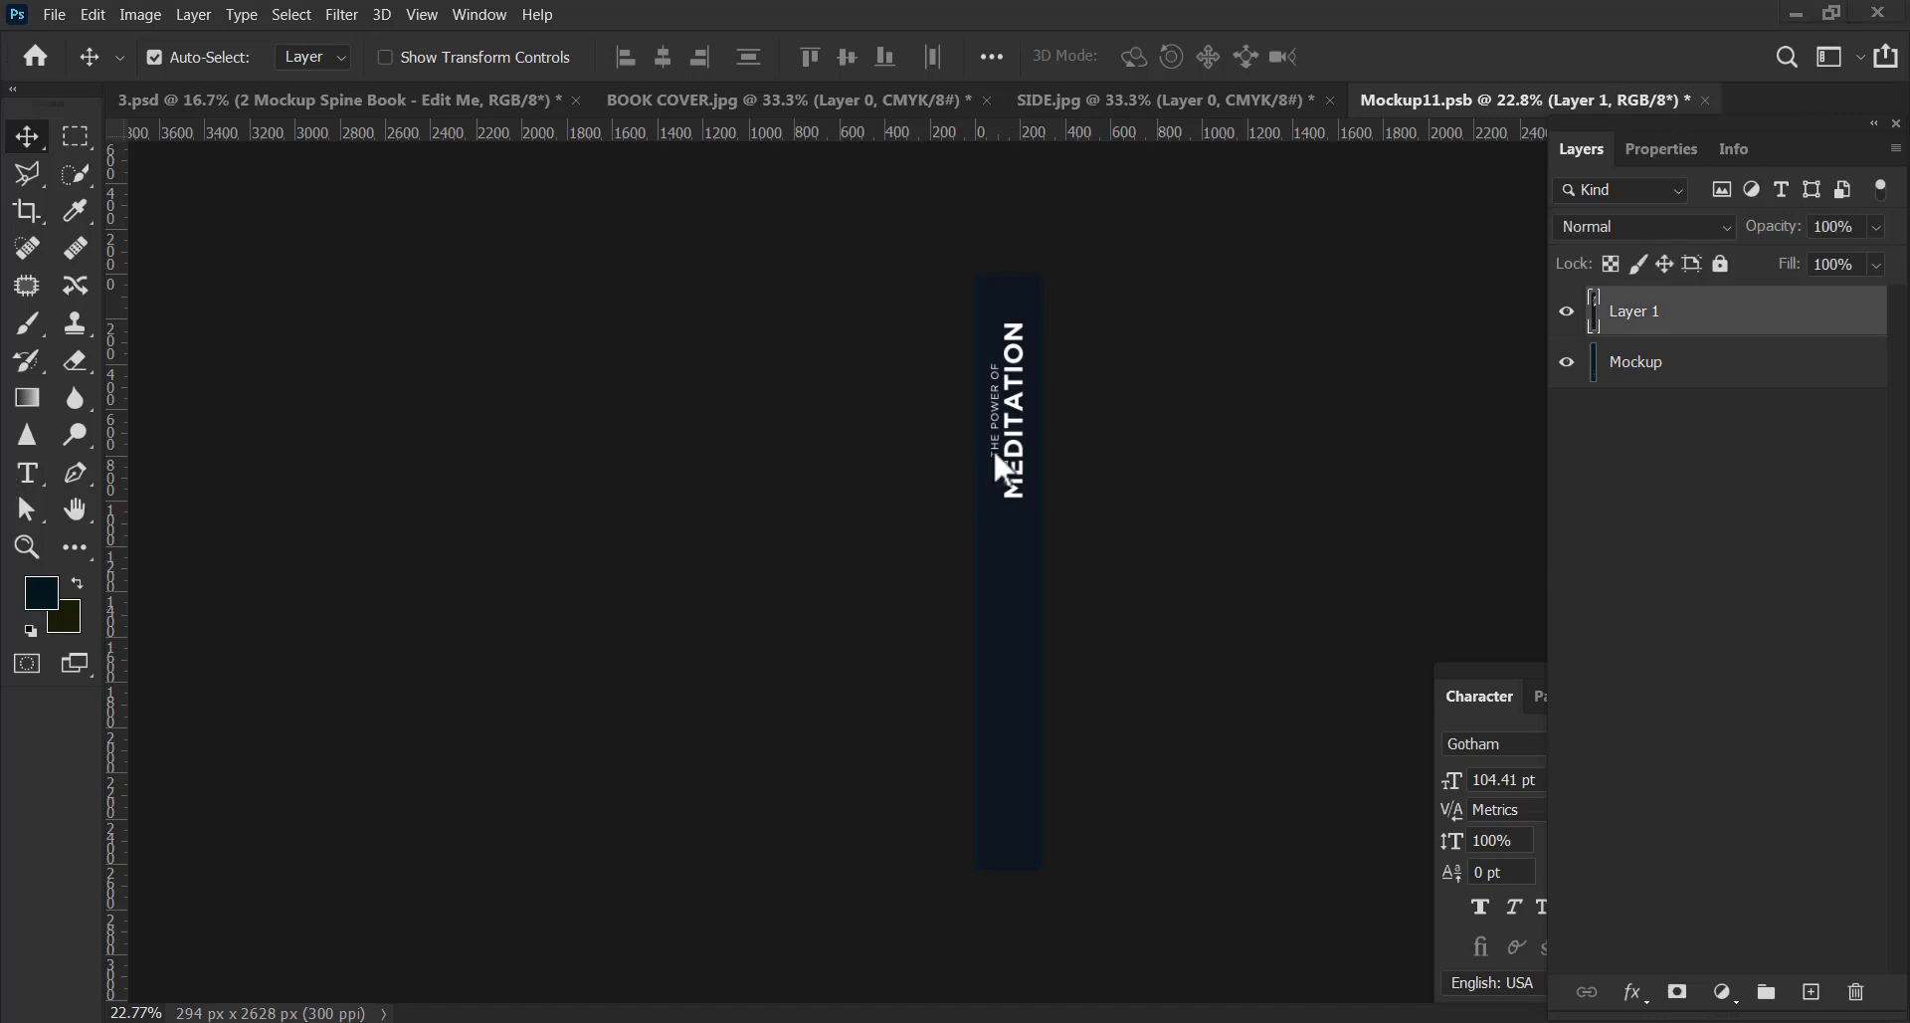
click(1107, 550)
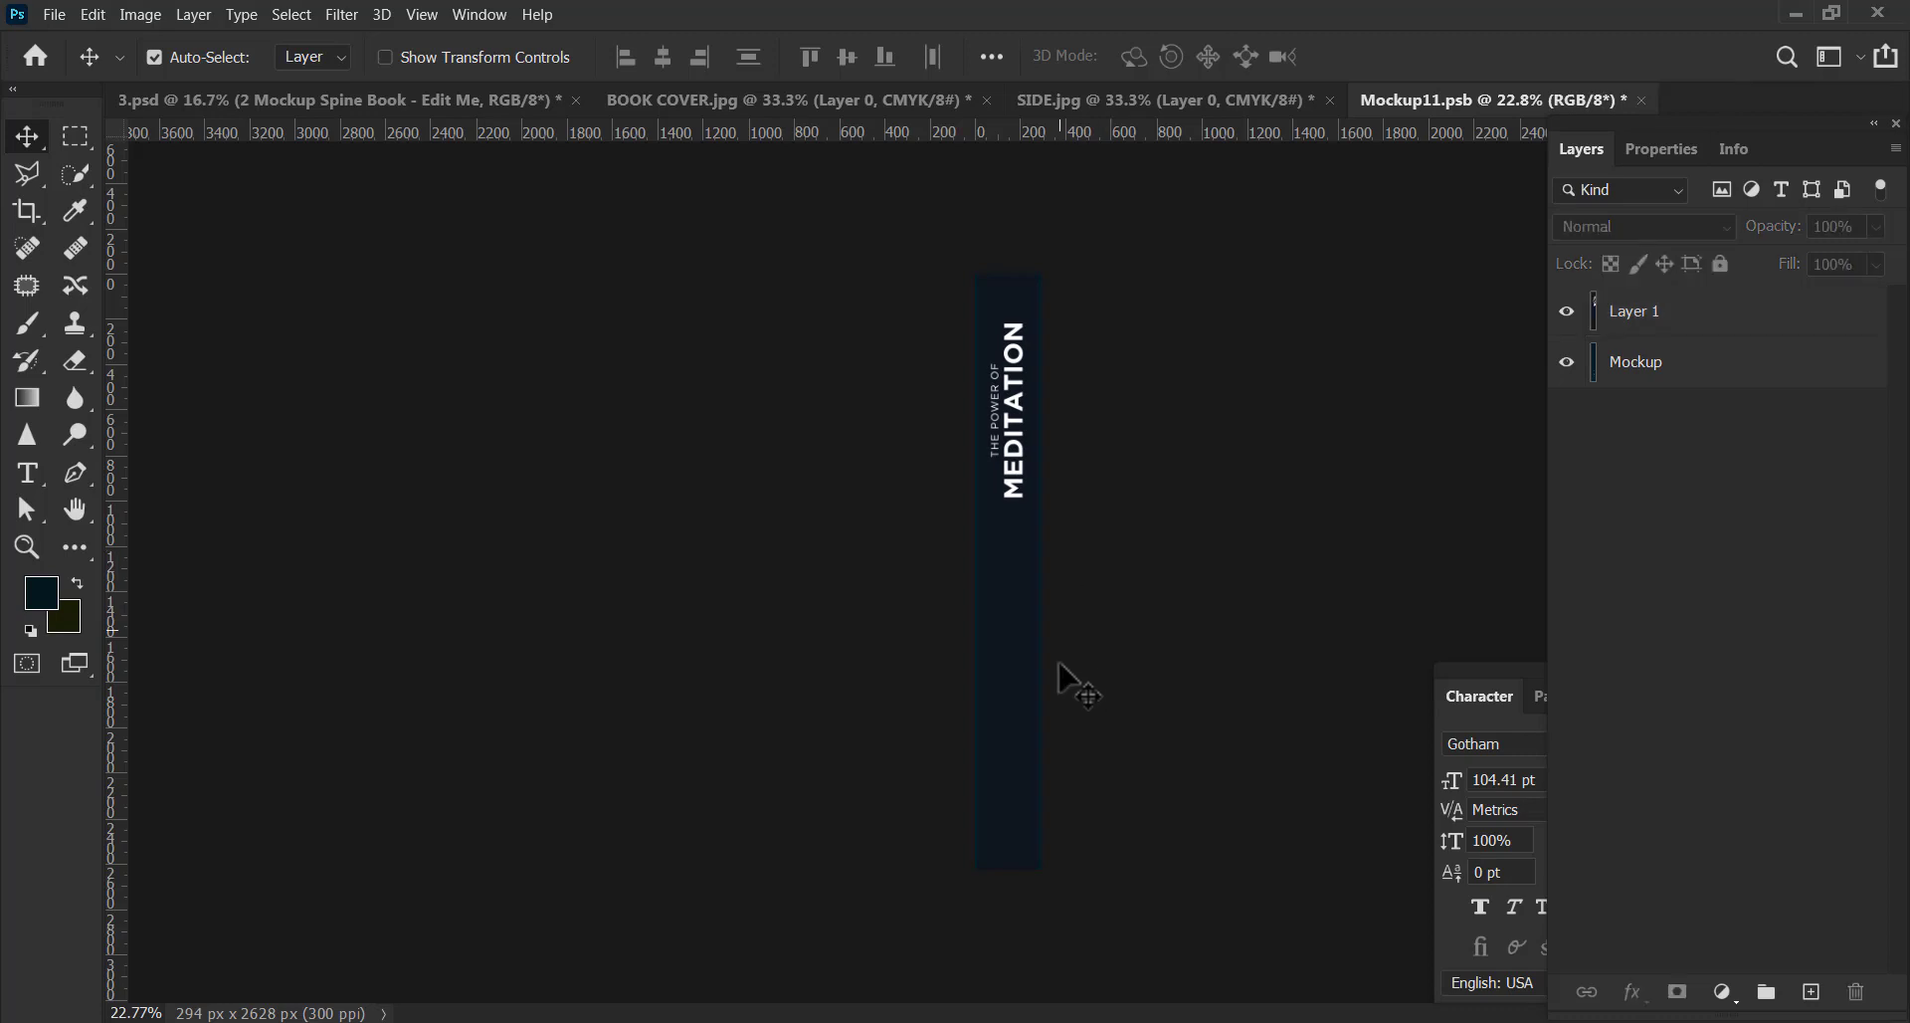
scroll(1055, 676, up, 3)
scroll(1040, 665, down, 1)
scroll(1035, 661, down, 1)
scroll(1033, 654, down, 1)
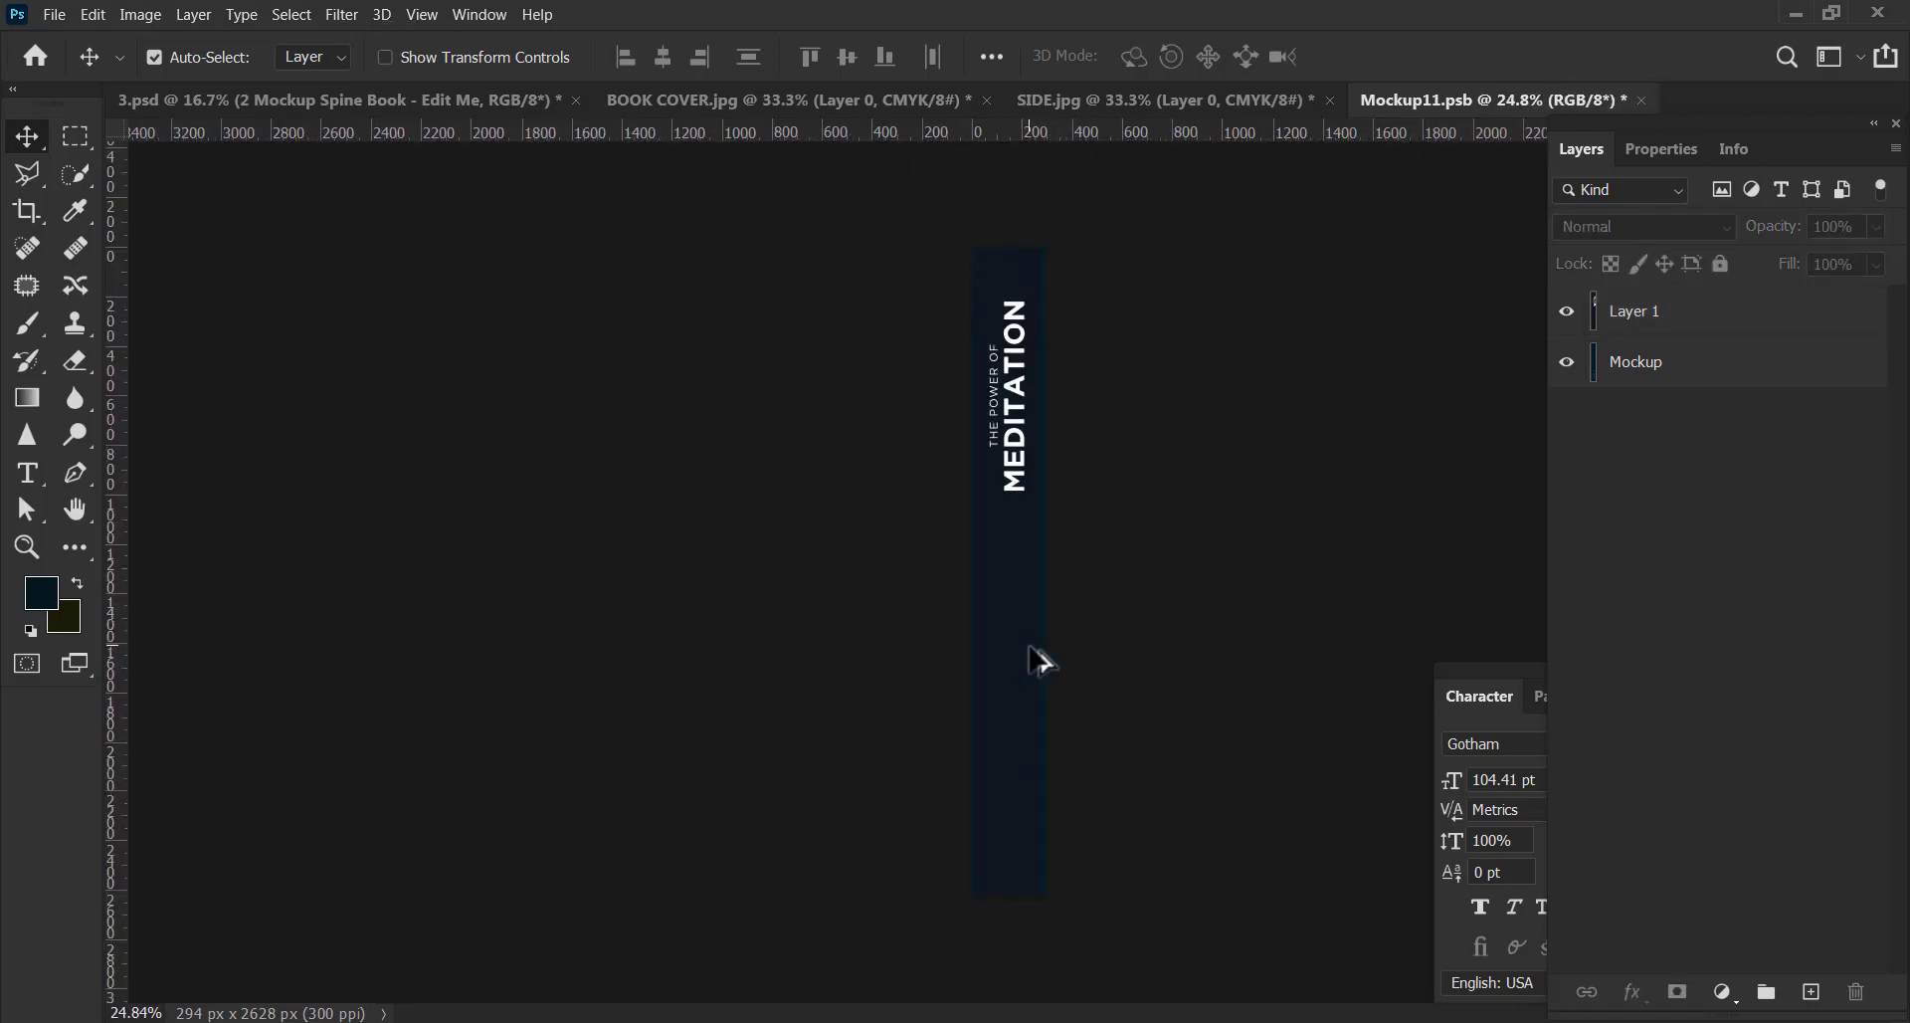
click(1028, 647)
key(ctrl+t)
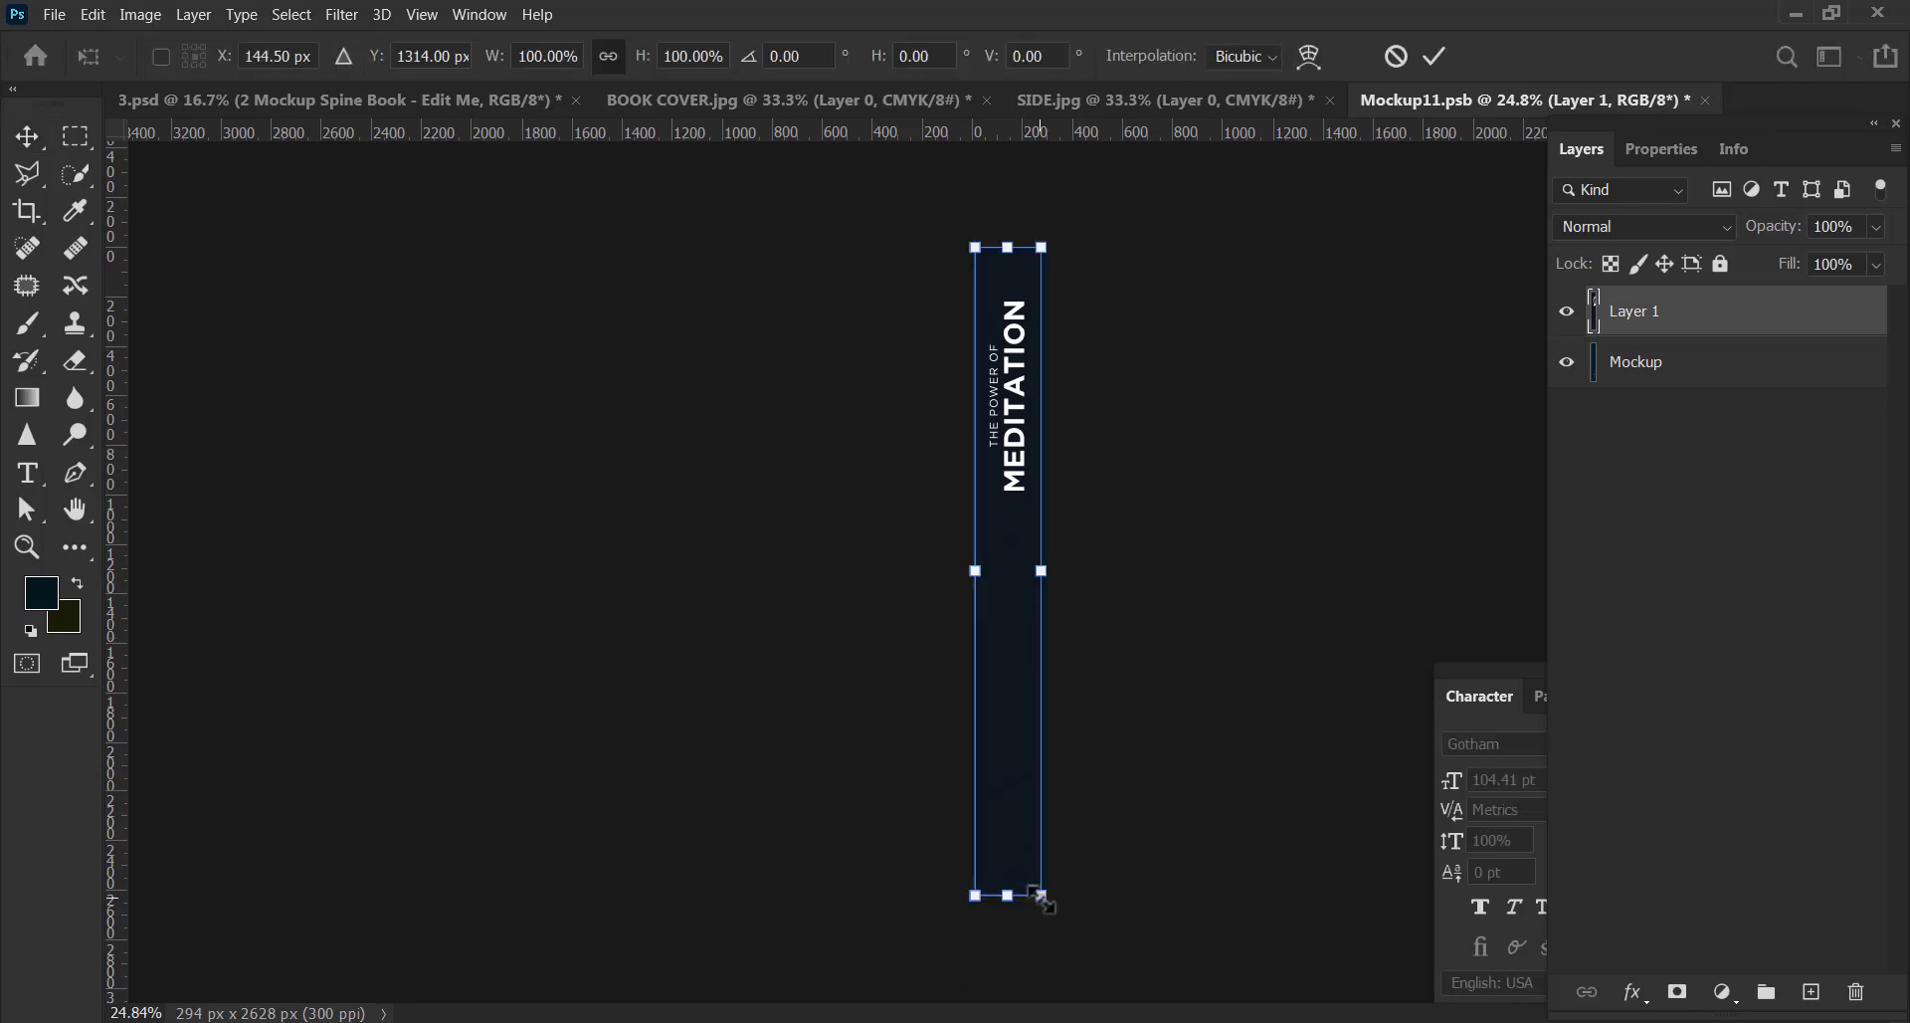
drag(1042, 895, 1045, 904)
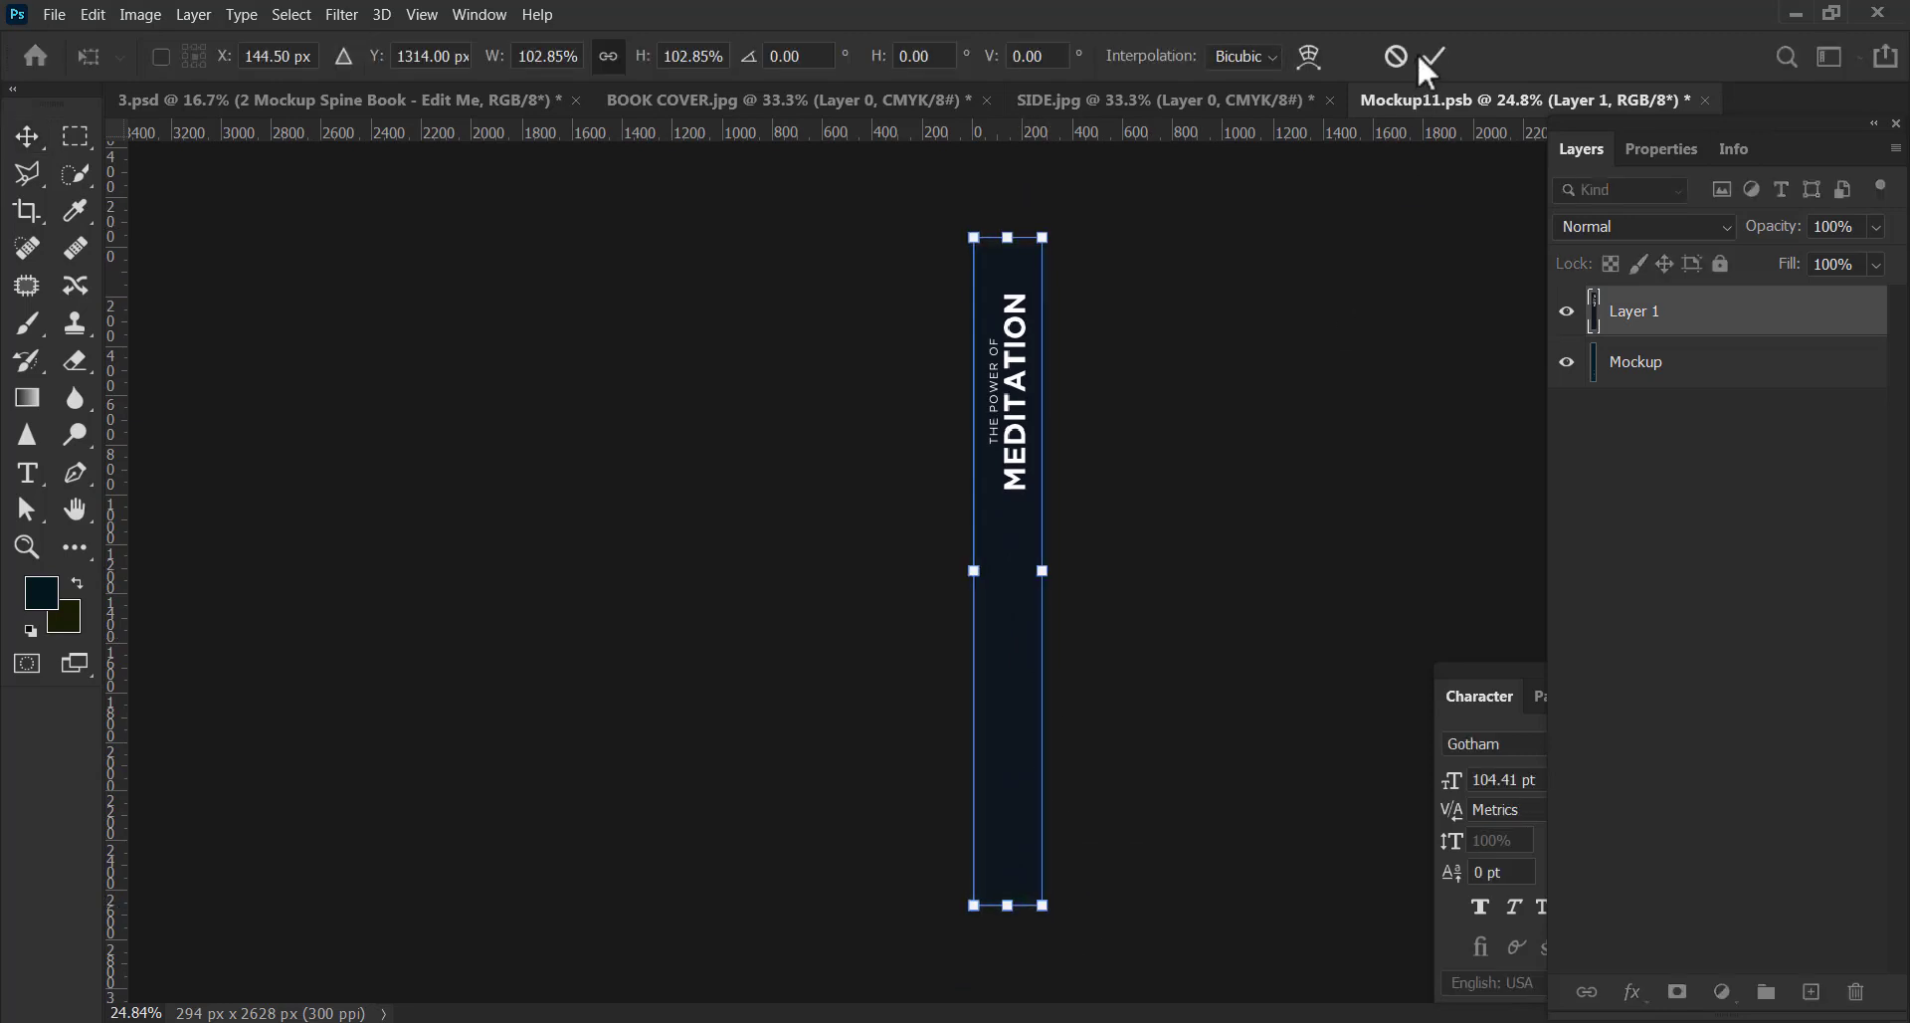
key(Return)
Save and close Mockup11.psb, returning to 3.psd.
click(55, 14)
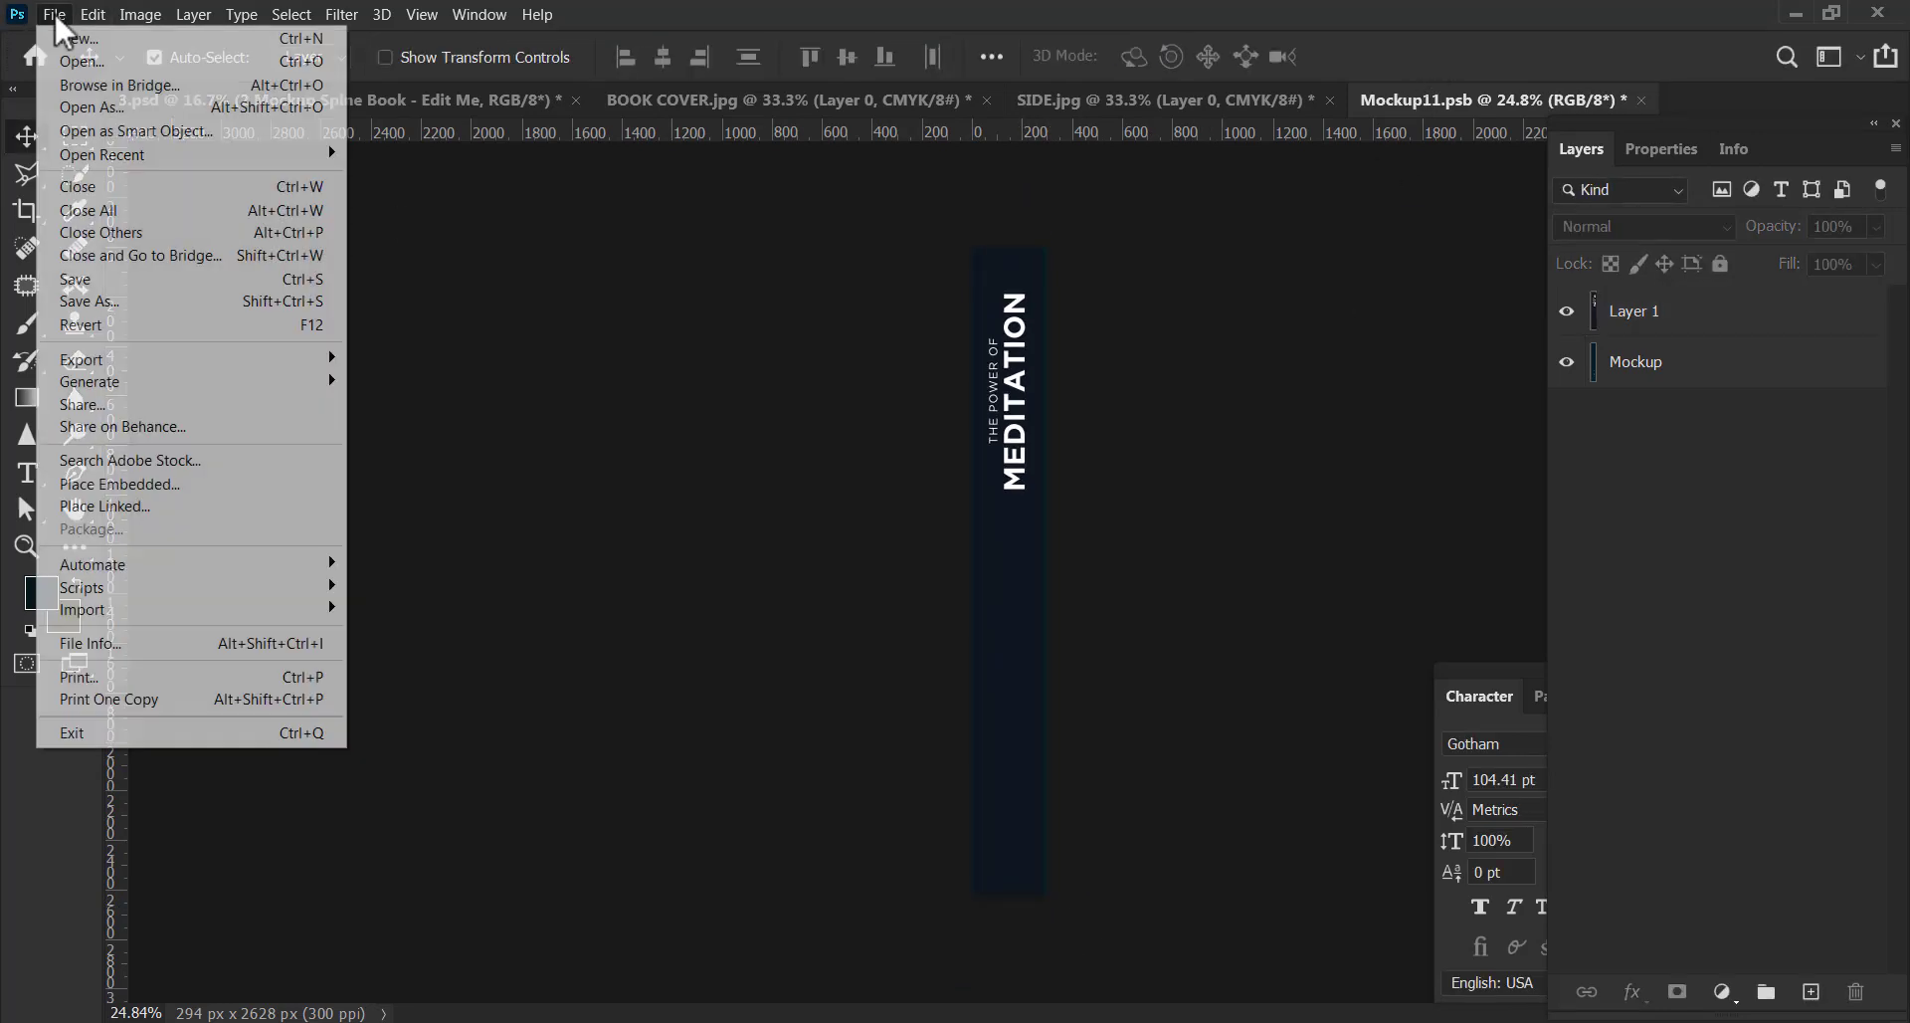
click(118, 279)
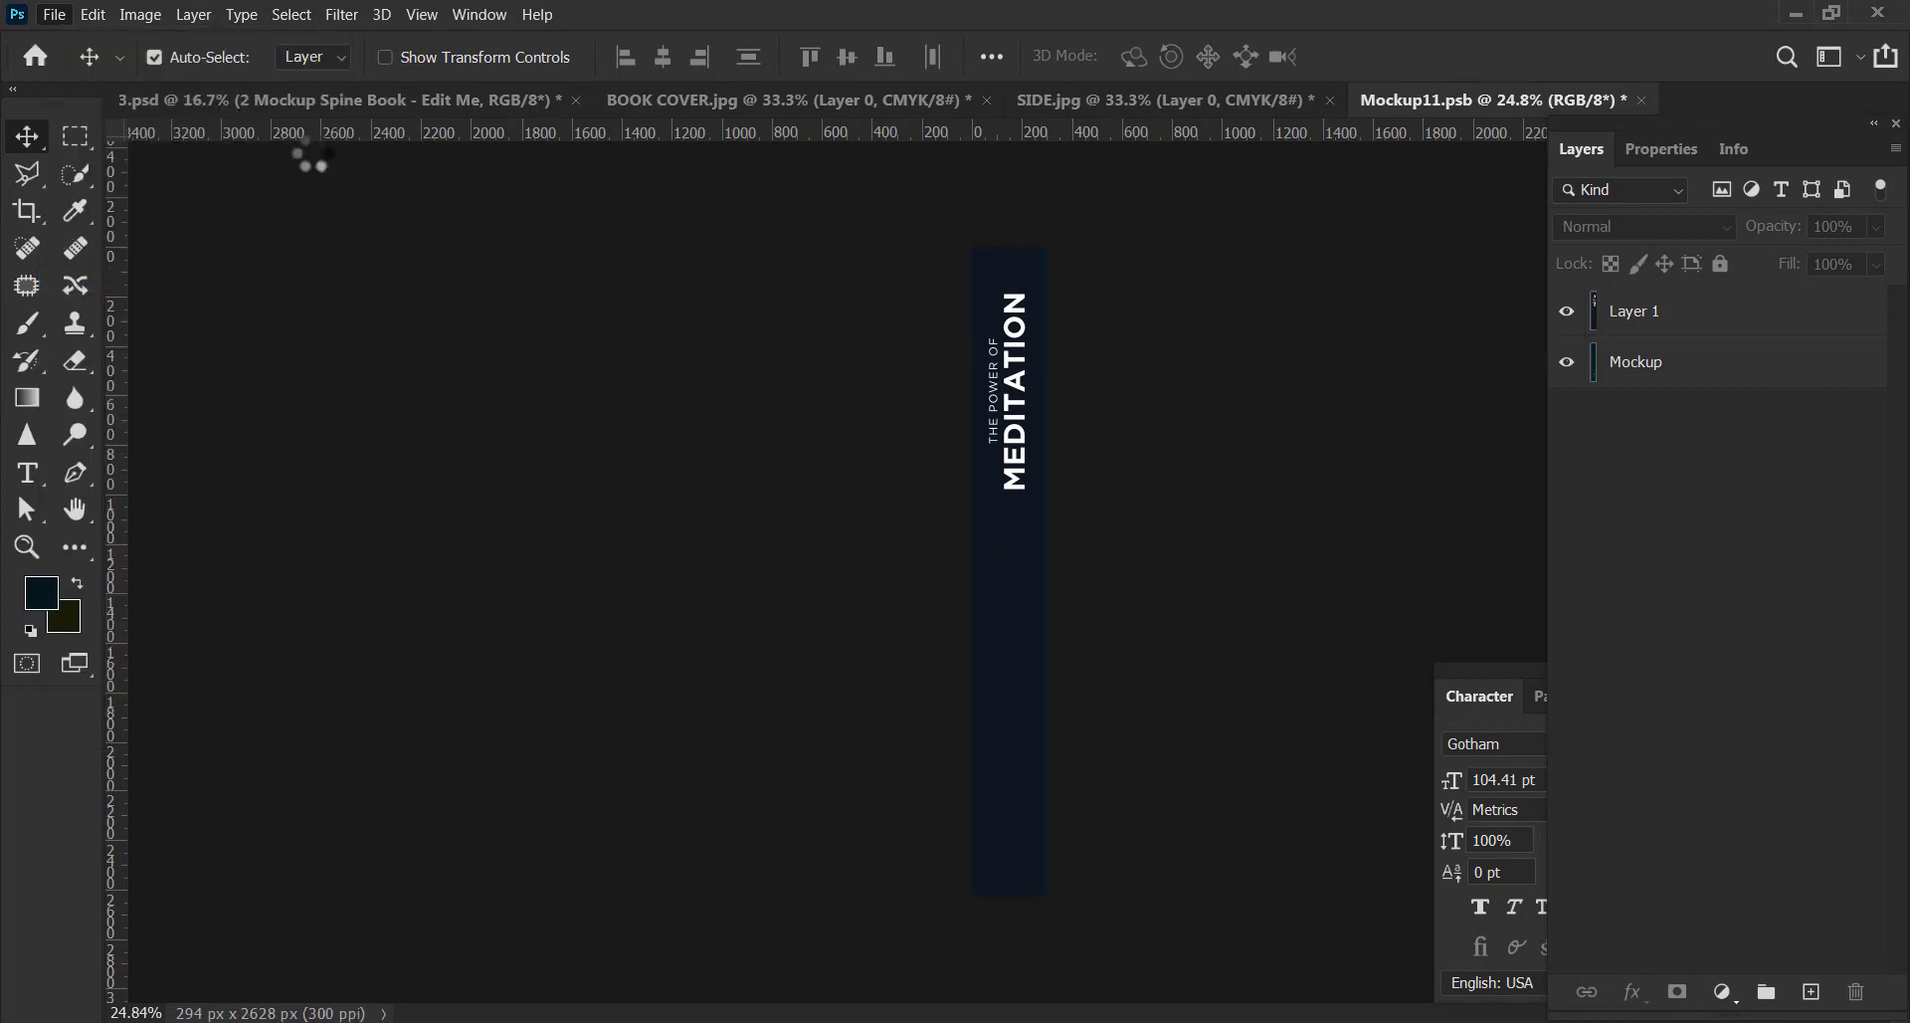
click(1630, 100)
click(460, 100)
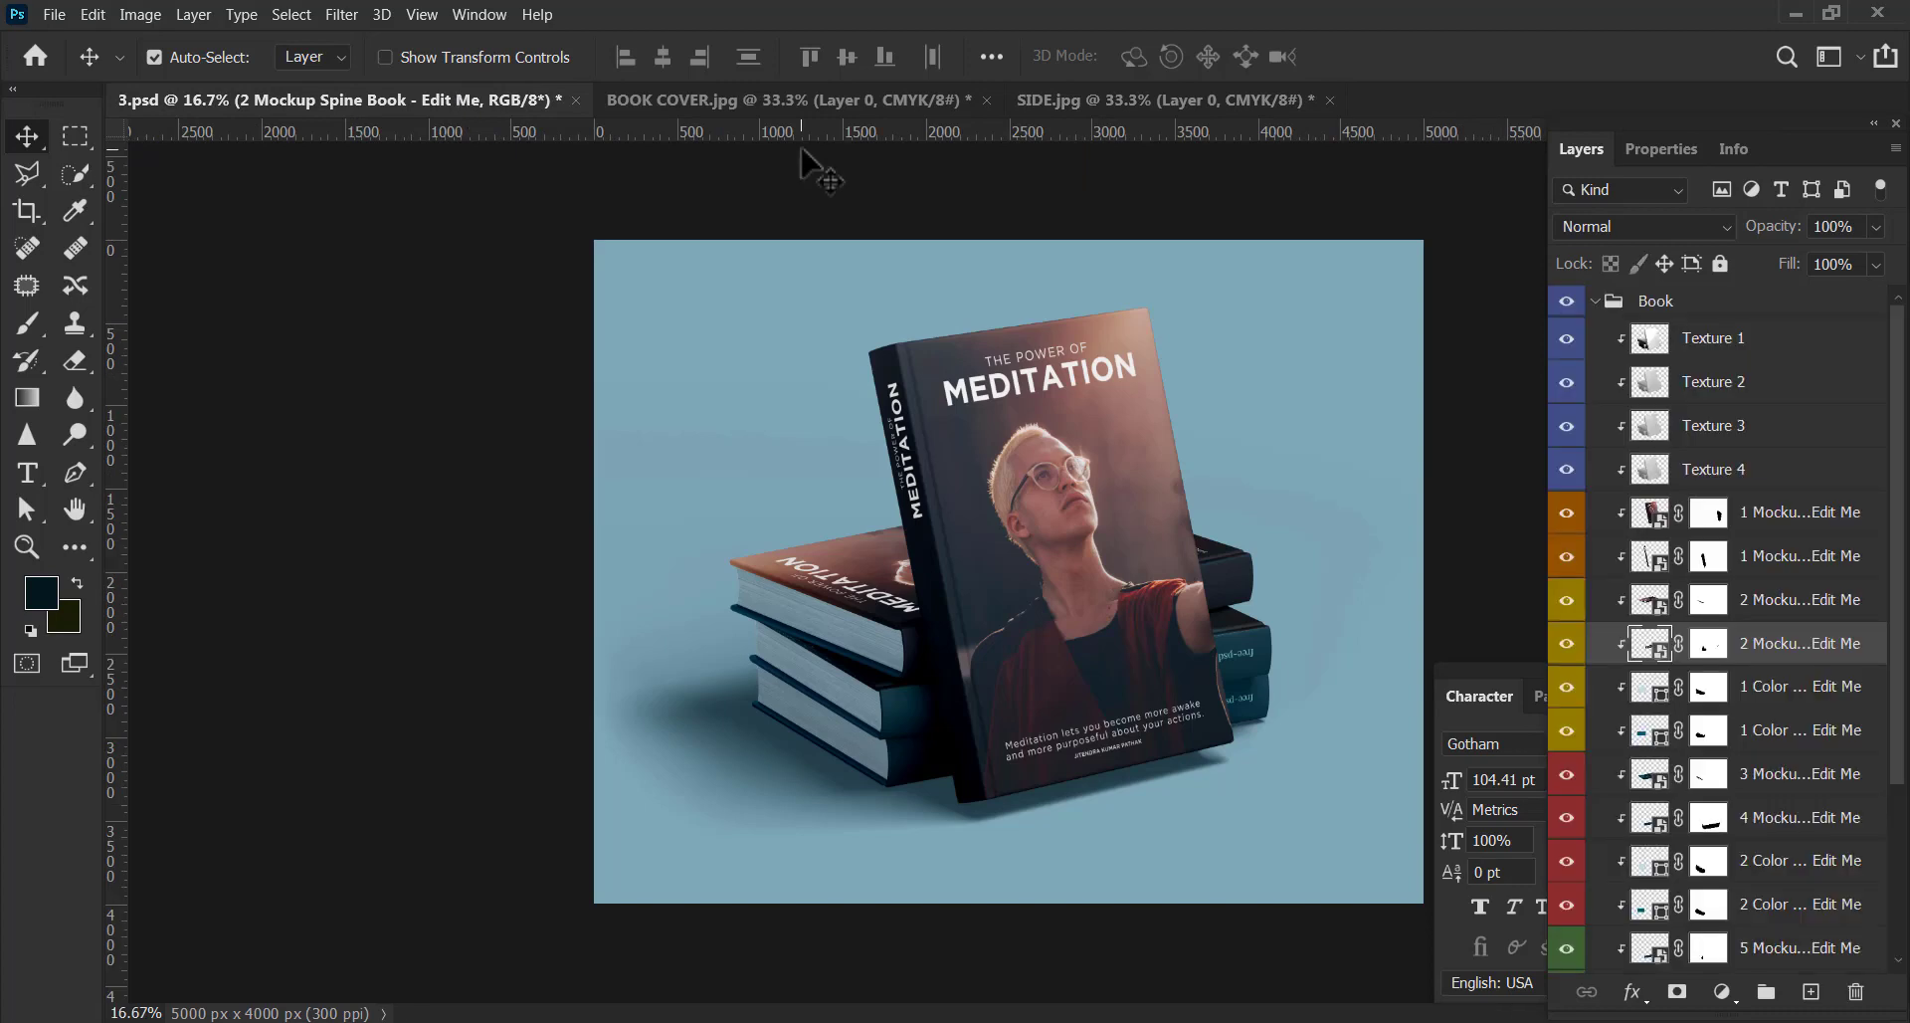
Locate the 5 Mockup spine layer and open its Mockup112 smart object.
click(903, 712)
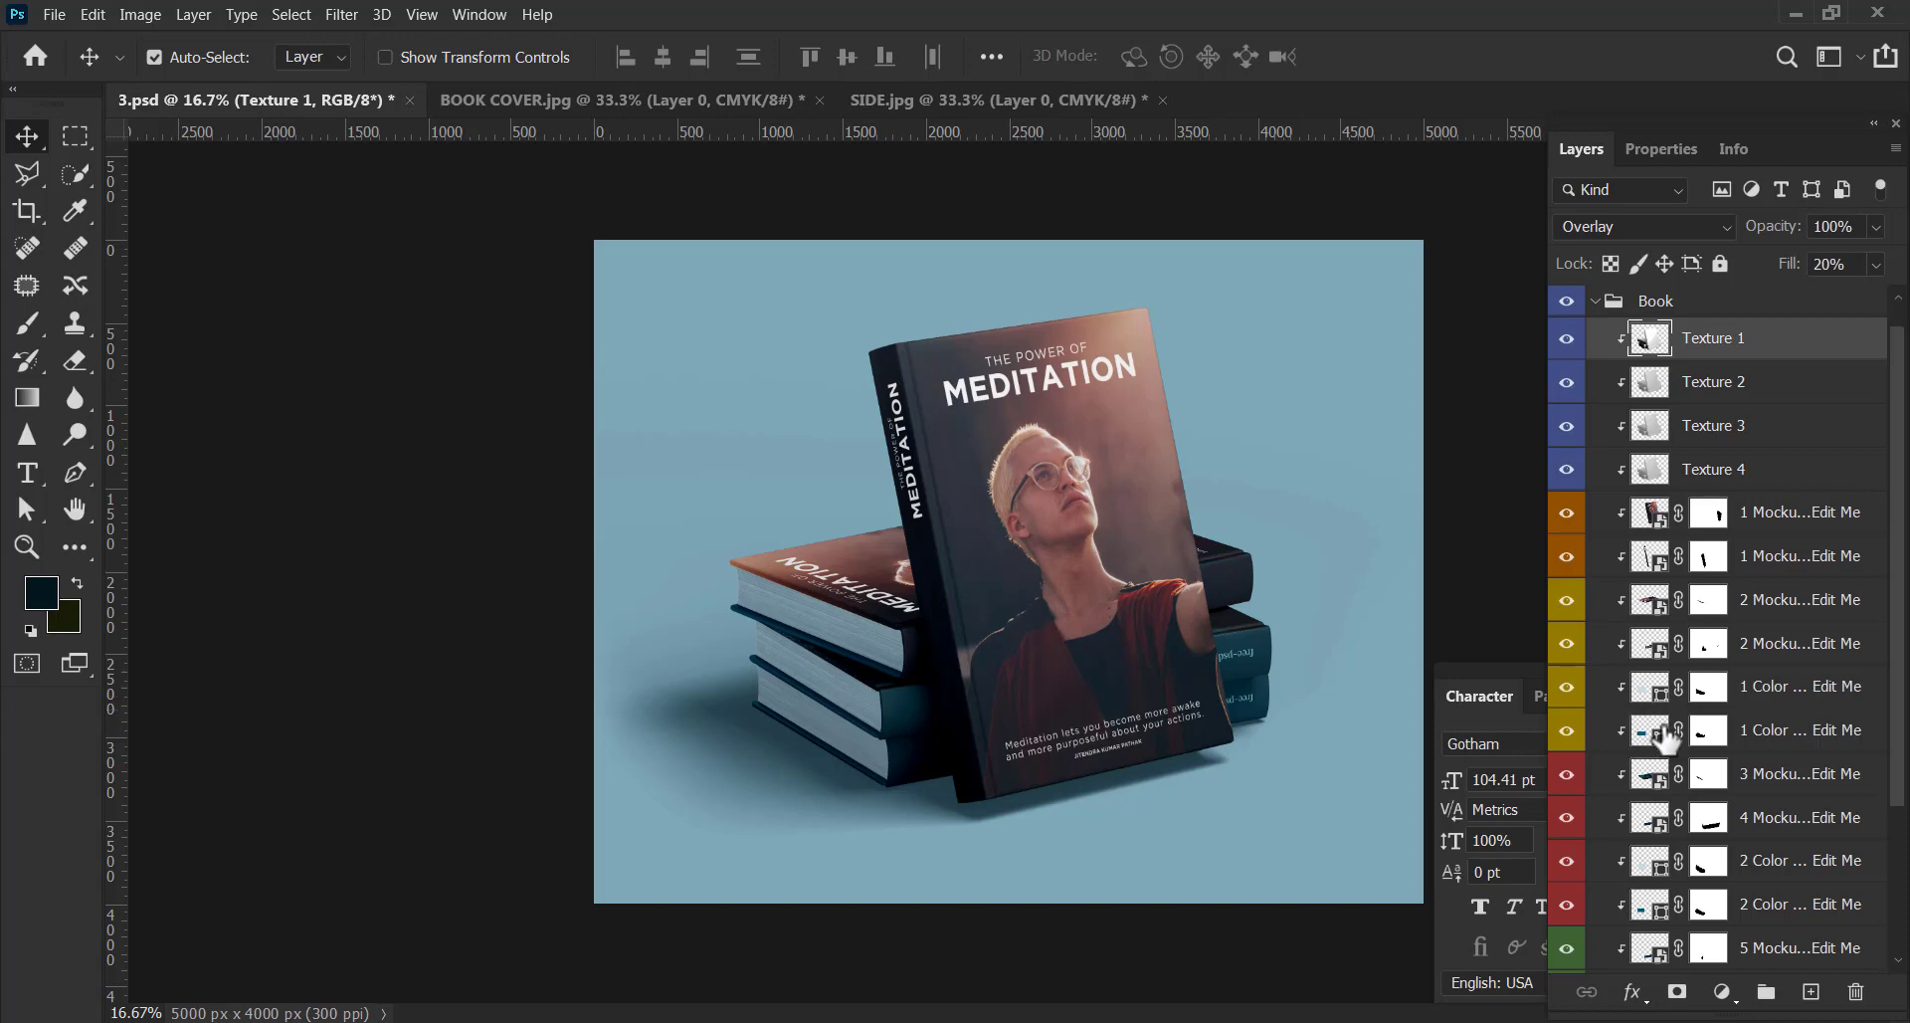
scroll(1675, 756, down, 1)
click(1567, 843)
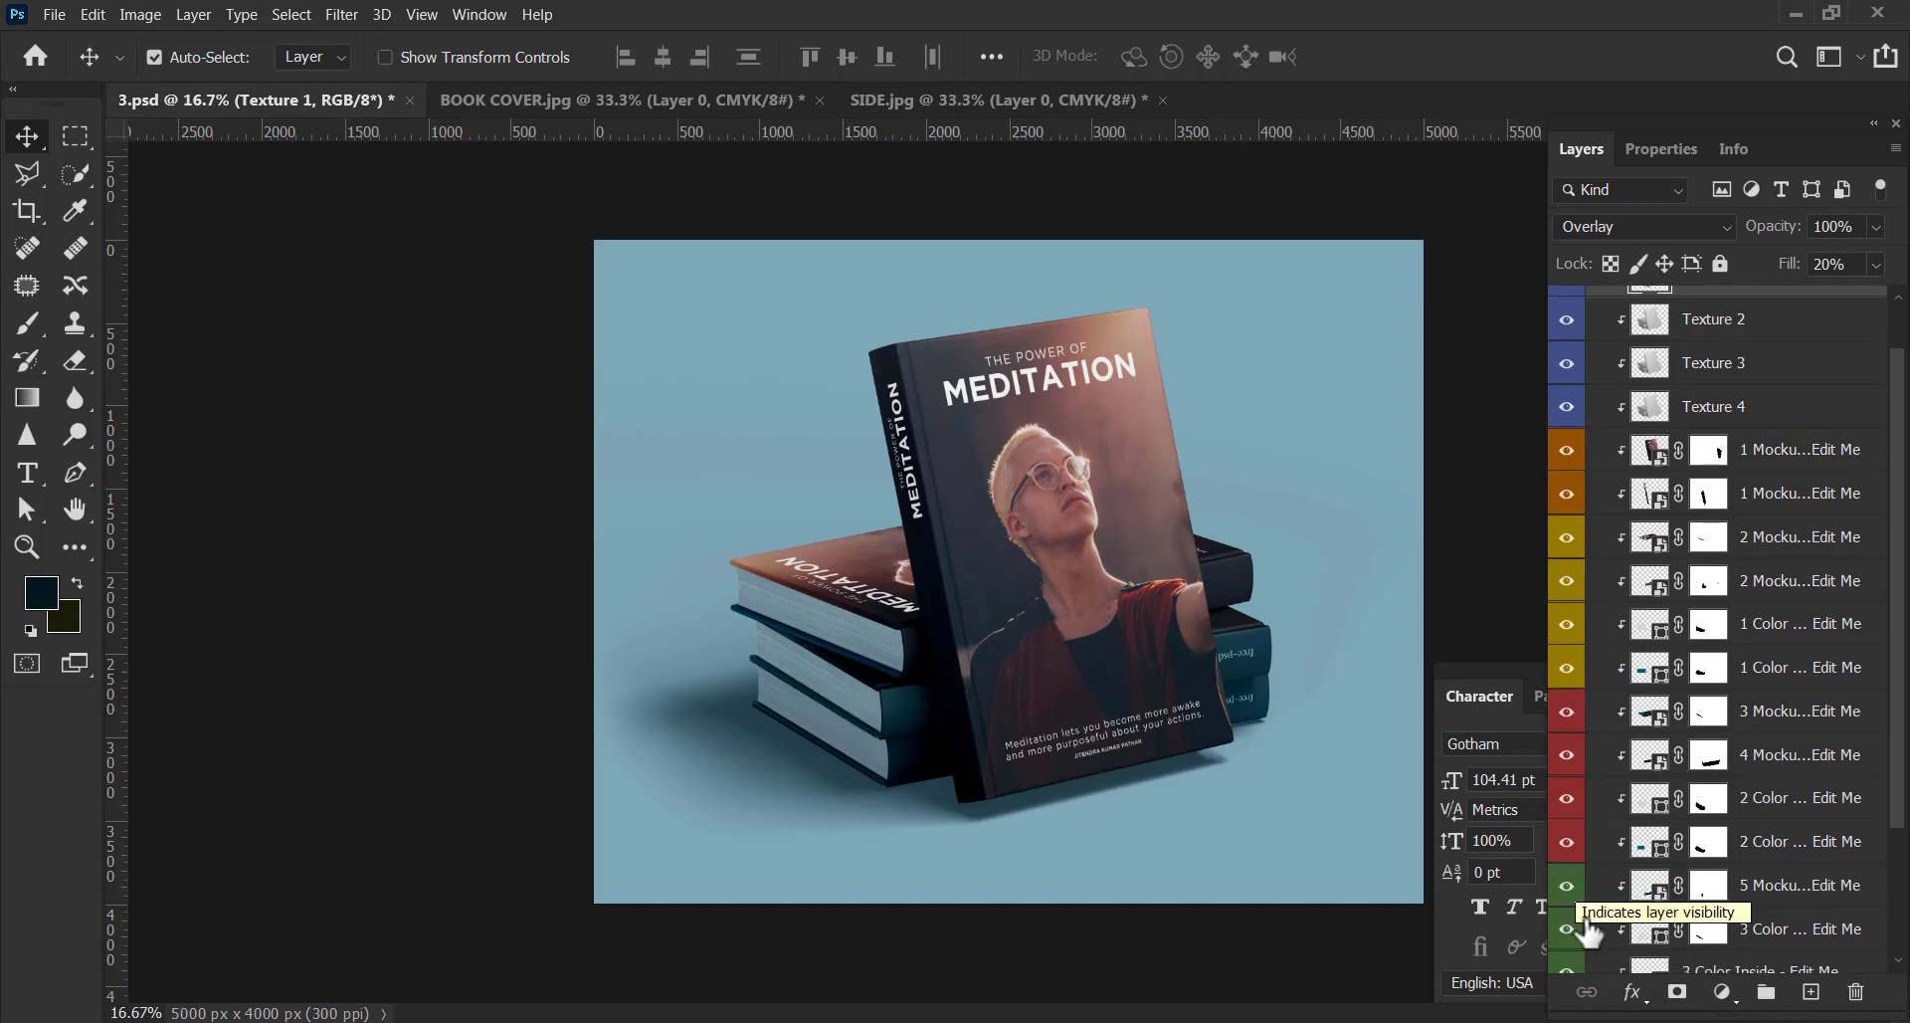
click(1567, 885)
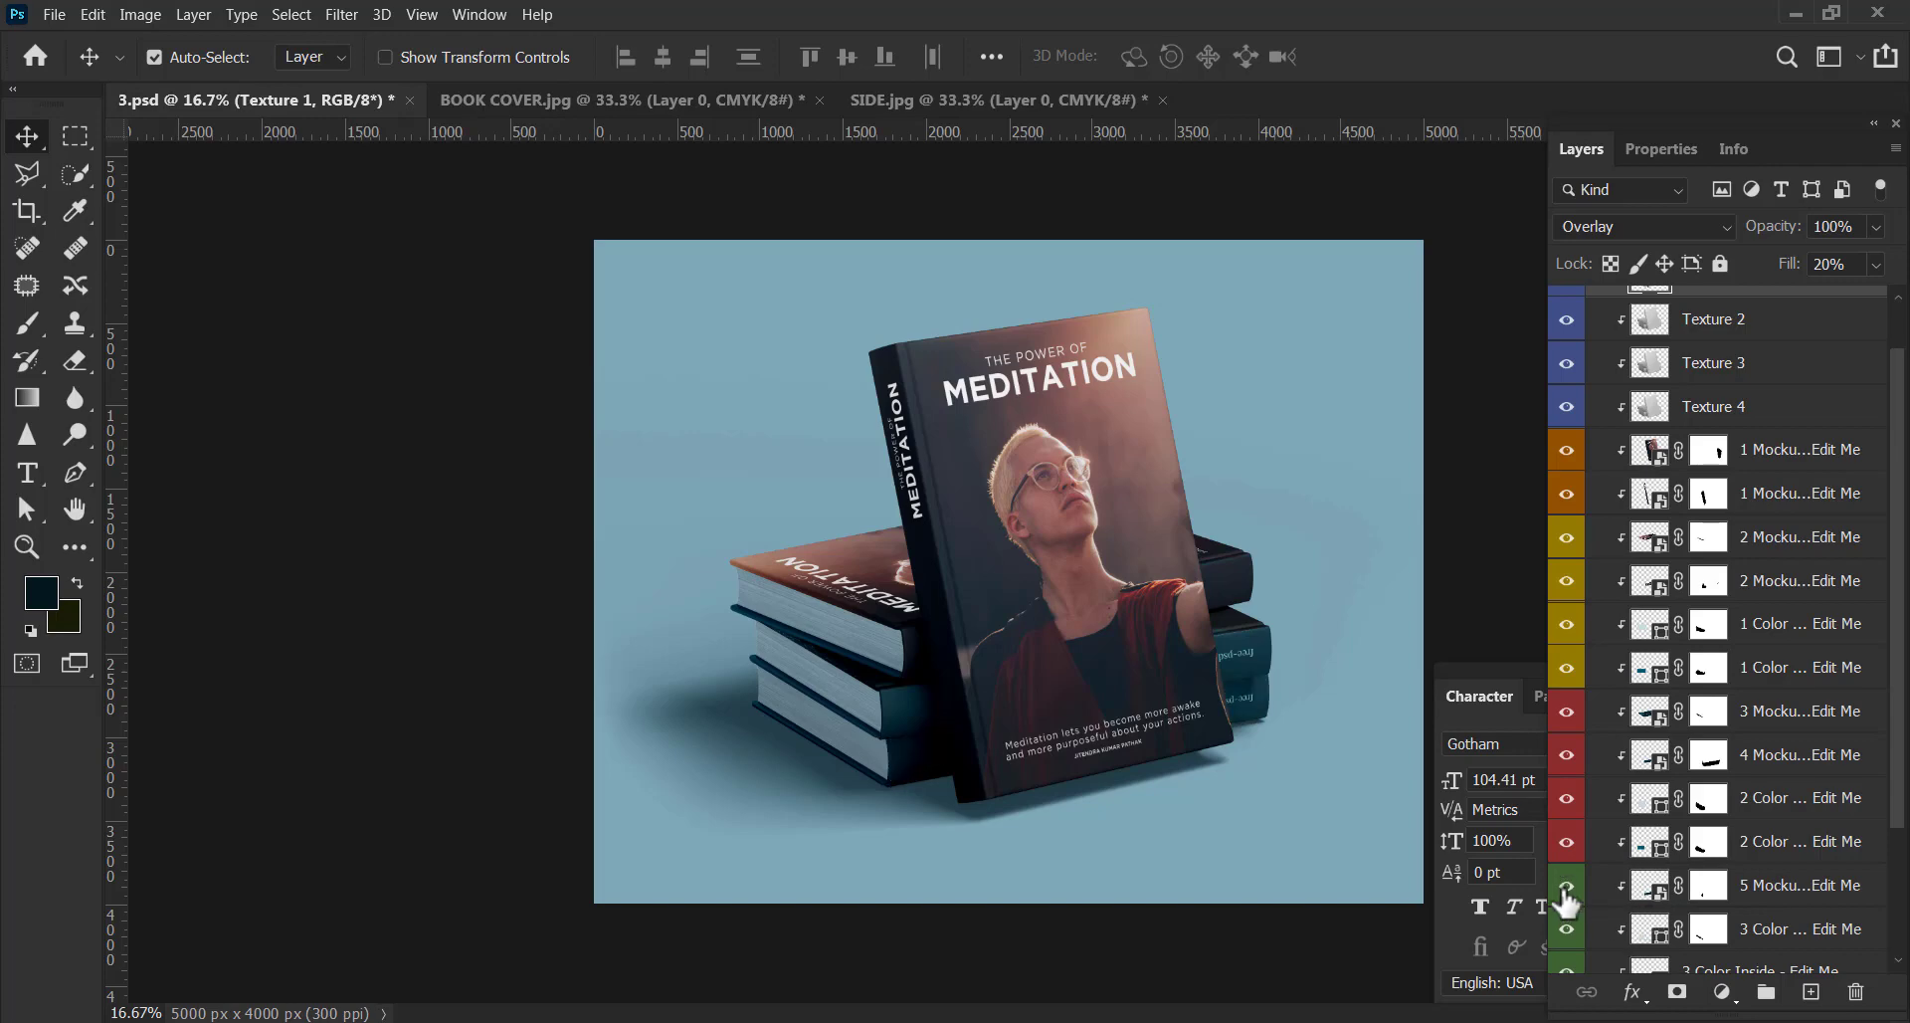
double_click(1657, 894)
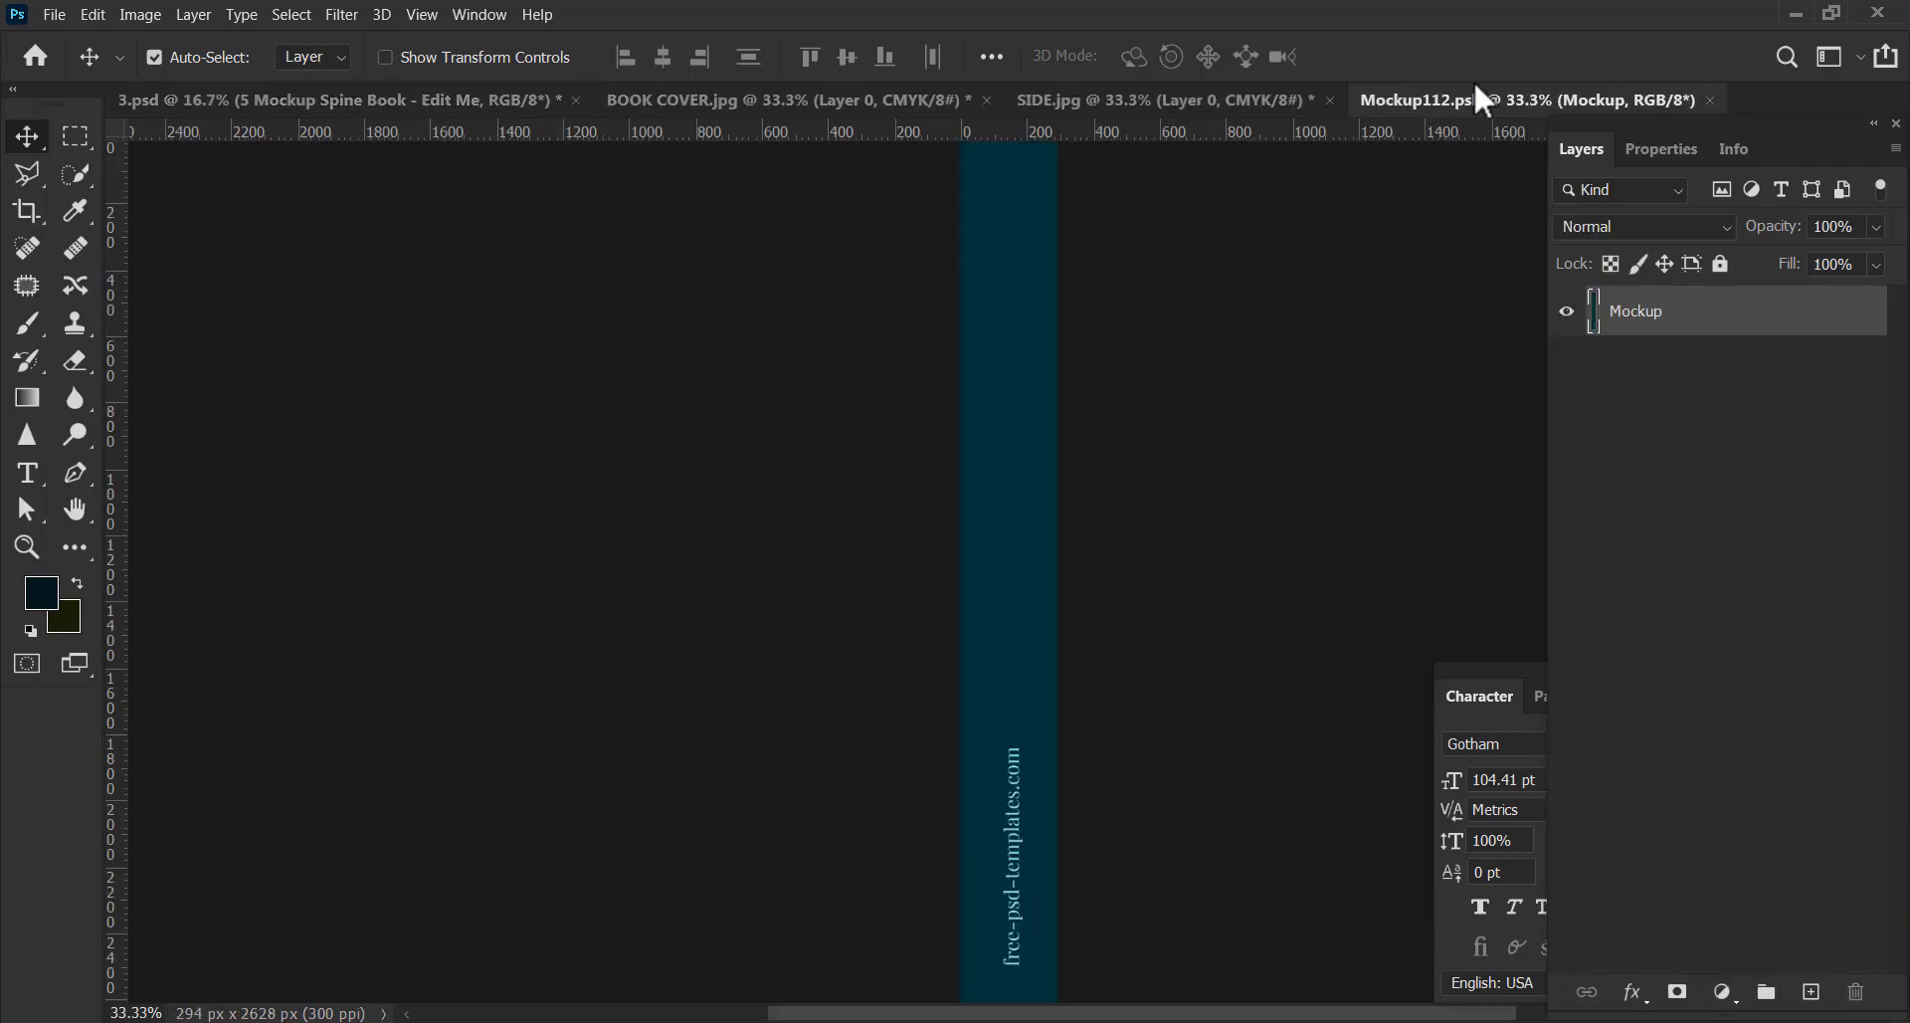
Place the SIDE.jpg Meditation spine in Mockup112, scale it to about 109% and nudge it down.
click(1079, 101)
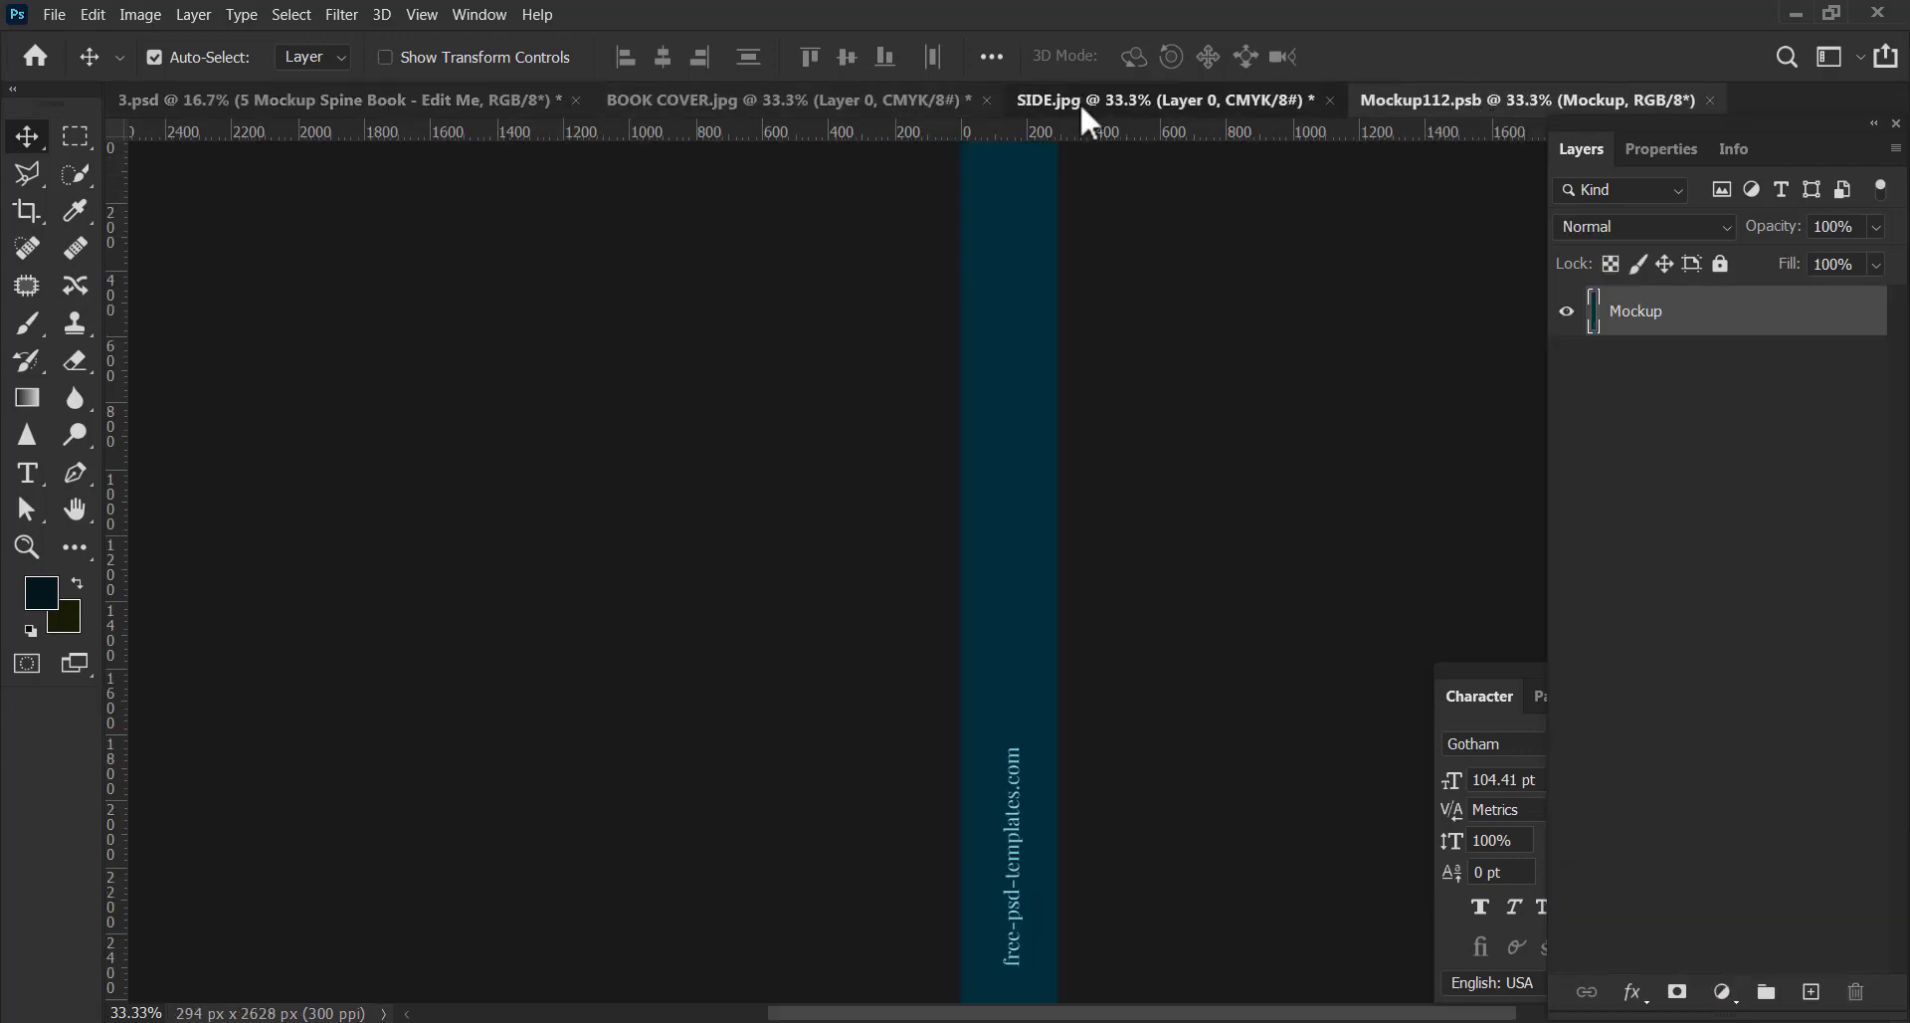
click(1423, 103)
drag(1428, 111, 1010, 453)
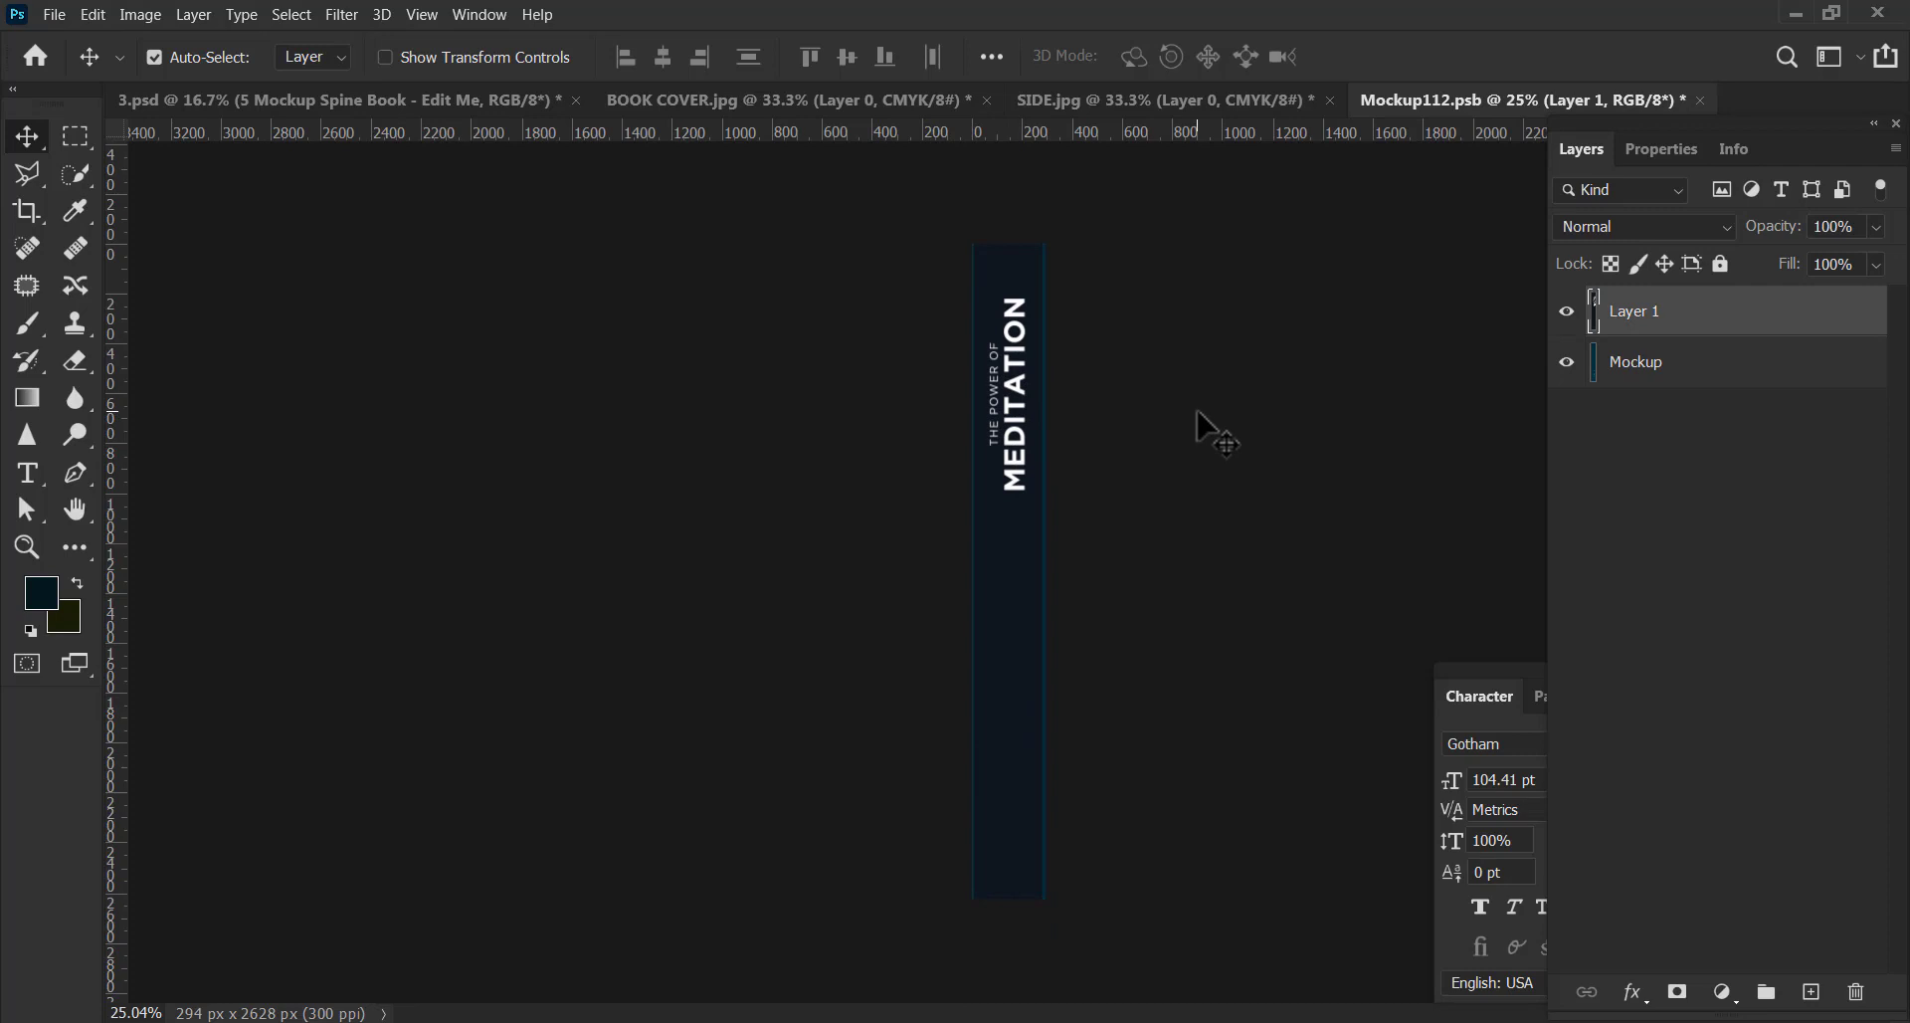
key(ctrl+t)
mouse_move(1043, 899)
mouse_down()
mouse_move(1060, 925)
mouse_move(1104, 746)
mouse_move(1044, 579)
mouse_up()
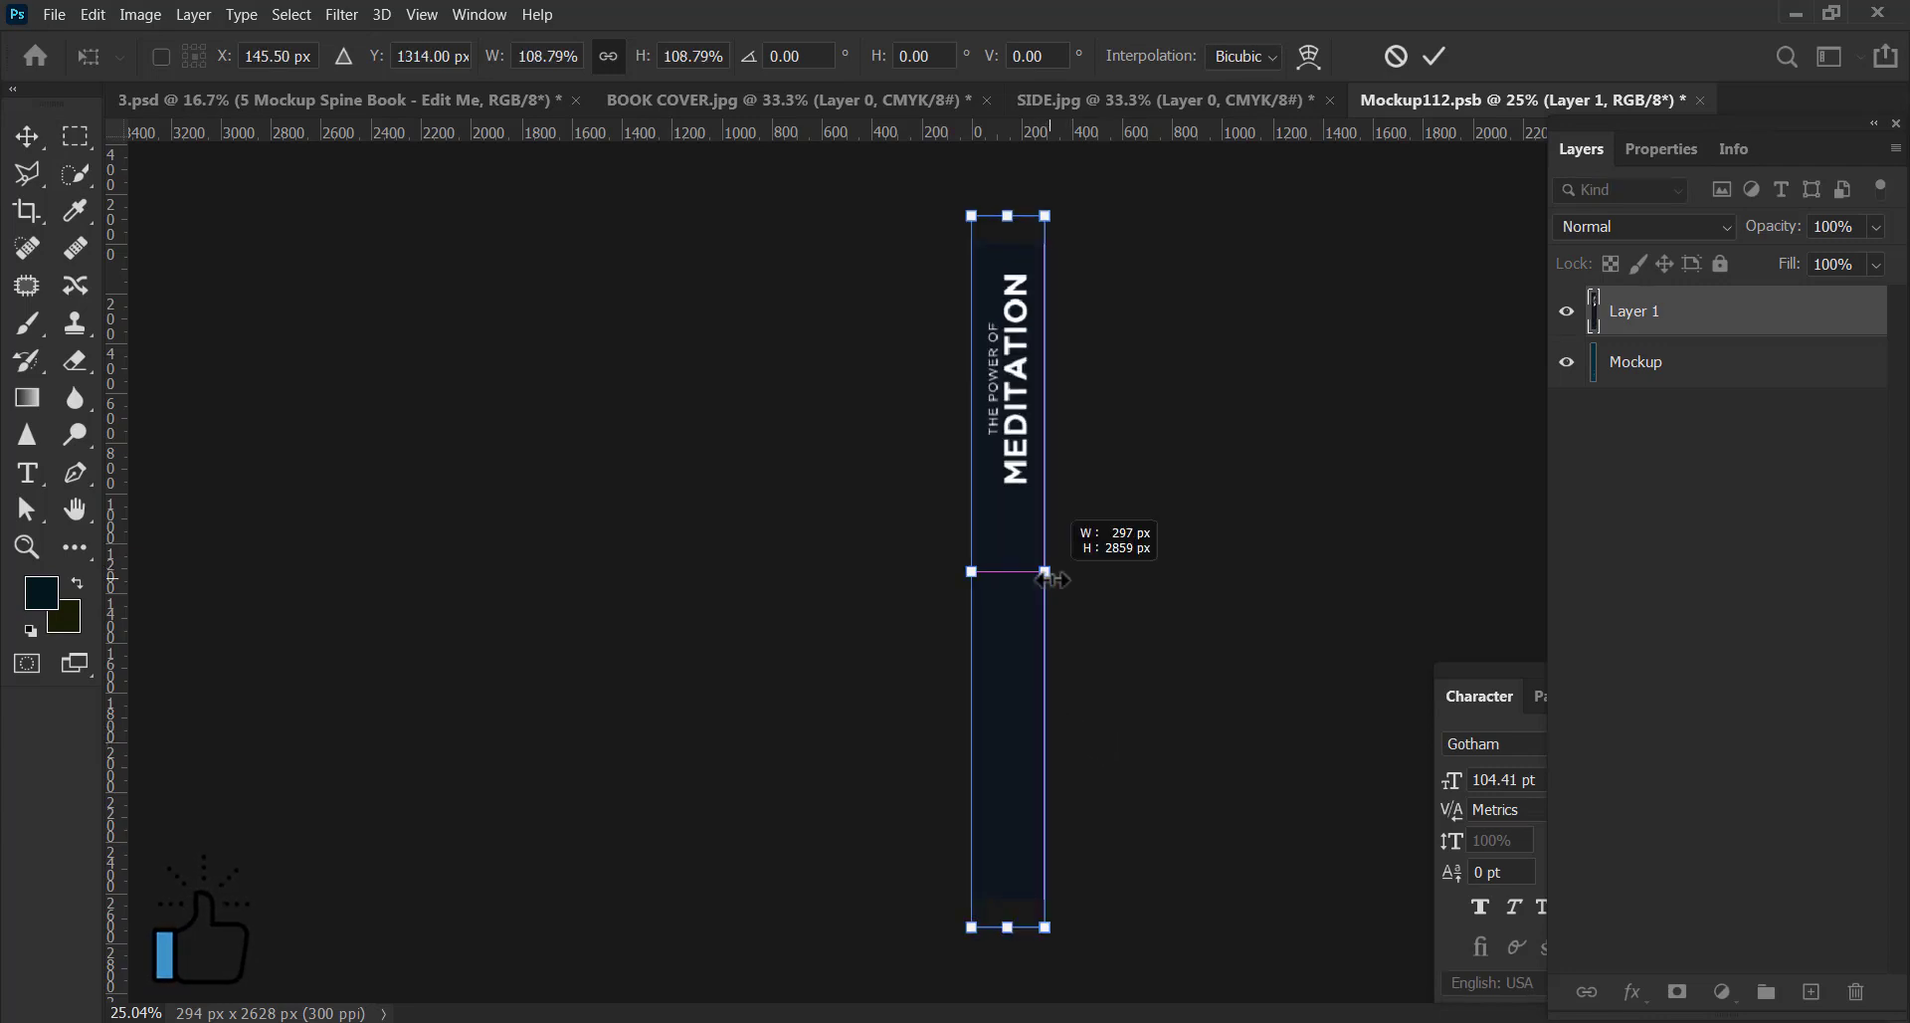
key(Return)
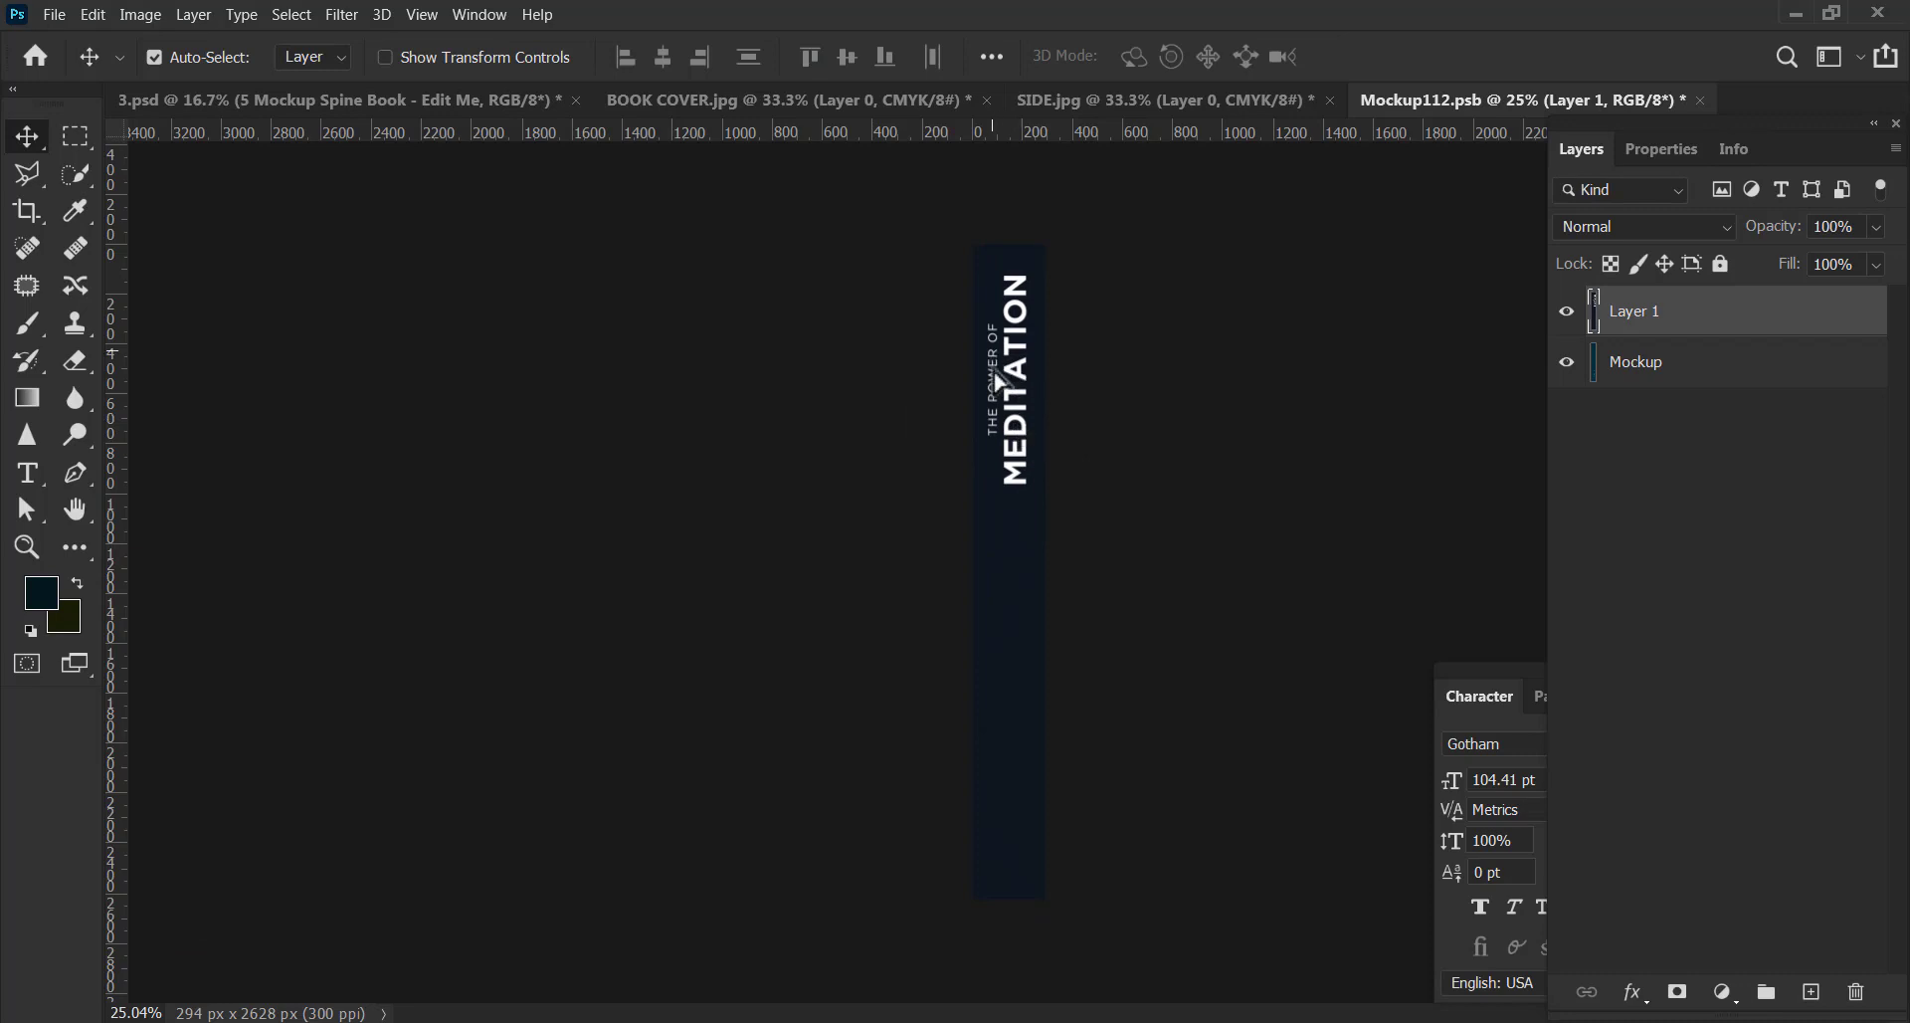
drag(1022, 438, 1022, 468)
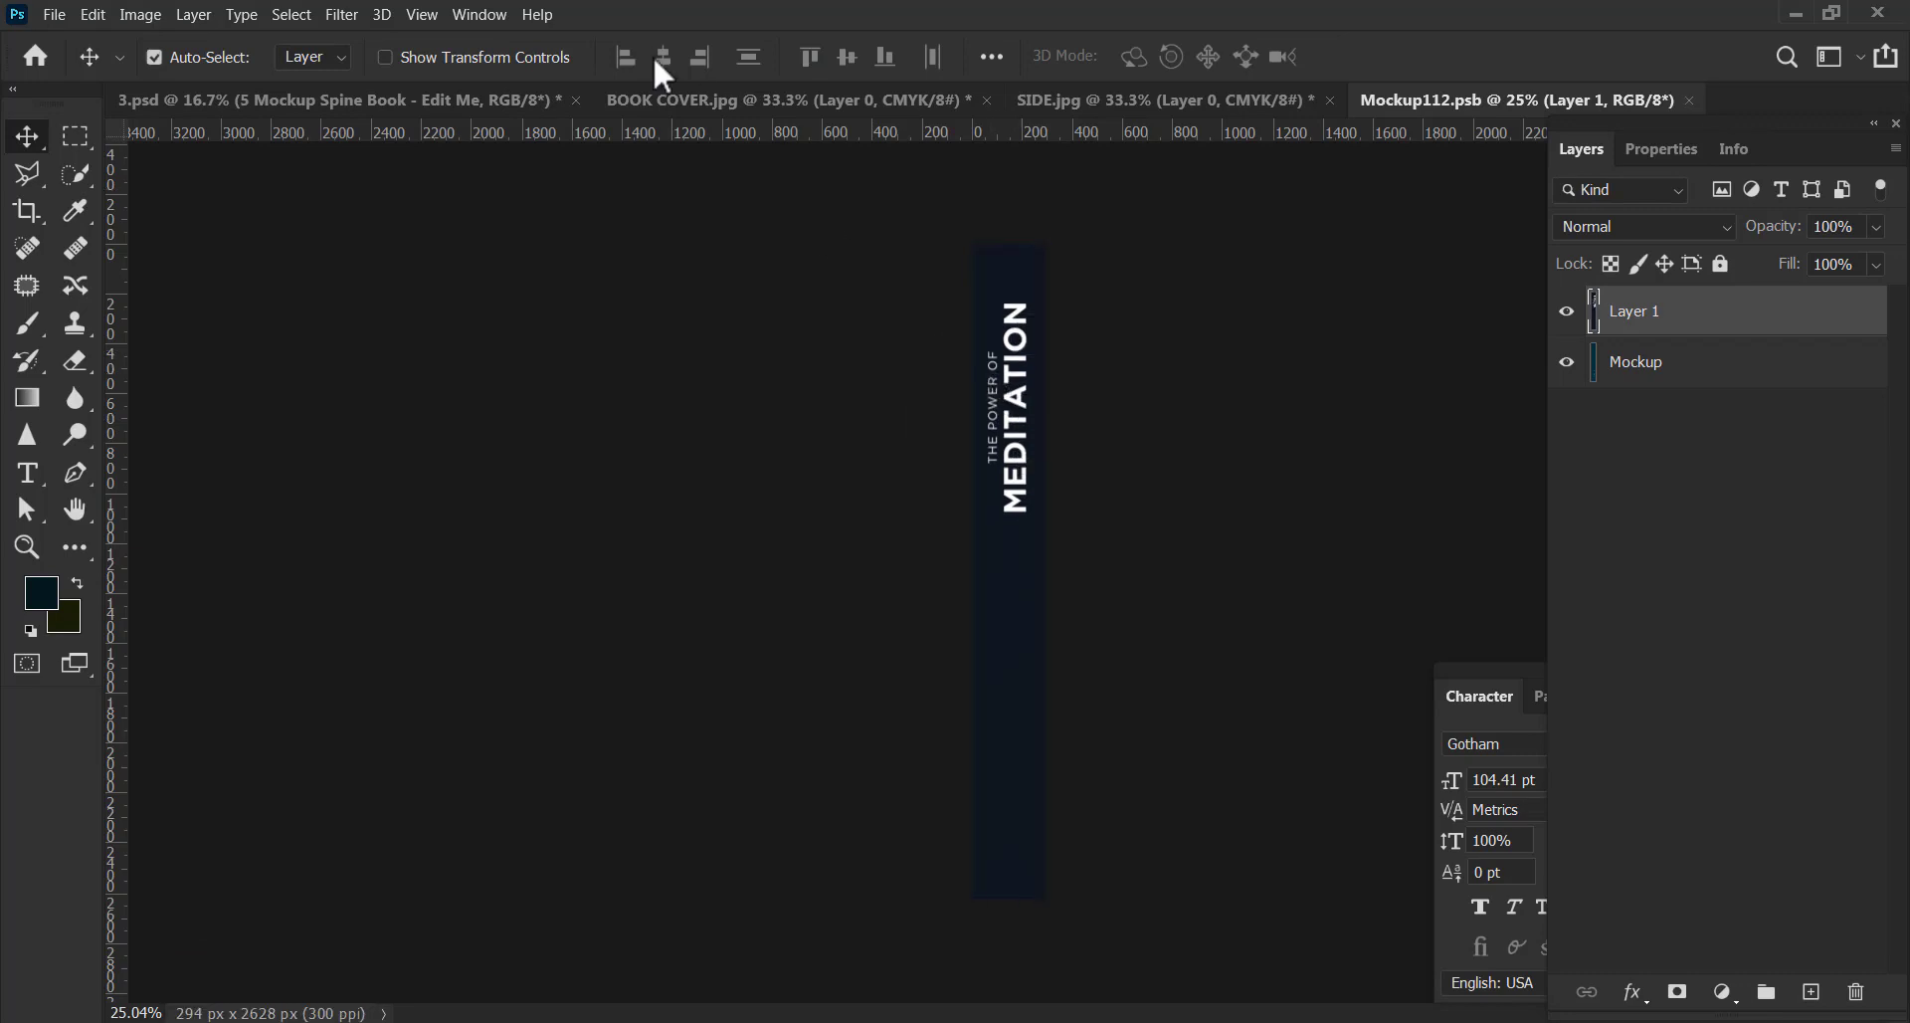
Save and close Mockup112 and return to the book mockup.
key(ctrl+s)
key(ctrl+w)
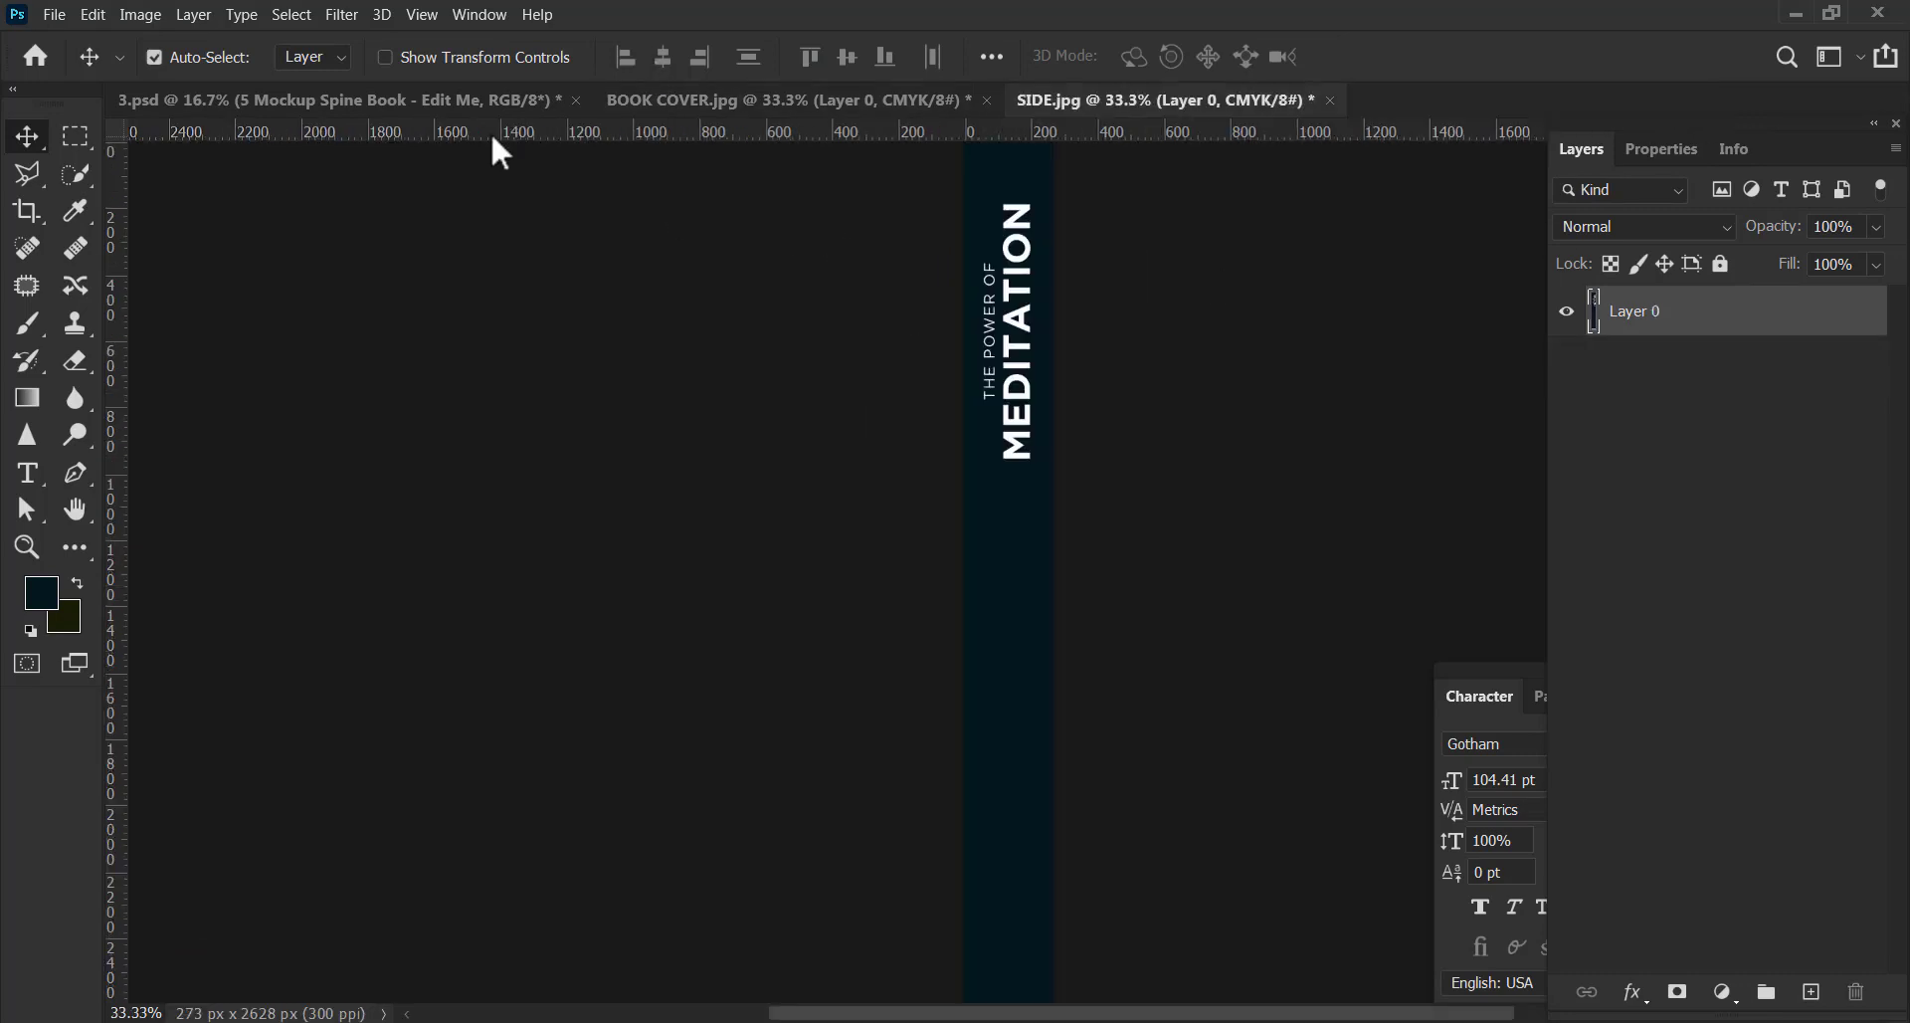
click(468, 99)
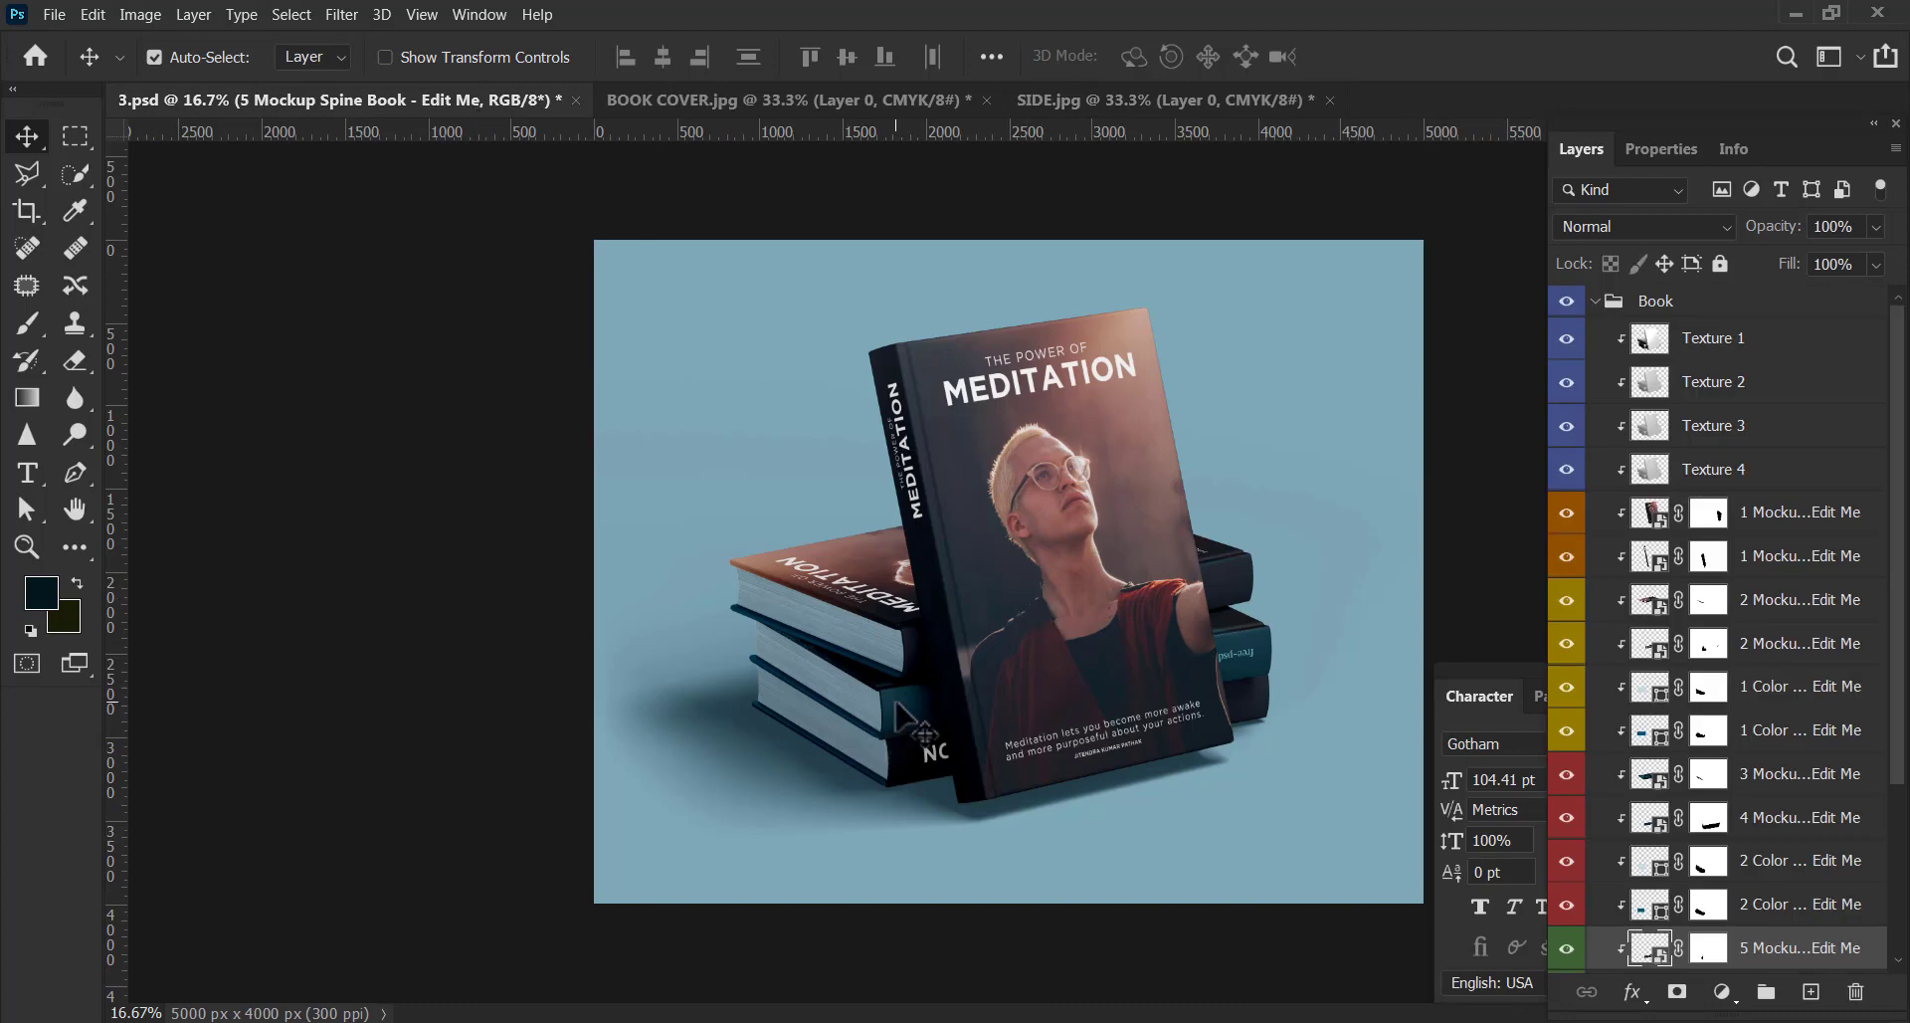
Open the 4 Mockup spine smart object Mockup111 and drag in the SIDE.jpg spine artwork.
scroll(1659, 916, down, 3)
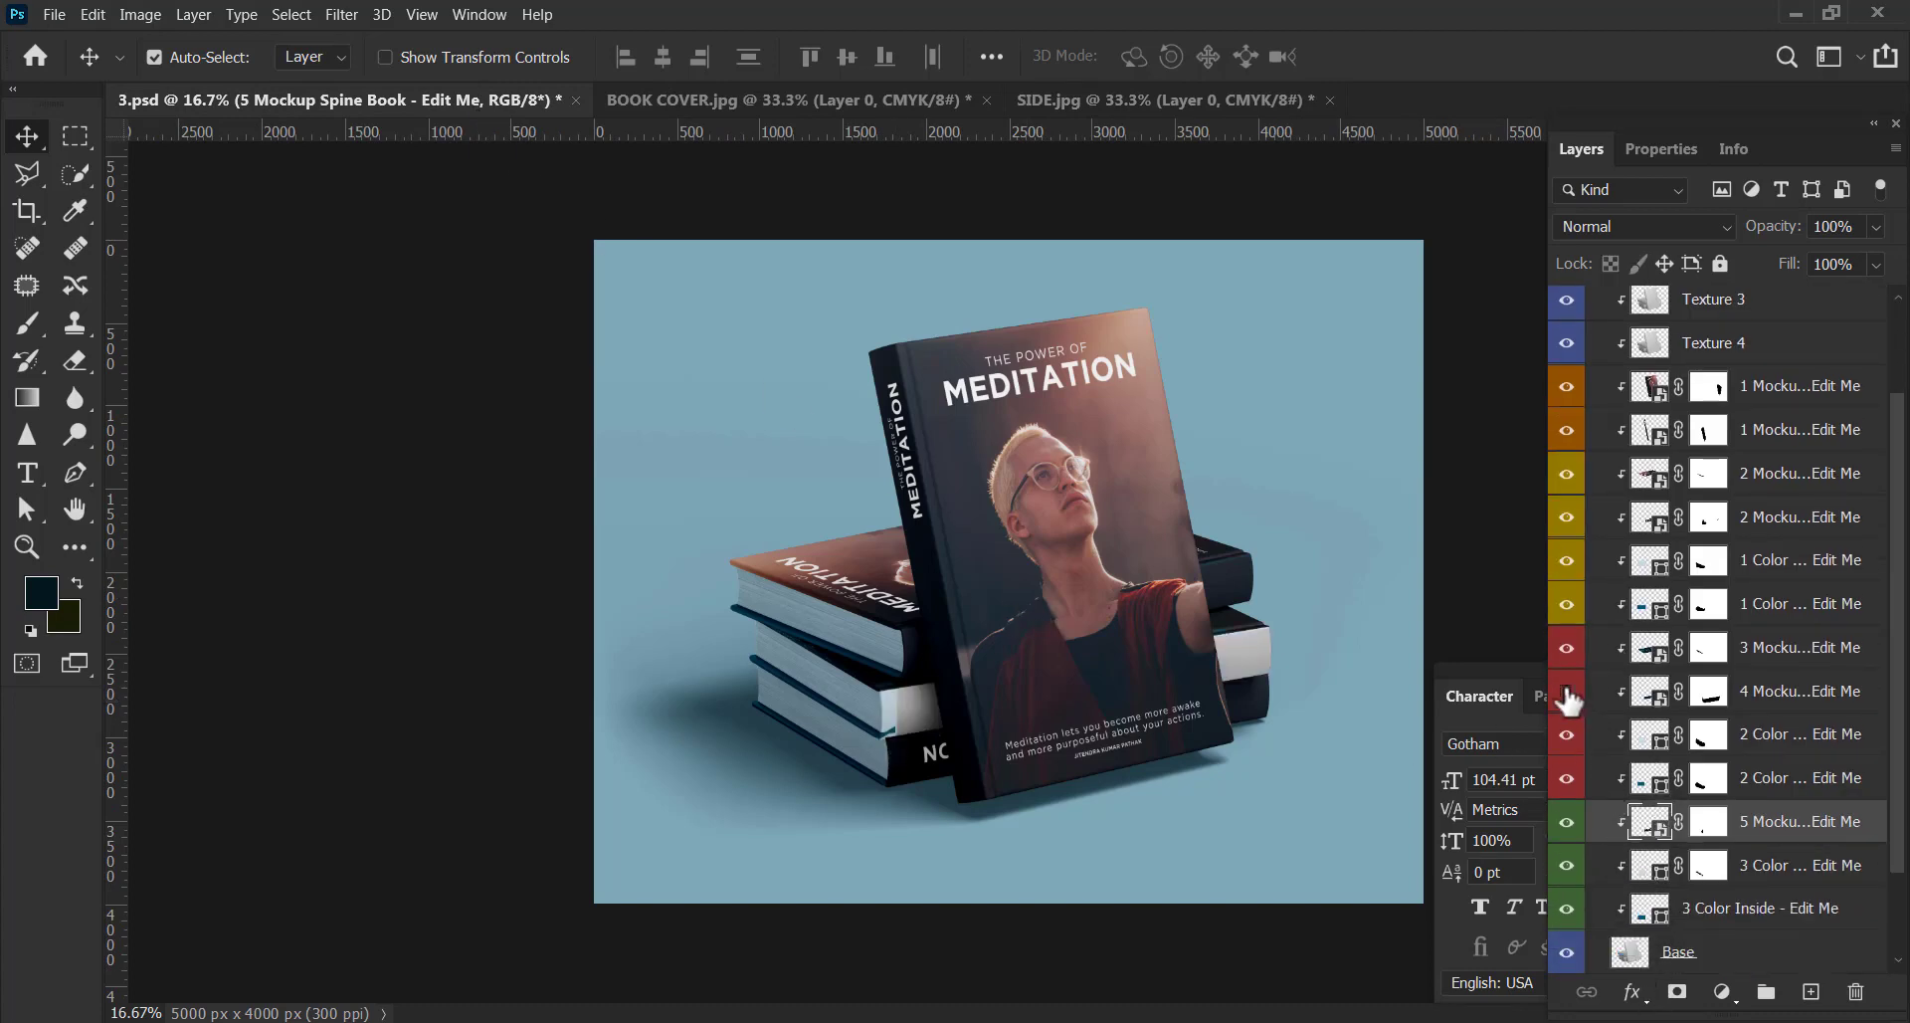
click(1657, 702)
double_click(1653, 692)
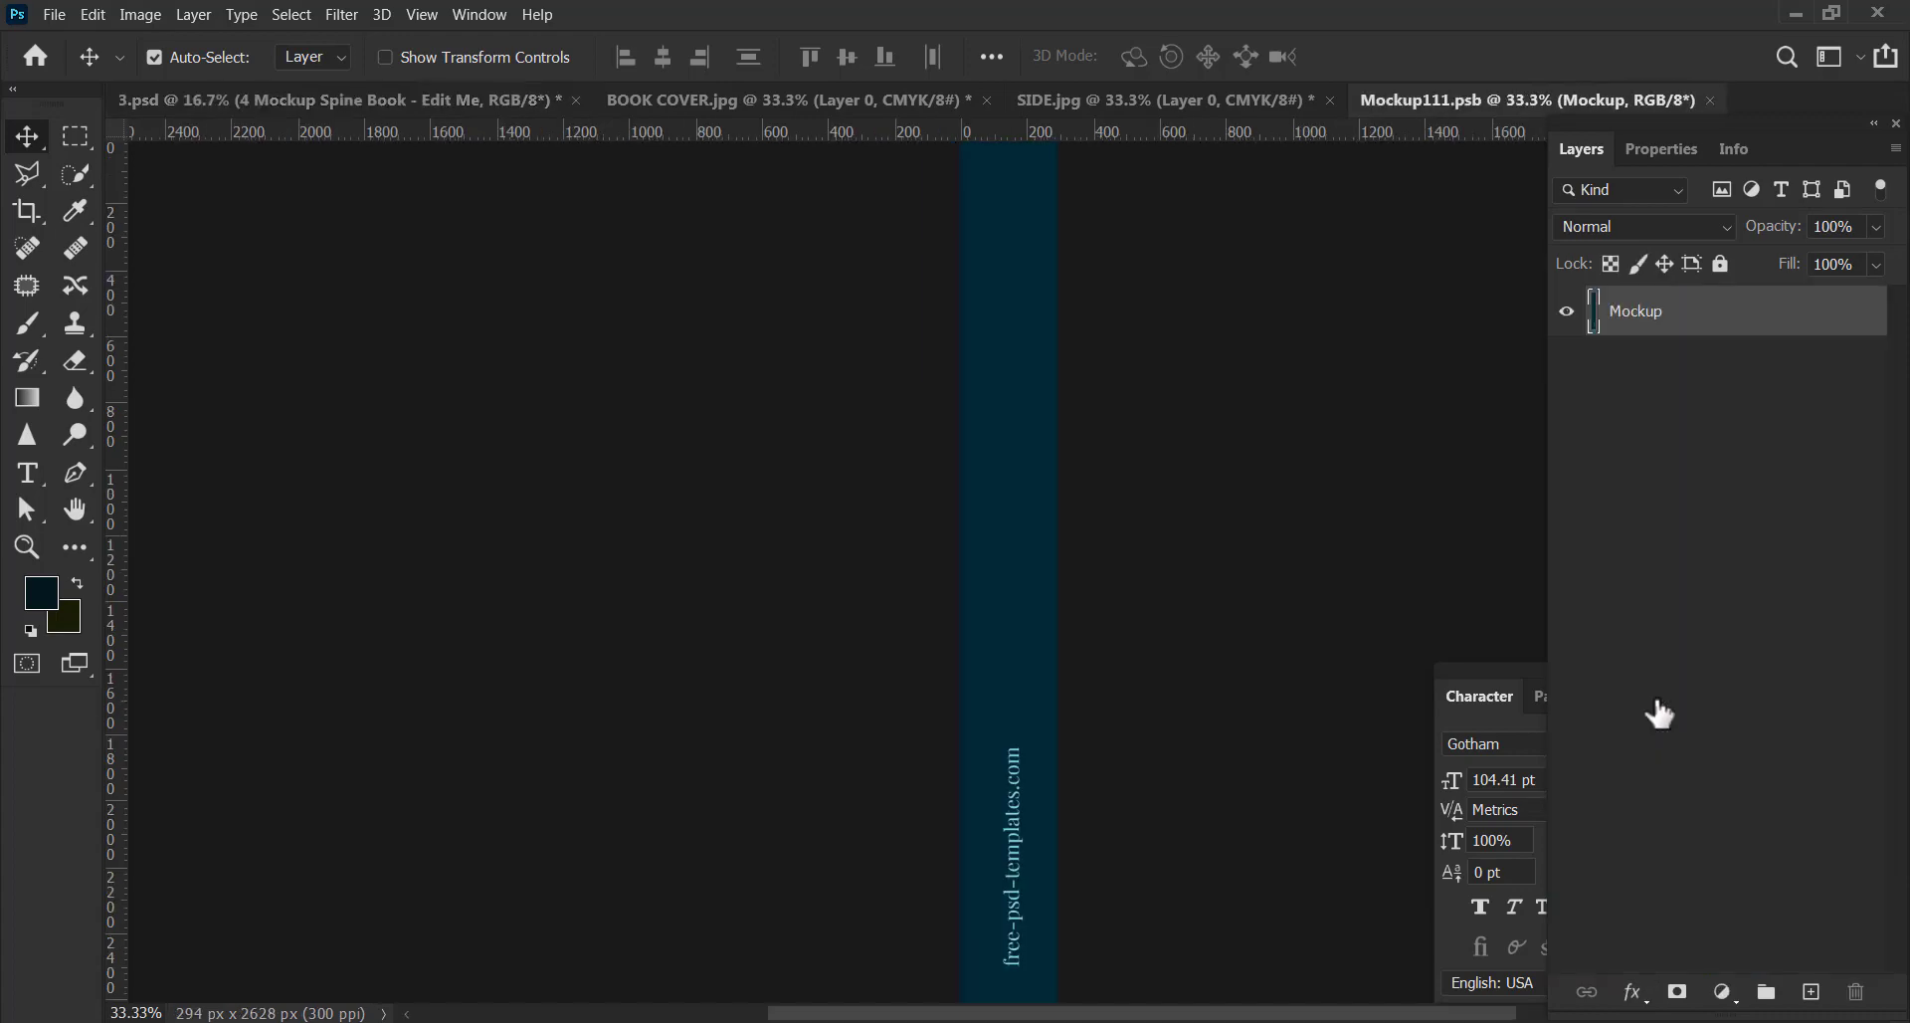
click(1098, 99)
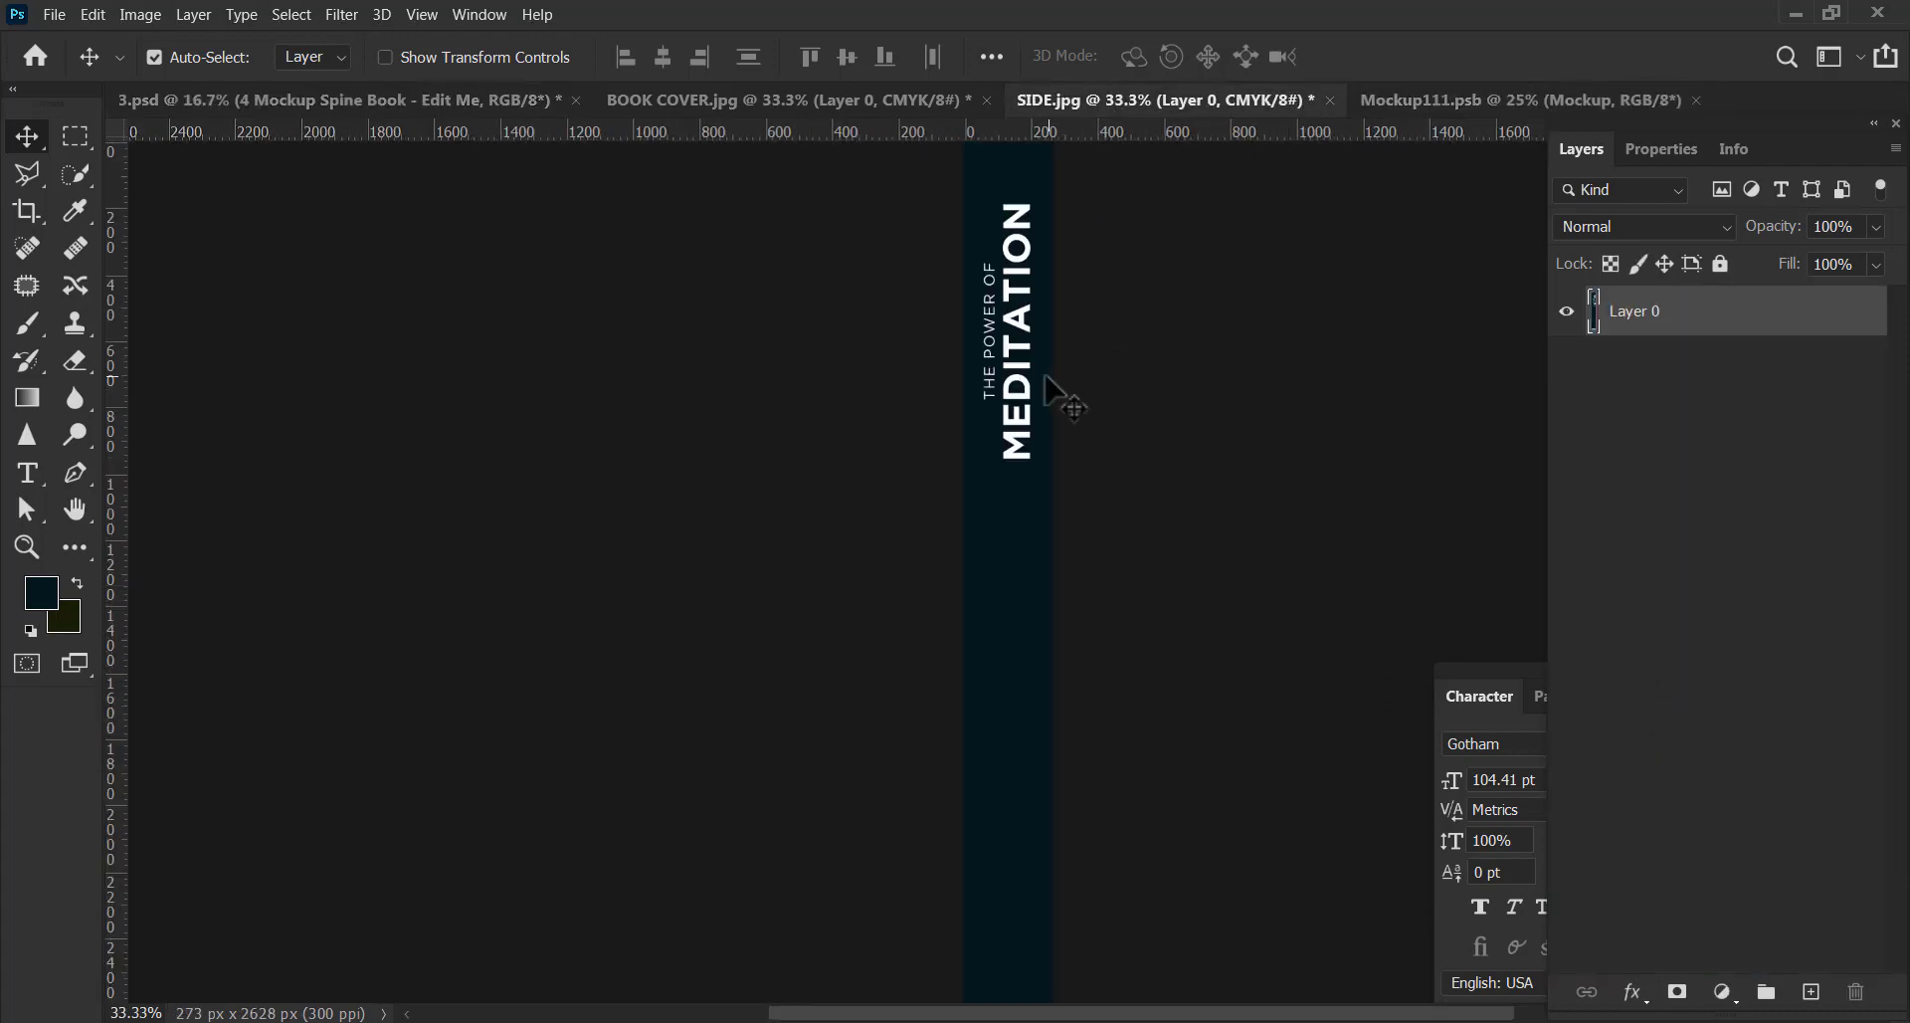
mouse_move(1070, 405)
mouse_down()
mouse_move(1393, 130)
mouse_move(1060, 375)
mouse_move(1010, 569)
mouse_up()
Scale the placed spine to about 111% to fill the strip.
key(ctrl+t)
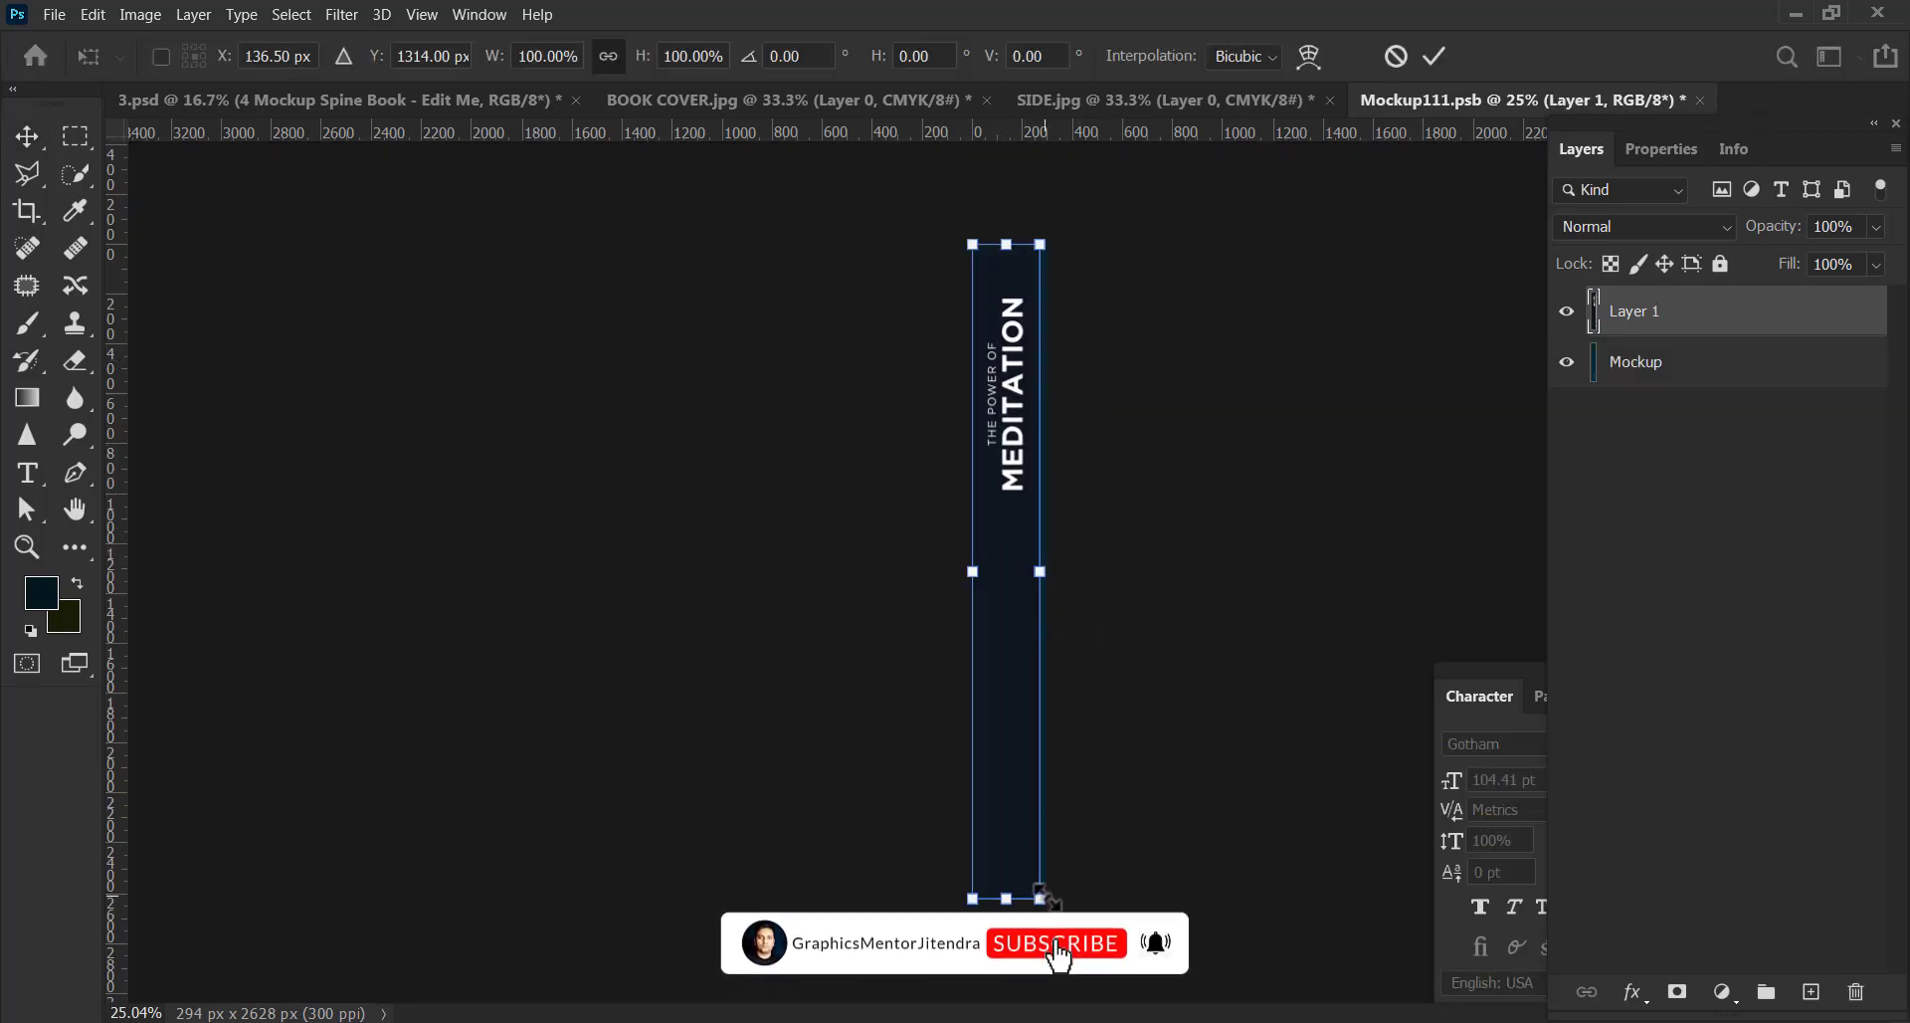
drag(1040, 898, 1043, 911)
drag(1023, 623, 1047, 589)
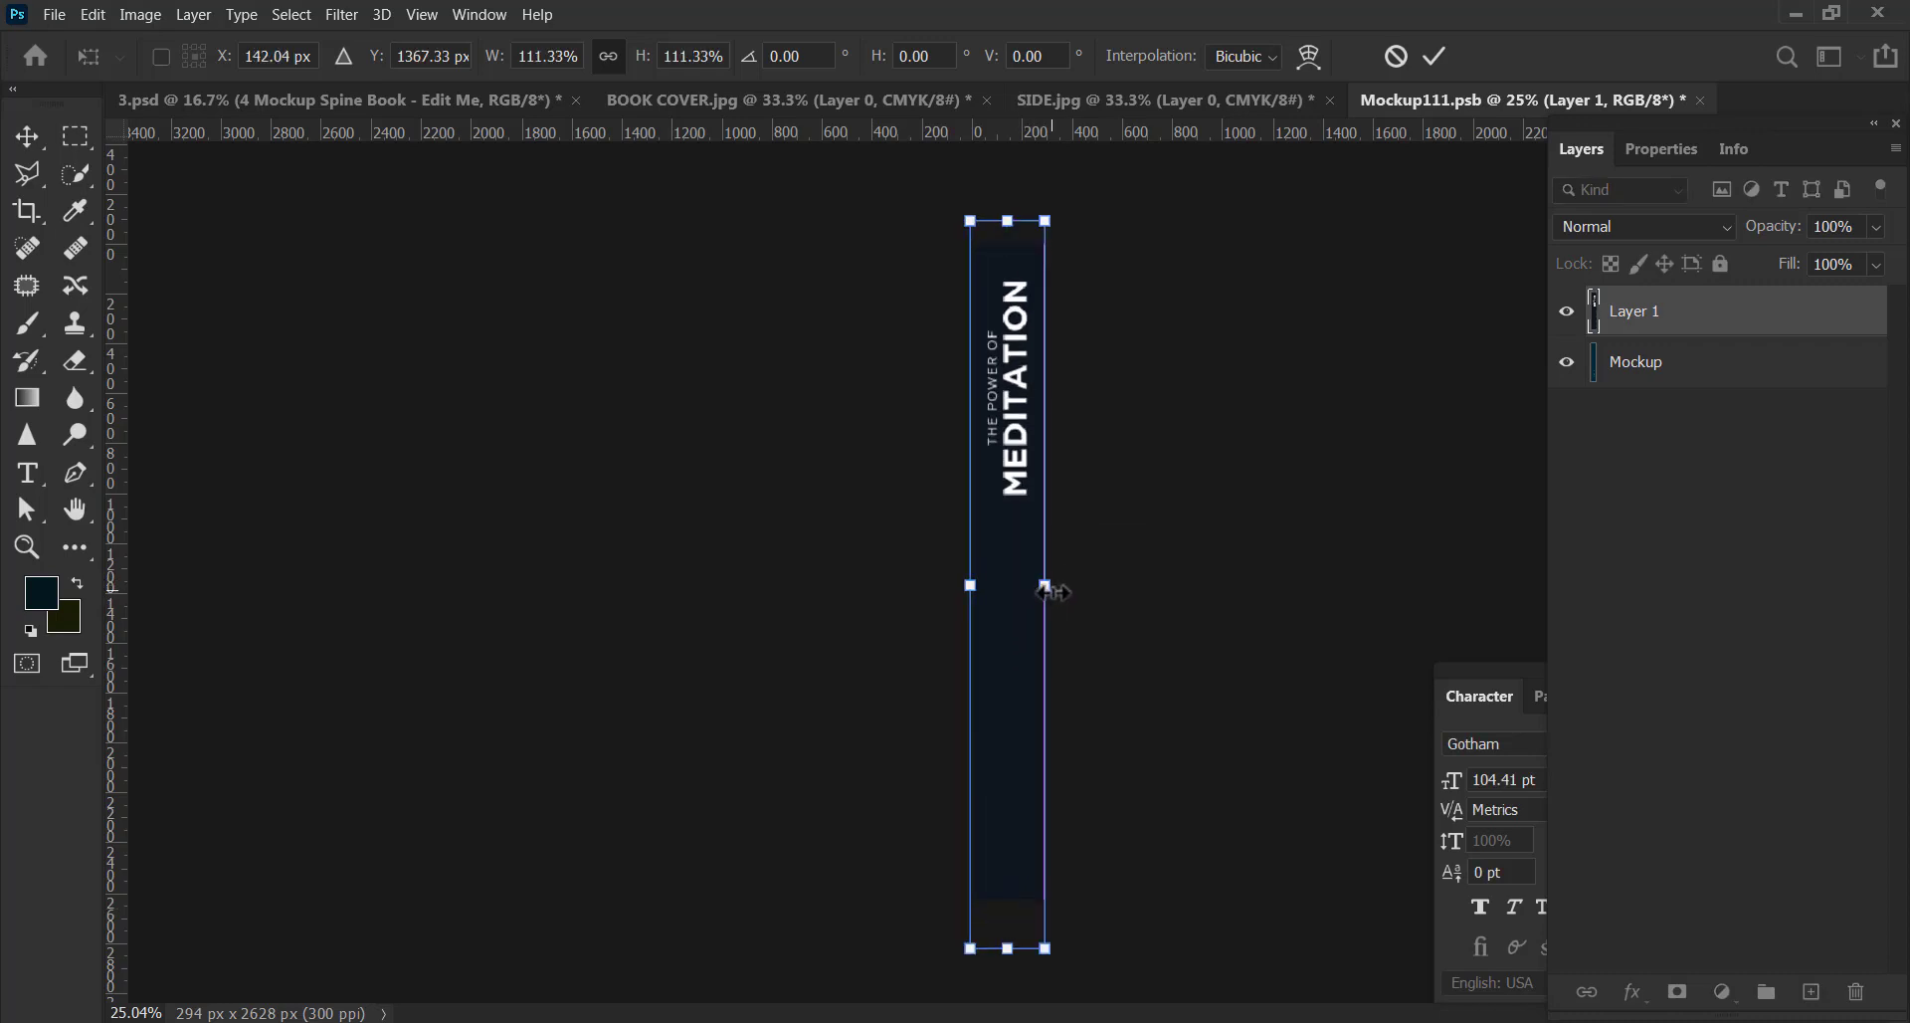
click(1434, 55)
Save Mockup111 and return to the 3.psd mockup with no layer selected.
key(ctrl+s)
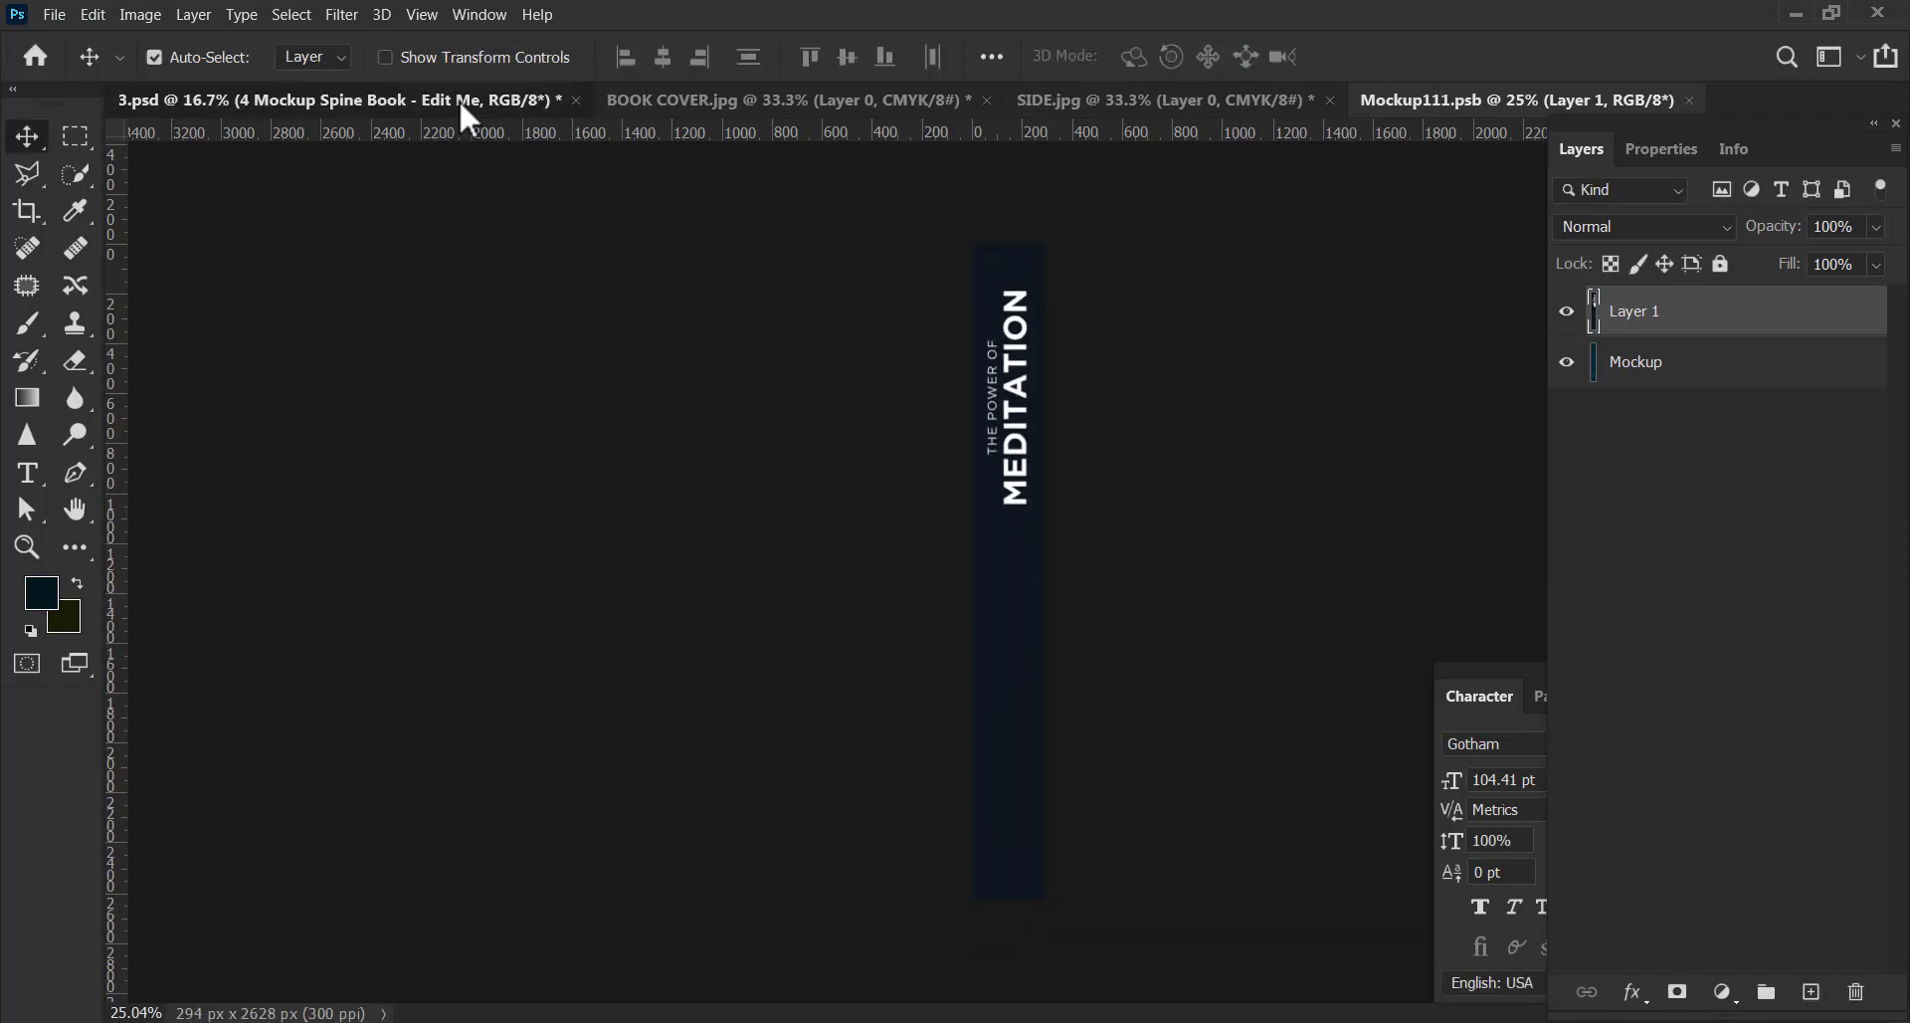
click(458, 99)
click(490, 393)
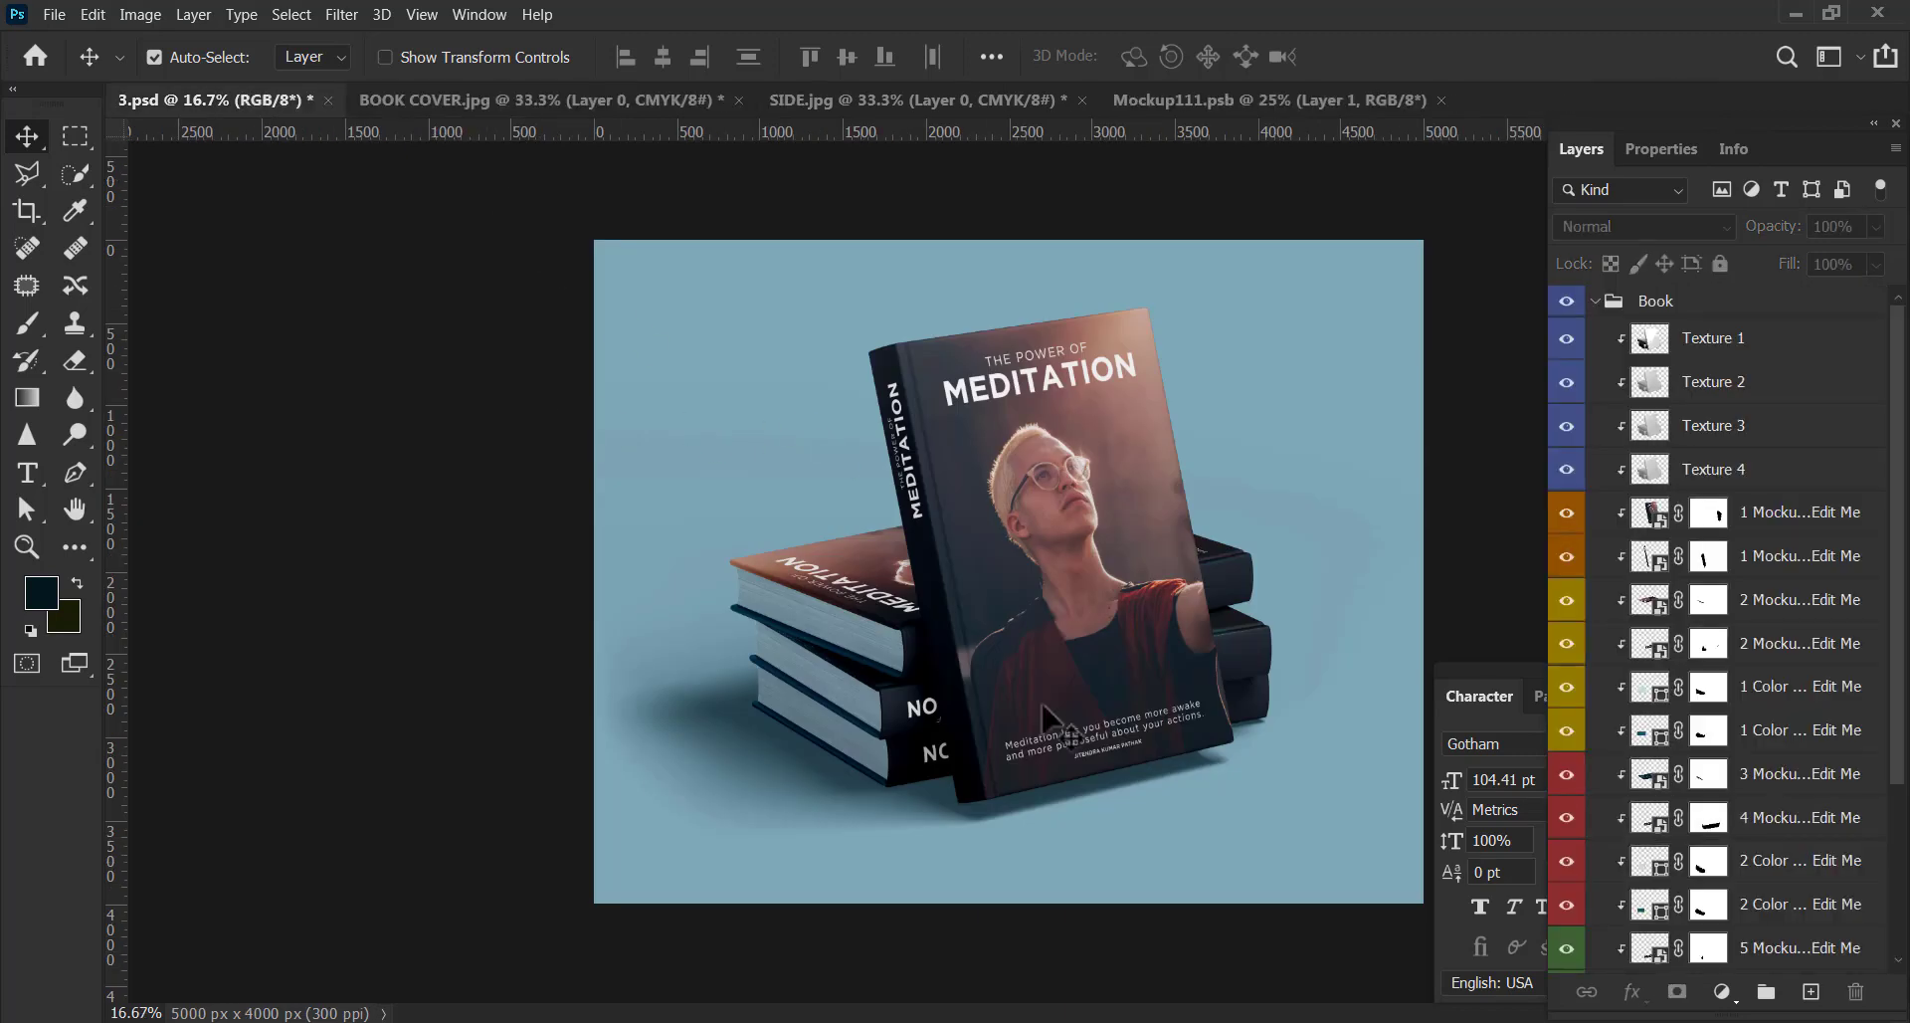